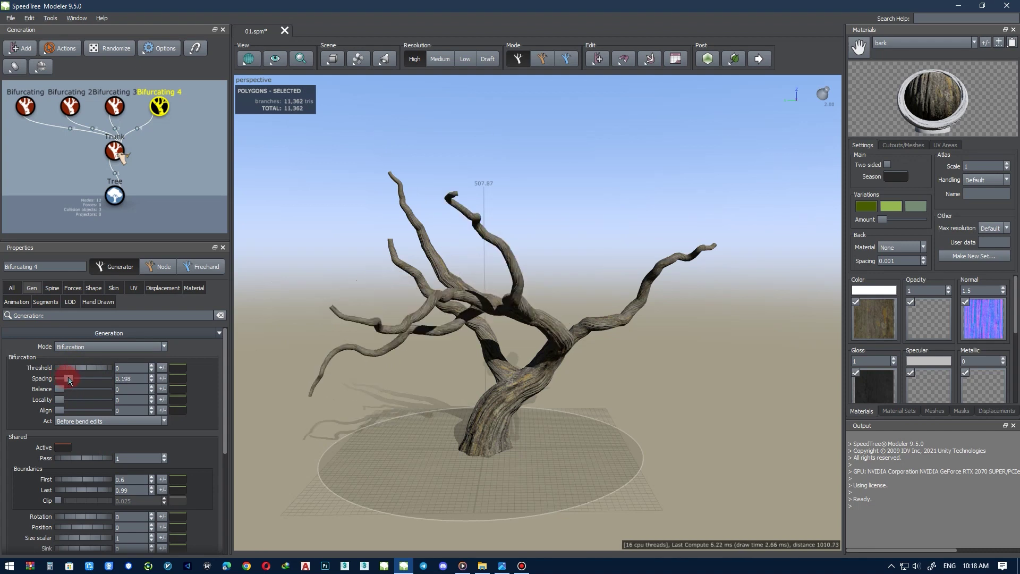
Set the bifurcation spacing of the Bifurcating 4 generator to 0.18
{"action": "left_click", "coordinate": [133, 382]}
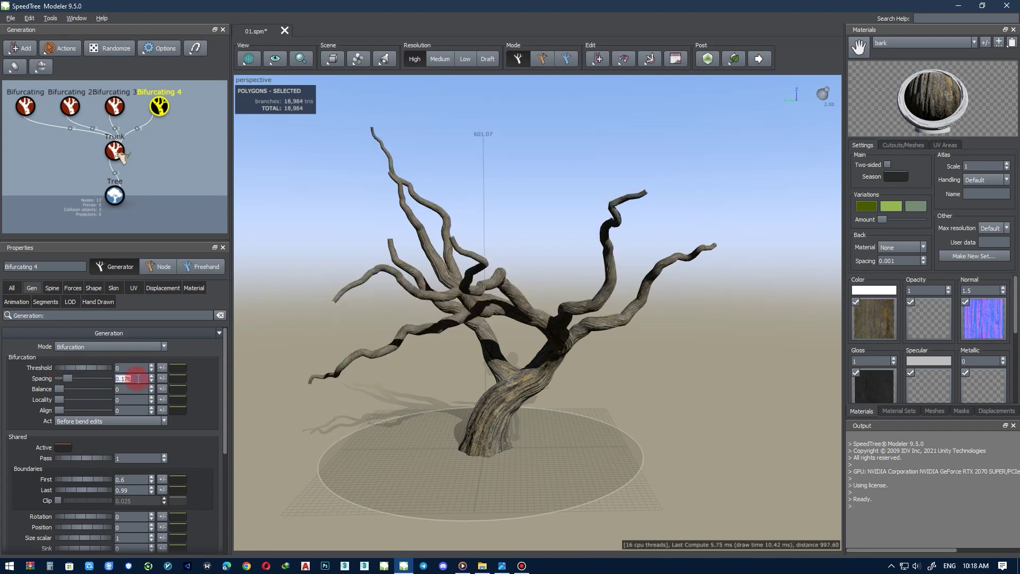
{"action": "middle_click_drag", "start_coordinate": [461, 362], "coordinate": [215, 368], "text": "alt"}
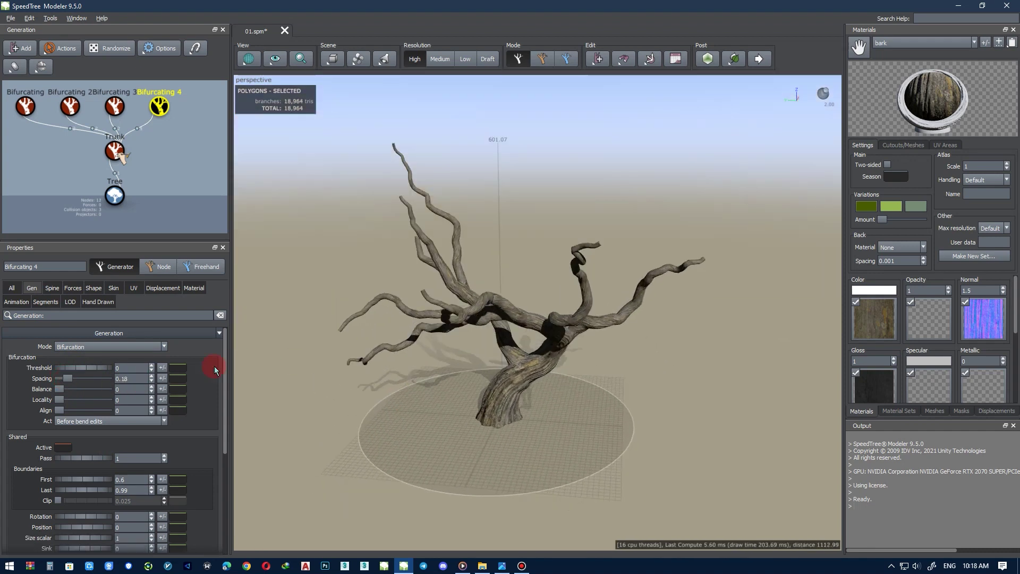
{"action": "scroll", "coordinate": [202, 451], "scroll_direction": "down", "scroll_amount": 1}
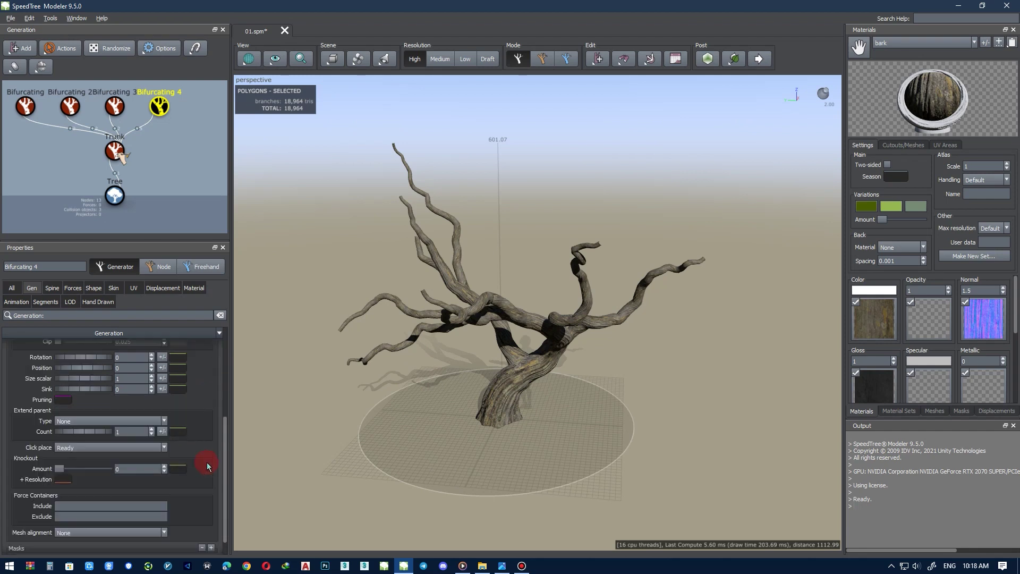
{"action": "scroll", "coordinate": [209, 460], "scroll_direction": "up", "scroll_amount": 1}
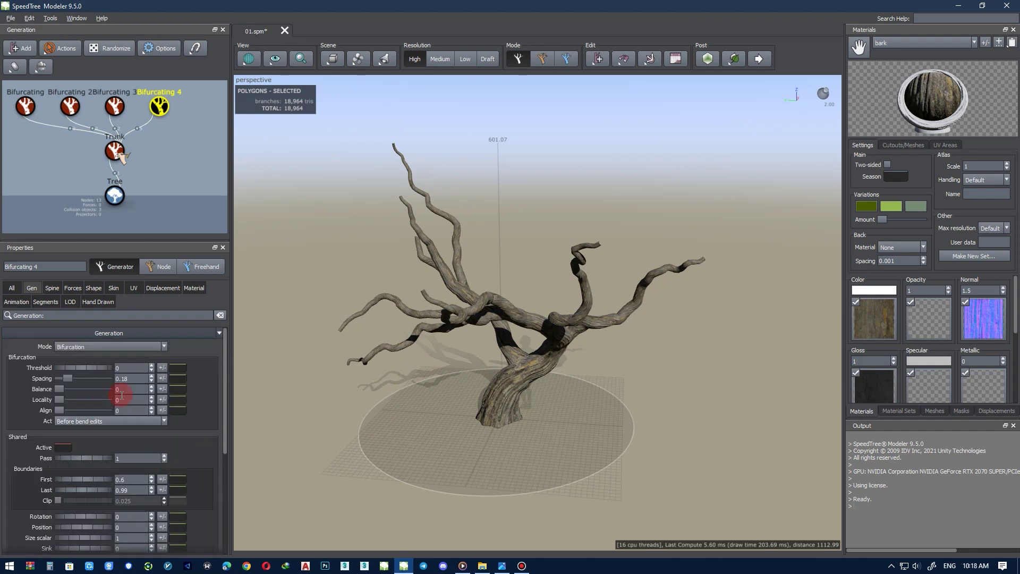
{"action": "key", "text": "Return"}
{"action": "type", "text": ".17"}
{"action": "key", "text": "Return"}
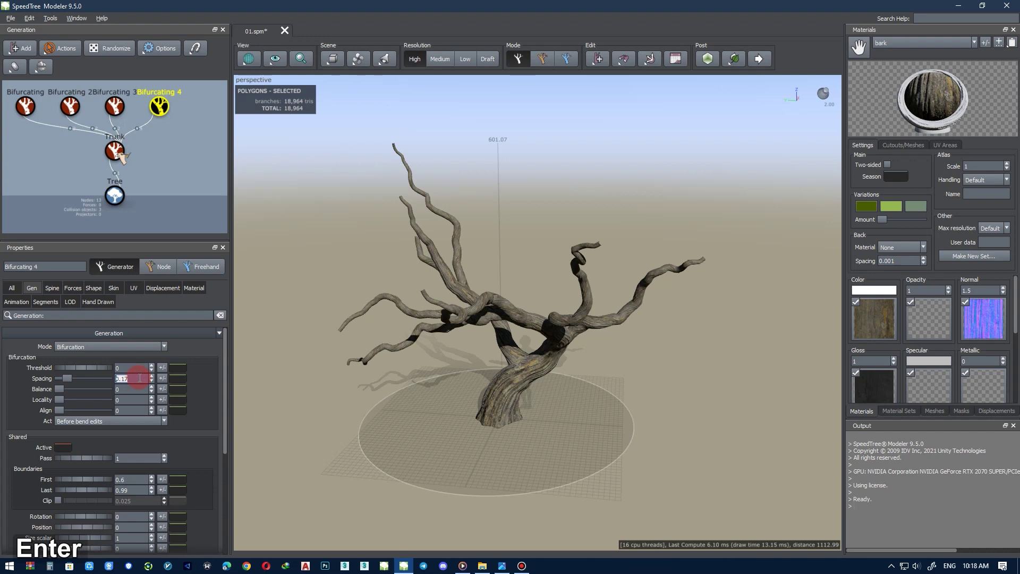
{"action": "middle_click_drag", "start_coordinate": [333, 388], "coordinate": [367, 369], "text": "alt"}
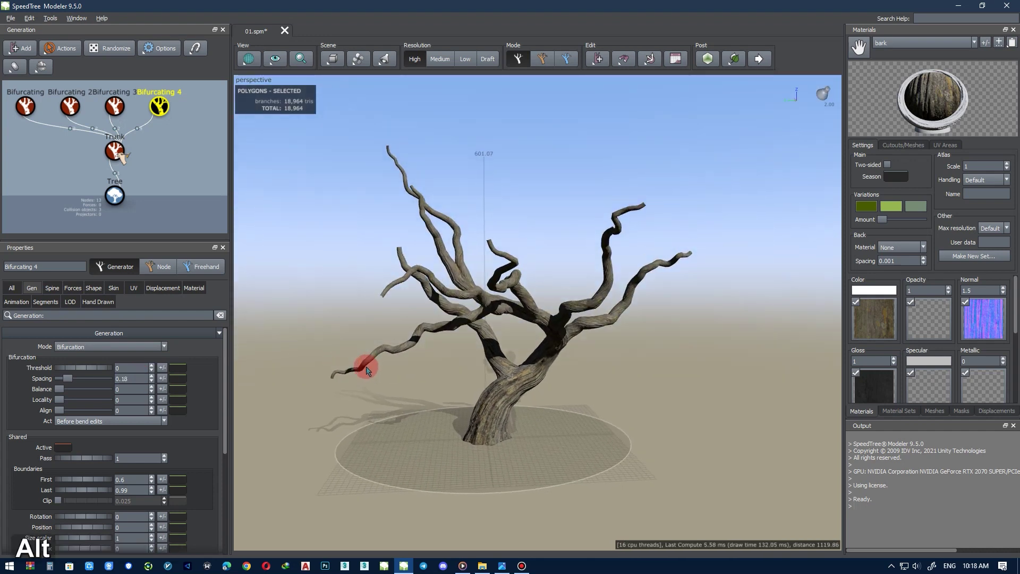
Set the spine length of the Bifurcating 4 branches to 0.3 as a percentage of the parent
{"action": "left_click", "coordinate": [52, 287]}
{"action": "type", "text": ".4"}
{"action": "key", "text": "Return"}
{"action": "type", "text": ".3"}
{"action": "key", "text": "Return"}
{"action": "type", "text": ".35"}
{"action": "key", "text": "Return"}
{"action": "type", "text": ".3"}
{"action": "key", "text": "Return"}
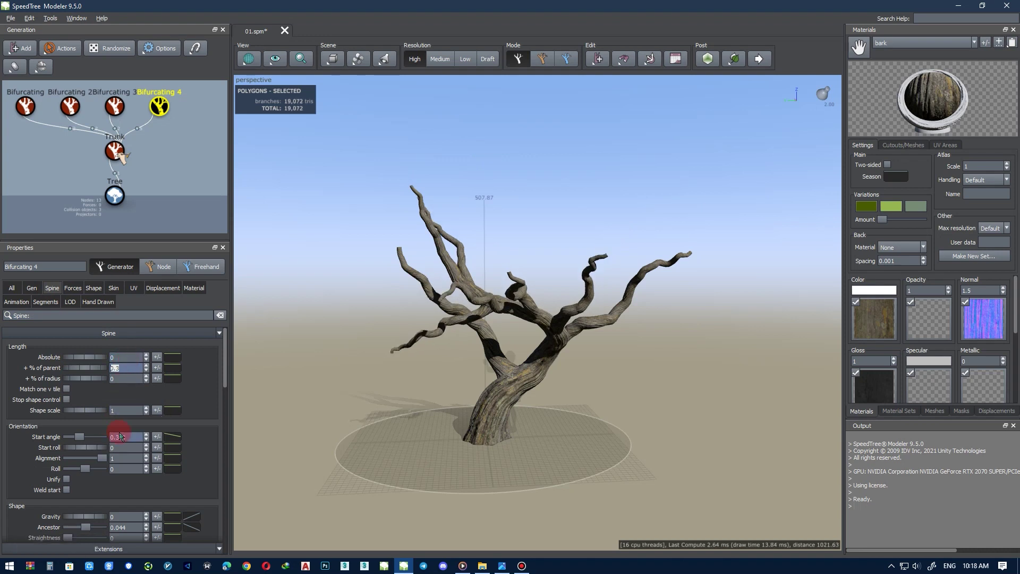
Set the late noise amount of the Bifurcating 4 spine to 1.3, with a variance of 0.2 on amount and turbulence
{"action": "scroll", "coordinate": [90, 497], "scroll_direction": "down", "scroll_amount": 10}
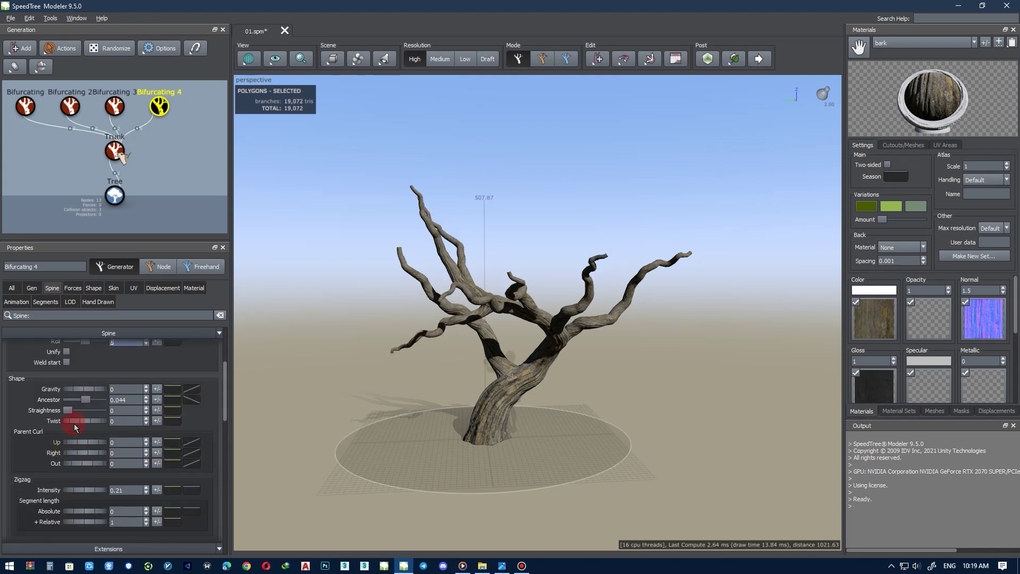
{"action": "scroll", "coordinate": [22, 469], "scroll_direction": "down", "scroll_amount": 8}
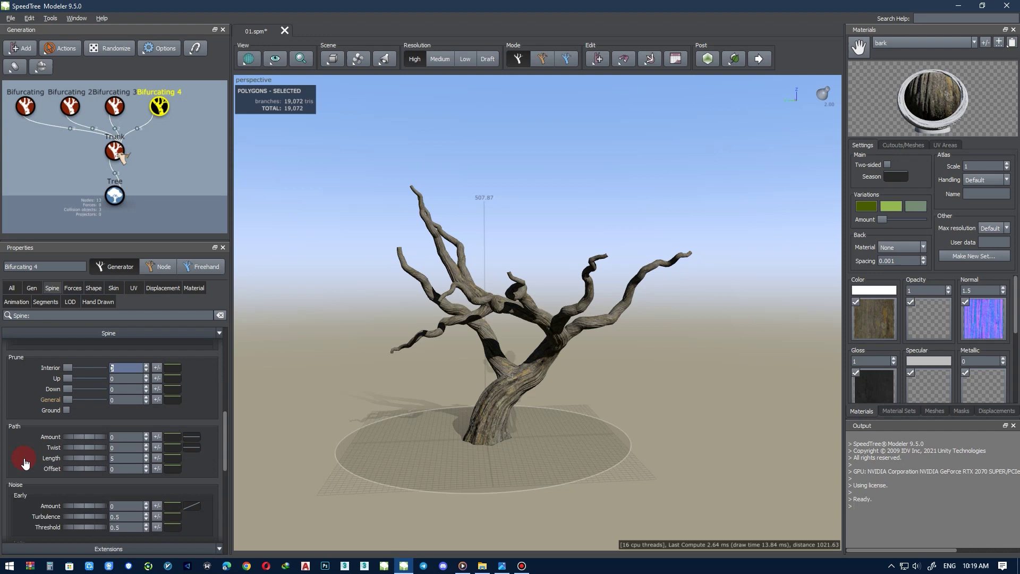
{"action": "scroll", "coordinate": [31, 492], "scroll_direction": "down", "scroll_amount": 3}
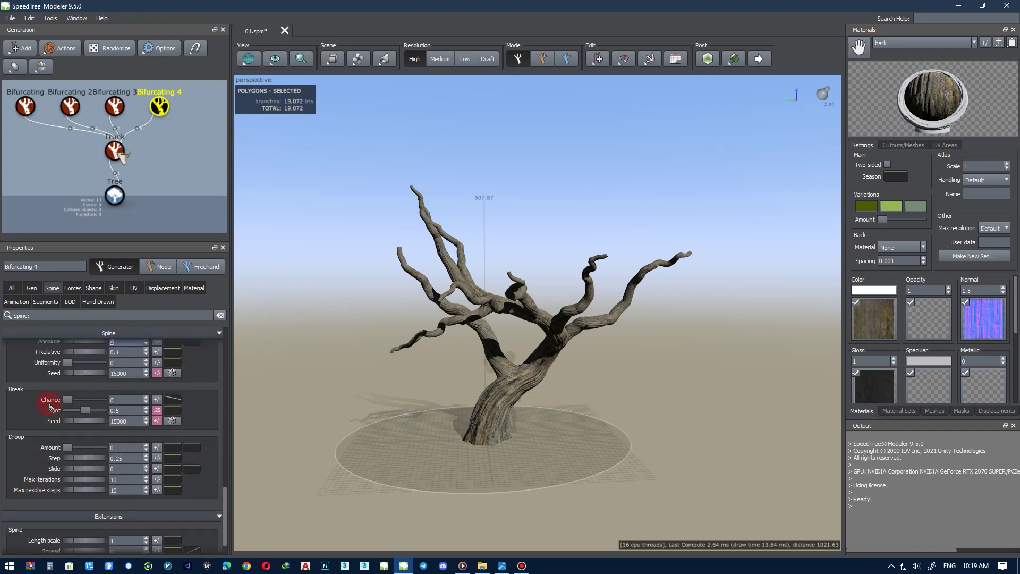
{"action": "scroll", "coordinate": [29, 407], "scroll_direction": "up", "scroll_amount": 3}
{"action": "scroll", "coordinate": [21, 398], "scroll_direction": "up", "scroll_amount": 3}
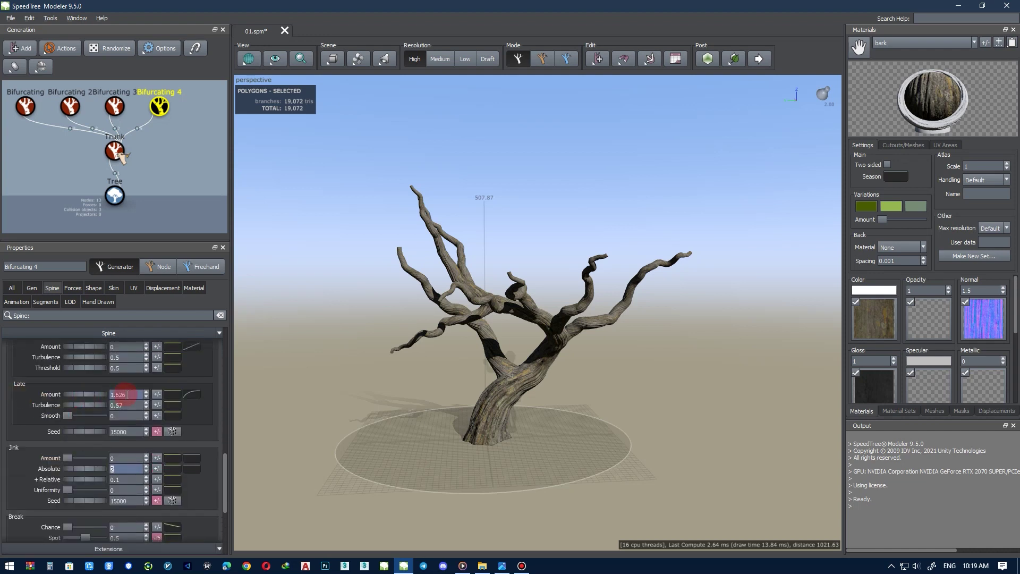
{"action": "key", "text": "BackSpace"}
{"action": "key", "text": "BackSpace"}
{"action": "type", "text": "1.4"}
{"action": "key", "text": "Return"}
{"action": "type", "text": "1.3"}
{"action": "key", "text": "Return"}
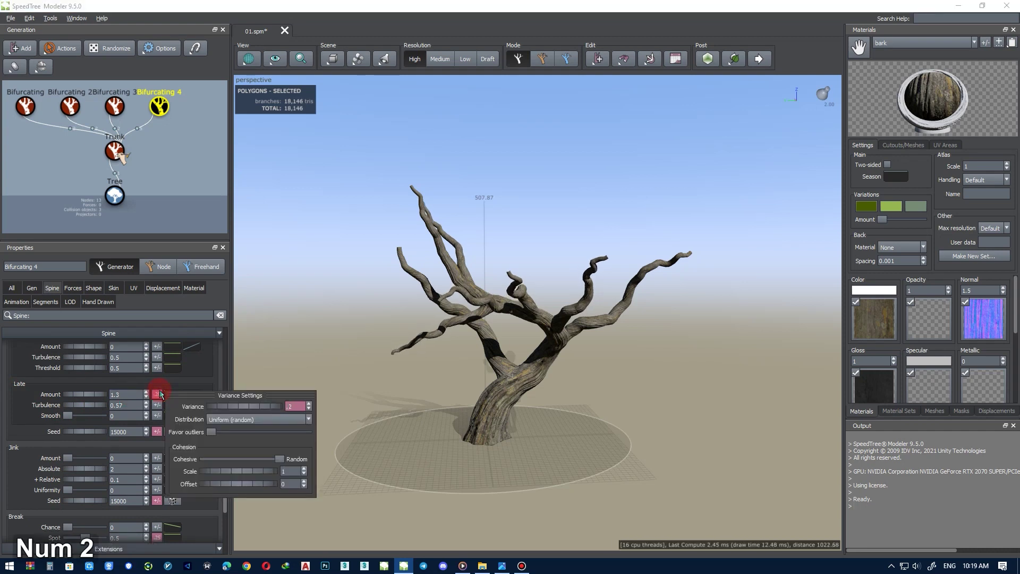
{"action": "key", "text": "Return"}
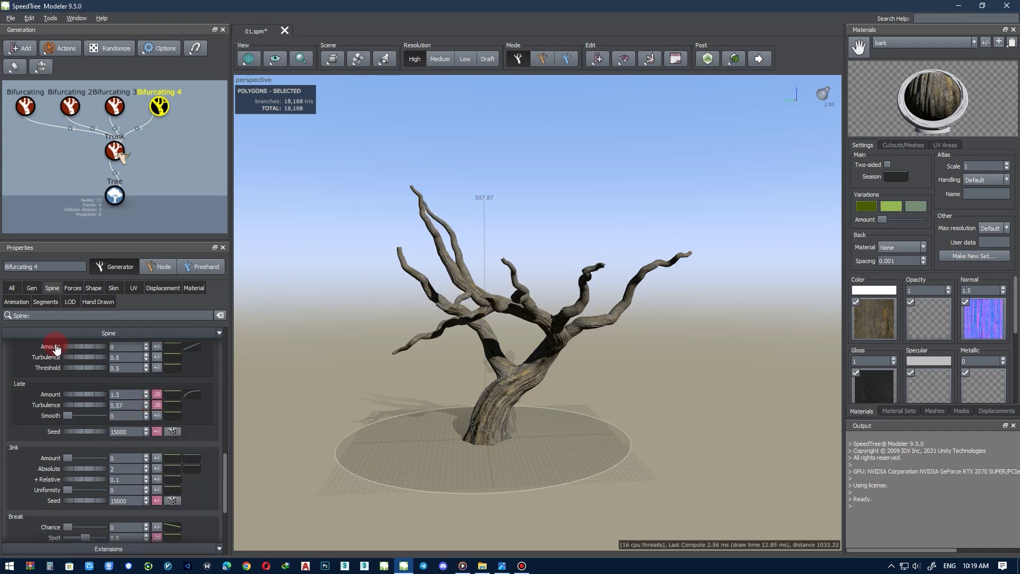
Set the generation rotation of Bifurcating 4 to 0.13 with a variance of 0.5
{"action": "scroll", "coordinate": [7, 393], "scroll_direction": "up", "scroll_amount": 10}
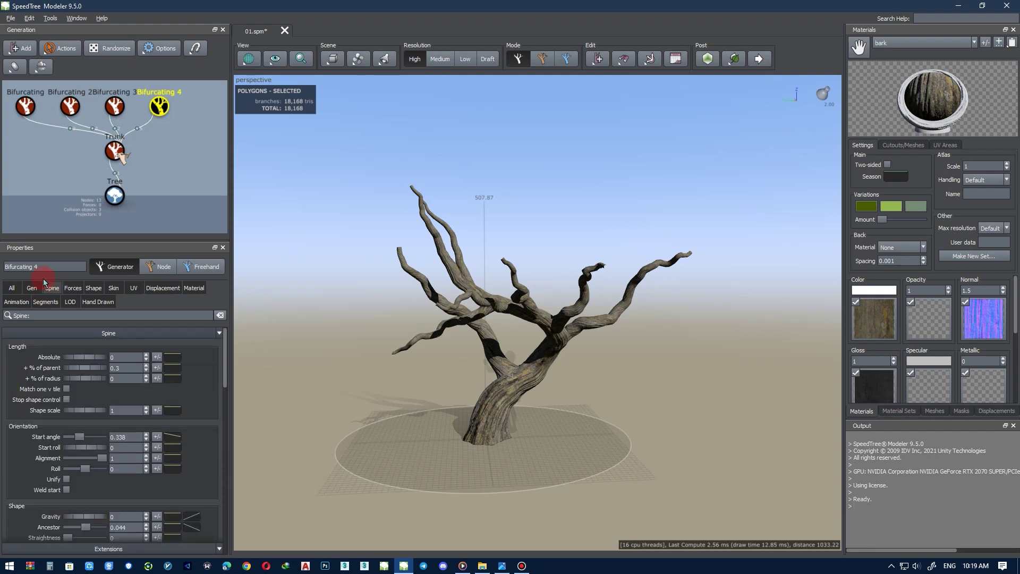
{"action": "left_click", "coordinate": [32, 288]}
{"action": "mouse_move", "coordinate": [76, 518]}
{"action": "left_mouse_down"}
{"action": "mouse_move", "coordinate": [71, 530]}
{"action": "mouse_move", "coordinate": [82, 518]}
{"action": "left_mouse_up"}
{"action": "left_click", "coordinate": [162, 517]}
{"action": "type", "text": "1"}
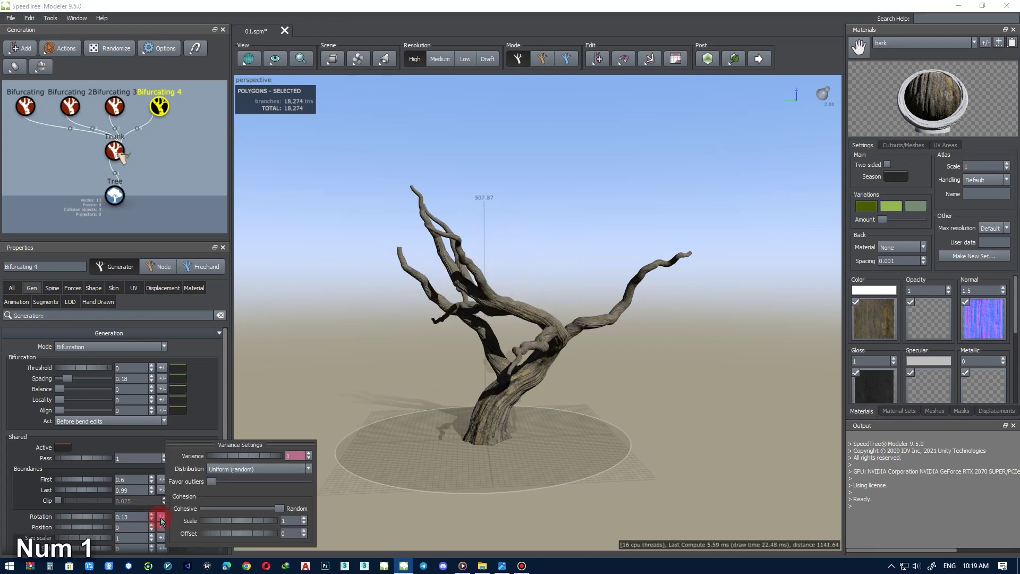
{"action": "type", "text": "5"}
{"action": "key", "text": "Return"}
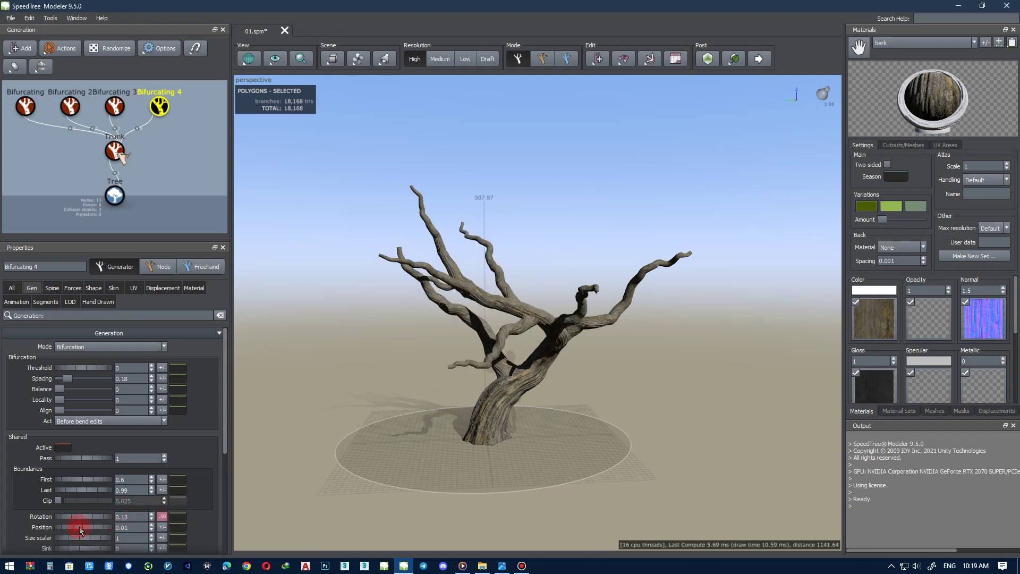
Set the generation position of Bifurcating 4 to 0.03 with a variance of 0.02
{"action": "left_click", "coordinate": [79, 527]}
{"action": "left_click", "coordinate": [162, 527]}
{"action": "type", "text": "2"}
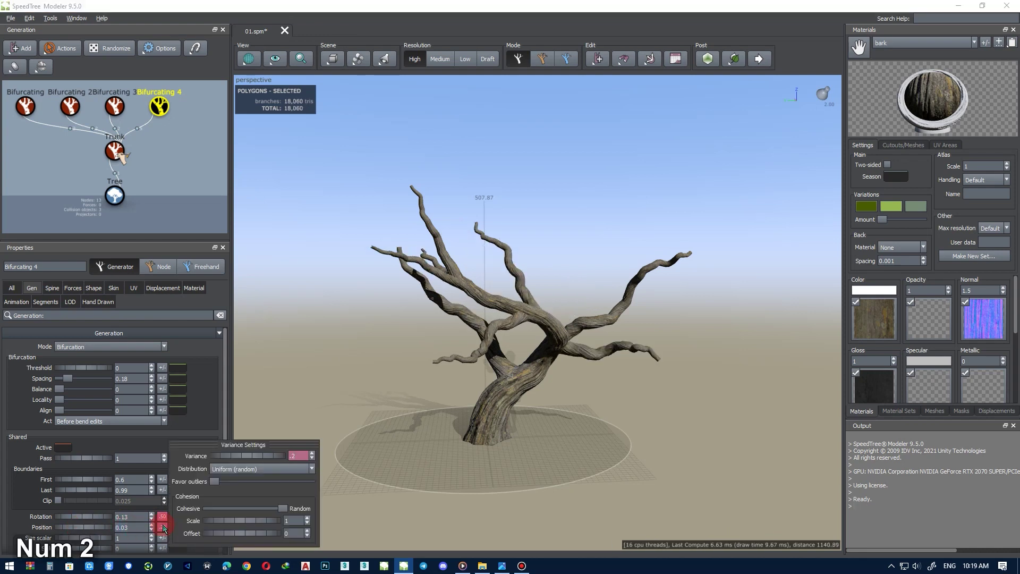
{"action": "key", "text": "BackSpace"}
{"action": "type", "text": "1"}
{"action": "key", "text": "BackSpace"}
{"action": "type", "text": "05"}
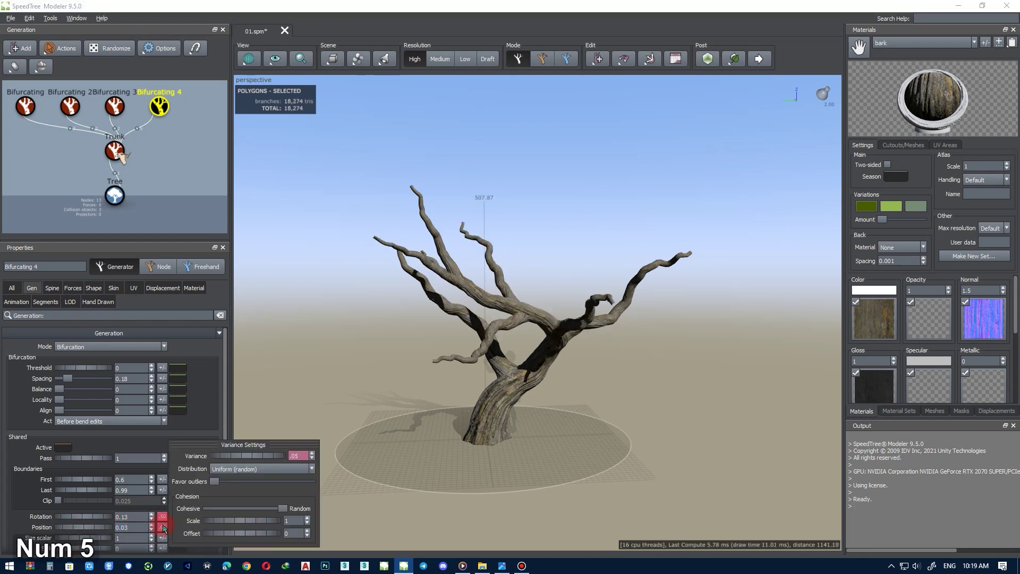
{"action": "key", "text": "BackSpace"}
{"action": "type", "text": "2"}
{"action": "key", "text": "Return"}
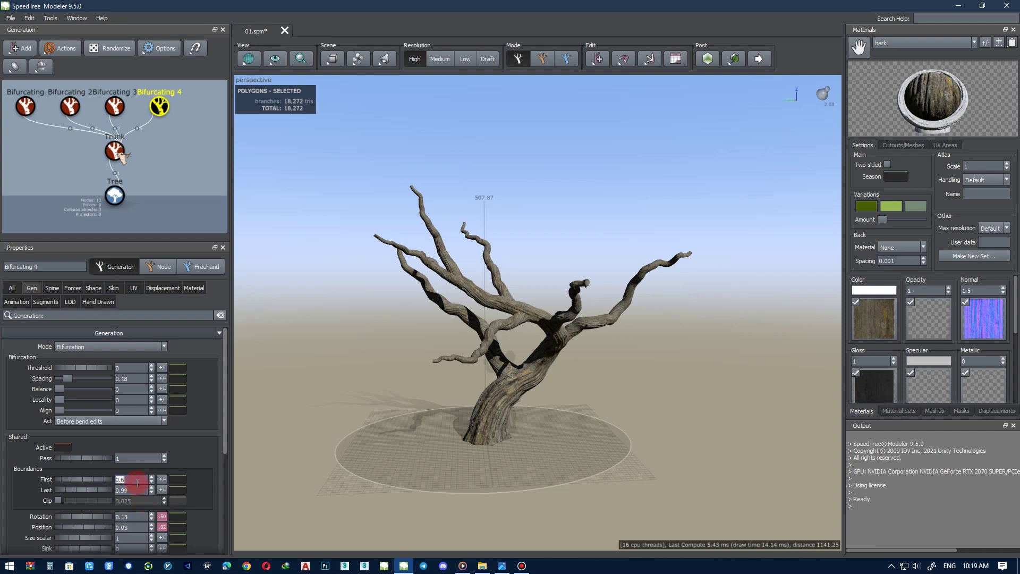
Set the first boundary of Bifurcating 4 to 0.7
{"action": "left_click", "coordinate": [137, 483]}
{"action": "type", "text": ".7"}
{"action": "key", "text": "Return"}
{"action": "scroll", "coordinate": [6, 520], "scroll_direction": "down", "scroll_amount": 1}
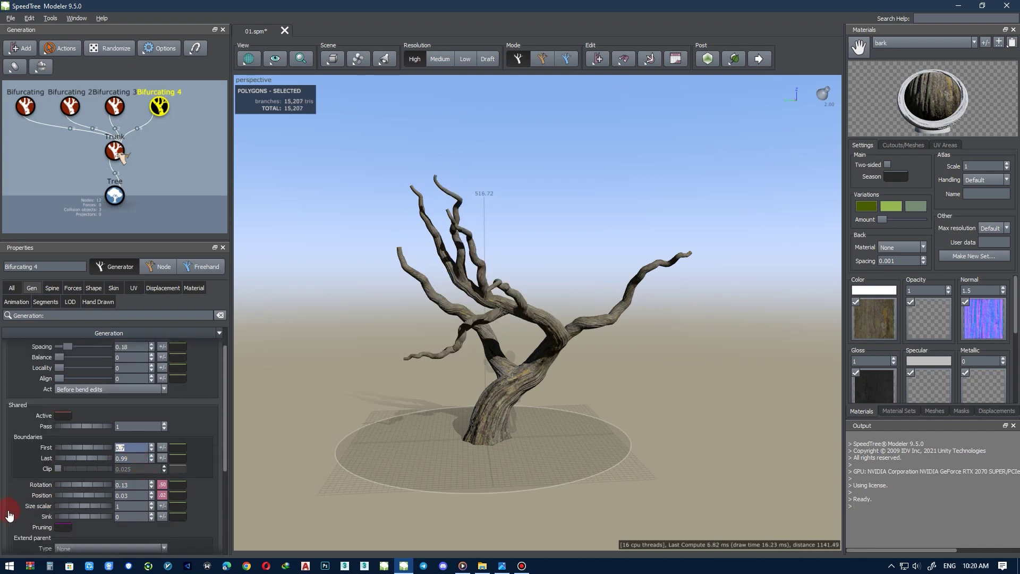
Lower the start angle of the Bifurcating 4 branches
{"action": "left_click", "coordinate": [52, 288]}
{"action": "mouse_move", "coordinate": [81, 437]}
{"action": "left_mouse_down"}
{"action": "mouse_move", "coordinate": [61, 432]}
{"action": "mouse_move", "coordinate": [70, 435]}
{"action": "left_mouse_up"}
{"action": "middle_click_drag", "start_coordinate": [386, 398], "coordinate": [312, 419], "text": "alt"}
Switch to node editing and reposition individual Bifurcating 4 branches on their parent limb
{"action": "left_click", "coordinate": [158, 267]}
{"action": "left_click_drag", "start_coordinate": [509, 311], "coordinate": [474, 297]}
{"action": "scroll", "coordinate": [533, 310], "scroll_direction": "up", "scroll_amount": 6}
{"action": "middle_click_drag", "start_coordinate": [474, 297], "coordinate": [466, 293], "text": "alt"}
{"action": "middle_click_drag", "start_coordinate": [385, 287], "coordinate": [437, 285], "text": "alt"}
{"action": "mouse_move", "coordinate": [437, 285]}
{"action": "left_mouse_down"}
{"action": "mouse_move", "coordinate": [405, 269]}
{"action": "mouse_move", "coordinate": [422, 273]}
{"action": "mouse_move", "coordinate": [372, 209]}
{"action": "mouse_move", "coordinate": [384, 228]}
{"action": "left_mouse_up"}
{"action": "left_click", "coordinate": [52, 287]}
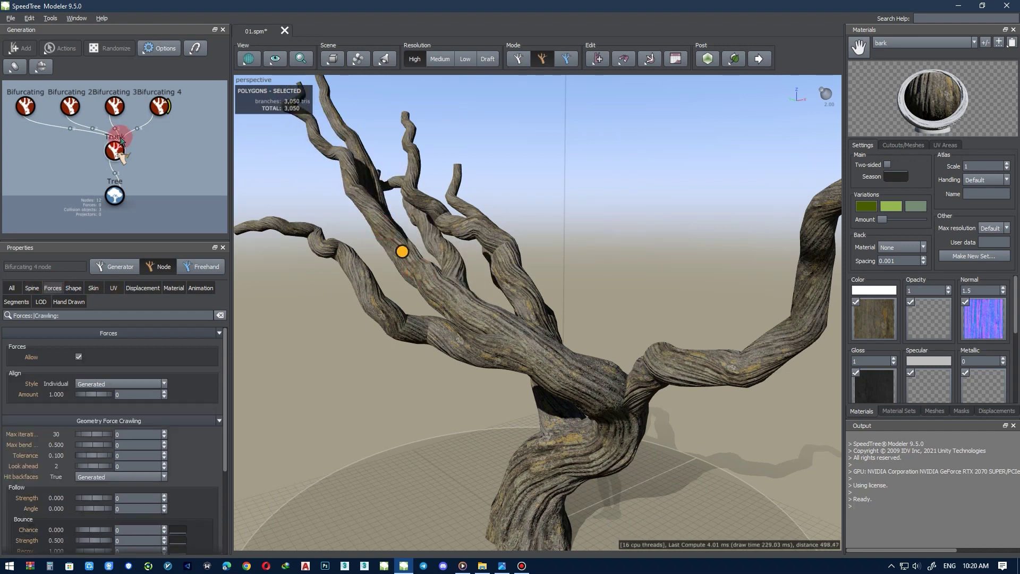
Set the start angle of the whole Bifurcating 4 generator to 0.354 and try the Weld start option
{"action": "left_click", "coordinate": [159, 108]}
{"action": "scroll", "coordinate": [353, 314], "scroll_direction": "down", "scroll_amount": 3}
{"action": "middle_click_drag", "start_coordinate": [372, 332], "coordinate": [454, 360], "text": "alt"}
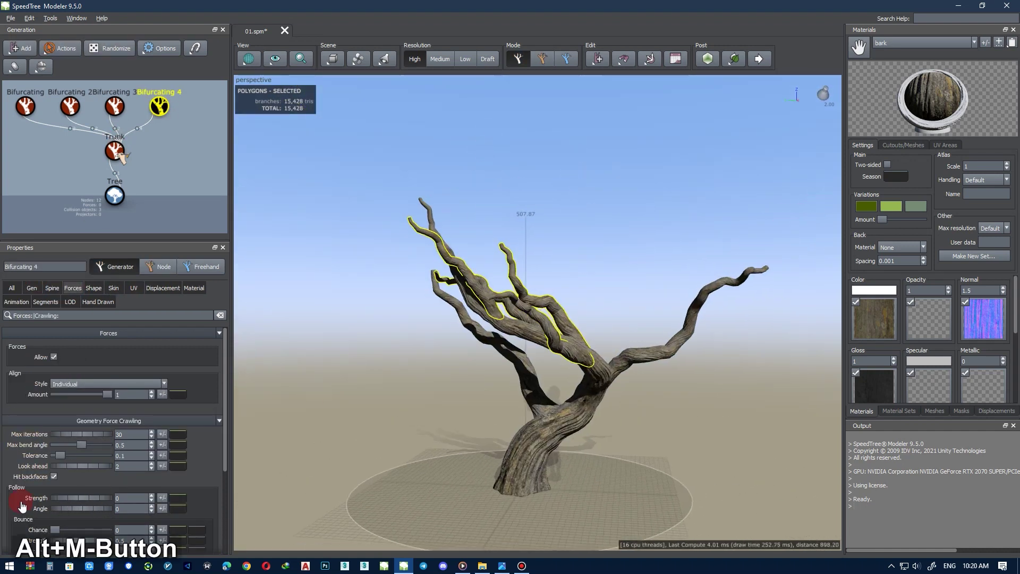
{"action": "scroll", "coordinate": [16, 460], "scroll_direction": "down", "scroll_amount": 2}
{"action": "left_click", "coordinate": [52, 287]}
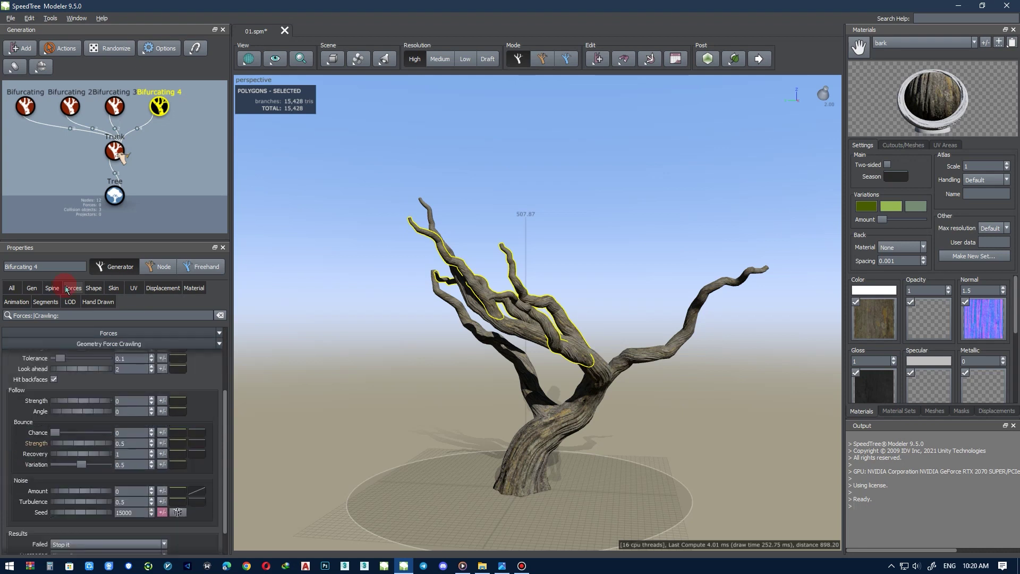
{"action": "left_click_drag", "start_coordinate": [72, 439], "coordinate": [81, 436]}
{"action": "left_click", "coordinate": [67, 489]}
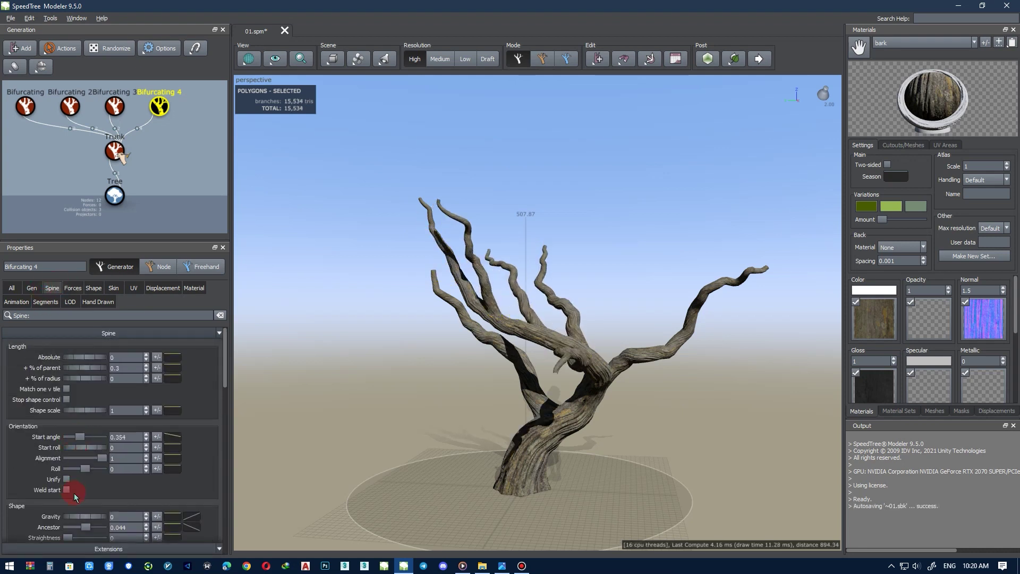
{"action": "key", "text": "ctrl+z"}
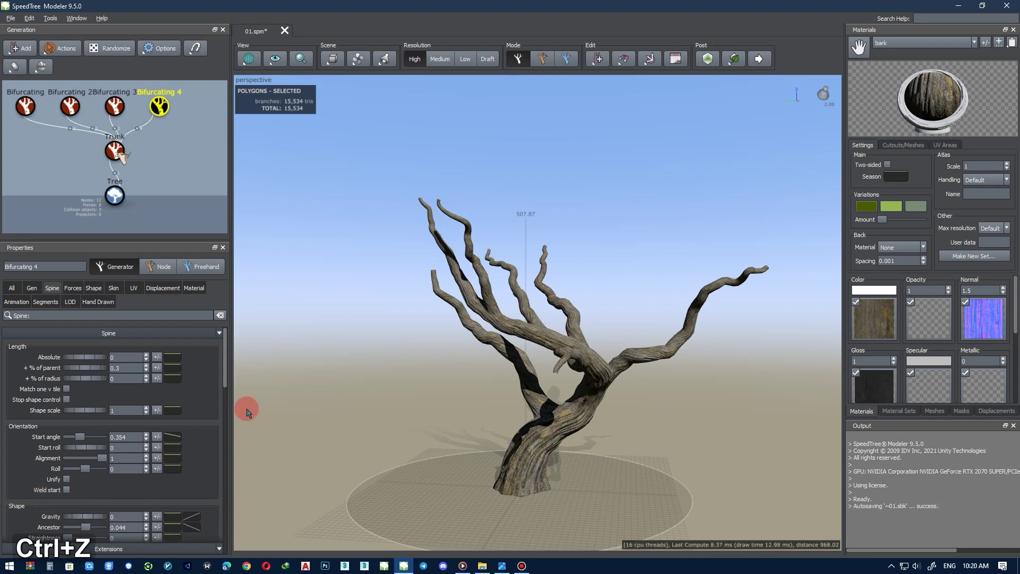
Show all four viewports and set the rotation of Bifurcating 4 to 0.03 and its position to 0.05
{"action": "middle_click", "coordinate": [463, 328]}
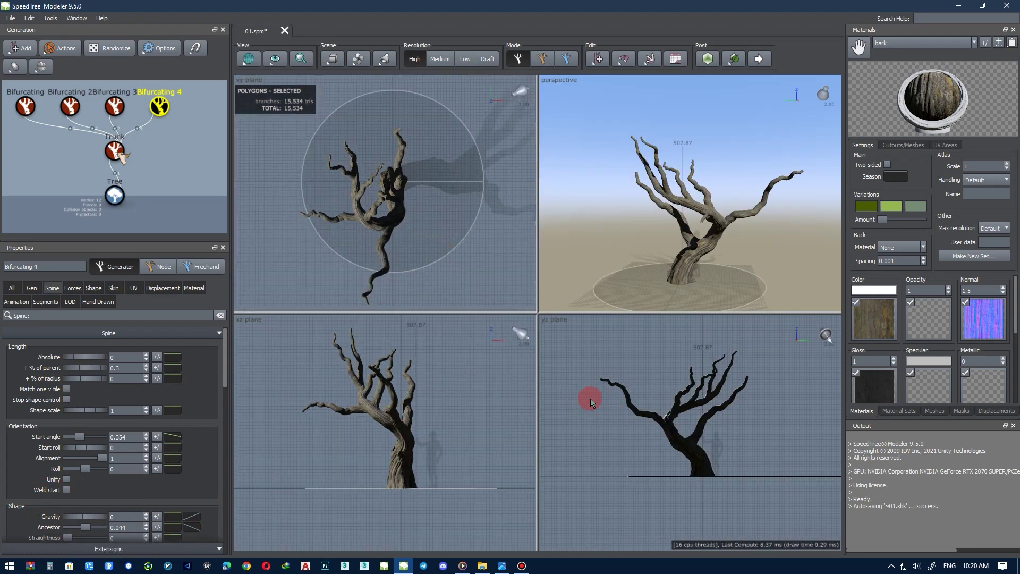
{"action": "mouse_move", "coordinate": [677, 232]}
{"action": "middle_mouse_down", "text": "alt"}
{"action": "mouse_move", "coordinate": [858, 221]}
{"action": "mouse_move", "coordinate": [859, 205]}
{"action": "mouse_move", "coordinate": [872, 209]}
{"action": "mouse_move", "coordinate": [673, 222]}
{"action": "middle_mouse_up", "text": "alt"}
{"action": "left_click", "coordinate": [32, 288]}
{"action": "left_click_drag", "start_coordinate": [75, 515], "coordinate": [68, 528]}
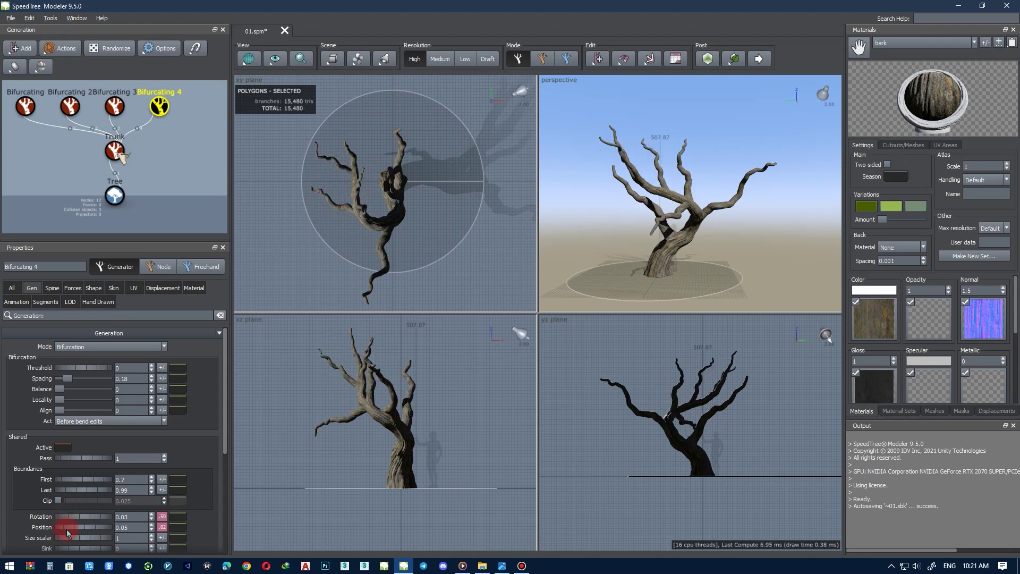
Try raising the sink of the Bifurcating 4 branches to about 3.79, and undo it
{"action": "scroll", "coordinate": [27, 525], "scroll_direction": "down", "scroll_amount": 2}
{"action": "left_click_drag", "start_coordinate": [63, 486], "coordinate": [246, 475]}
{"action": "key", "text": "ctrl+z"}
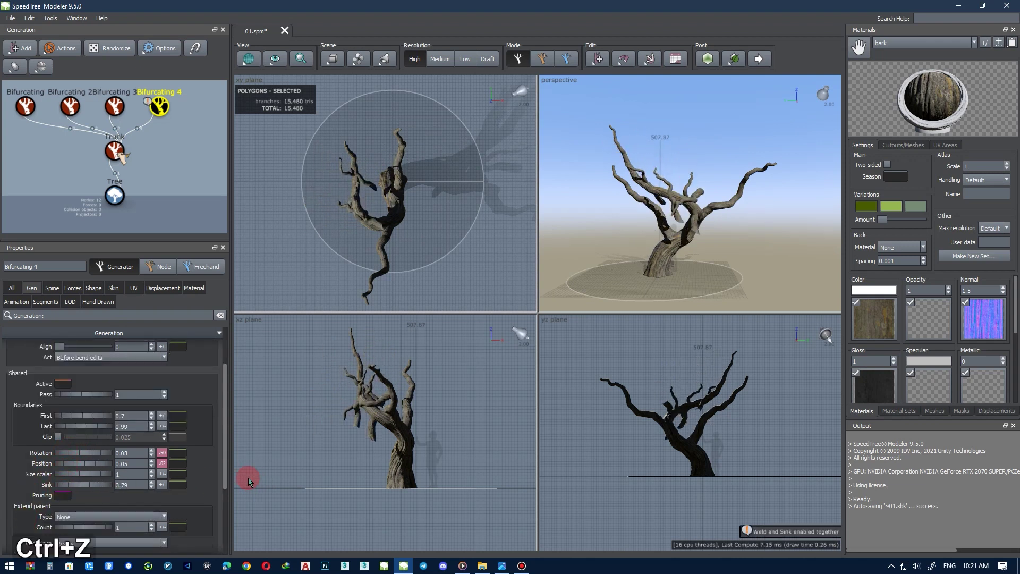
{"action": "scroll", "coordinate": [23, 418], "scroll_direction": "up", "scroll_amount": 3}
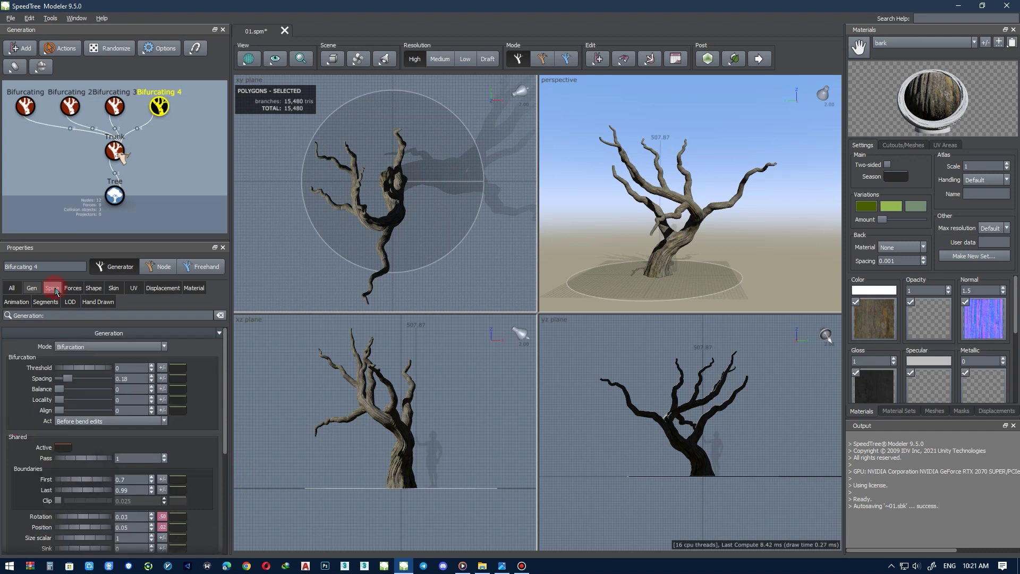
Try higher bifurcation locality, align and threshold values on Bifurcating 4, and undo each change
{"action": "left_click_drag", "start_coordinate": [62, 389], "coordinate": [137, 399]}
{"action": "key", "text": "ctrl+z"}
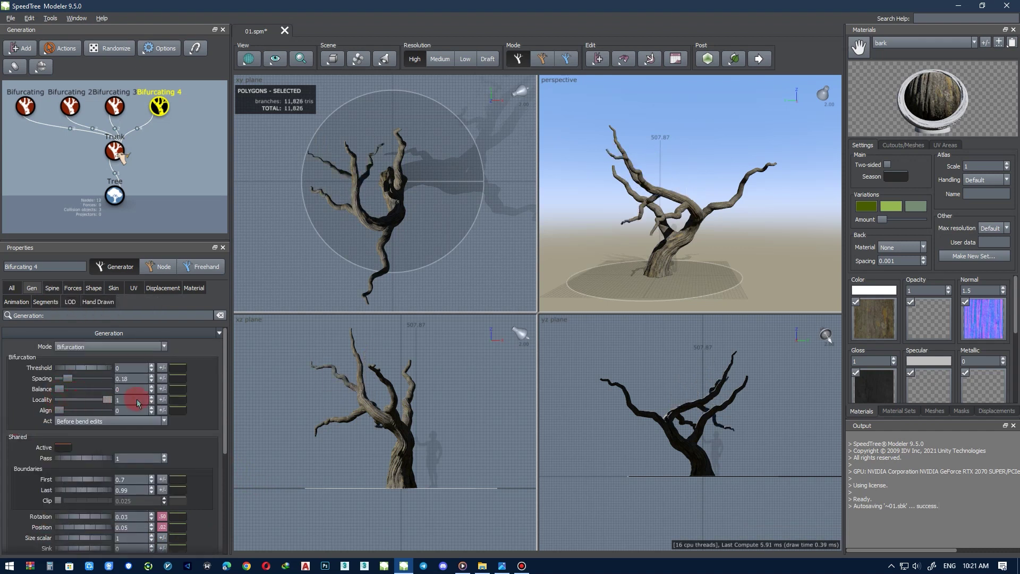
{"action": "left_click_drag", "start_coordinate": [58, 411], "coordinate": [95, 410]}
{"action": "key", "text": "ctrl+z"}
{"action": "key", "text": "ctrl+z"}
{"action": "left_click_drag", "start_coordinate": [63, 368], "coordinate": [220, 366]}
{"action": "key", "text": "ctrl+z"}
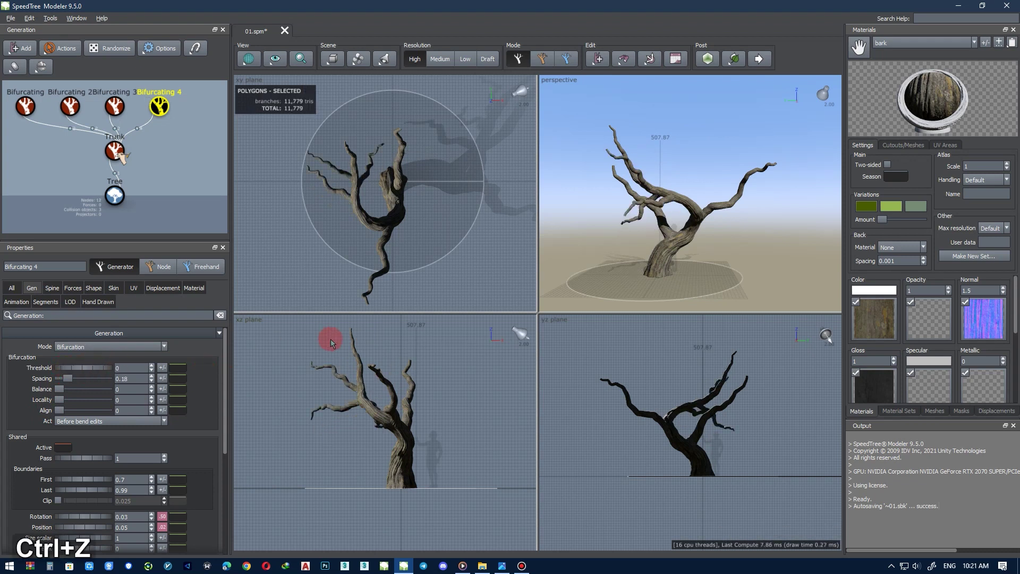
Maximize the perspective view and adjust the placement of single Bifurcating 4 branches on the main limb
{"action": "left_click", "coordinate": [587, 241]}
{"action": "key", "text": "alt+w"}
{"action": "left_click", "coordinate": [581, 245]}
{"action": "scroll", "coordinate": [583, 244], "scroll_direction": "up", "scroll_amount": 1}
{"action": "key", "text": "space"}
{"action": "middle_click_drag", "start_coordinate": [583, 244], "coordinate": [484, 166], "text": "alt"}
{"action": "left_click_drag", "start_coordinate": [458, 261], "coordinate": [423, 289]}
{"action": "middle_click_drag", "start_coordinate": [423, 289], "coordinate": [515, 261], "text": "alt"}
{"action": "left_click_drag", "start_coordinate": [485, 328], "coordinate": [433, 319]}
{"action": "left_click", "coordinate": [449, 328]}
Reduce the late noise amount of the Bifurcating 4 spine to 0.8
{"action": "left_click", "coordinate": [161, 108]}
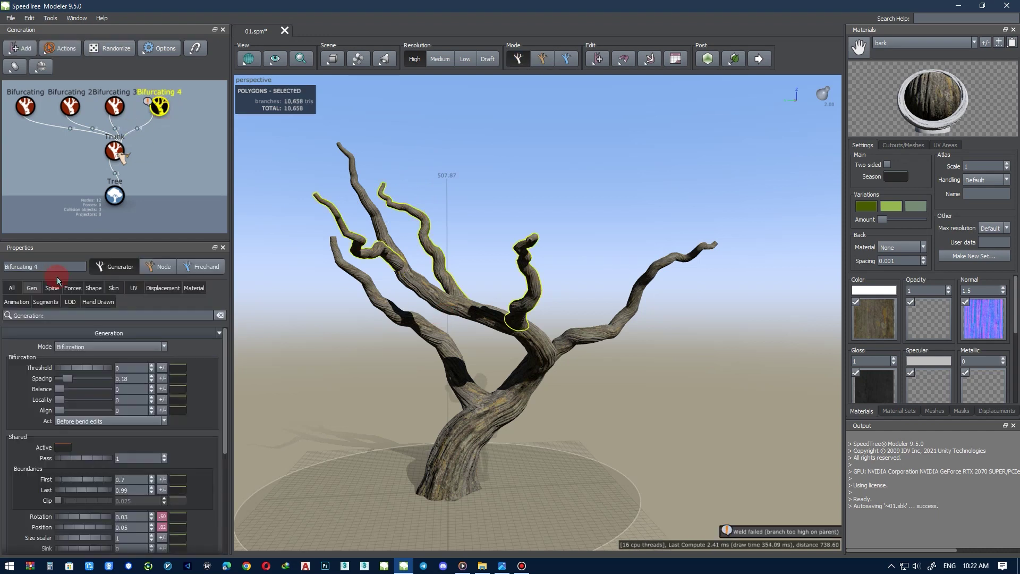
{"action": "left_click", "coordinate": [52, 288]}
{"action": "scroll", "coordinate": [197, 436], "scroll_direction": "down", "scroll_amount": 7}
{"action": "scroll", "coordinate": [117, 435], "scroll_direction": "down", "scroll_amount": 3}
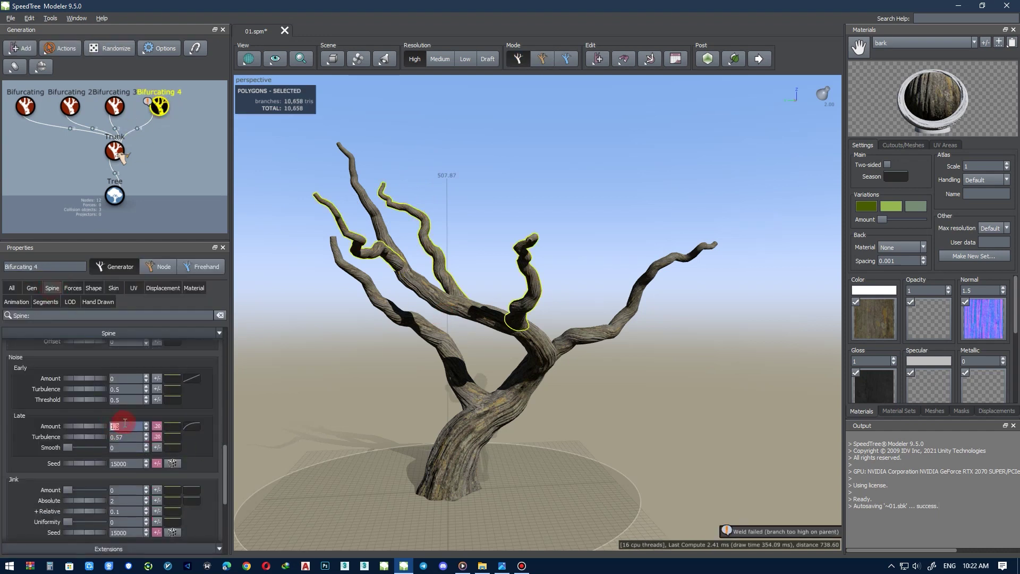
{"action": "type", "text": "0.8"}
{"action": "key", "text": "Return"}
{"action": "mouse_move", "coordinate": [478, 351]}
{"action": "middle_mouse_down", "text": "alt"}
{"action": "mouse_move", "coordinate": [444, 360]}
{"action": "mouse_move", "coordinate": [489, 336]}
{"action": "middle_mouse_up", "text": "alt"}
Review the warning messages of the Bifurcating 4 generator and the nodes they concern
{"action": "left_click", "coordinate": [147, 101]}
{"action": "left_click", "coordinate": [230, 217]}
{"action": "left_click", "coordinate": [27, 164]}
{"action": "left_click", "coordinate": [159, 110]}
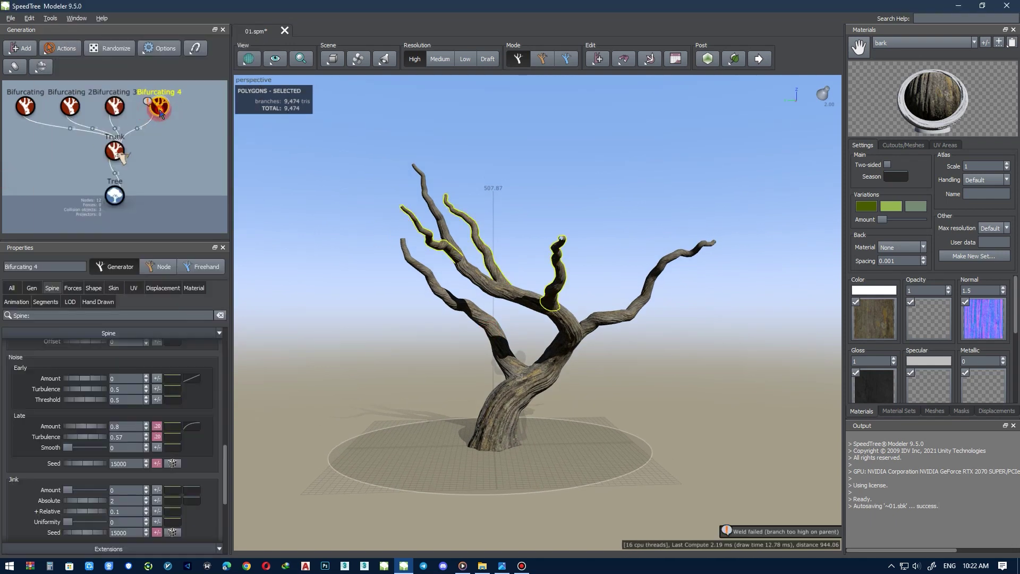
{"action": "left_click", "coordinate": [148, 103]}
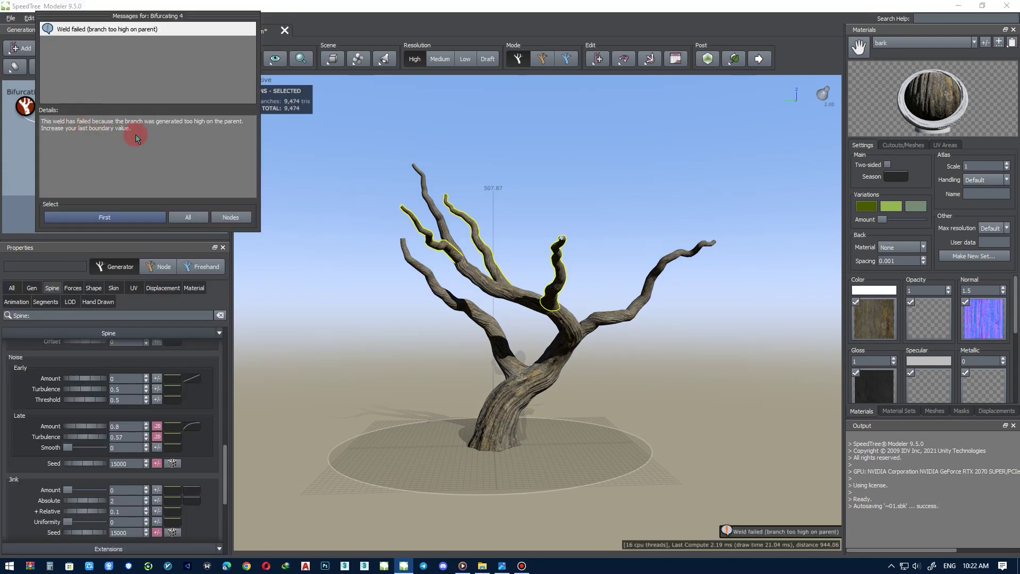
Close the warning messages window and select the Bifurcating 4 generator again
{"action": "left_click", "coordinate": [204, 132]}
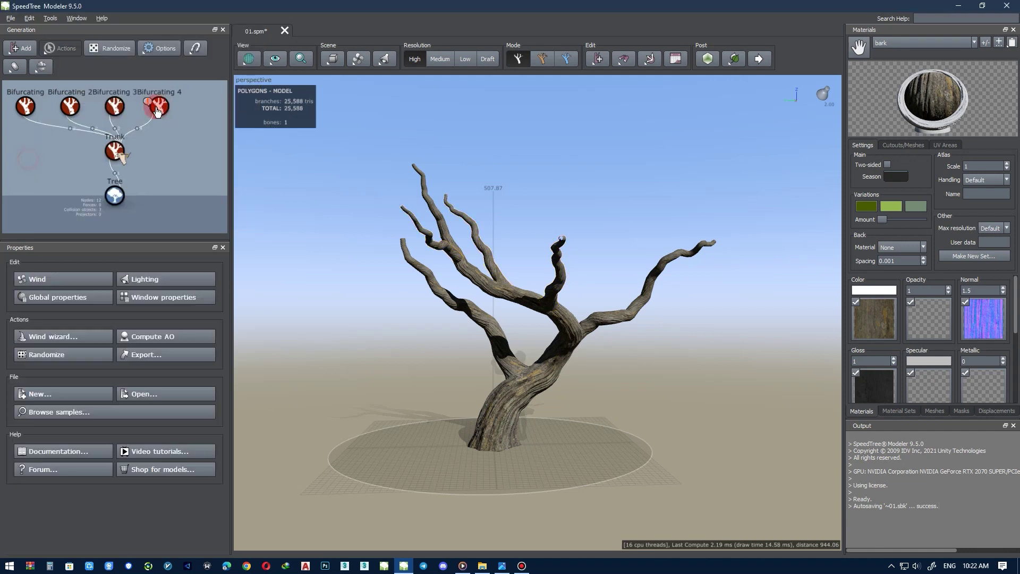
{"action": "mouse_move", "coordinate": [364, 244]}
{"action": "middle_mouse_down", "text": "alt"}
{"action": "mouse_move", "coordinate": [342, 257]}
{"action": "mouse_move", "coordinate": [365, 243]}
{"action": "middle_mouse_up", "text": "alt"}
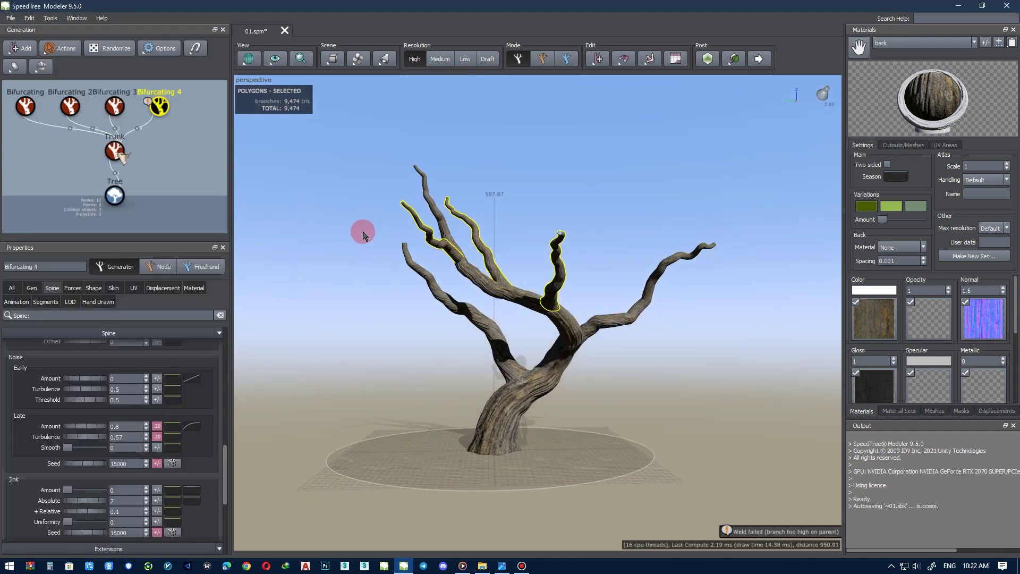
{"action": "middle_click_drag", "start_coordinate": [480, 274], "coordinate": [441, 280], "text": "alt"}
Try several bifurcation spacing values on Bifurcating 4, including 0.022, 0.1, 0.15 and 0.12
{"action": "left_click", "coordinate": [32, 288]}
{"action": "left_click", "coordinate": [68, 379]}
{"action": "left_click_drag", "start_coordinate": [67, 381], "coordinate": [62, 381]}
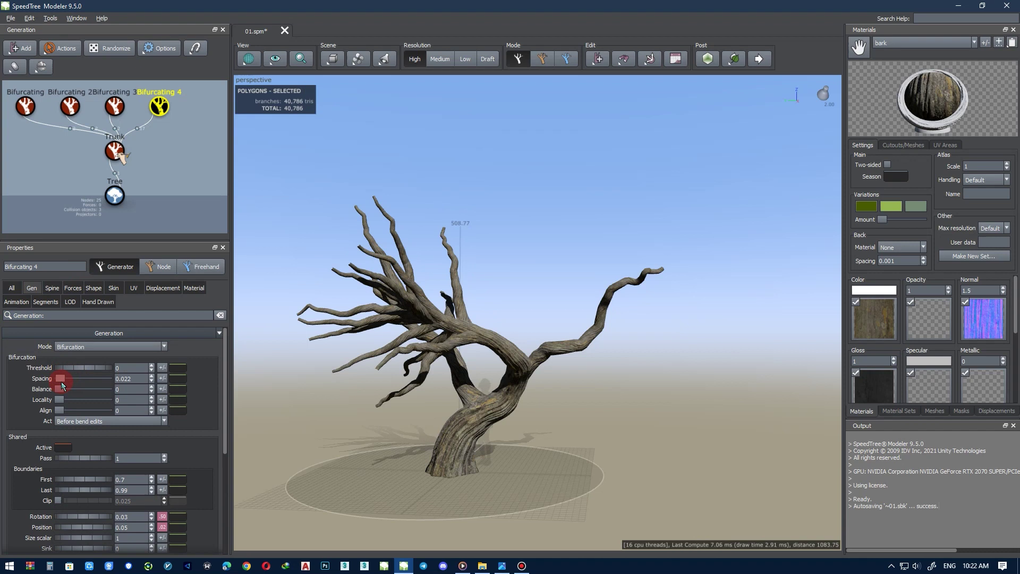
{"action": "left_click", "coordinate": [140, 379]}
{"action": "type", "text": ".1"}
{"action": "key", "text": "Return"}
{"action": "type", "text": ".15"}
{"action": "key", "text": "Return"}
{"action": "type", "text": "."}
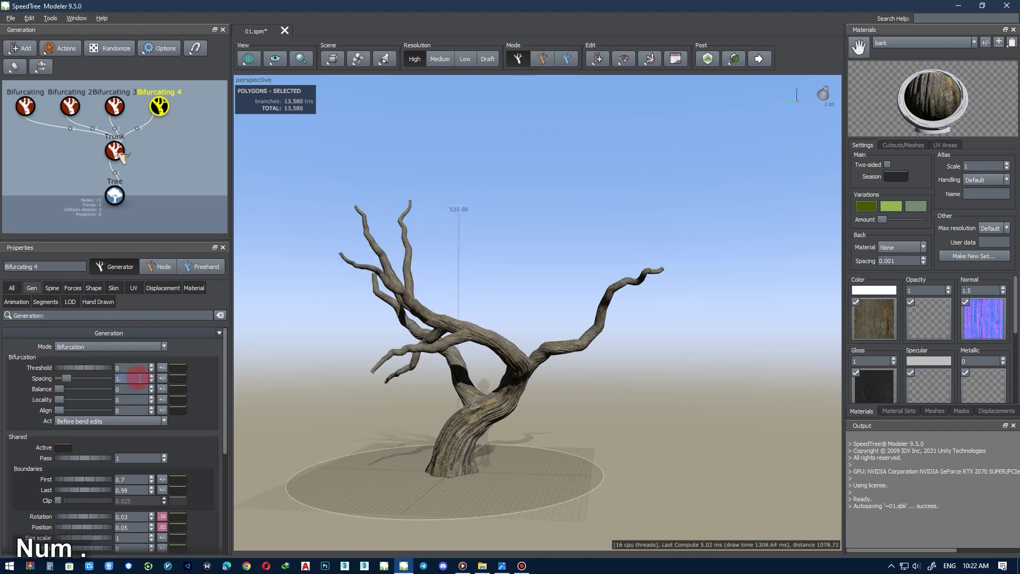
{"action": "key", "text": "Return"}
{"action": "type", "text": ".12"}
{"action": "key", "text": "Return"}
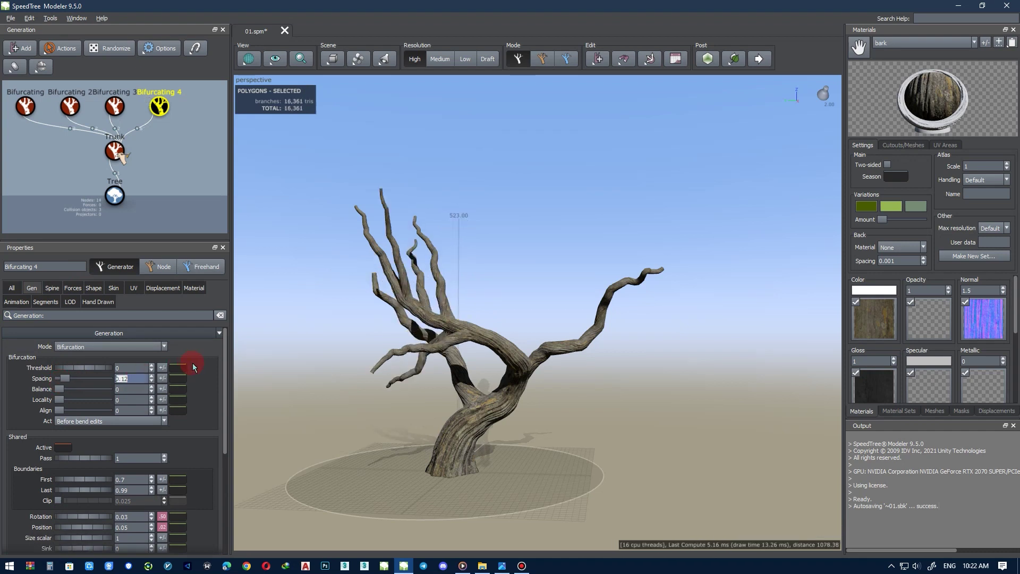
Set the bifurcation spacing of Bifurcating 4 to 0.13
{"action": "key", "text": "Return"}
{"action": "key", "text": "BackSpace"}
{"action": "type", "text": "3"}
{"action": "key", "text": "Return"}
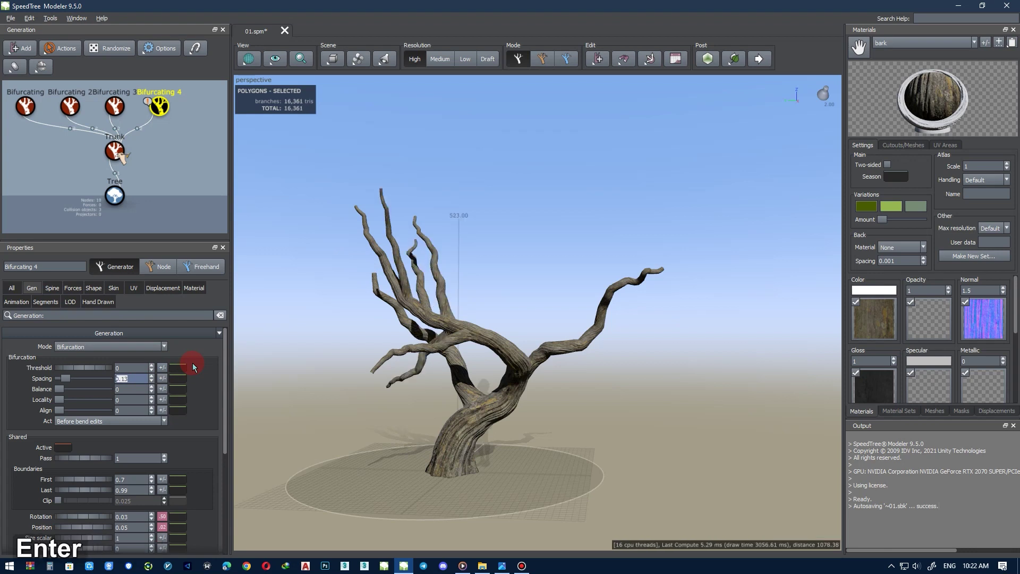
{"action": "middle_click_drag", "start_coordinate": [330, 340], "coordinate": [516, 525], "text": "alt"}
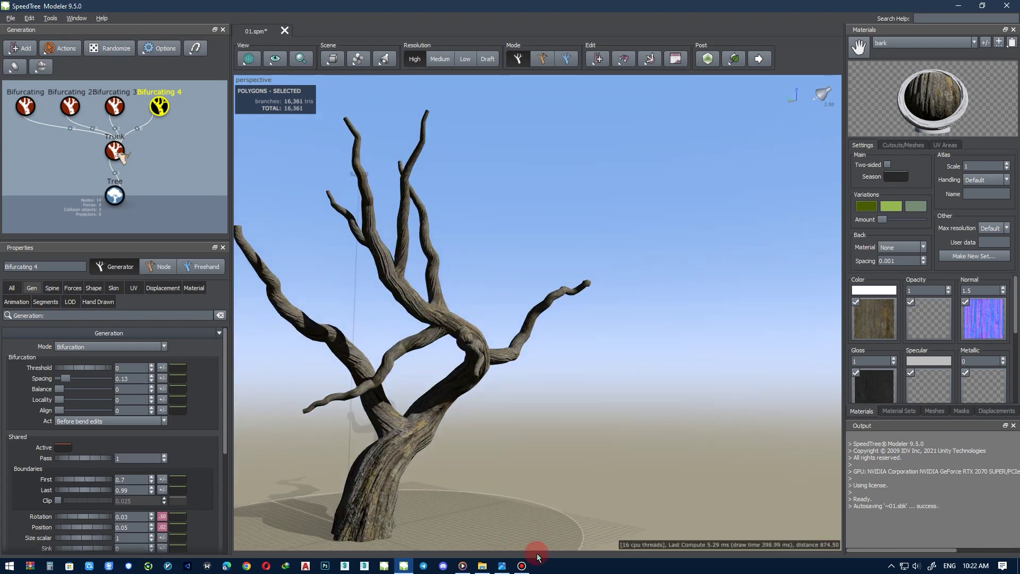
Reposition individual Bifurcating 4 branches on the main limb, giving one a position of about -0.077 and a rotation of about -0.075
{"action": "left_click", "coordinate": [521, 566]}
{"action": "middle_click_drag", "start_coordinate": [473, 333], "coordinate": [460, 362]}
{"action": "left_click", "coordinate": [153, 276]}
{"action": "left_click_drag", "start_coordinate": [501, 353], "coordinate": [482, 341]}
{"action": "middle_click_drag", "start_coordinate": [475, 337], "coordinate": [457, 306], "text": "alt"}
{"action": "left_click", "coordinate": [463, 302]}
{"action": "left_click_drag", "start_coordinate": [463, 302], "coordinate": [443, 318]}
{"action": "scroll", "coordinate": [443, 317], "scroll_direction": "up", "scroll_amount": 4}
{"action": "left_click_drag", "start_coordinate": [374, 341], "coordinate": [369, 344]}
{"action": "scroll", "coordinate": [369, 344], "scroll_direction": "up", "scroll_amount": 3}
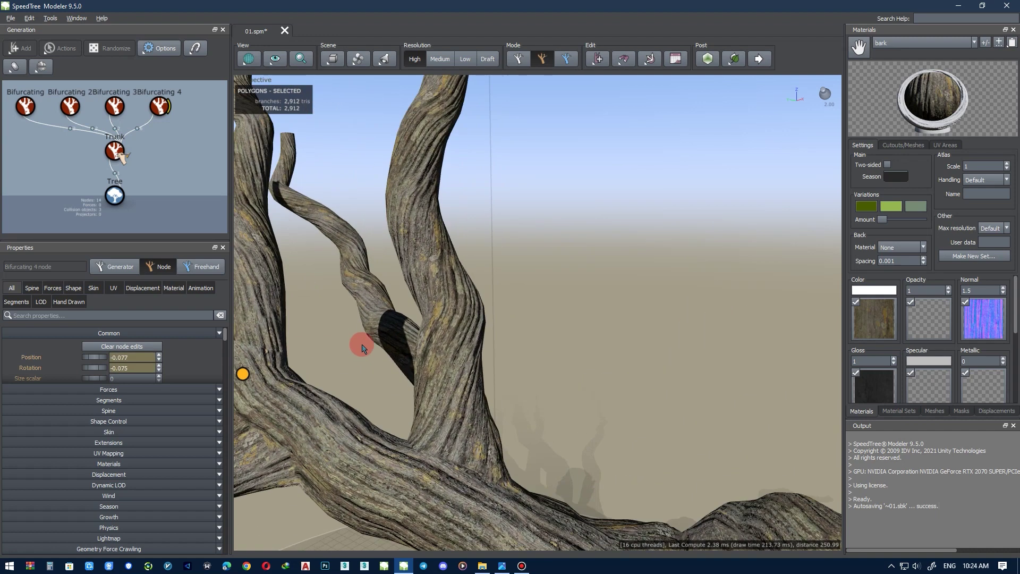
Fine-tune the placement of a further single Bifurcating 4 branch along the main limb
{"action": "scroll", "coordinate": [362, 346], "scroll_direction": "down", "scroll_amount": 3}
{"action": "middle_click_drag", "start_coordinate": [363, 345], "coordinate": [431, 293]}
{"action": "left_click_drag", "start_coordinate": [423, 292], "coordinate": [451, 296]}
{"action": "scroll", "coordinate": [455, 296], "scroll_direction": "down", "scroll_amount": 2}
{"action": "left_click_drag", "start_coordinate": [501, 363], "coordinate": [558, 346]}
{"action": "middle_click_drag", "start_coordinate": [559, 347], "coordinate": [534, 335], "text": "alt"}
Set a UV mapping value of the Bifurcating 4 generator to 0.2 and save the tree file
{"action": "left_click", "coordinate": [158, 107]}
{"action": "left_click", "coordinate": [133, 288]}
{"action": "left_click", "coordinate": [144, 468]}
{"action": "type", "text": ".2"}
{"action": "key", "text": "Return"}
{"action": "left_click", "coordinate": [539, 365]}
{"action": "left_click_drag", "start_coordinate": [540, 365], "coordinate": [534, 345], "text": "alt"}
{"action": "key", "text": "ctrl+s"}
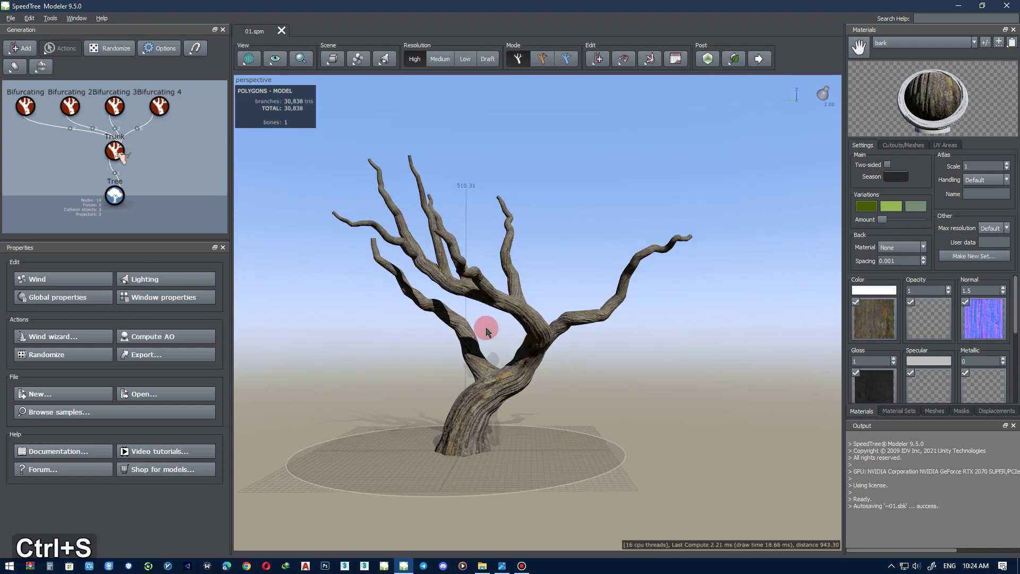
Set the noise value in the Bifurcating 4 spine settings to 0.6
{"action": "middle_click_drag", "start_coordinate": [487, 332], "coordinate": [505, 340], "text": "alt"}
{"action": "left_click", "coordinate": [154, 104]}
{"action": "left_click", "coordinate": [52, 287]}
{"action": "left_click_drag", "start_coordinate": [226, 339], "coordinate": [131, 394]}
{"action": "type", "text": ".6"}
{"action": "key", "text": "Return"}
{"action": "left_click_drag", "start_coordinate": [228, 454], "coordinate": [222, 342]}
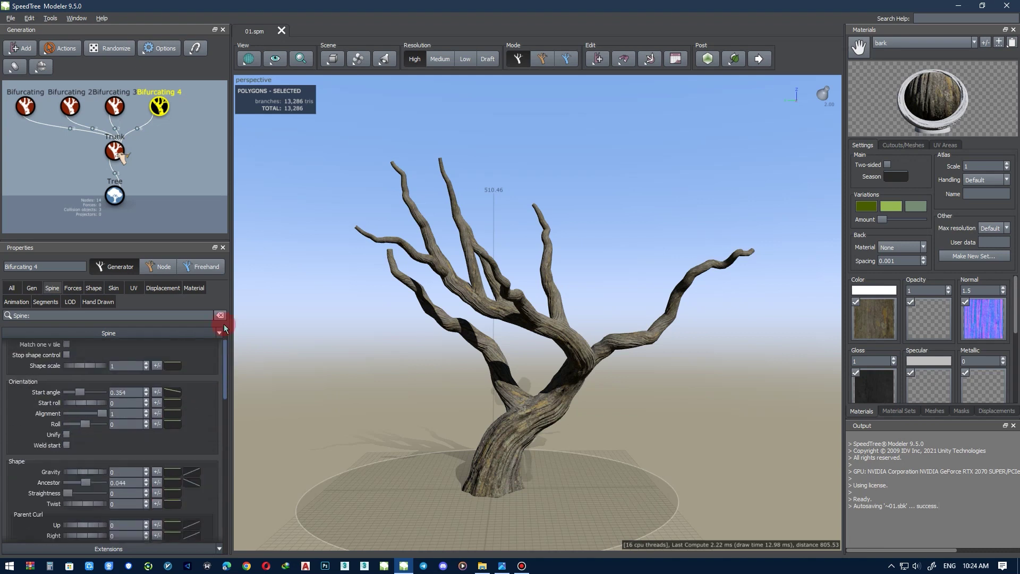
Show the tree in four views and set the Bifurcating 4 spine start angle to about 0.369
{"action": "left_click", "coordinate": [328, 352]}
{"action": "scroll", "coordinate": [452, 361], "scroll_direction": "down", "scroll_amount": 2}
{"action": "middle_click_drag", "start_coordinate": [462, 367], "coordinate": [484, 349], "text": "alt"}
{"action": "key", "text": "space"}
{"action": "scroll", "coordinate": [481, 351], "scroll_direction": "down", "scroll_amount": 2}
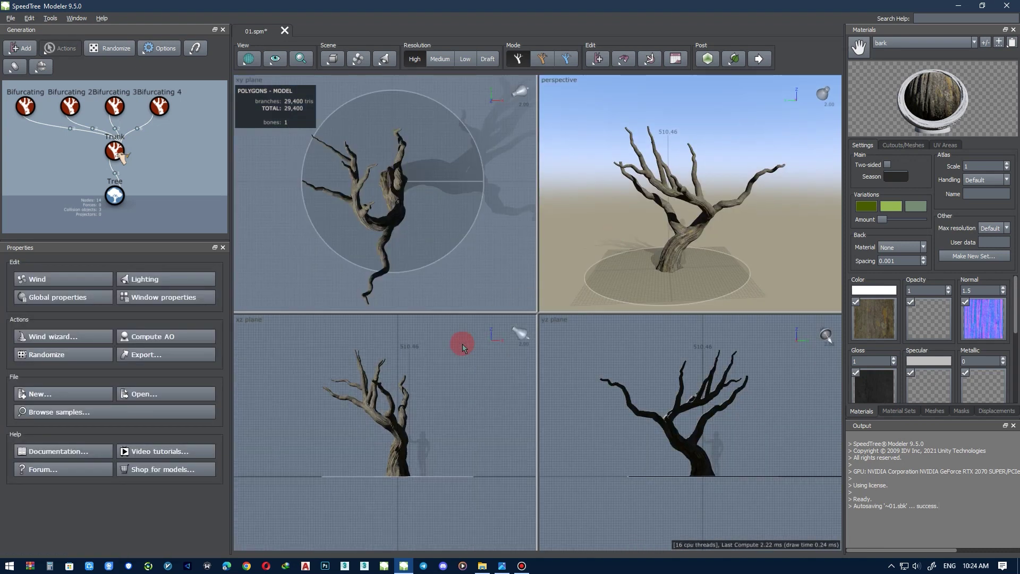
{"action": "left_click", "coordinate": [160, 109]}
{"action": "left_click", "coordinate": [187, 318]}
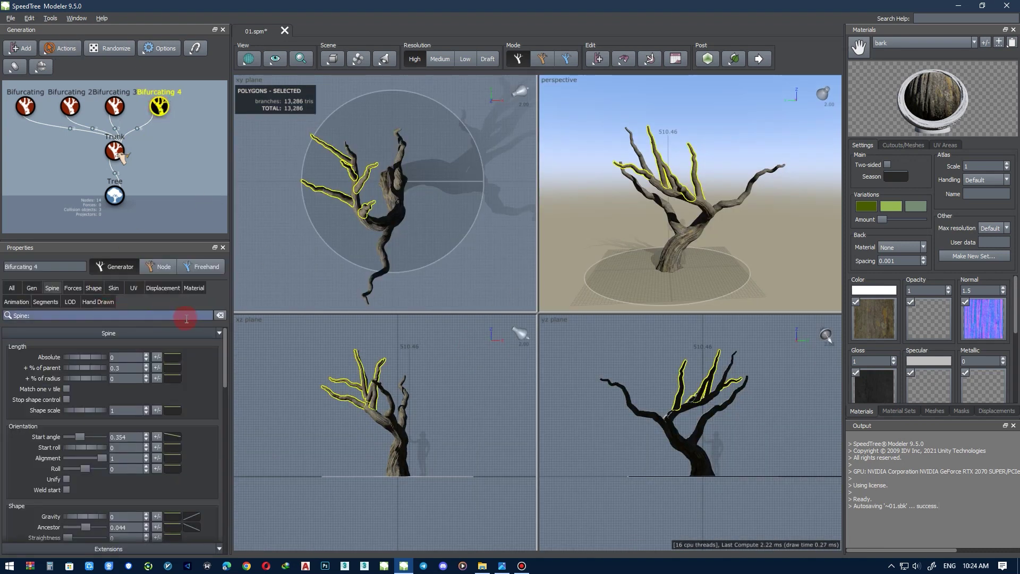
{"action": "left_click", "coordinate": [132, 336]}
{"action": "left_click_drag", "start_coordinate": [96, 444], "coordinate": [82, 437]}
Maximize the perspective view and save the tree file
{"action": "middle_click", "coordinate": [547, 237]}
{"action": "key", "text": "alt"}
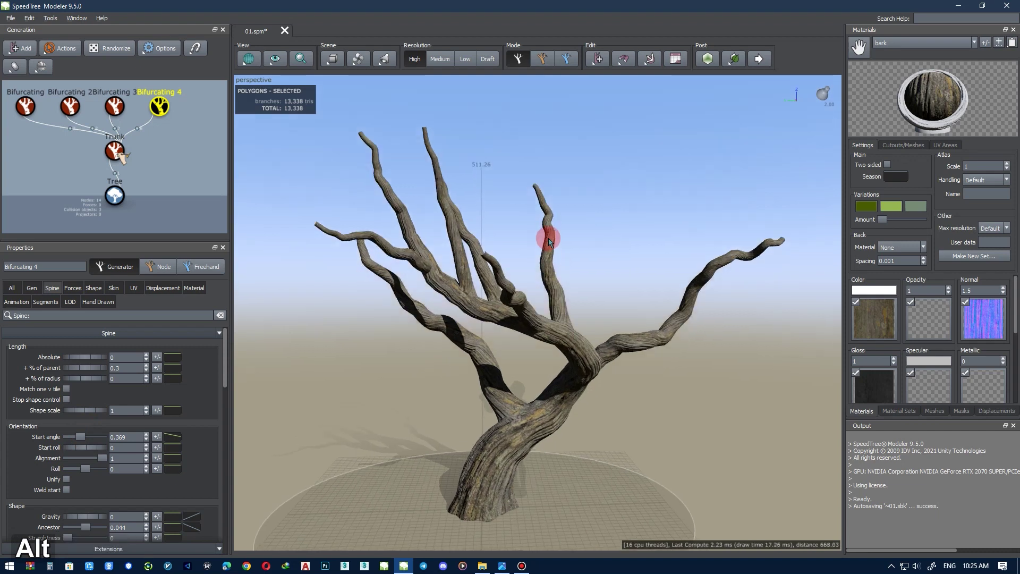
{"action": "middle_click_drag", "start_coordinate": [548, 232], "coordinate": [597, 216], "text": "alt"}
{"action": "key", "text": "ctrl+s"}
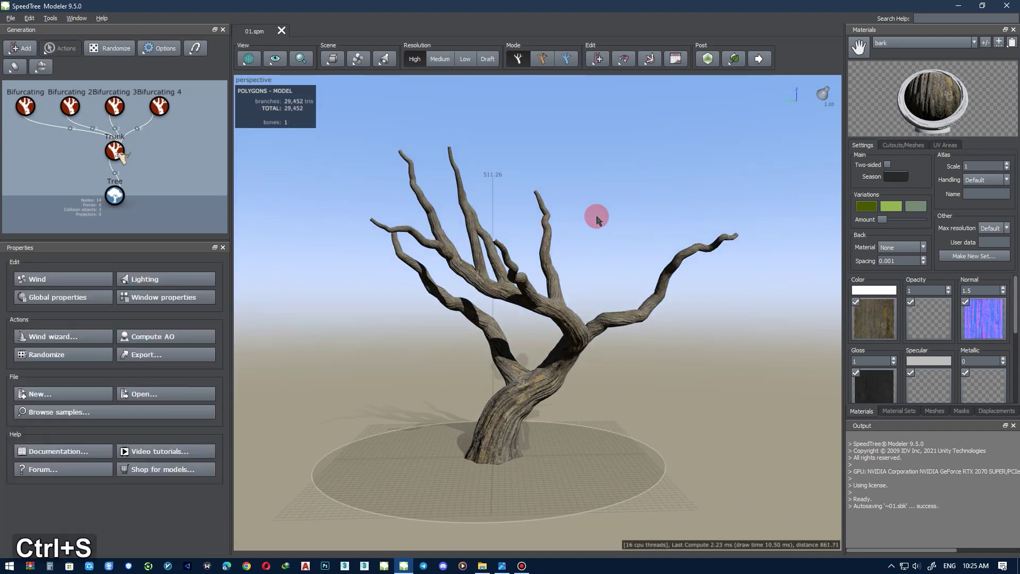
Add a Big generator from the branch presets on top of Bifurcating 4
{"action": "left_click", "coordinate": [160, 105]}
{"action": "left_click", "coordinate": [115, 108]}
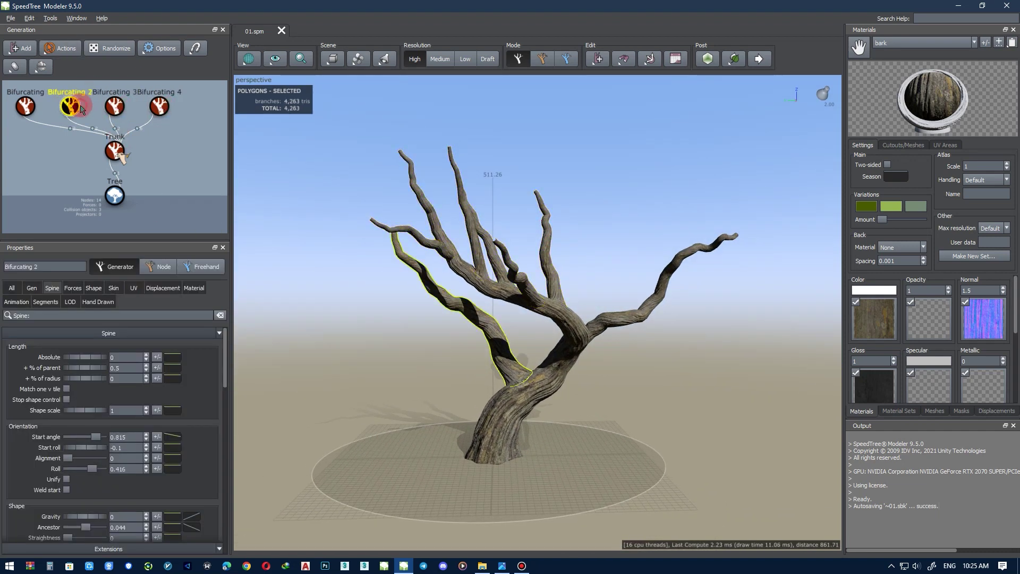
{"action": "right_click", "coordinate": [163, 95]}
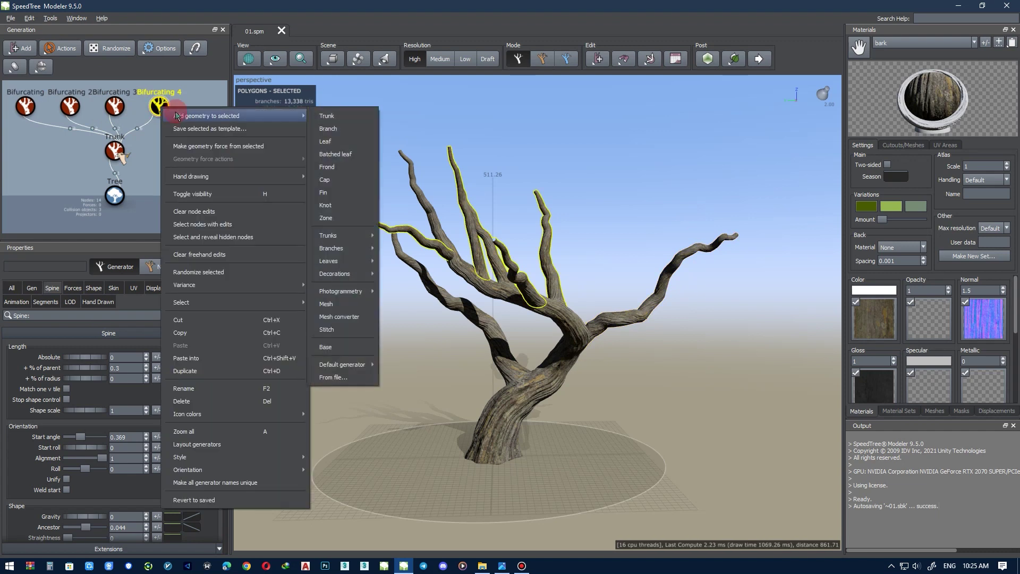
{"action": "left_click", "coordinate": [196, 100]}
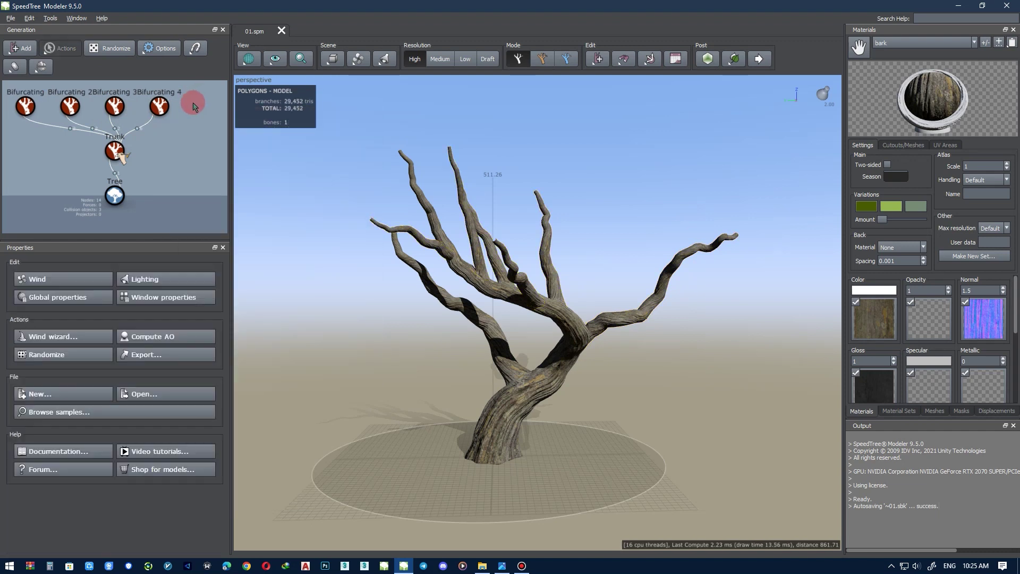
{"action": "right_click", "coordinate": [162, 112]}
{"action": "mouse_move", "coordinate": [273, 127]}
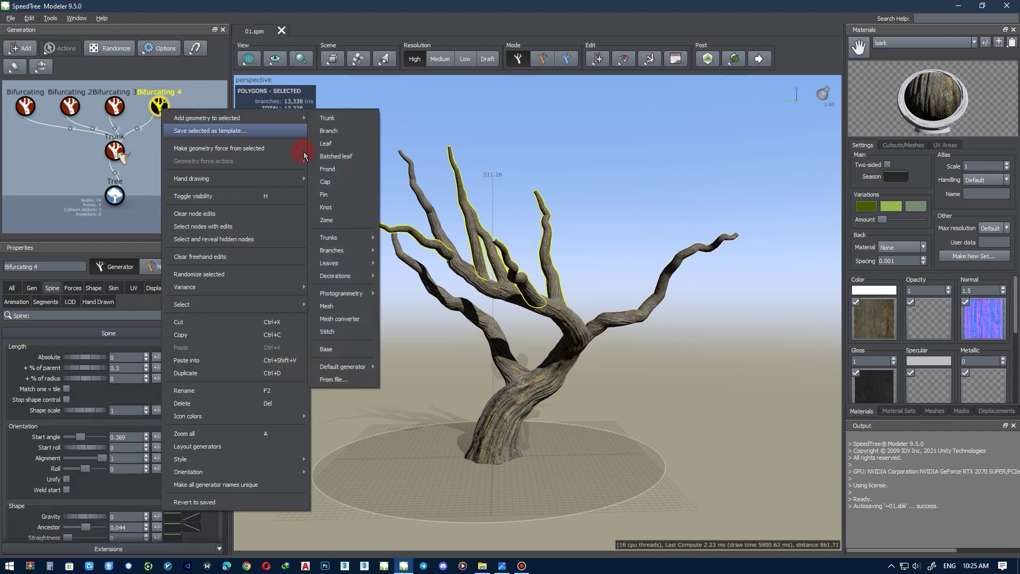
{"action": "mouse_move", "coordinate": [353, 251]}
{"action": "left_click", "coordinate": [394, 263]}
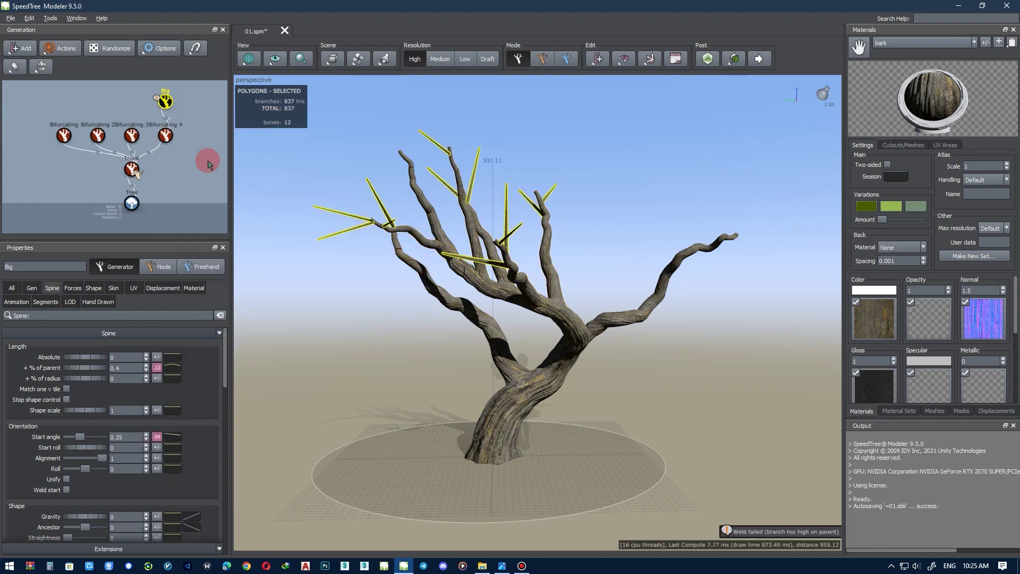
Copy the displacement settings of Bifurcating 4 onto the Big generator
{"action": "left_click", "coordinate": [169, 138]}
{"action": "left_click", "coordinate": [159, 288]}
{"action": "left_click", "coordinate": [219, 385]}
{"action": "left_click", "coordinate": [184, 150]}
{"action": "right_click", "coordinate": [222, 382]}
{"action": "left_click", "coordinate": [228, 416]}
Display the model in wireframe and paste the copied displacement settings onto the Big generator again
{"action": "middle_click_drag", "start_coordinate": [372, 270], "coordinate": [420, 287]}
{"action": "left_click", "coordinate": [254, 64]}
{"action": "left_click", "coordinate": [287, 99]}
{"action": "middle_click", "coordinate": [403, 197]}
{"action": "scroll", "coordinate": [601, 218], "scroll_direction": "up", "scroll_amount": 2}
{"action": "middle_click", "coordinate": [601, 218]}
{"action": "middle_click_drag", "start_coordinate": [523, 191], "coordinate": [283, 308]}
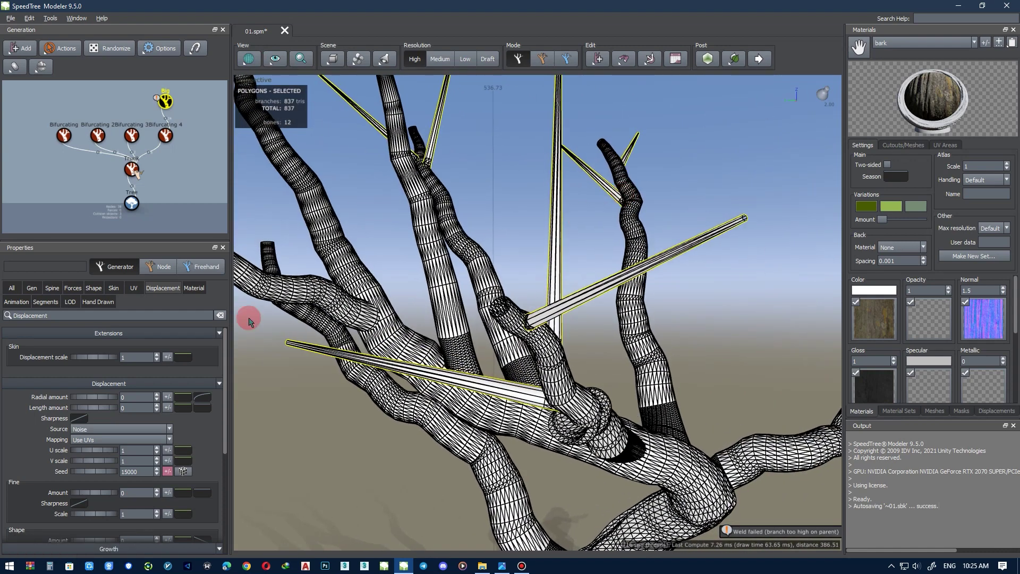
{"action": "left_click", "coordinate": [220, 382]}
{"action": "left_click", "coordinate": [228, 406]}
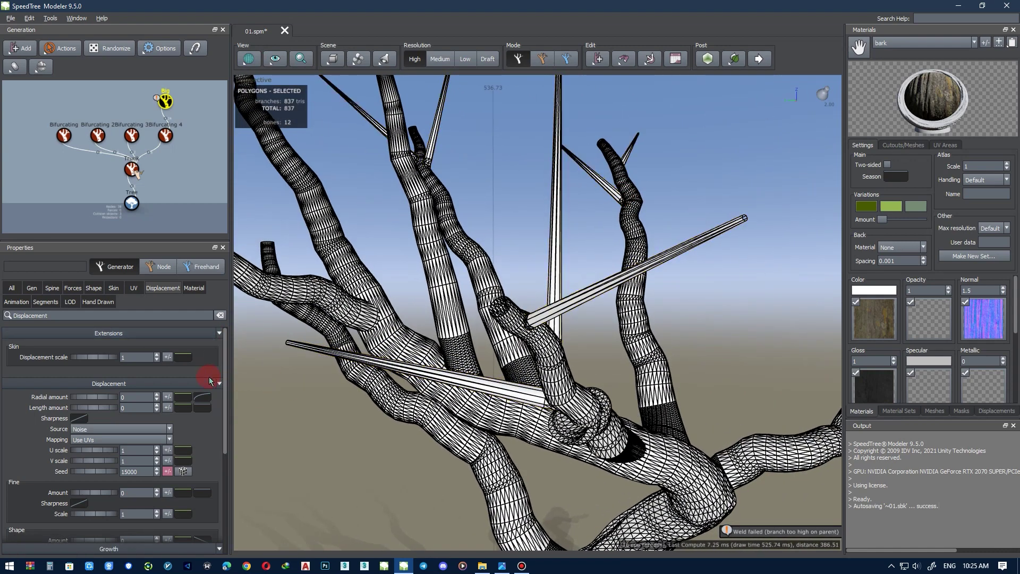
Copy the segment settings of Bifurcating 4 onto the Big generator
{"action": "left_click", "coordinate": [176, 132]}
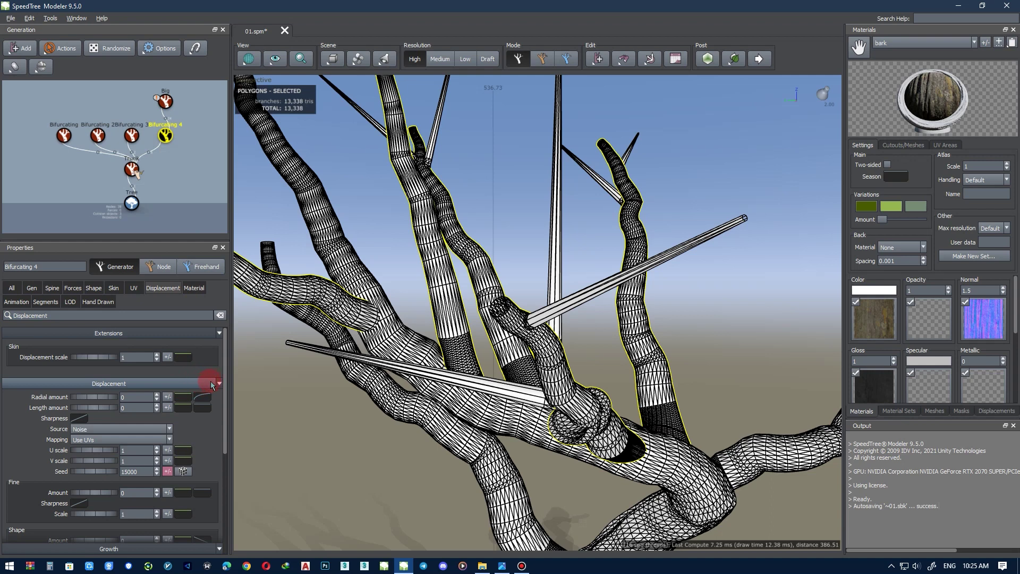
{"action": "left_click", "coordinate": [46, 302]}
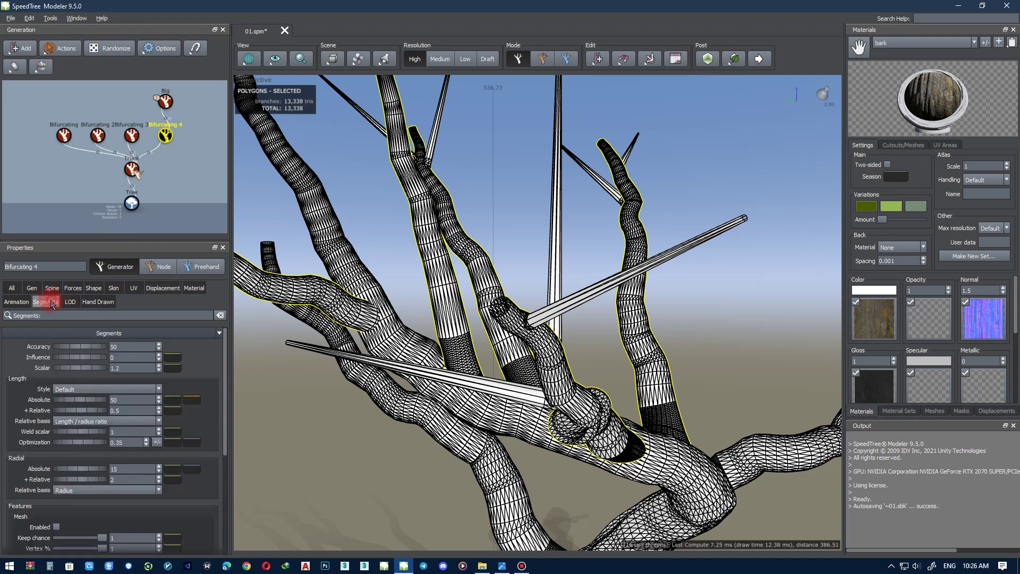
{"action": "left_click", "coordinate": [220, 334]}
{"action": "left_click", "coordinate": [251, 339]}
{"action": "left_click", "coordinate": [165, 101]}
{"action": "left_click", "coordinate": [220, 334]}
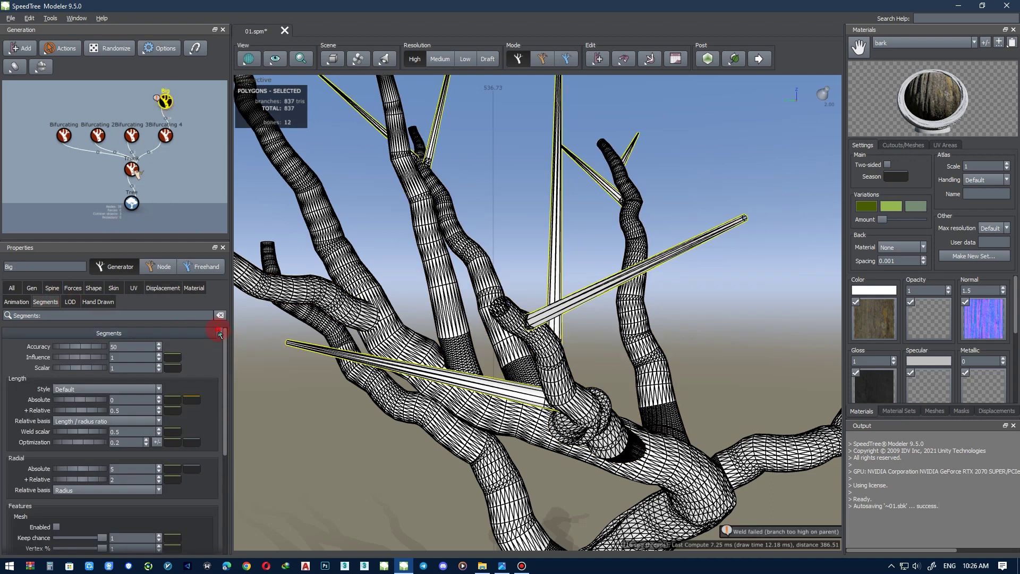
{"action": "left_click", "coordinate": [229, 362]}
Switch the perspective view from wireframe back to the textured display
{"action": "left_click", "coordinate": [250, 55]}
{"action": "left_click", "coordinate": [266, 69]}
{"action": "scroll", "coordinate": [368, 282], "scroll_direction": "down", "scroll_amount": 5}
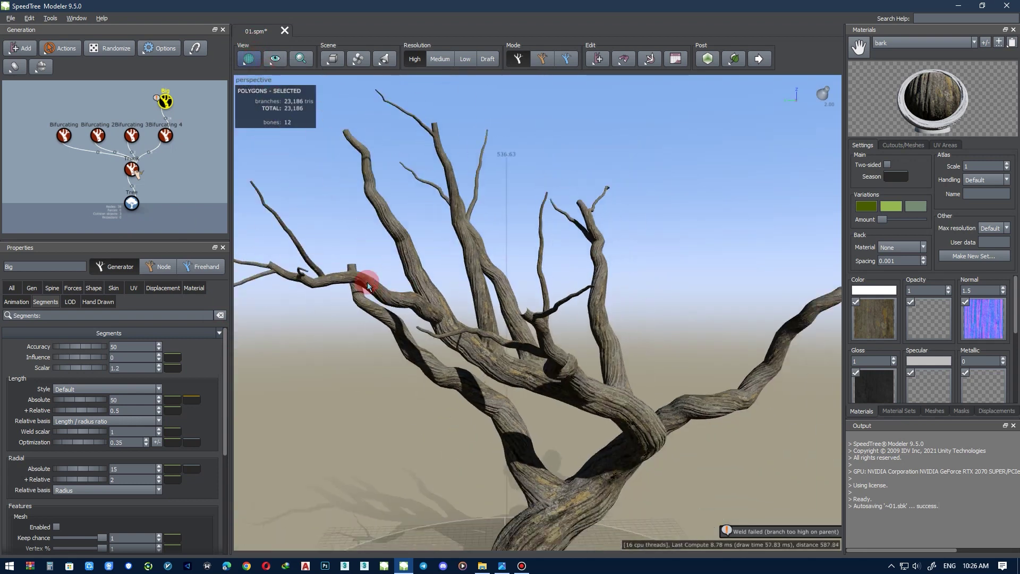
{"action": "middle_click_drag", "start_coordinate": [408, 295], "coordinate": [405, 285], "text": "alt"}
{"action": "scroll", "coordinate": [409, 285], "scroll_direction": "down", "scroll_amount": 1}
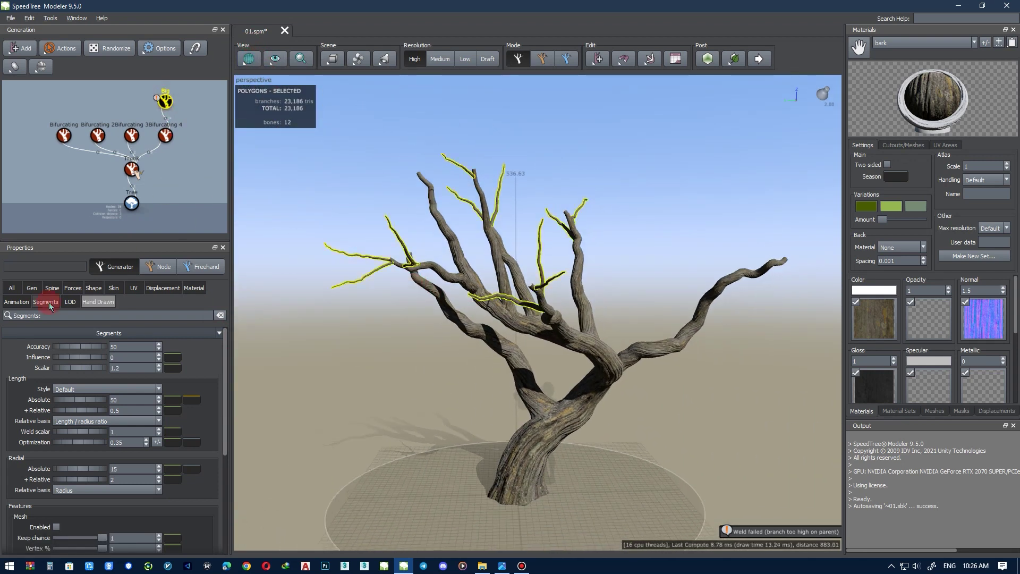
Set the Big generator's count to 3 and lengthen its branches to about 0.66 of the parent
{"action": "left_click", "coordinate": [32, 287]}
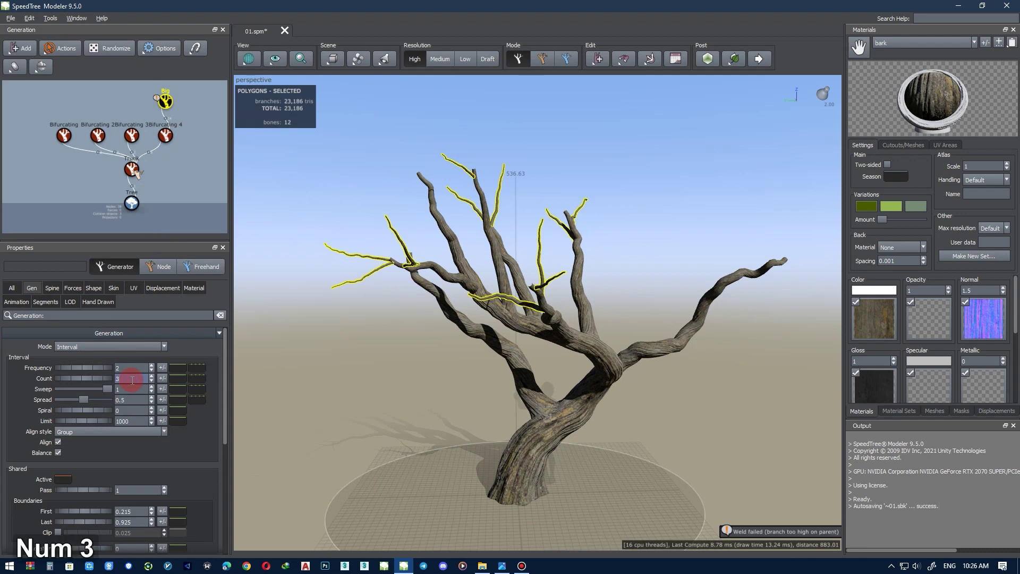
{"action": "type", "text": "3"}
{"action": "key", "text": "Return"}
{"action": "left_click", "coordinate": [52, 288]}
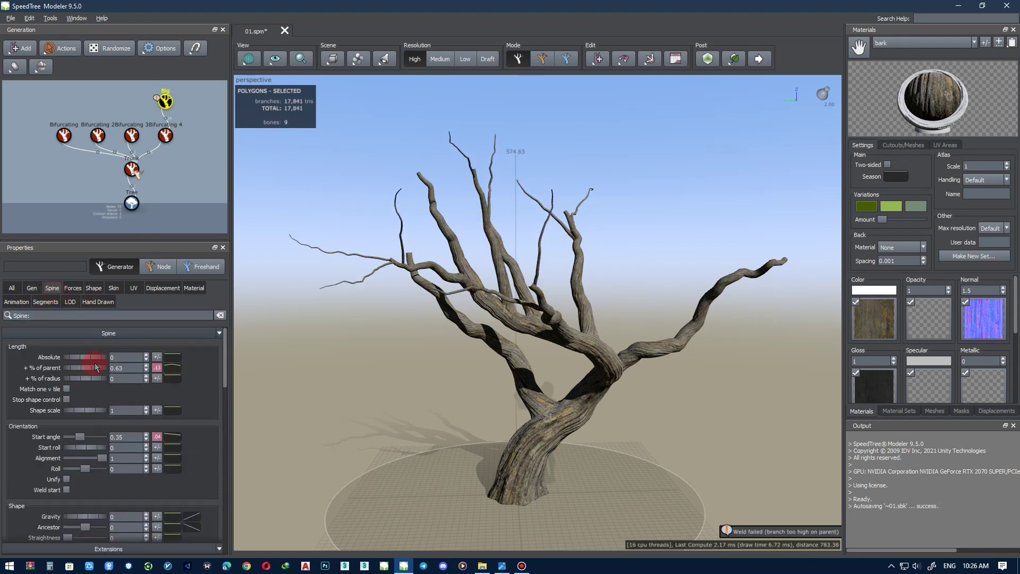
Raise the Big branches' skin radius to about 2.212 of the parent and return their length to 0.4
{"action": "left_click", "coordinate": [113, 289]}
{"action": "left_click_drag", "start_coordinate": [87, 388], "coordinate": [118, 387]}
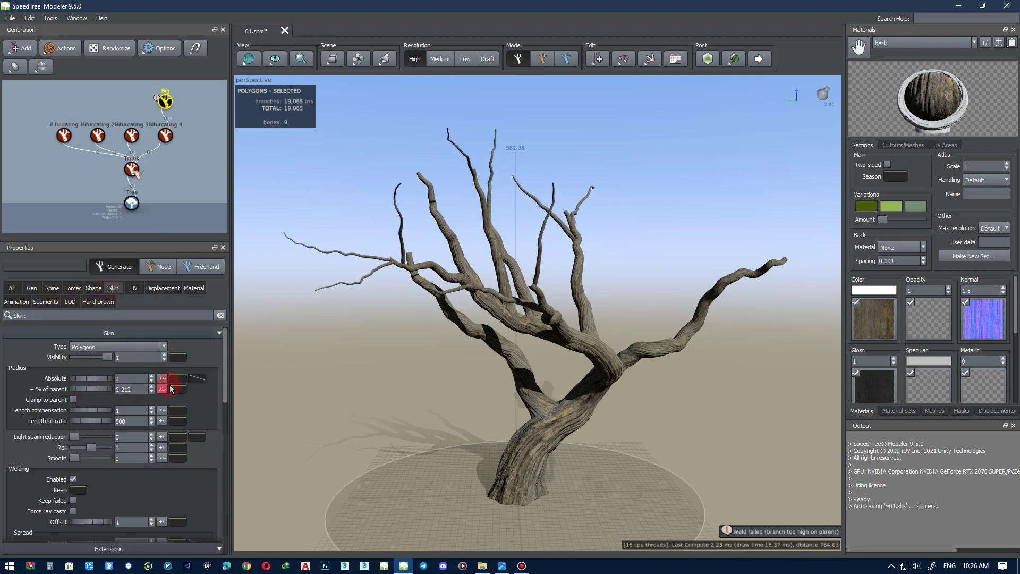
{"action": "left_click", "coordinate": [52, 288]}
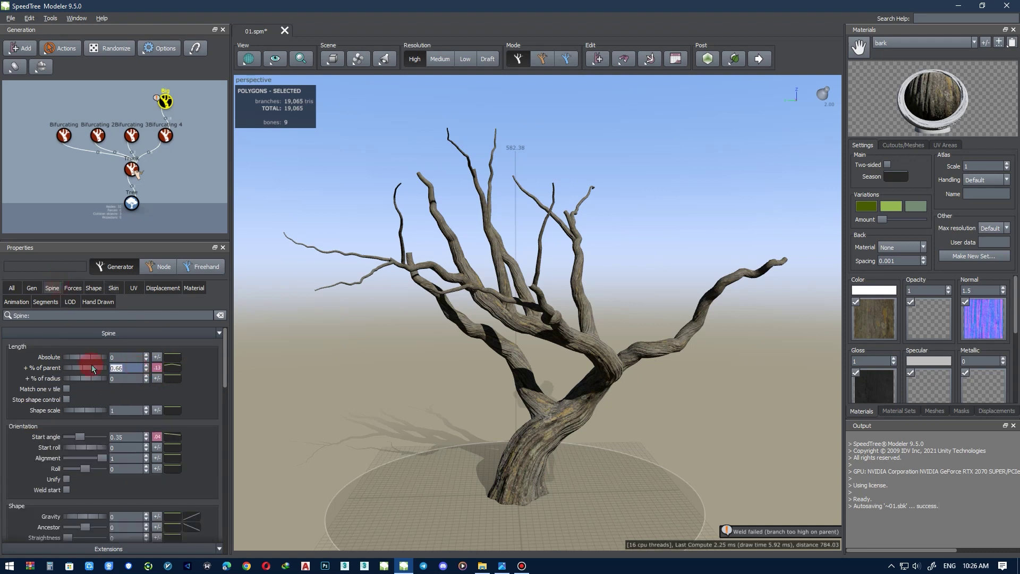
Set the extend parent type of the Big generator to Any
{"action": "scroll", "coordinate": [56, 412], "scroll_direction": "up", "scroll_amount": 5}
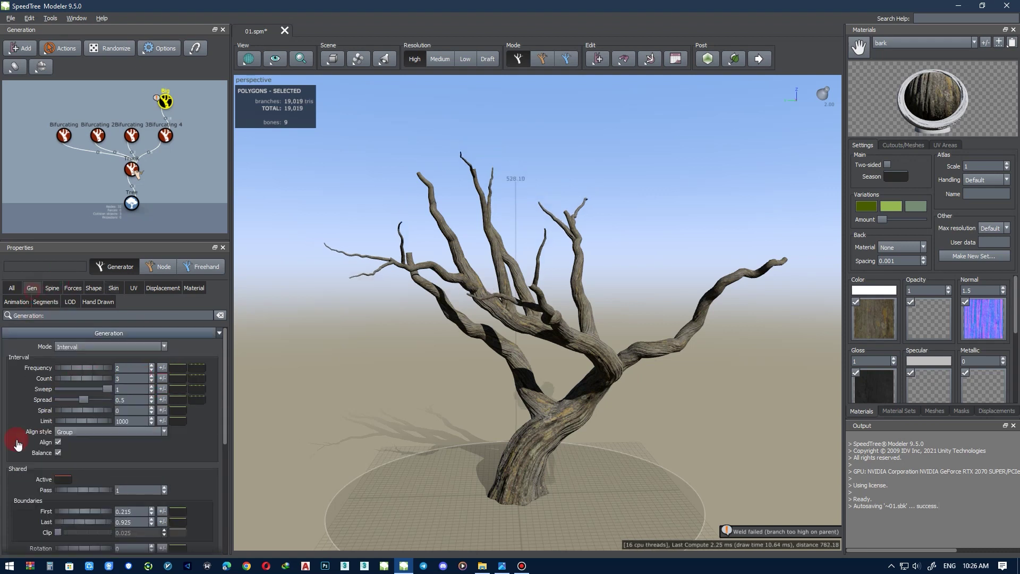
{"action": "left_click", "coordinate": [83, 420]}
{"action": "left_click", "coordinate": [79, 436]}
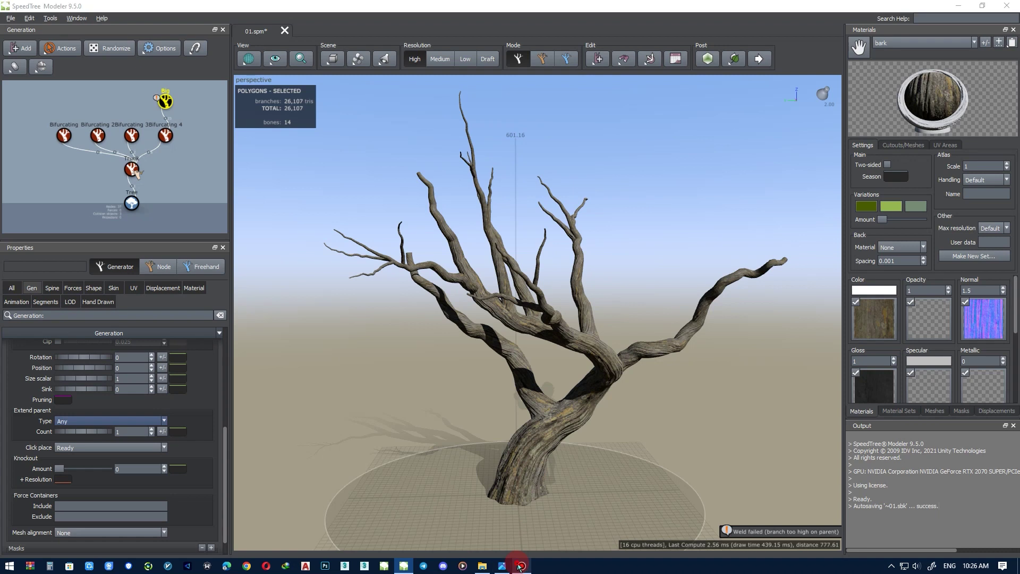
Try a spine gravity of about -1.12 on the Big branches, undo it, and delete the Big generator
{"action": "left_click", "coordinate": [162, 102]}
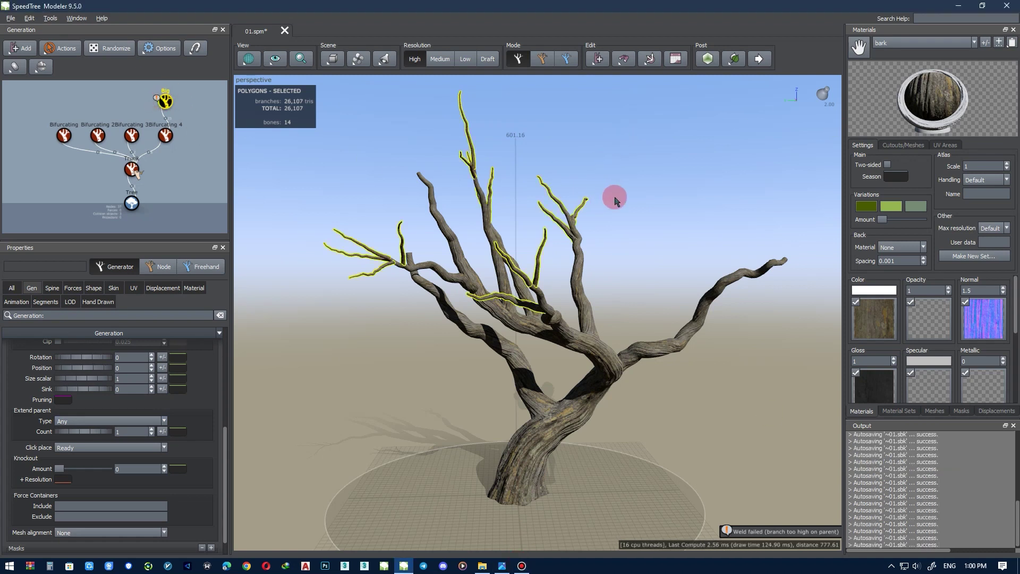
{"action": "left_click_drag", "start_coordinate": [616, 197], "coordinate": [553, 214], "text": "alt"}
{"action": "left_click", "coordinate": [53, 288]}
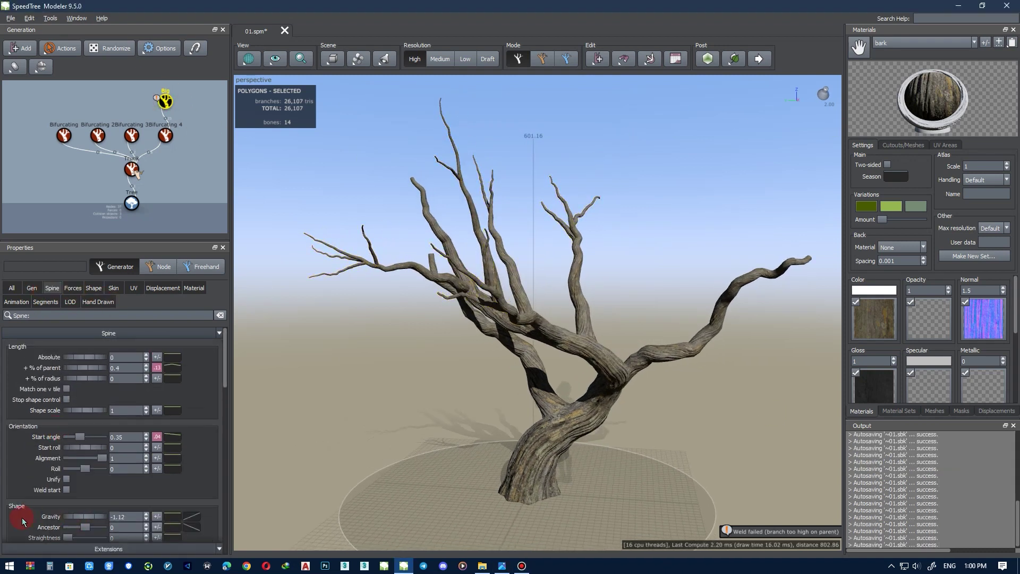
{"action": "key", "text": "ctrl+z"}
{"action": "left_click_drag", "start_coordinate": [501, 378], "coordinate": [226, 193], "text": "alt"}
{"action": "key", "text": "Delete"}
Reposition individual Bifurcating 4 branches along the main limb by editing their nodes in the viewport
{"action": "left_click_drag", "start_coordinate": [553, 274], "coordinate": [471, 308], "text": "alt"}
{"action": "left_click", "coordinate": [471, 307]}
{"action": "left_click", "coordinate": [549, 59]}
{"action": "scroll", "coordinate": [510, 300], "scroll_direction": "up", "scroll_amount": 3}
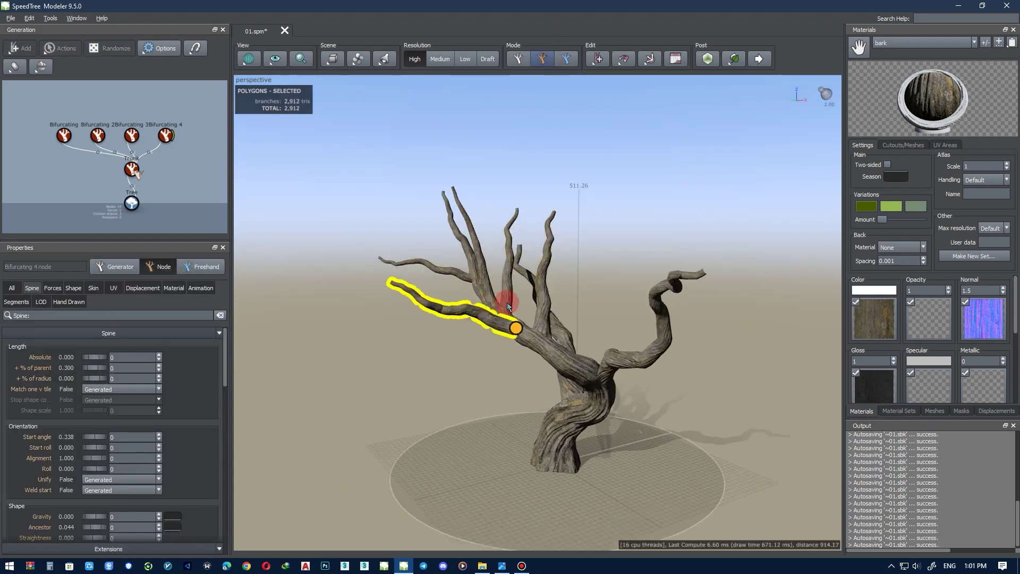
{"action": "middle_click_drag", "start_coordinate": [510, 321], "coordinate": [526, 308], "text": "alt"}
{"action": "left_click_drag", "start_coordinate": [528, 325], "coordinate": [527, 323]}
{"action": "middle_click_drag", "start_coordinate": [527, 323], "coordinate": [498, 351], "text": "alt"}
{"action": "middle_click_drag", "start_coordinate": [441, 265], "coordinate": [447, 286], "text": "alt"}
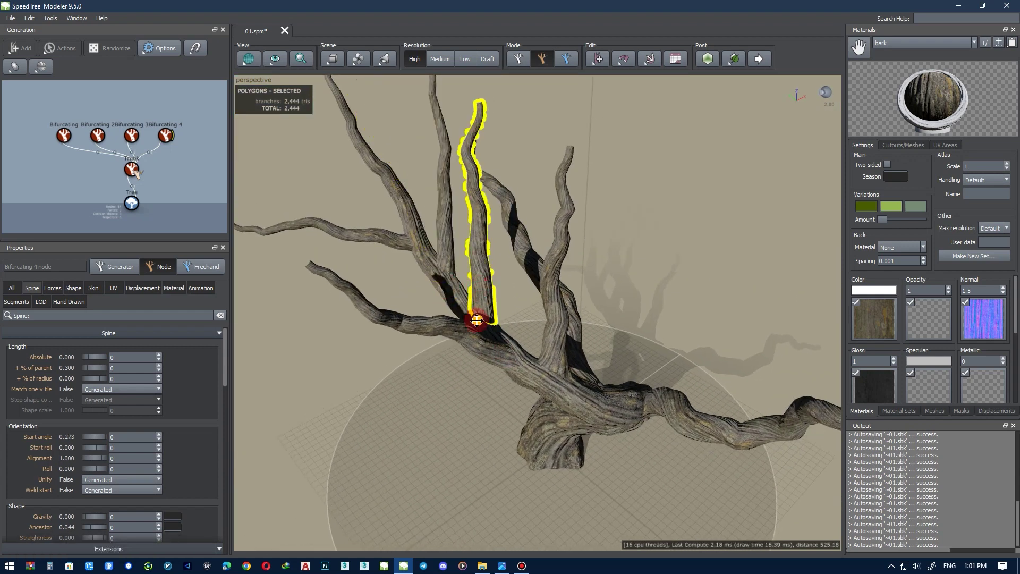
{"action": "left_click_drag", "start_coordinate": [548, 377], "coordinate": [510, 346]}
{"action": "middle_click_drag", "start_coordinate": [510, 345], "coordinate": [429, 290], "text": "alt"}
{"action": "scroll", "coordinate": [428, 291], "scroll_direction": "up", "scroll_amount": 2}
Duplicate the Bifurcating 4 generator on top of itself and set the copy's extend parent type to Any
{"action": "left_click", "coordinate": [166, 132]}
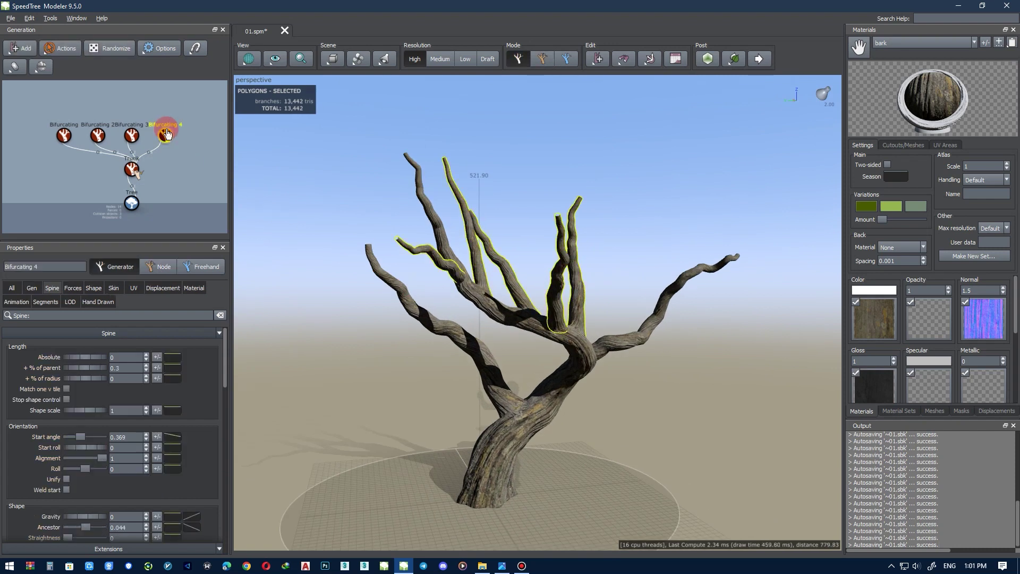
{"action": "key", "text": "ctrl+d"}
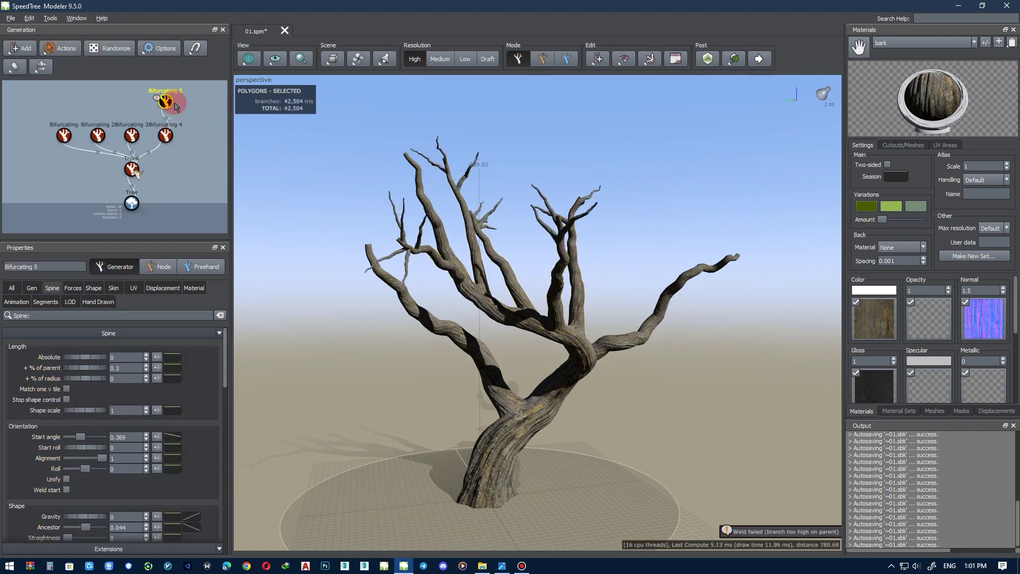
{"action": "left_click", "coordinate": [32, 287]}
{"action": "scroll", "coordinate": [53, 425], "scroll_direction": "down", "scroll_amount": 5}
{"action": "left_click", "coordinate": [77, 400]}
{"action": "left_click", "coordinate": [72, 421]}
{"action": "left_click", "coordinate": [334, 303]}
{"action": "middle_click_drag", "start_coordinate": [333, 303], "coordinate": [380, 327], "text": "alt"}
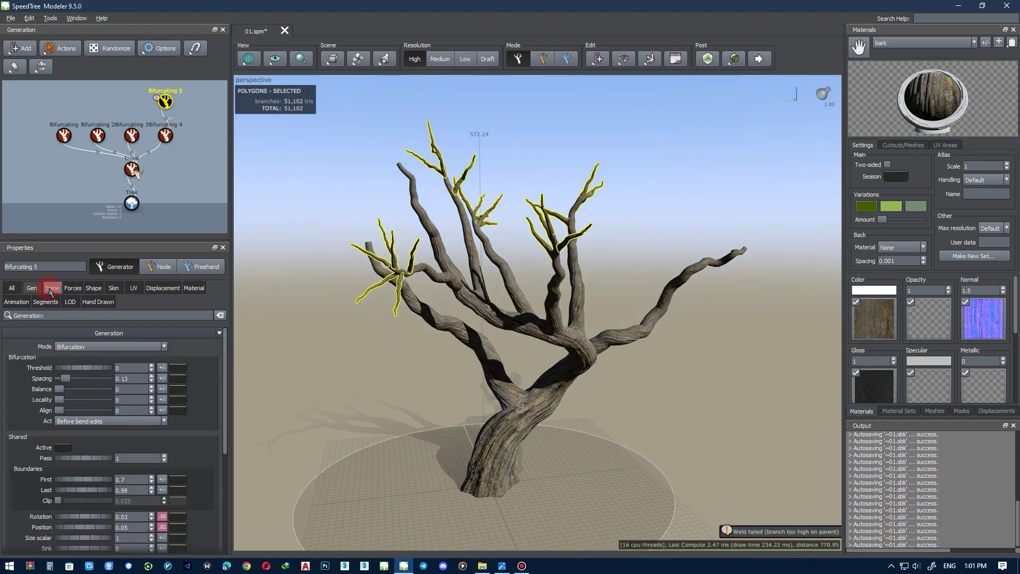
Try a generation rotation of about 0.28 on Bifurcating 5 and undo it
{"action": "left_click_drag", "start_coordinate": [83, 528], "coordinate": [65, 529], "text": "ctrl"}
{"action": "key", "text": "ctrl+z"}
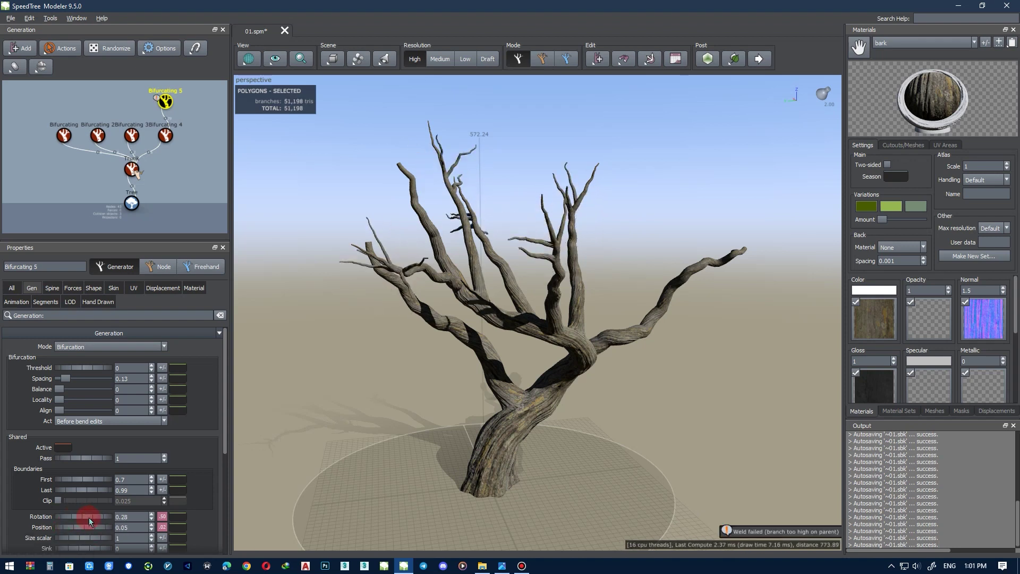
{"action": "scroll", "coordinate": [13, 534], "scroll_direction": "down", "scroll_amount": 4}
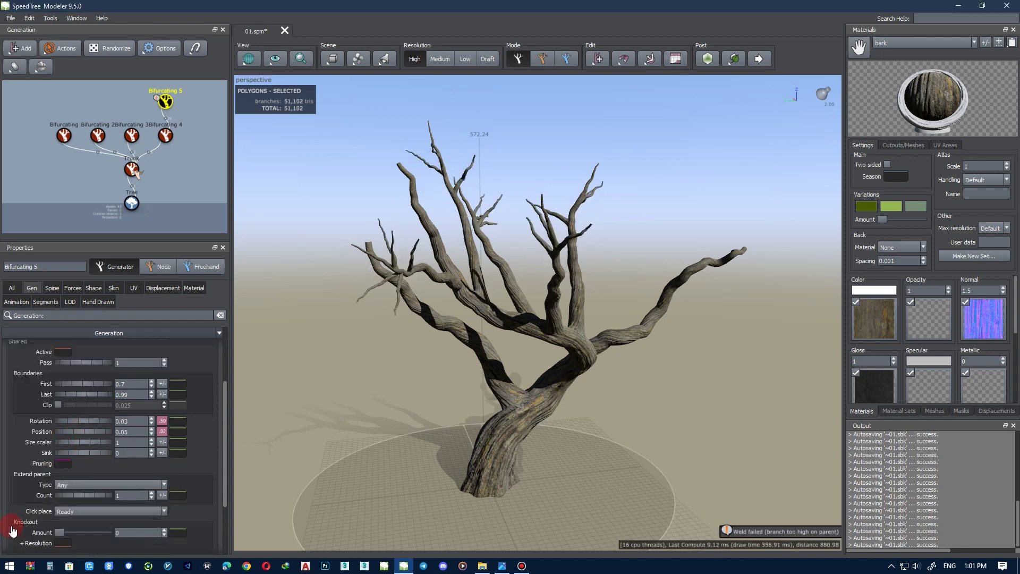
{"action": "scroll", "coordinate": [12, 530], "scroll_direction": "up", "scroll_amount": 4}
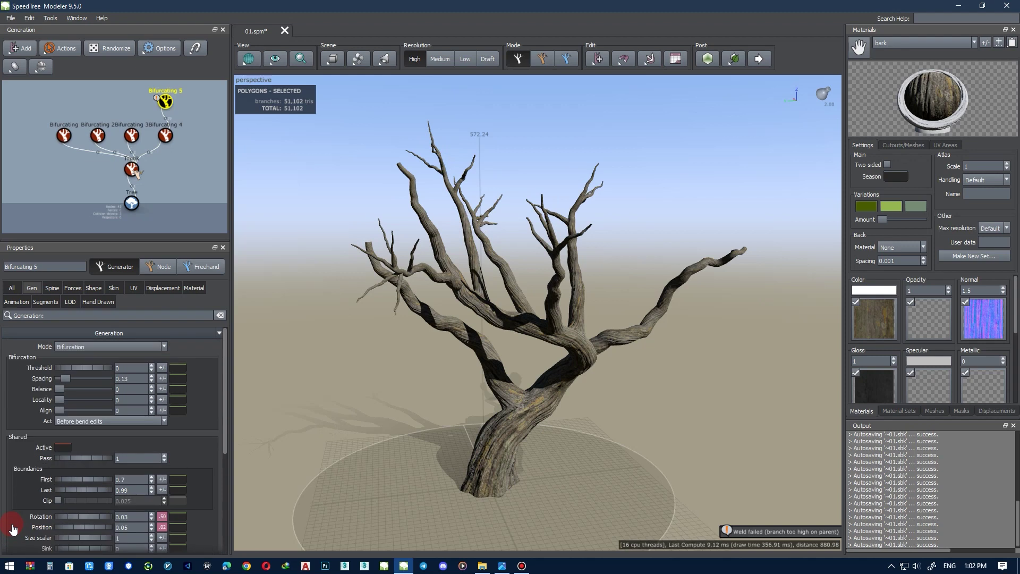
Set Bifurcating 5's spine start angle to about 0.215, its alignment to about 0.846 and its twist to about 0.55
{"action": "left_click", "coordinate": [53, 288]}
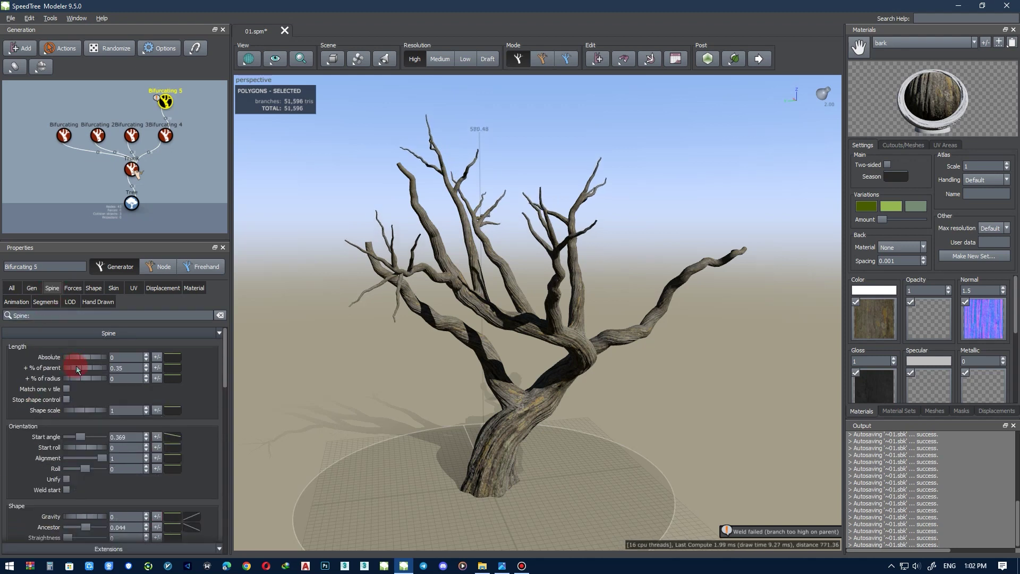
{"action": "left_click_drag", "start_coordinate": [81, 435], "coordinate": [97, 459]}
{"action": "key", "text": "ctrl+z"}
{"action": "key", "text": "ctrl+z"}
{"action": "scroll", "coordinate": [12, 502], "scroll_direction": "down", "scroll_amount": 1}
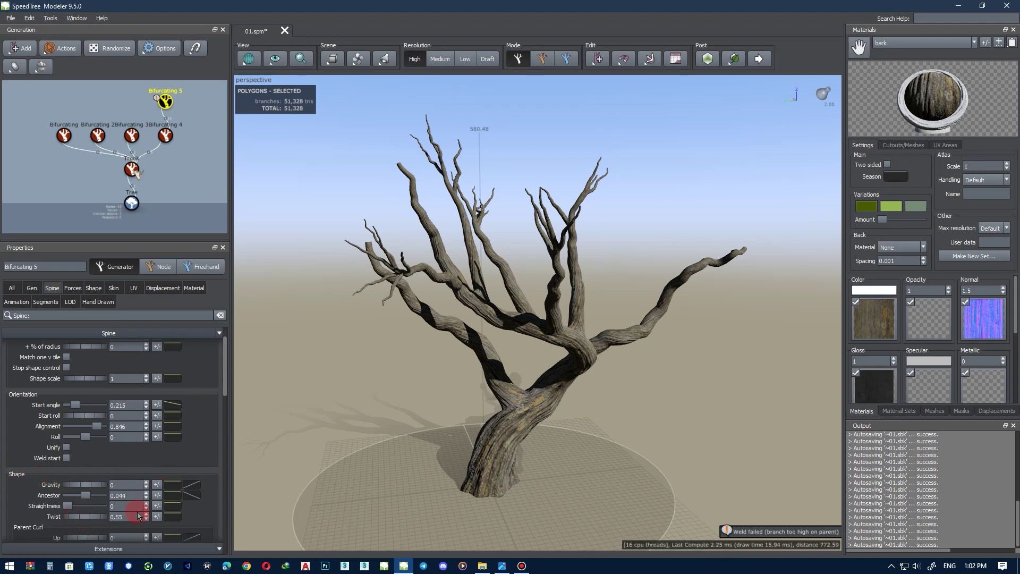
{"action": "left_click_drag", "start_coordinate": [225, 385], "coordinate": [227, 330]}
Set the Bifurcating 5 branch length to 0.4 of the parent with a variance of 0.2
{"action": "middle_click_drag", "start_coordinate": [390, 318], "coordinate": [154, 300], "text": "alt"}
{"action": "type", "text": "0.4"}
{"action": "key", "text": "Return"}
{"action": "left_click", "coordinate": [155, 368]}
{"action": "key", "text": "Return"}
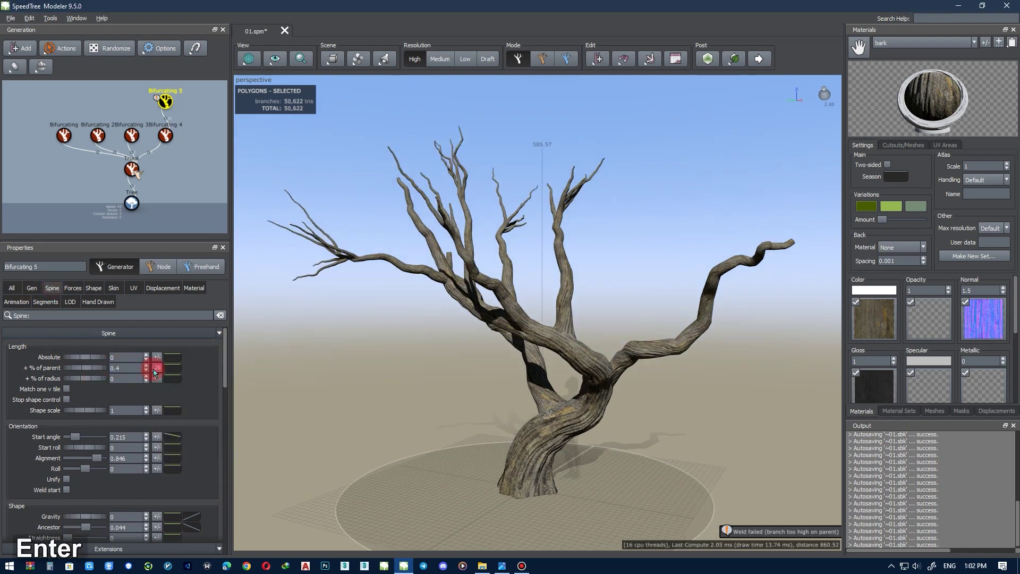
{"action": "middle_click_drag", "start_coordinate": [317, 327], "coordinate": [335, 330], "text": "alt"}
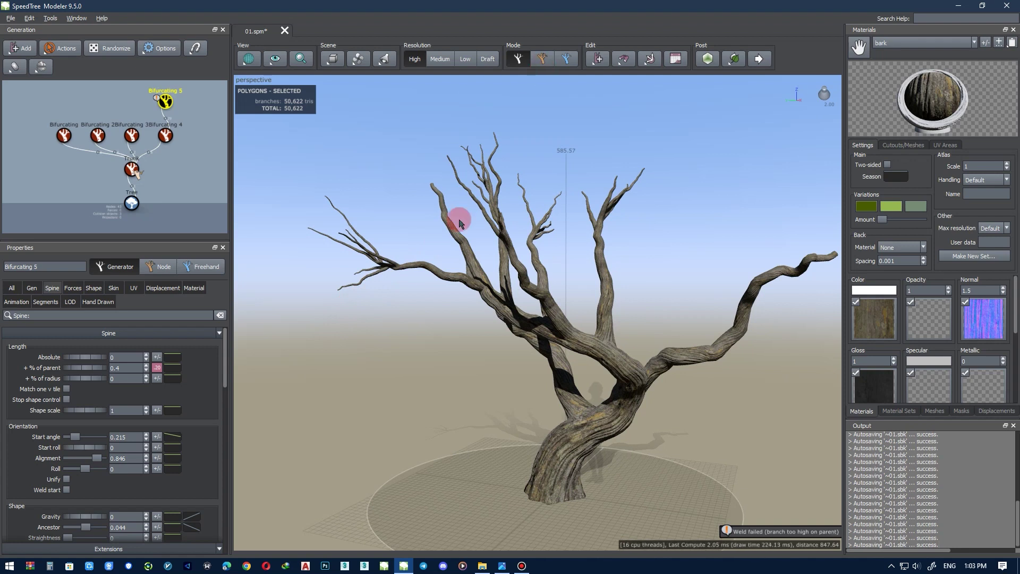
Switch to node editing, select a Bifurcating 4 branch on the main limb and rotate it upward
{"action": "key", "text": "F6"}
{"action": "left_click", "coordinate": [449, 278]}
{"action": "mouse_move", "coordinate": [482, 286]}
{"action": "left_mouse_down"}
{"action": "mouse_move", "coordinate": [459, 275]}
{"action": "mouse_move", "coordinate": [460, 262]}
{"action": "mouse_move", "coordinate": [484, 287]}
{"action": "left_mouse_up"}
{"action": "middle_click_drag", "start_coordinate": [394, 344], "coordinate": [486, 292], "text": "alt"}
{"action": "left_click_drag", "start_coordinate": [485, 292], "coordinate": [484, 290]}
Try a start angle adjustment of -0.1 on the selected branch, undo it, and look through its other spine settings
{"action": "left_click_drag", "start_coordinate": [18, 517], "coordinate": [13, 454]}
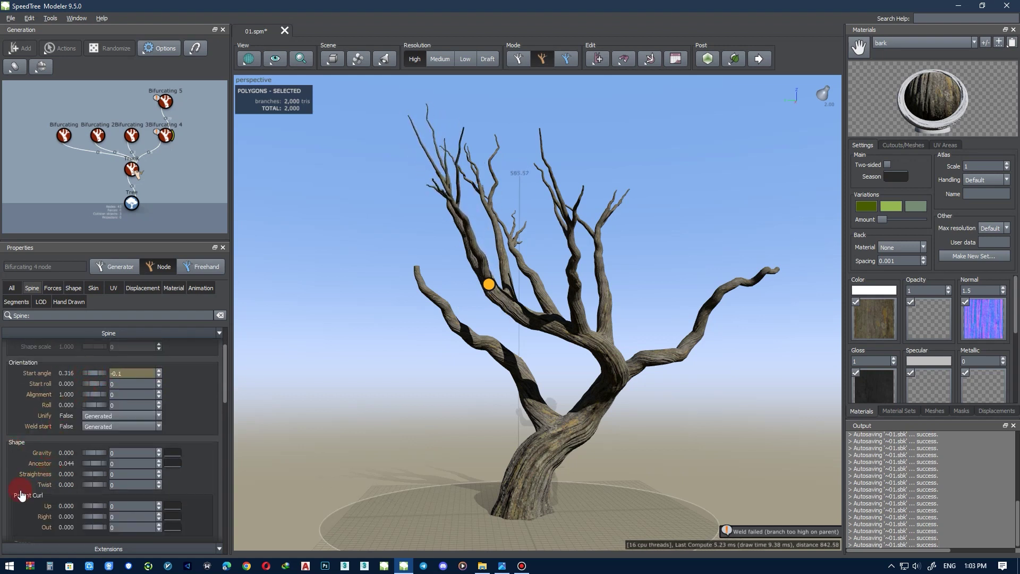
{"action": "left_click_drag", "start_coordinate": [232, 382], "coordinate": [50, 287]}
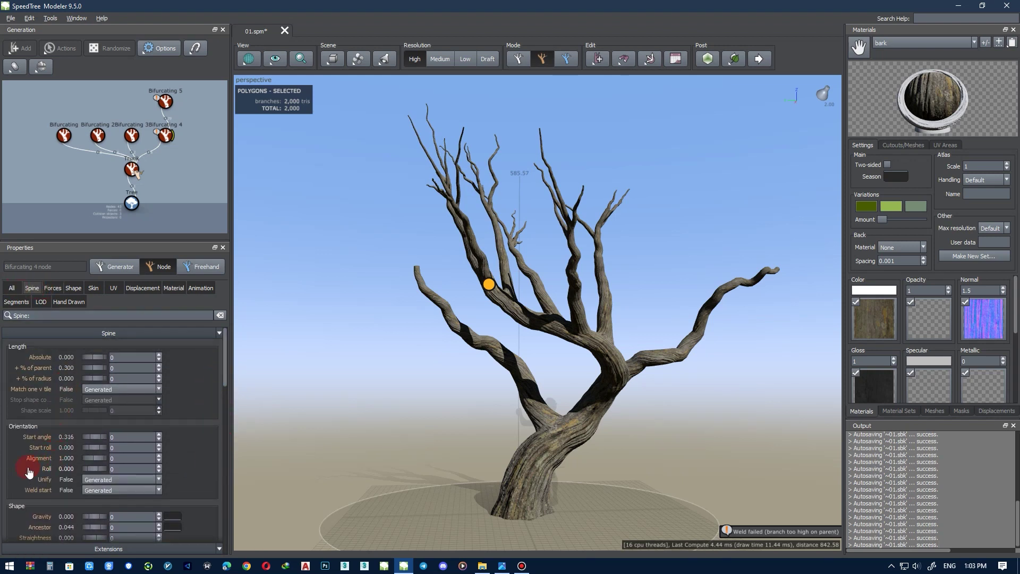
{"action": "scroll", "coordinate": [29, 472], "scroll_direction": "down", "scroll_amount": 5}
{"action": "scroll", "coordinate": [16, 462], "scroll_direction": "down", "scroll_amount": 6}
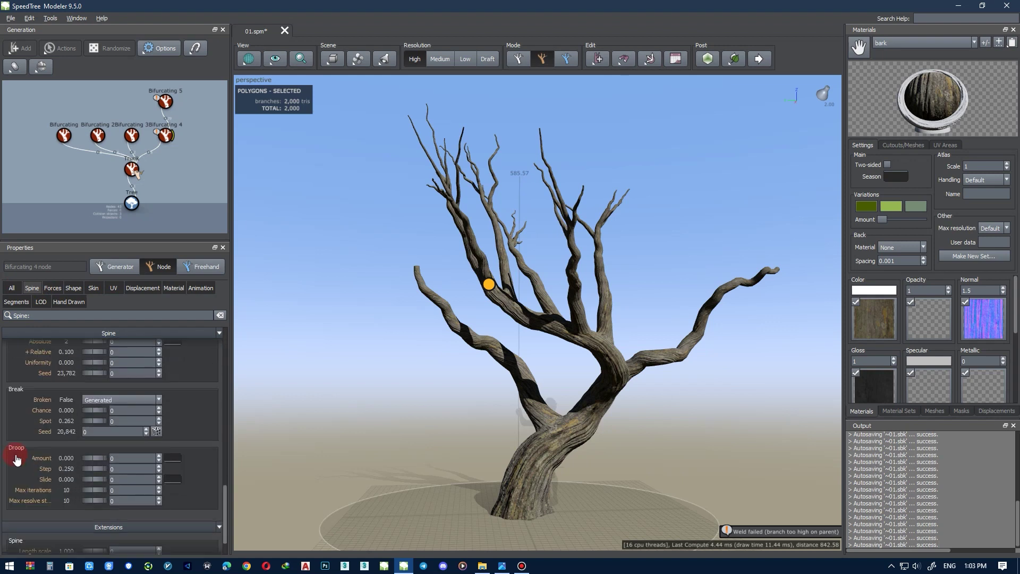
{"action": "left_click_drag", "start_coordinate": [226, 501], "coordinate": [221, 318]}
{"action": "middle_click_drag", "start_coordinate": [435, 295], "coordinate": [471, 300], "text": "alt"}
Duplicate the Bifurcating 5 generator and attach the copy to Bifurcating 3
{"action": "left_click", "coordinate": [173, 111]}
{"action": "middle_click_drag", "start_coordinate": [335, 290], "coordinate": [432, 336], "text": "alt"}
{"action": "scroll", "coordinate": [455, 326], "scroll_direction": "down", "scroll_amount": 1}
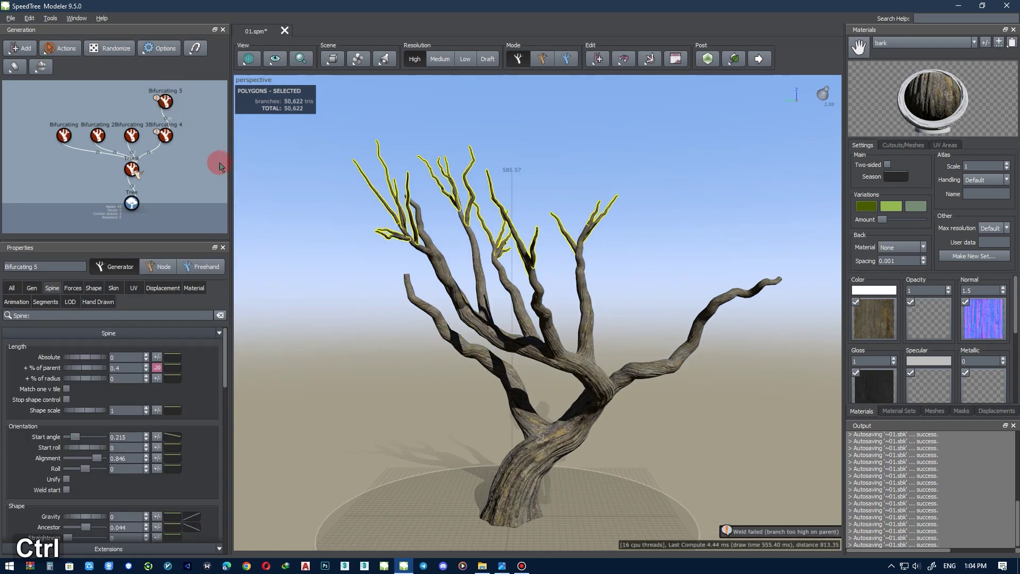
{"action": "key", "text": "ctrl+d"}
{"action": "left_click_drag", "start_coordinate": [186, 104], "coordinate": [136, 137]}
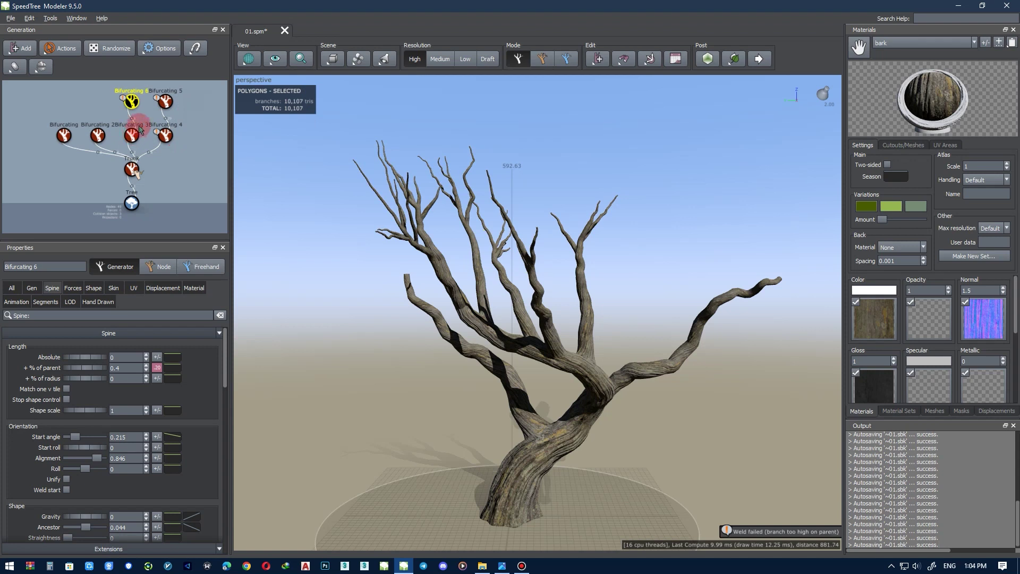
Duplicate the small-branch generator twice more, attaching one copy to Bifurcating 2 and the other to the first Bifurcating generator
{"action": "middle_click_drag", "start_coordinate": [325, 248], "coordinate": [257, 182], "text": "alt"}
{"action": "left_click", "coordinate": [137, 109]}
{"action": "key", "text": "ctrl+d"}
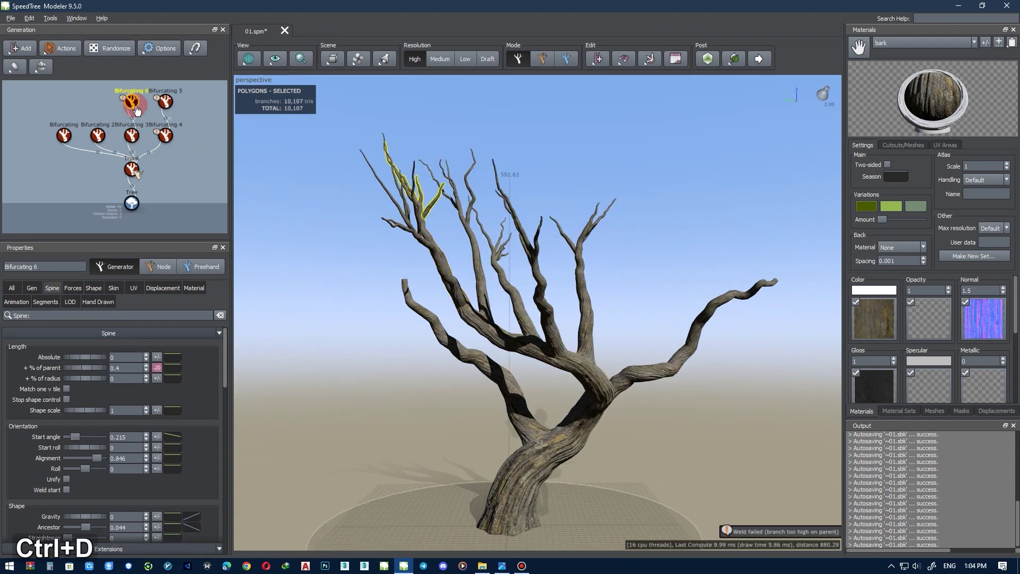
{"action": "left_click_drag", "start_coordinate": [200, 102], "coordinate": [104, 141]}
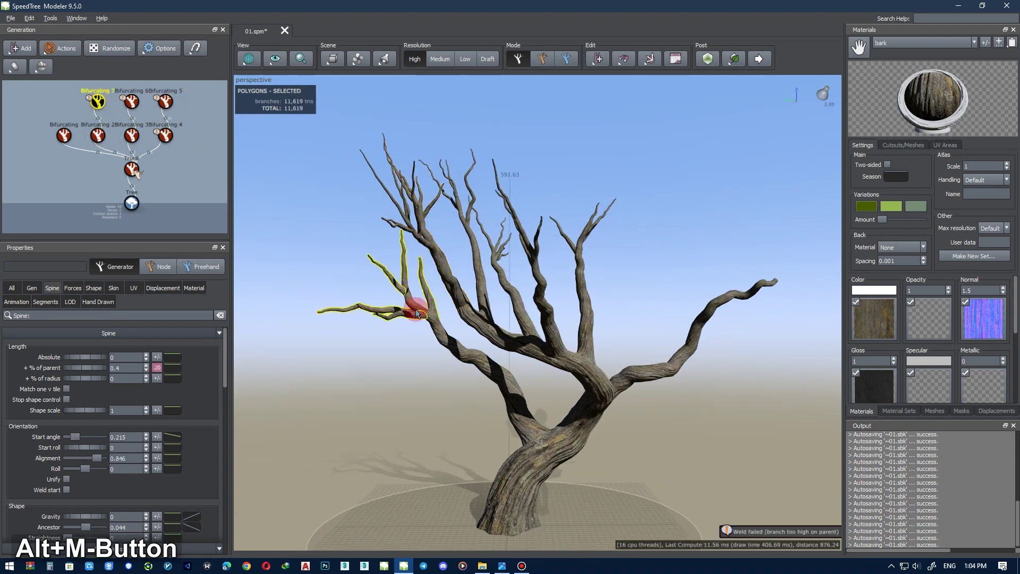
{"action": "middle_click_drag", "start_coordinate": [410, 296], "coordinate": [253, 183], "text": "alt"}
{"action": "key", "text": "ctrl+d"}
{"action": "left_click_drag", "start_coordinate": [200, 109], "coordinate": [64, 139]}
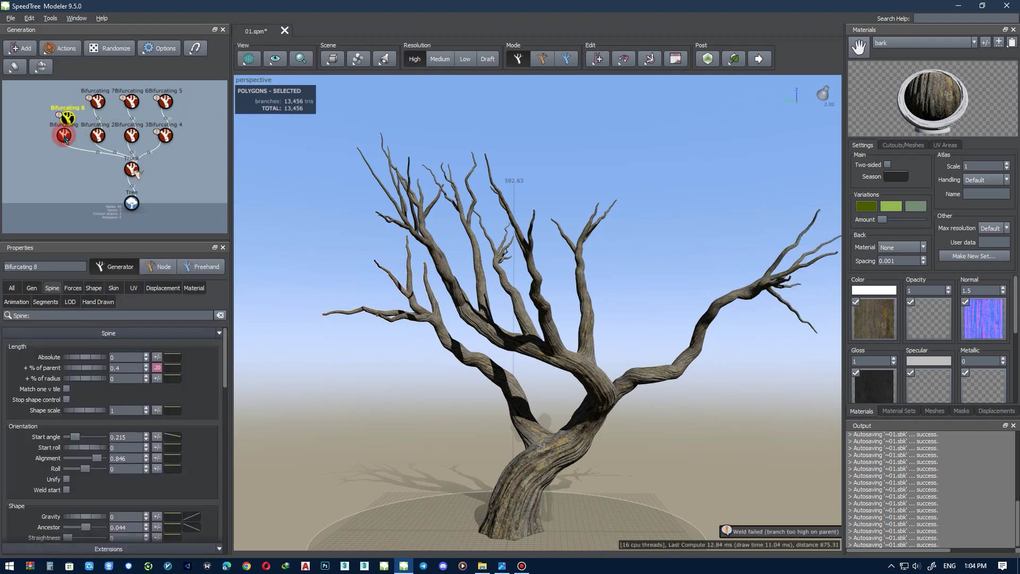
Select the first Bifurcating generator's long branch in node editing and rotate it about its base on the trunk
{"action": "middle_click_drag", "start_coordinate": [371, 298], "coordinate": [456, 305], "text": "alt"}
{"action": "left_click", "coordinate": [543, 58]}
{"action": "left_click", "coordinate": [616, 362]}
{"action": "left_click_drag", "start_coordinate": [582, 387], "coordinate": [592, 375]}
{"action": "key", "text": "ctrl+z"}
{"action": "mouse_move", "coordinate": [608, 378]}
{"action": "middle_mouse_down", "text": "alt"}
{"action": "mouse_move", "coordinate": [547, 406]}
{"action": "mouse_move", "coordinate": [598, 382]}
{"action": "middle_mouse_up", "text": "alt"}
{"action": "left_click_drag", "start_coordinate": [597, 382], "coordinate": [588, 377]}
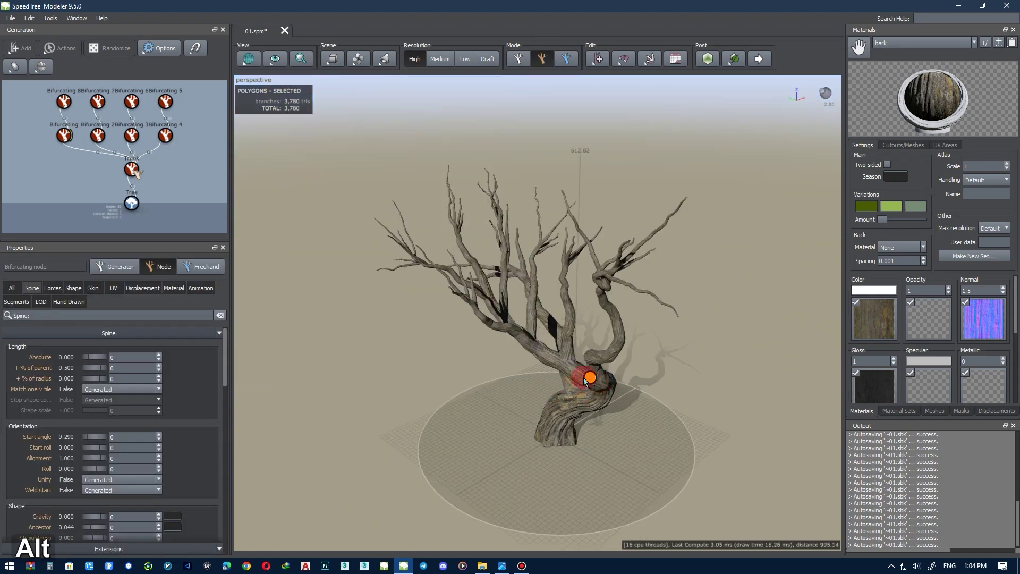
{"action": "middle_click_drag", "start_coordinate": [588, 377], "coordinate": [664, 339], "text": "alt"}
{"action": "middle_click", "coordinate": [651, 345], "text": "alt"}
Try further rotations of the selected long branch and undo them
{"action": "middle_click", "coordinate": [653, 276]}
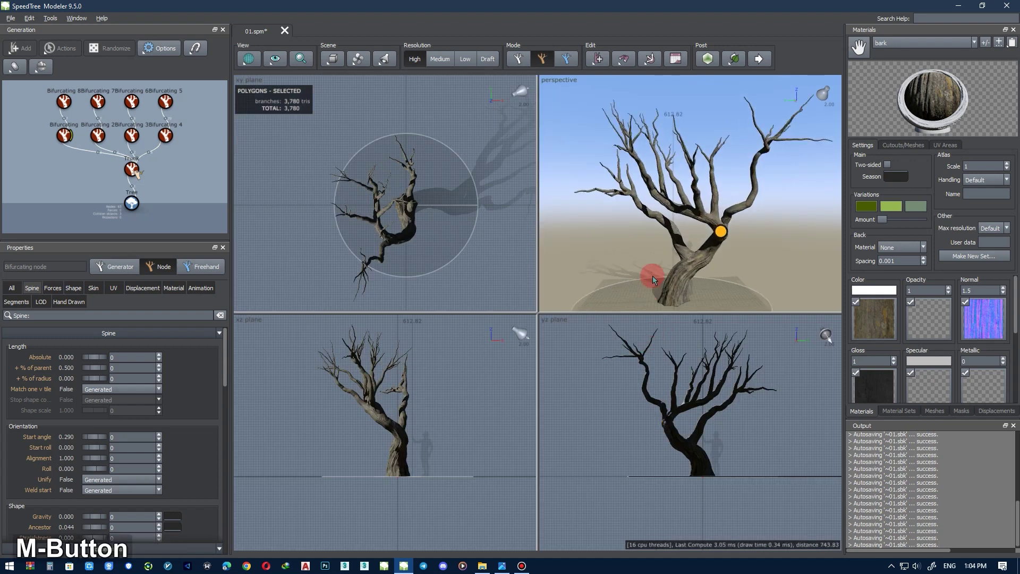
{"action": "left_click_drag", "start_coordinate": [602, 391], "coordinate": [603, 396]}
{"action": "key", "text": "ctrl+z"}
{"action": "middle_click_drag", "start_coordinate": [604, 397], "coordinate": [557, 417], "text": "alt"}
{"action": "left_click_drag", "start_coordinate": [615, 398], "coordinate": [619, 402]}
{"action": "middle_click_drag", "start_coordinate": [619, 402], "coordinate": [647, 391], "text": "alt"}
{"action": "key", "text": "ctrl+z"}
Deselect the branch and save the 01.spm tree file
{"action": "middle_click_drag", "start_coordinate": [582, 391], "coordinate": [405, 391], "text": "alt"}
{"action": "left_click", "coordinate": [375, 381]}
{"action": "key", "text": "ctrl+s"}
{"action": "left_click", "coordinate": [165, 102]}
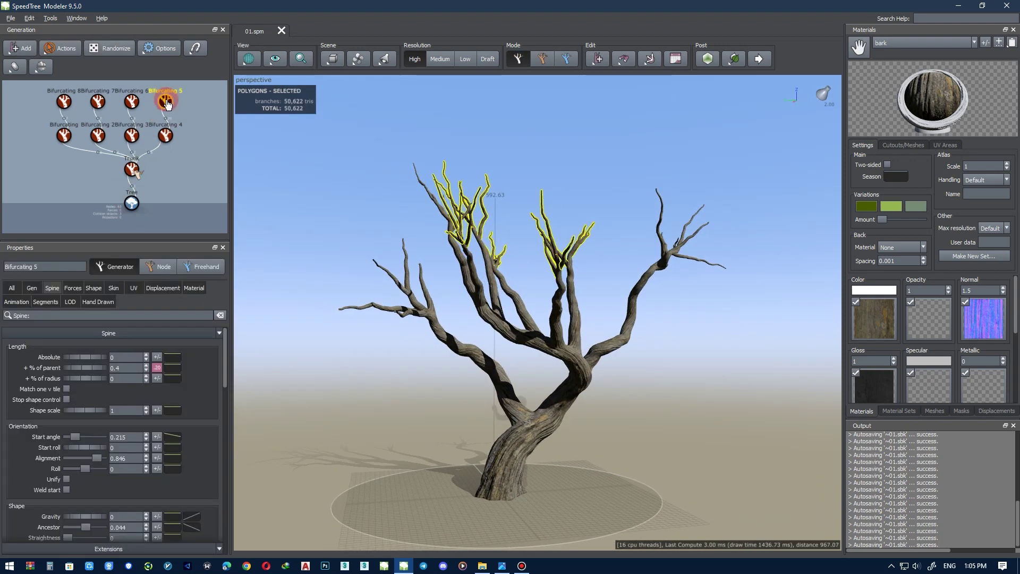
{"action": "middle_click_drag", "start_coordinate": [430, 242], "coordinate": [412, 248], "text": "alt"}
{"action": "middle_click_drag", "start_coordinate": [202, 152], "coordinate": [202, 180]}
{"action": "left_click", "coordinate": [202, 180]}
{"action": "right_click", "coordinate": [163, 131]}
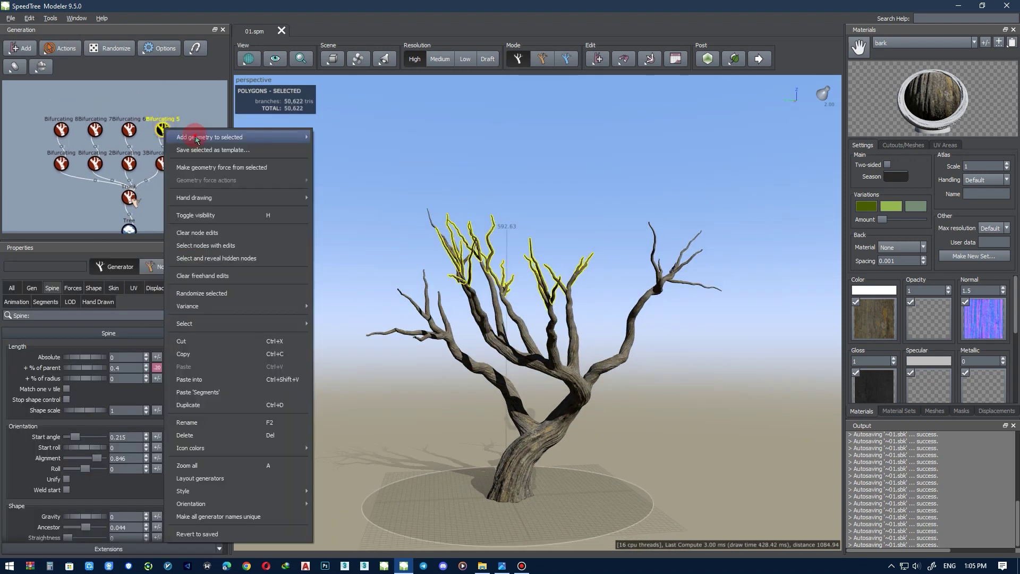
Add a template generator of thin twigs on top of Bifurcating 8
{"action": "mouse_move", "coordinate": [212, 137]}
{"action": "mouse_move", "coordinate": [350, 260]}
{"action": "left_click", "coordinate": [62, 129]}
{"action": "right_click", "coordinate": [61, 130]}
{"action": "mouse_move", "coordinate": [101, 137]}
{"action": "mouse_move", "coordinate": [249, 268]}
{"action": "left_click", "coordinate": [304, 295]}
{"action": "scroll", "coordinate": [691, 246], "scroll_direction": "up", "scroll_amount": 4}
{"action": "middle_click_drag", "start_coordinate": [692, 246], "coordinate": [372, 239]}
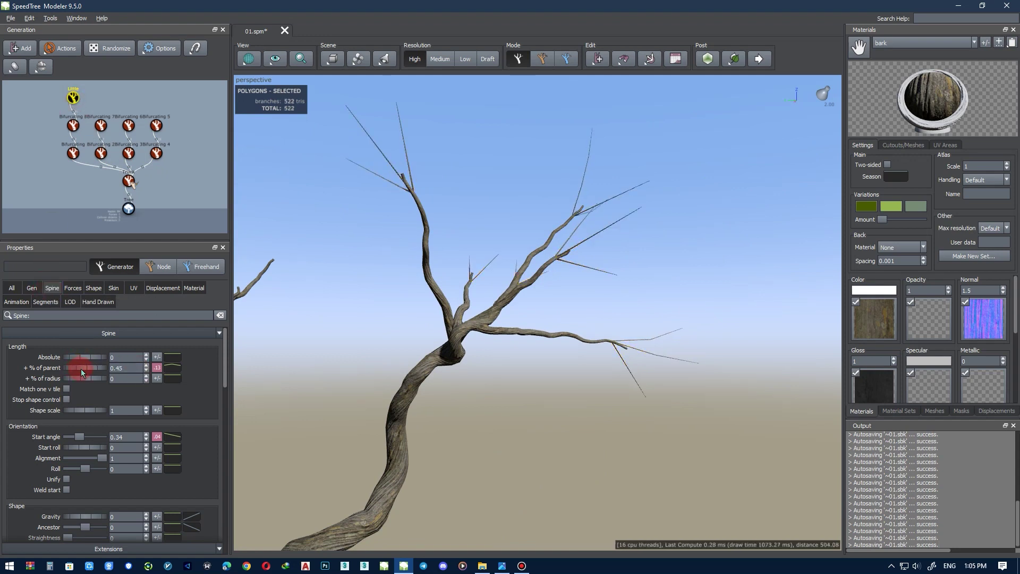
Raise the twigs' skin radius to about 1.71 of the parent and turn on parent extension for them
{"action": "left_click", "coordinate": [113, 287]}
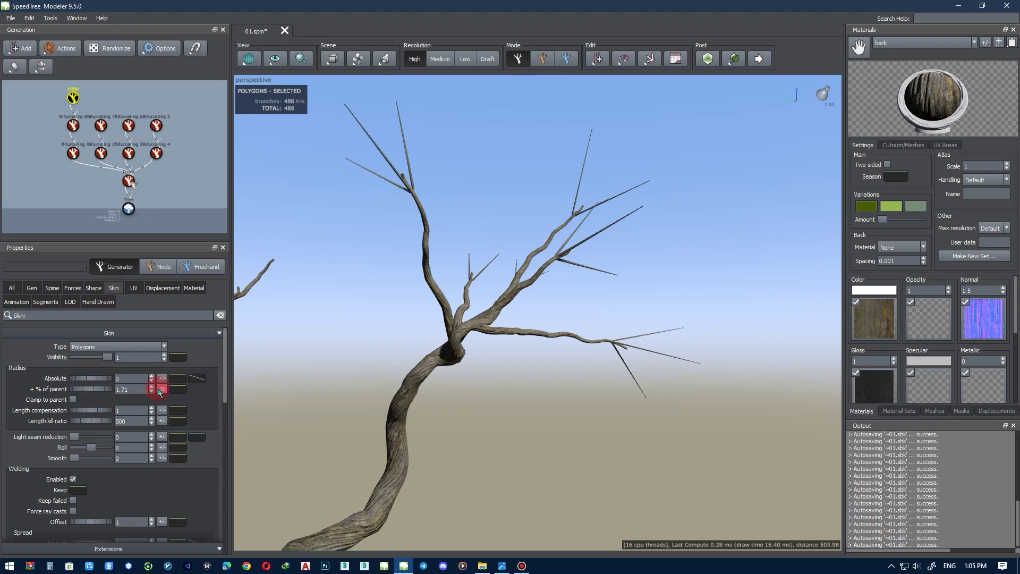
{"action": "left_click", "coordinate": [36, 289]}
{"action": "scroll", "coordinate": [45, 455], "scroll_direction": "down", "scroll_amount": 4}
{"action": "left_click", "coordinate": [72, 454]}
{"action": "left_click", "coordinate": [68, 468]}
{"action": "scroll", "coordinate": [23, 437], "scroll_direction": "up", "scroll_amount": 4}
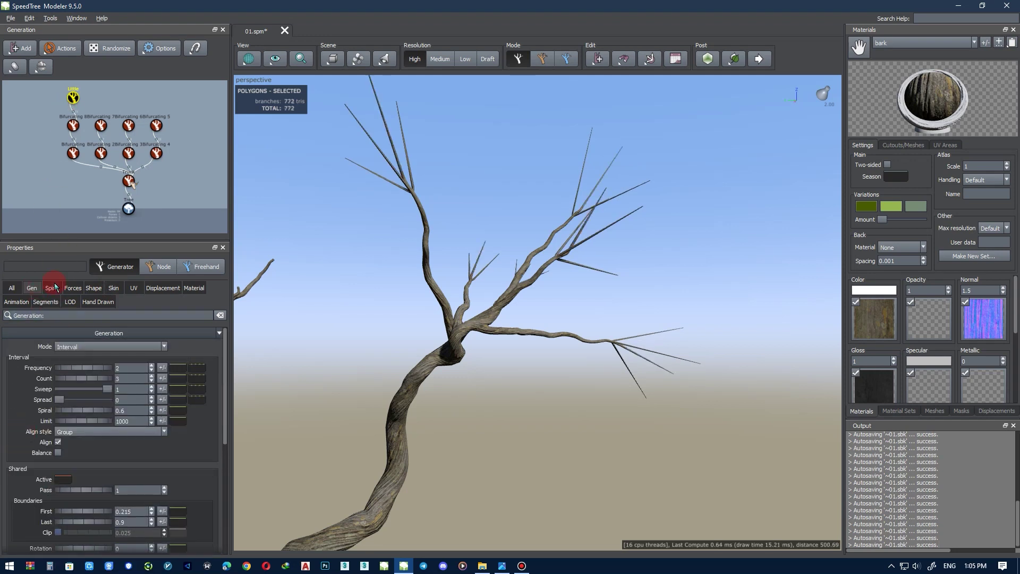
Open the twigs' segment settings and switch the viewport to the Scribed display
{"action": "left_click", "coordinate": [45, 302]}
{"action": "left_click", "coordinate": [248, 58]}
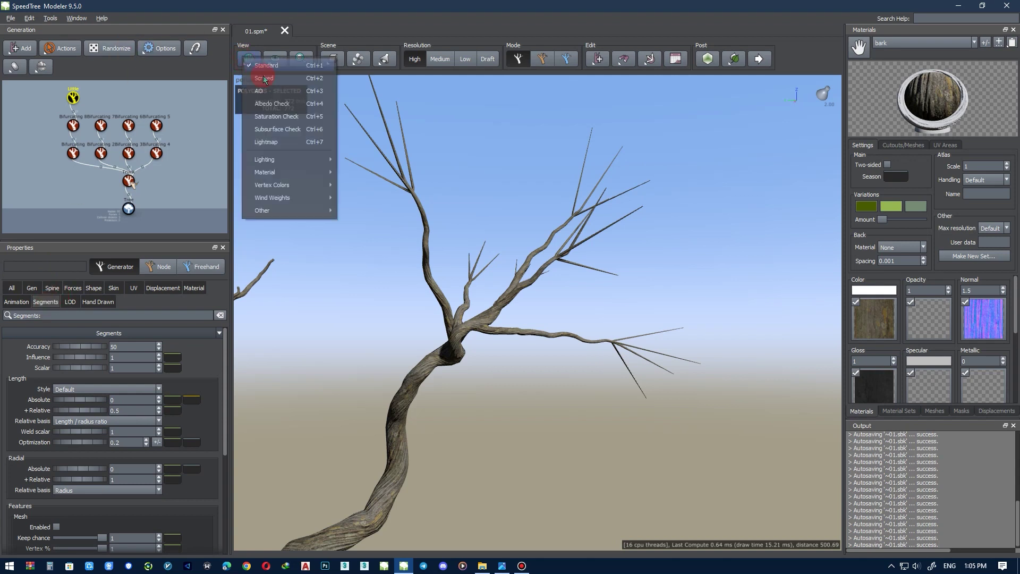
{"action": "left_click", "coordinate": [267, 91]}
{"action": "scroll", "coordinate": [588, 202], "scroll_direction": "up", "scroll_amount": 5}
{"action": "middle_click_drag", "start_coordinate": [535, 201], "coordinate": [622, 261]}
{"action": "middle_click_drag", "start_coordinate": [293, 282], "coordinate": [441, 266]}
Set the twigs' absolute length segments to 30
{"action": "left_click_drag", "start_coordinate": [87, 400], "coordinate": [321, 390]}
{"action": "double_click", "coordinate": [136, 399]}
{"action": "type", "text": "30"}
{"action": "key", "text": "Return"}
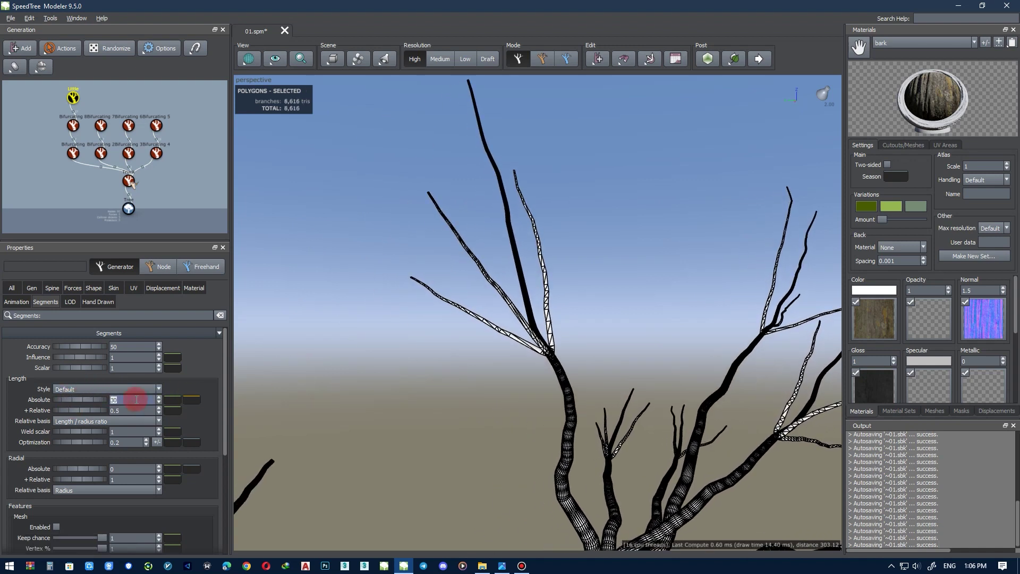
Set the twigs' relative length segments to 10 and their weld scalar to 2
{"action": "type", "text": "3"}
{"action": "key", "text": "Return"}
{"action": "type", "text": "5"}
{"action": "key", "text": "Return"}
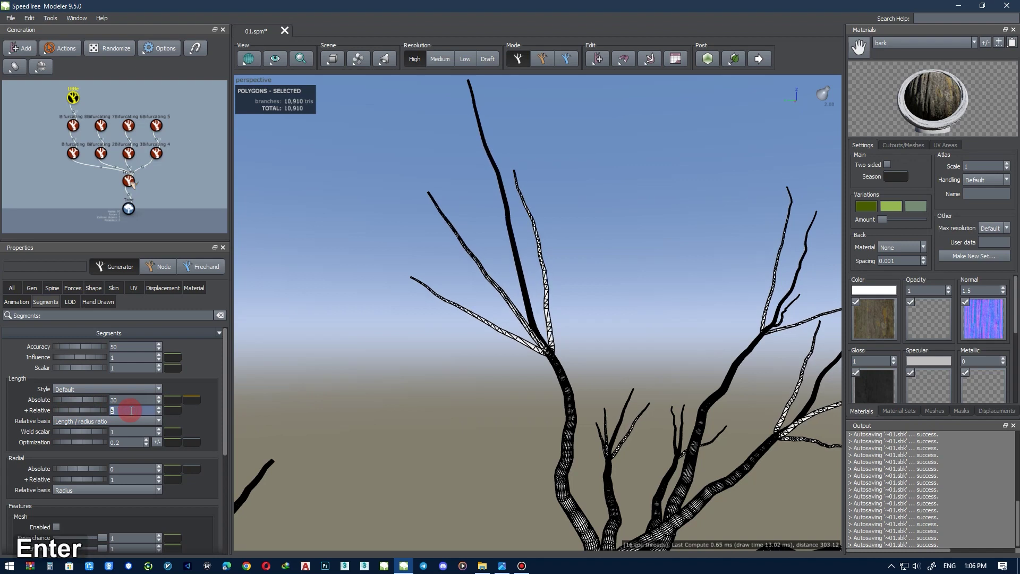
{"action": "type", "text": "3"}
{"action": "key", "text": "Return"}
{"action": "type", "text": "10"}
{"action": "key", "text": "Return"}
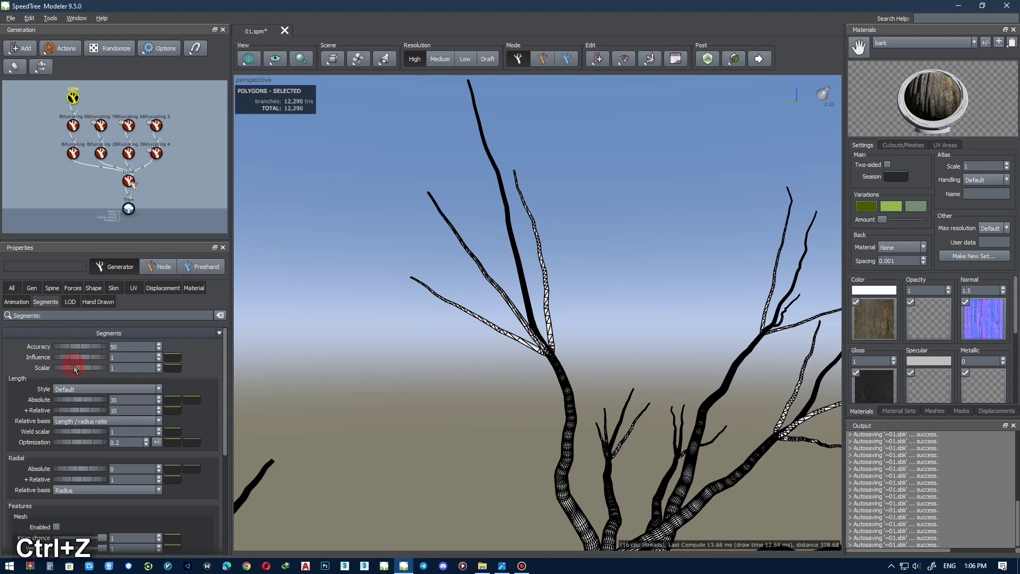
{"action": "key", "text": "ctrl+z"}
{"action": "left_click", "coordinate": [114, 431]}
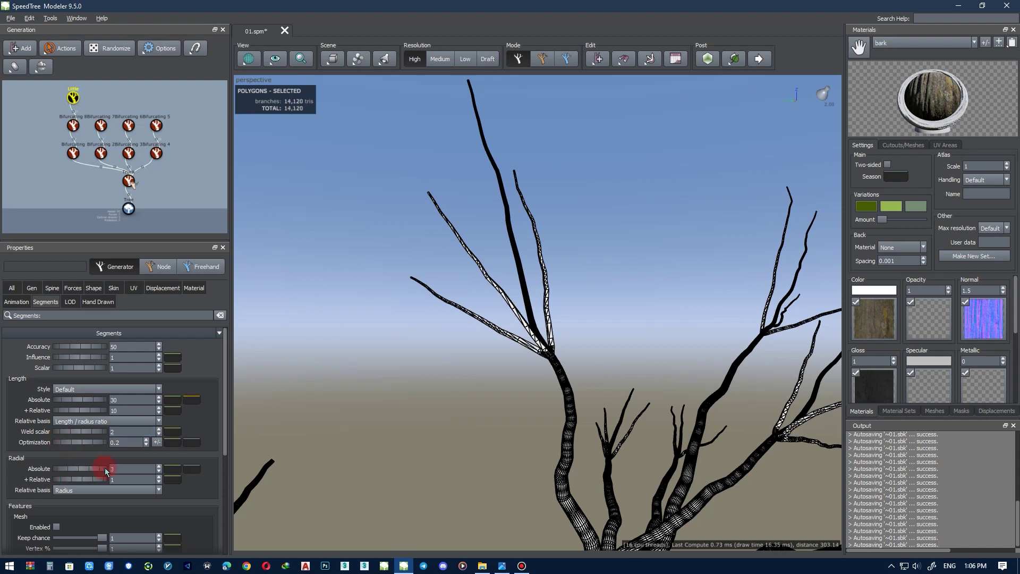
Try smaller absolute radial segment values on the twigs and settle on 8
{"action": "left_click", "coordinate": [121, 469]}
{"action": "key", "text": "ctrl+z"}
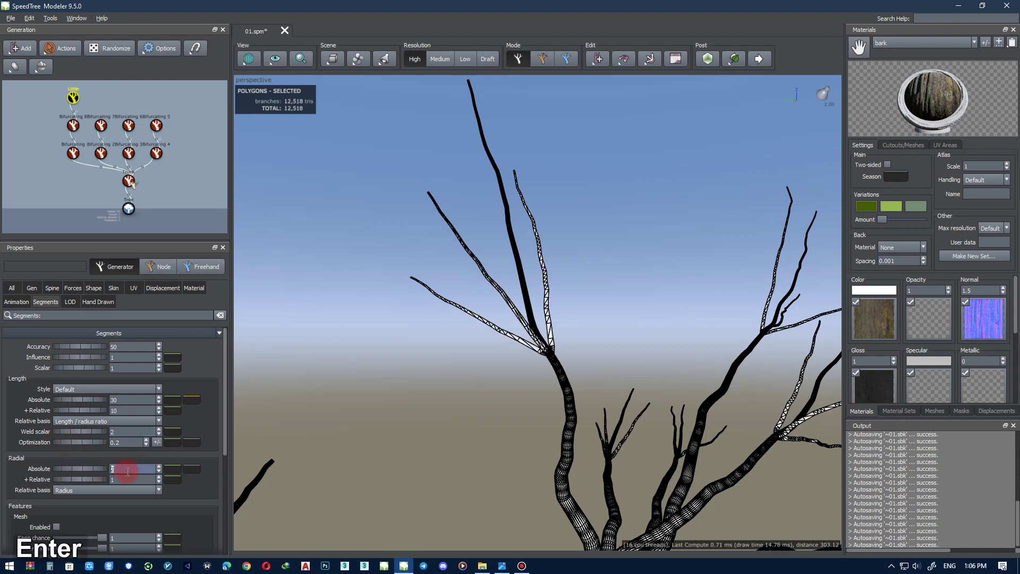
{"action": "type", "text": "3"}
{"action": "key", "text": "Return"}
{"action": "type", "text": "5"}
{"action": "key", "text": "Return"}
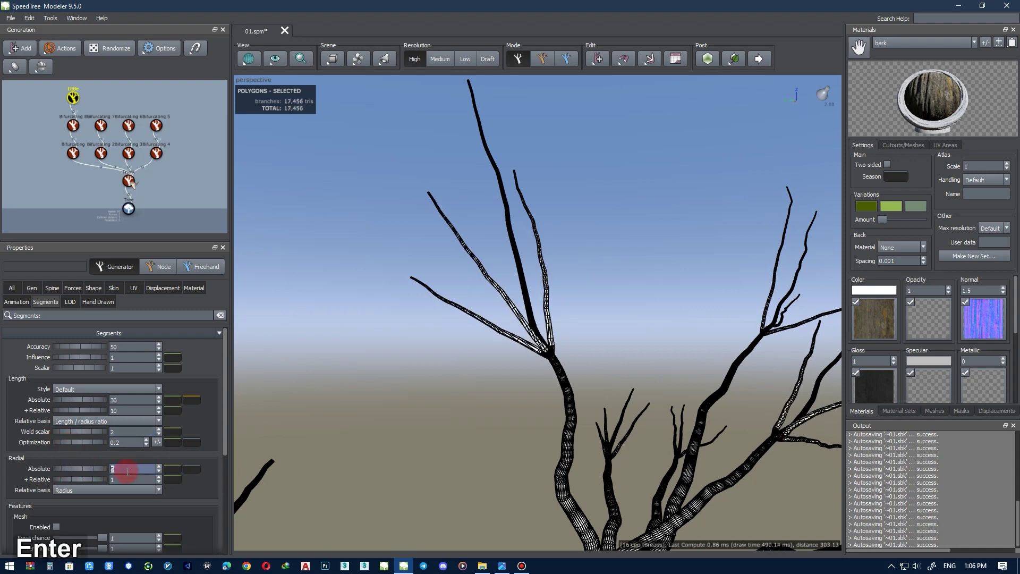
{"action": "scroll", "coordinate": [334, 404], "scroll_direction": "up", "scroll_amount": 3}
{"action": "type", "text": "8"}
{"action": "key", "text": "Return"}
Return the viewport to the Standard display
{"action": "left_click", "coordinate": [248, 58]}
{"action": "left_click", "coordinate": [269, 71]}
{"action": "scroll", "coordinate": [363, 289], "scroll_direction": "down", "scroll_amount": 3}
Try another start angle on the twigs, undo it, and set their spine gravity to about -0.12
{"action": "left_click", "coordinate": [73, 97]}
{"action": "left_click", "coordinate": [52, 287]}
{"action": "scroll", "coordinate": [480, 387], "scroll_direction": "up", "scroll_amount": 2}
{"action": "scroll", "coordinate": [480, 386], "scroll_direction": "down", "scroll_amount": 3}
{"action": "middle_click_drag", "start_coordinate": [477, 383], "coordinate": [466, 332]}
{"action": "left_click_drag", "start_coordinate": [81, 437], "coordinate": [86, 434]}
{"action": "key", "text": "ctrl+z"}
{"action": "mouse_move", "coordinate": [85, 516]}
{"action": "left_mouse_down"}
{"action": "mouse_move", "coordinate": [96, 518]}
{"action": "mouse_move", "coordinate": [72, 513]}
{"action": "left_mouse_up"}
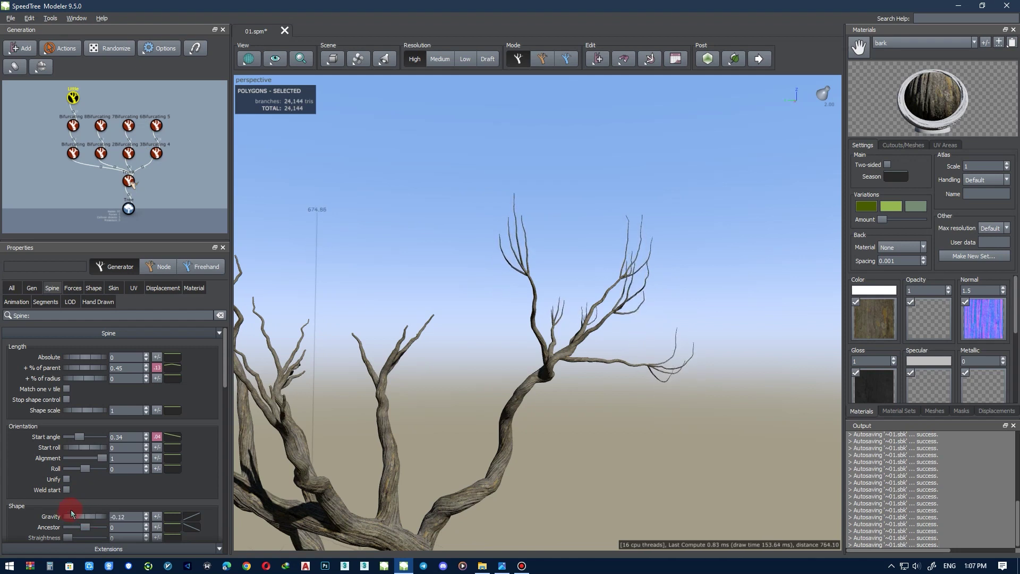
Set the thin twigs' spine gravity to about -0.14 and their start angle to about 0.815
{"action": "middle_click_drag", "start_coordinate": [364, 398], "coordinate": [497, 381], "text": "alt"}
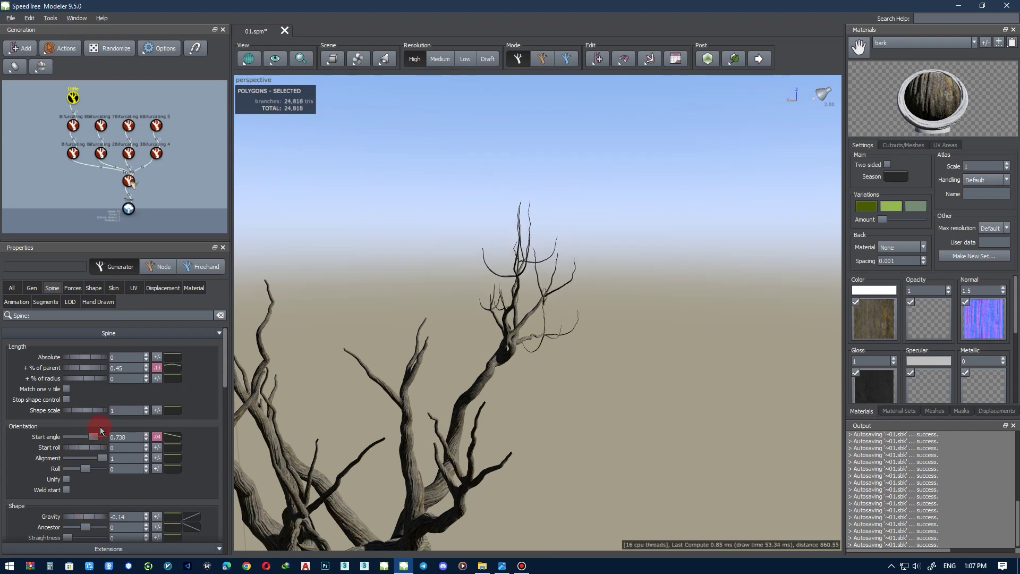
{"action": "middle_click_drag", "start_coordinate": [370, 374], "coordinate": [274, 410], "text": "alt"}
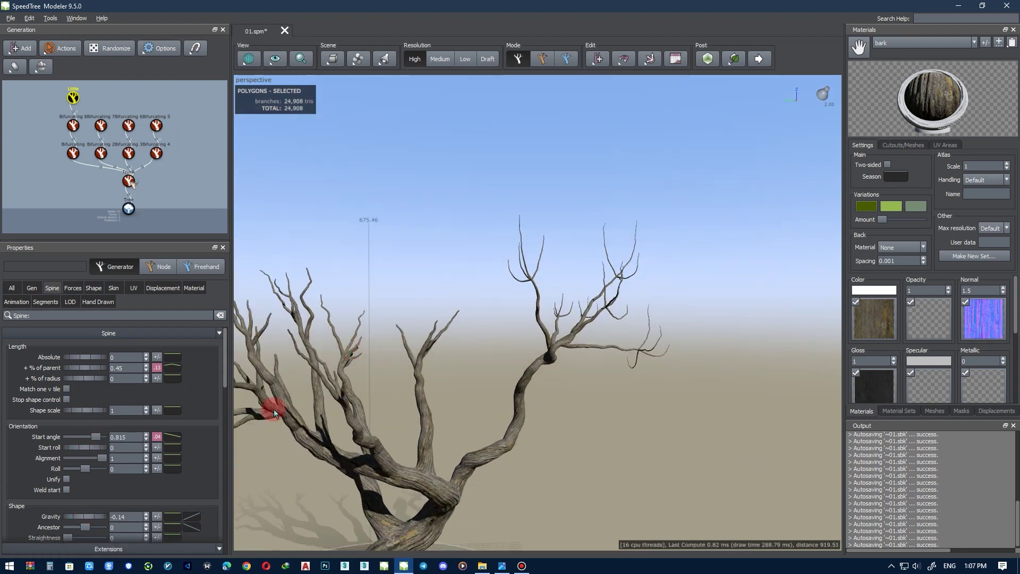
Adjust the position of a single thin twig on the outermost limb as a node, and save the tree
{"action": "left_click", "coordinate": [547, 65]}
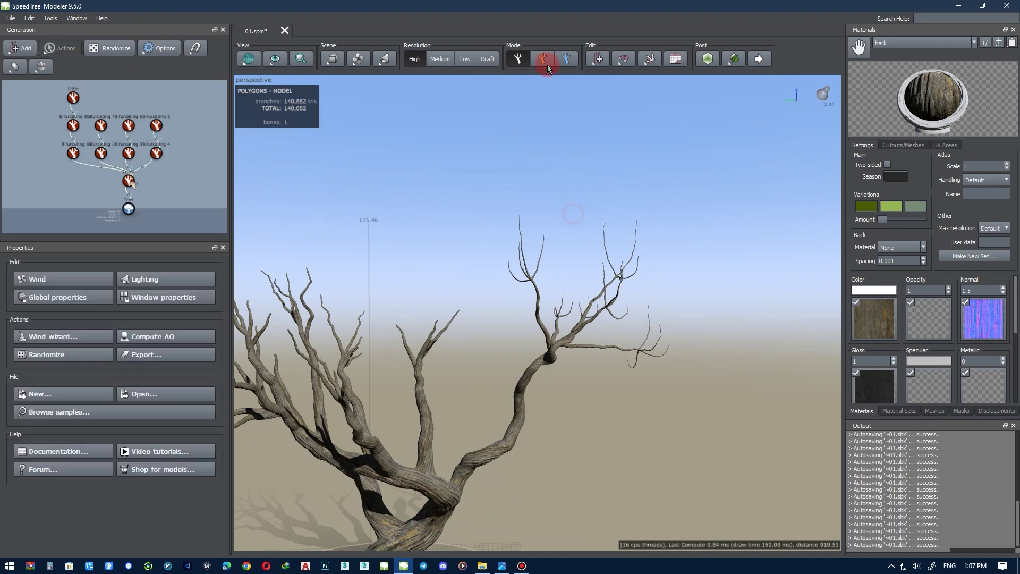
{"action": "left_click", "coordinate": [636, 365]}
{"action": "middle_click_drag", "start_coordinate": [636, 364], "coordinate": [715, 385], "text": "alt"}
{"action": "scroll", "coordinate": [402, 337], "scroll_direction": "up", "scroll_amount": 6}
{"action": "middle_click_drag", "start_coordinate": [401, 336], "coordinate": [497, 300], "text": "alt"}
{"action": "left_click", "coordinate": [487, 306]}
{"action": "left_click", "coordinate": [465, 285]}
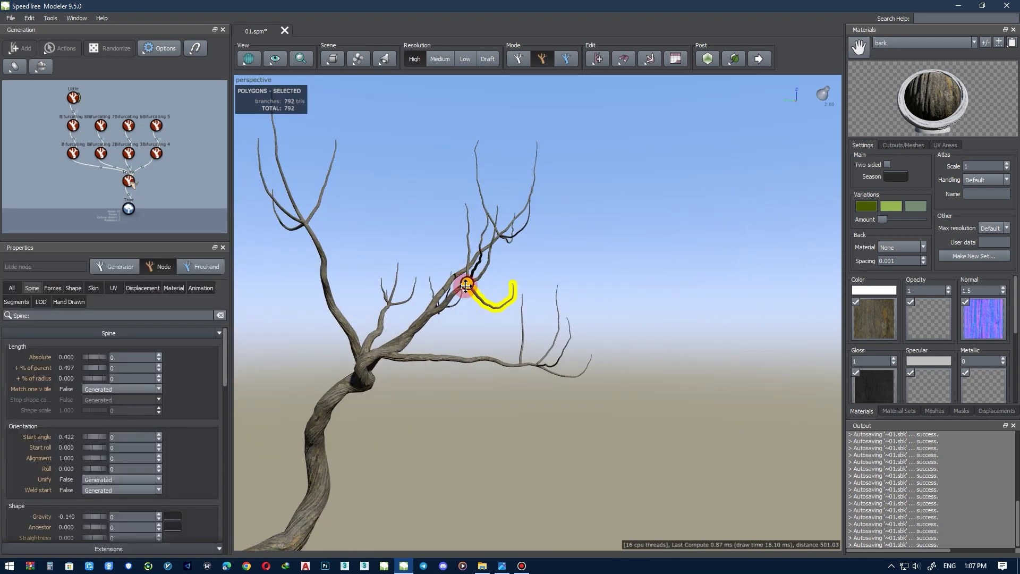
{"action": "scroll", "coordinate": [429, 403], "scroll_direction": "down", "scroll_amount": 5}
{"action": "middle_click_drag", "start_coordinate": [297, 441], "coordinate": [383, 273]}
{"action": "left_click", "coordinate": [382, 273]}
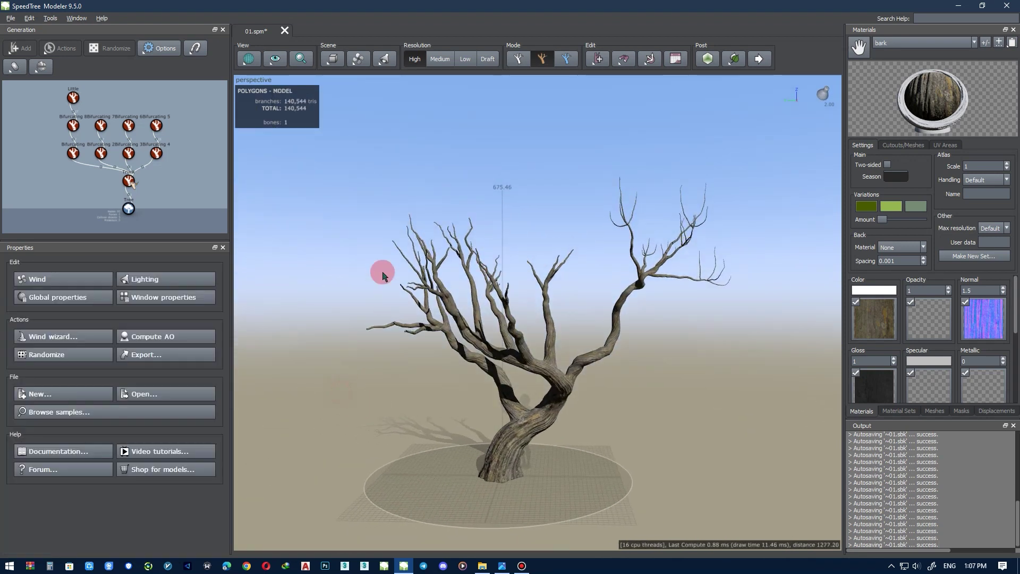
{"action": "key", "text": "ctrl+s"}
Set the Little twig generator's interval frequency to 5
{"action": "left_click", "coordinate": [73, 97]}
{"action": "left_click", "coordinate": [45, 301]}
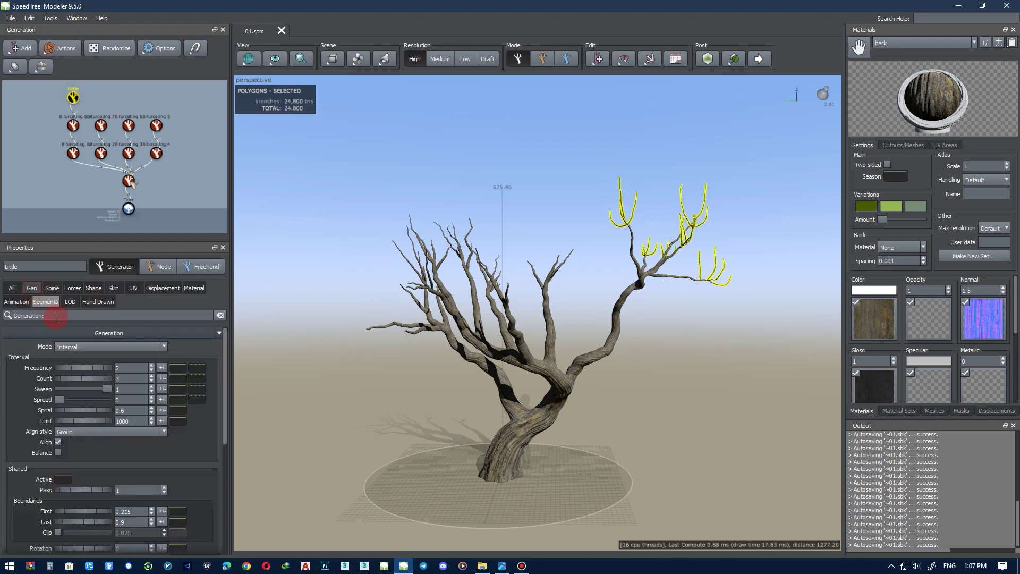
{"action": "type", "text": "3"}
{"action": "key", "text": "Return"}
{"action": "left_click", "coordinate": [106, 394]}
{"action": "type", "text": "5"}
{"action": "key", "text": "Return"}
{"action": "scroll", "coordinate": [692, 262], "scroll_direction": "up", "scroll_amount": 4}
{"action": "middle_click_drag", "start_coordinate": [685, 257], "coordinate": [585, 271]}
{"action": "left_click_drag", "start_coordinate": [585, 271], "coordinate": [587, 286], "text": "alt"}
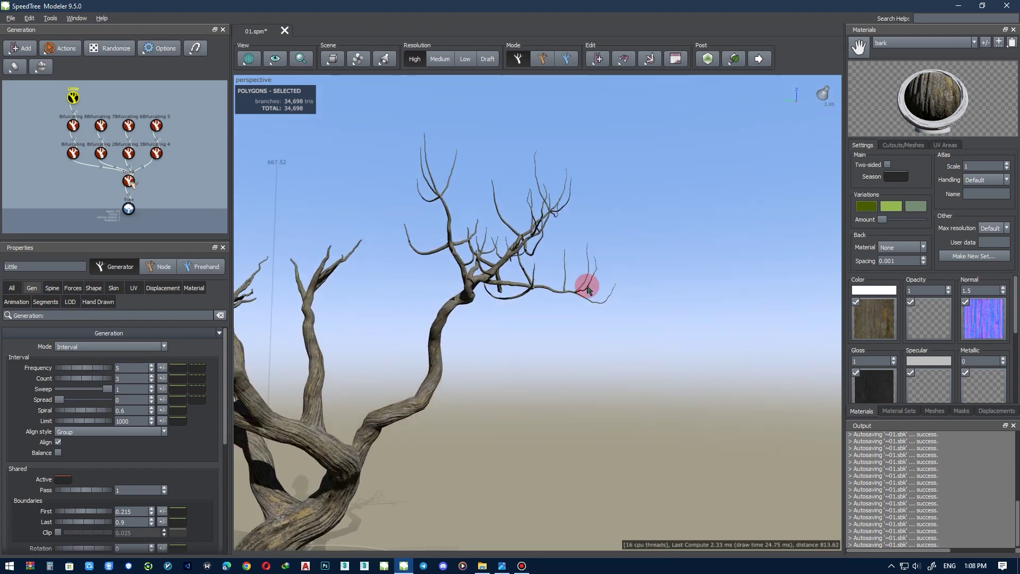
Try 0.3 and 0.4 as the Little twigs' First boundary and settle on 0.5
{"action": "left_click", "coordinate": [138, 511]}
{"action": "type", "text": ".3"}
{"action": "key", "text": "Return"}
{"action": "type", "text": ".4"}
{"action": "key", "text": "Return"}
{"action": "type", "text": ".5"}
{"action": "key", "text": "Return"}
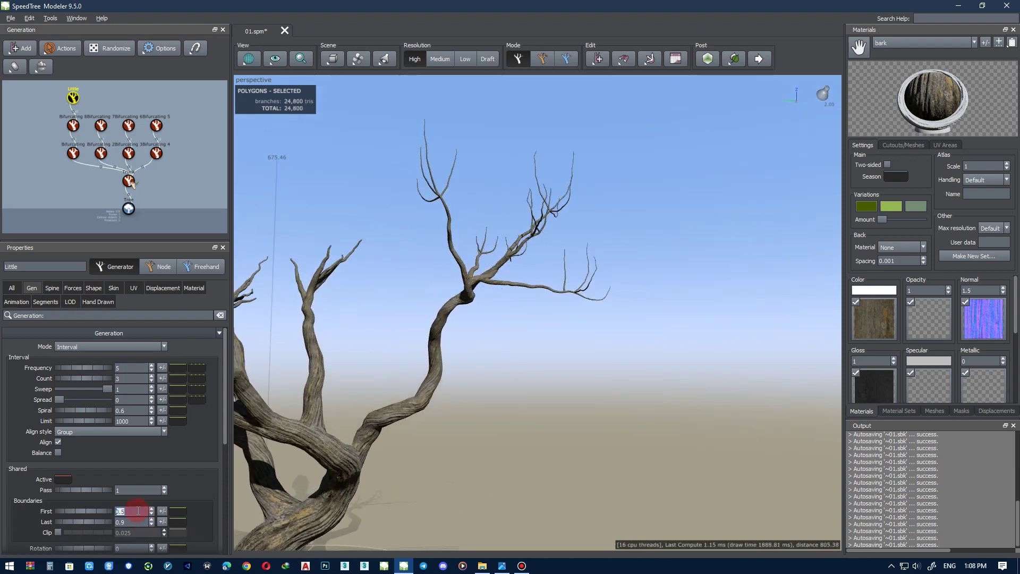
{"action": "middle_click_drag", "start_coordinate": [359, 376], "coordinate": [417, 360], "text": "alt"}
{"action": "scroll", "coordinate": [402, 381], "scroll_direction": "down", "scroll_amount": 1}
Duplicate the Little twig generator onto Bifurcating 7 and set the copy's count to 4
{"action": "left_click", "coordinate": [75, 98]}
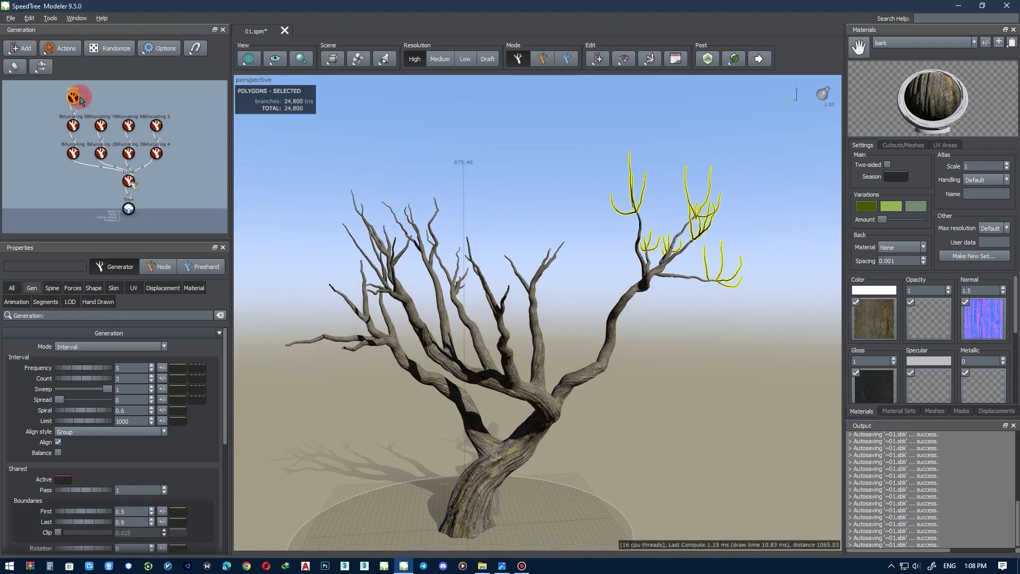
{"action": "key", "text": "ctrl+d"}
{"action": "left_click_drag", "start_coordinate": [158, 97], "coordinate": [103, 127]}
{"action": "middle_click_drag", "start_coordinate": [262, 205], "coordinate": [344, 184]}
{"action": "type", "text": "4"}
{"action": "key", "text": "Return"}
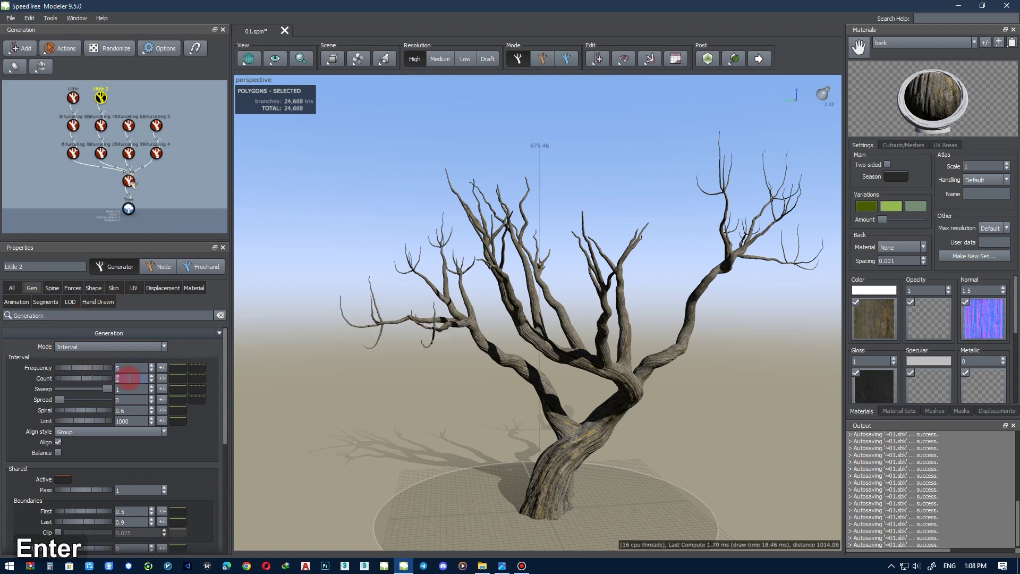
Set the original Little twigs' count to 4 and the Little 2 twigs' frequency to 10
{"action": "left_click", "coordinate": [74, 94]}
{"action": "left_click", "coordinate": [138, 381]}
{"action": "type", "text": "4"}
{"action": "key", "text": "Return"}
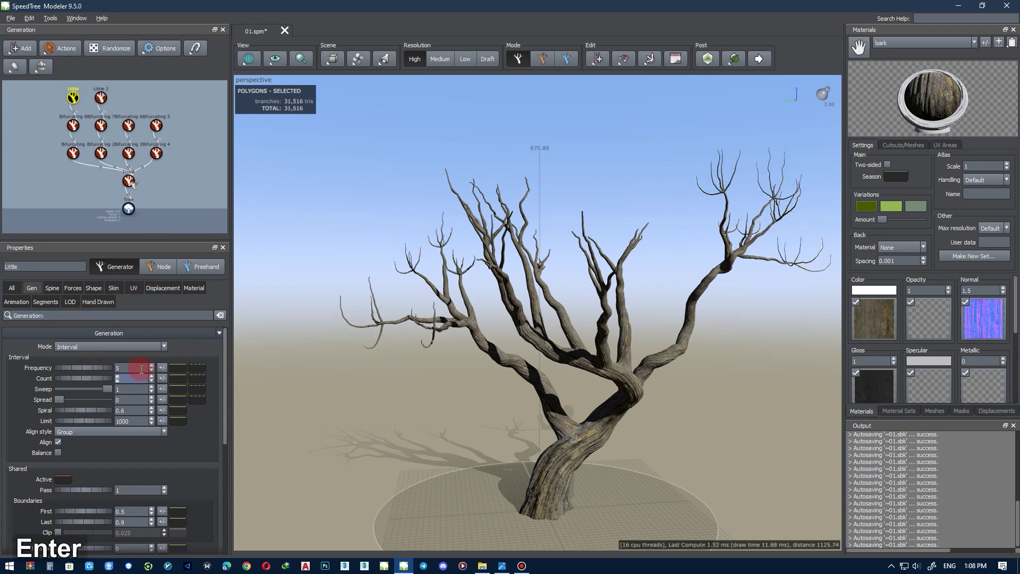
{"action": "type", "text": "10"}
{"action": "key", "text": "Return"}
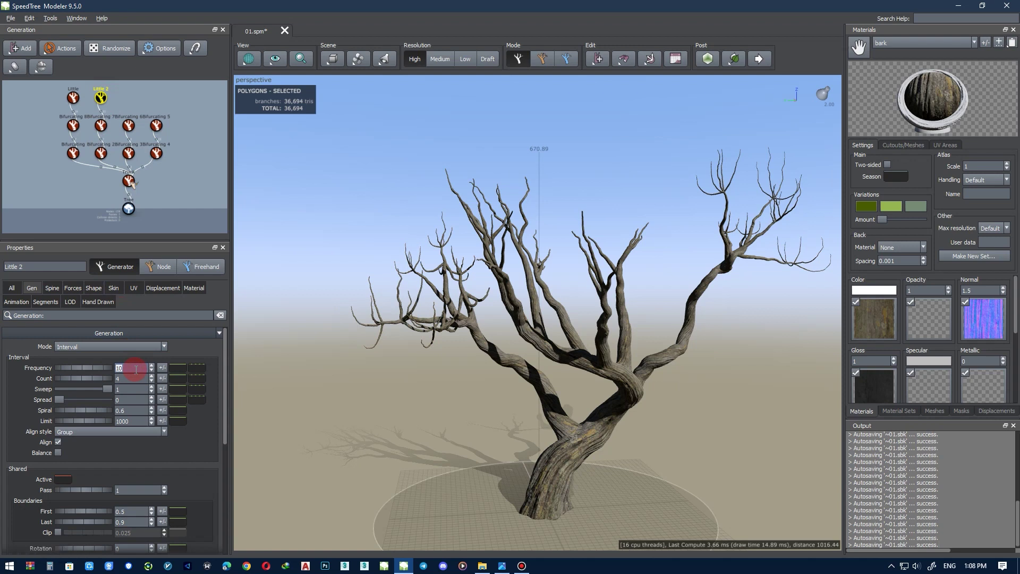
Try 0.6 and 0.7 as the Little 2 twigs' First boundary and settle on 0.65
{"action": "scroll", "coordinate": [369, 369], "scroll_direction": "up", "scroll_amount": 4}
{"action": "middle_click_drag", "start_coordinate": [369, 368], "coordinate": [428, 351]}
{"action": "left_click", "coordinate": [136, 510]}
{"action": "type", "text": ".6"}
{"action": "key", "text": "Return"}
{"action": "type", "text": ".7"}
{"action": "key", "text": "Return"}
{"action": "type", "text": ".65"}
{"action": "key", "text": "Return"}
{"action": "scroll", "coordinate": [372, 319], "scroll_direction": "down", "scroll_amount": 3}
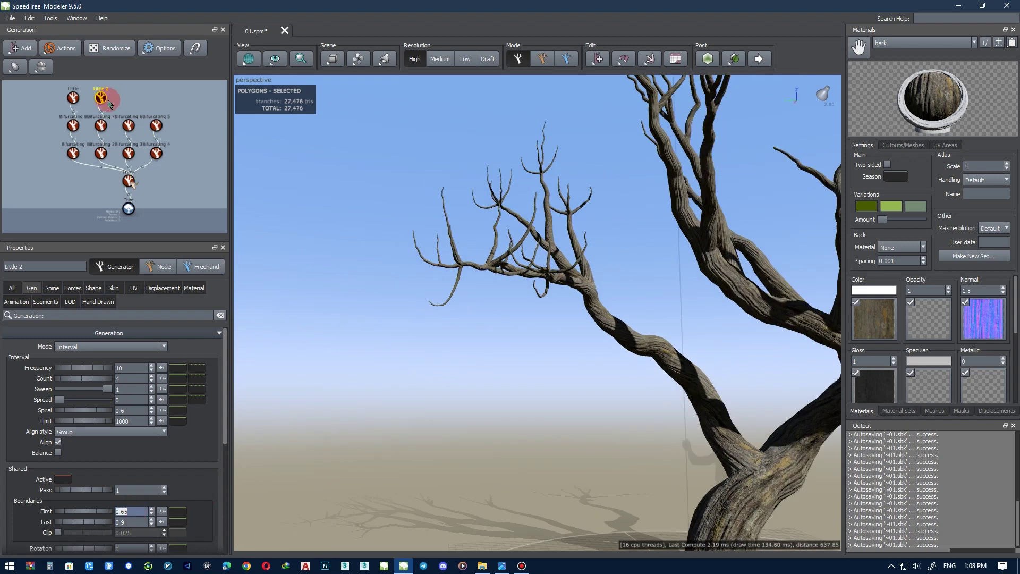
Set the Little 2 twigs' start angle to about 0.431 and check one of them as a node
{"action": "left_click", "coordinate": [102, 98]}
{"action": "middle_click_drag", "start_coordinate": [382, 263], "coordinate": [371, 274], "text": "alt"}
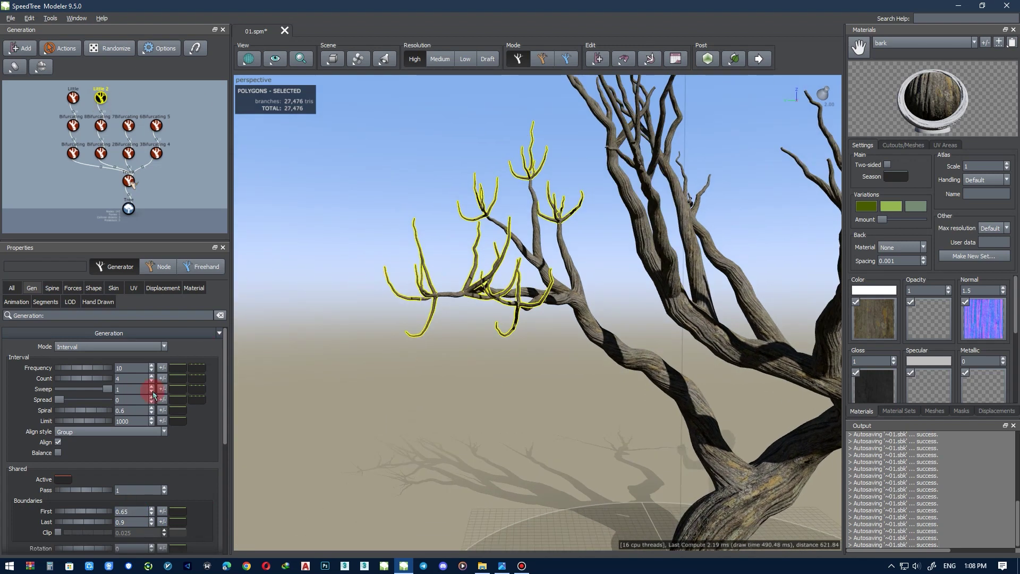
{"action": "left_click", "coordinate": [53, 290]}
{"action": "left_click_drag", "start_coordinate": [96, 436], "coordinate": [81, 428]}
{"action": "left_click", "coordinate": [541, 60]}
{"action": "left_click", "coordinate": [470, 314]}
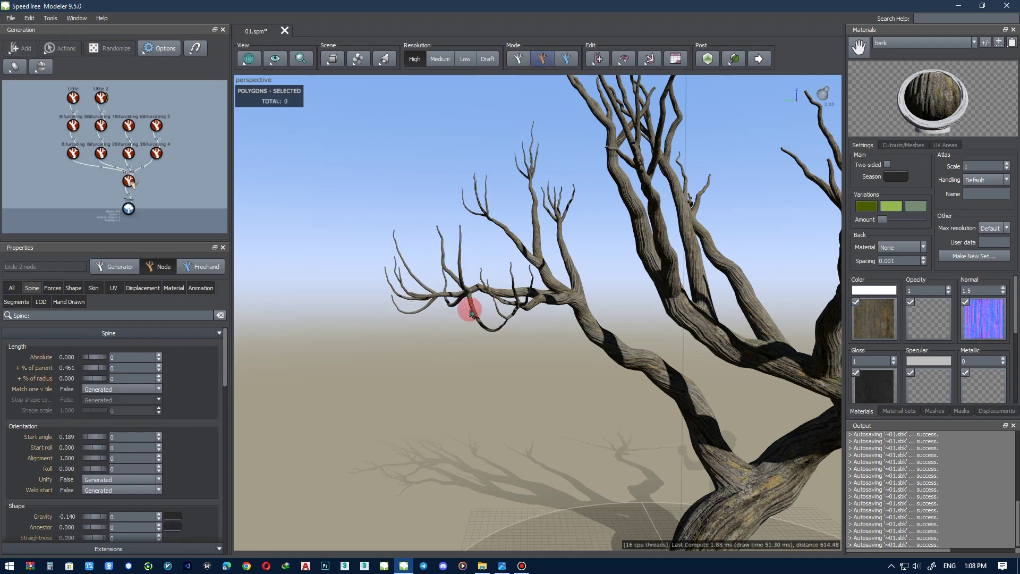
{"action": "left_click", "coordinate": [105, 102]}
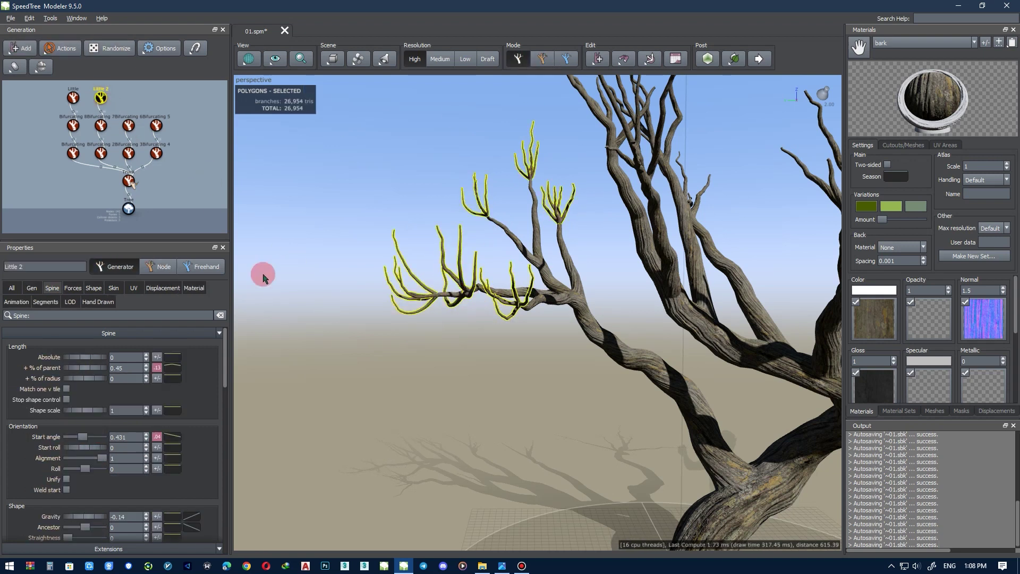
{"action": "left_click", "coordinate": [71, 99]}
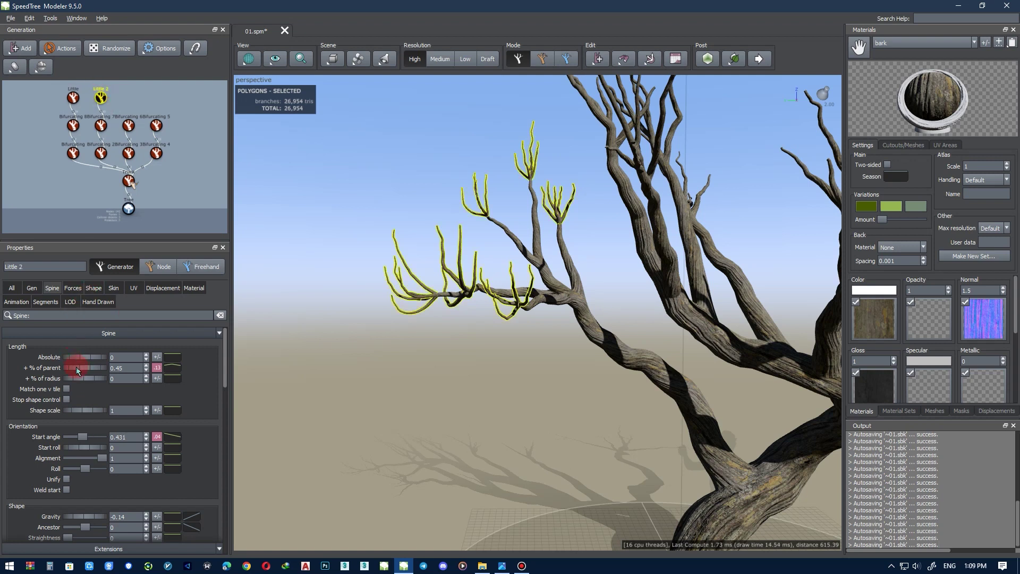
Try other count, sweep and spiral settings on the Little 2 twigs and undo them
{"action": "left_click", "coordinate": [32, 287]}
{"action": "left_click_drag", "start_coordinate": [76, 378], "coordinate": [95, 379]}
{"action": "key", "text": "ctrl+z"}
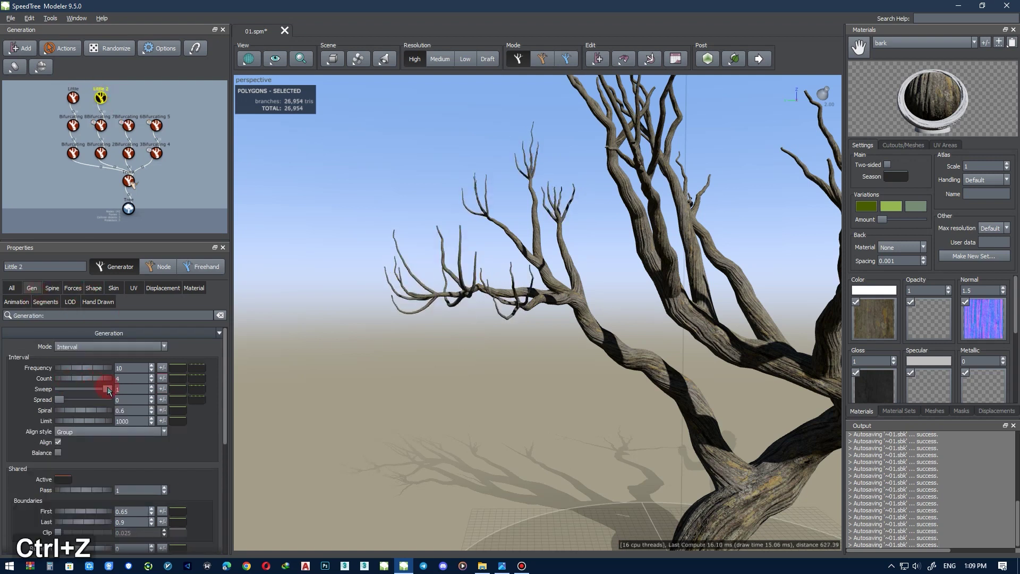
{"action": "key", "text": "ctrl+z"}
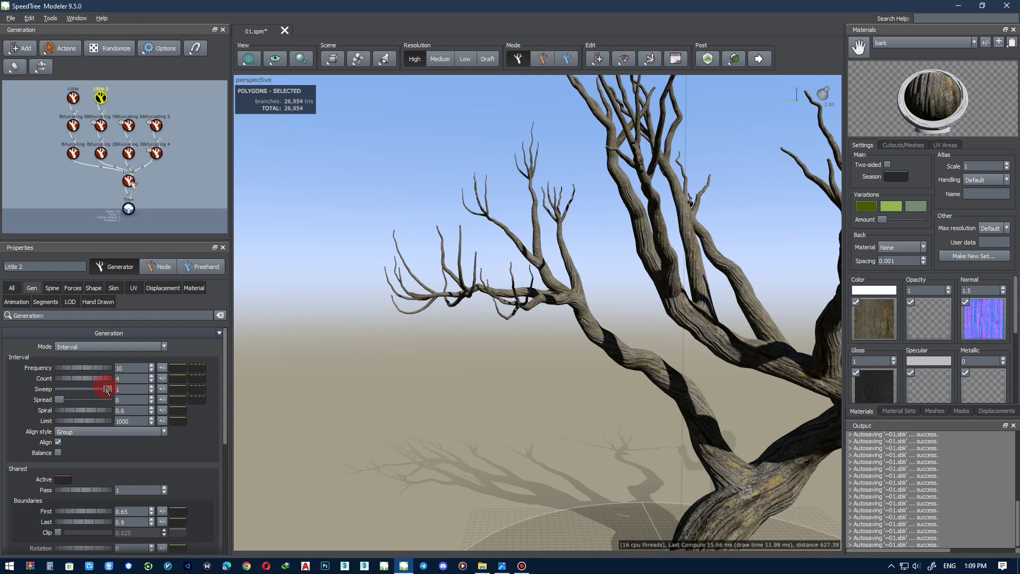
{"action": "key", "text": "ctrl+z"}
{"action": "key", "text": "ctrl+z"}
{"action": "left_click", "coordinate": [85, 411]}
{"action": "left_click_drag", "start_coordinate": [170, 408], "coordinate": [701, 381]}
{"action": "key", "text": "ctrl+z"}
Set the Little 2 twigs' count to 3
{"action": "scroll", "coordinate": [553, 333], "scroll_direction": "down", "scroll_amount": 4}
{"action": "middle_click_drag", "start_coordinate": [553, 333], "coordinate": [478, 350], "text": "alt"}
{"action": "scroll", "coordinate": [478, 350], "scroll_direction": "up", "scroll_amount": 2}
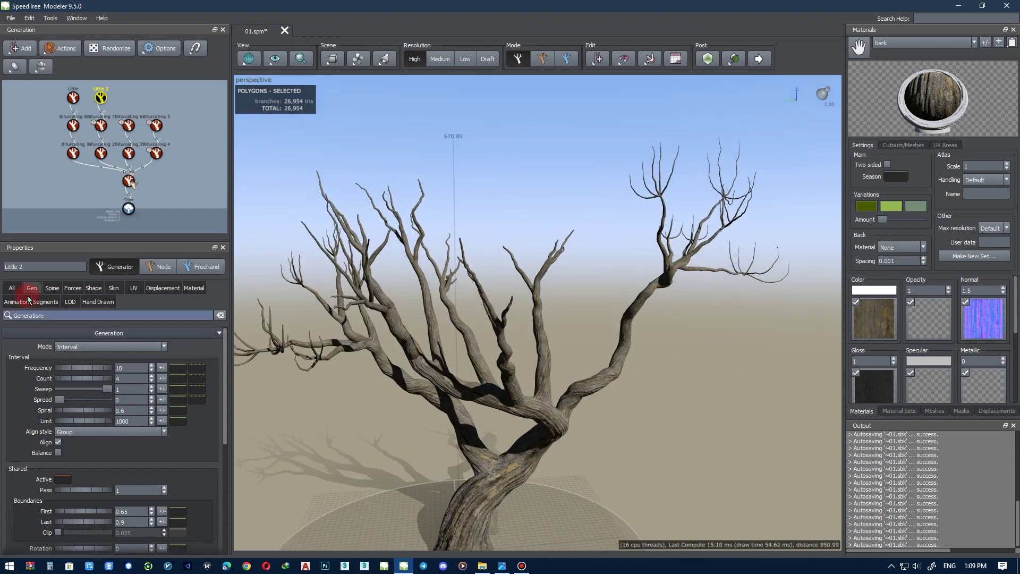
{"action": "type", "text": "3"}
{"action": "key", "text": "Return"}
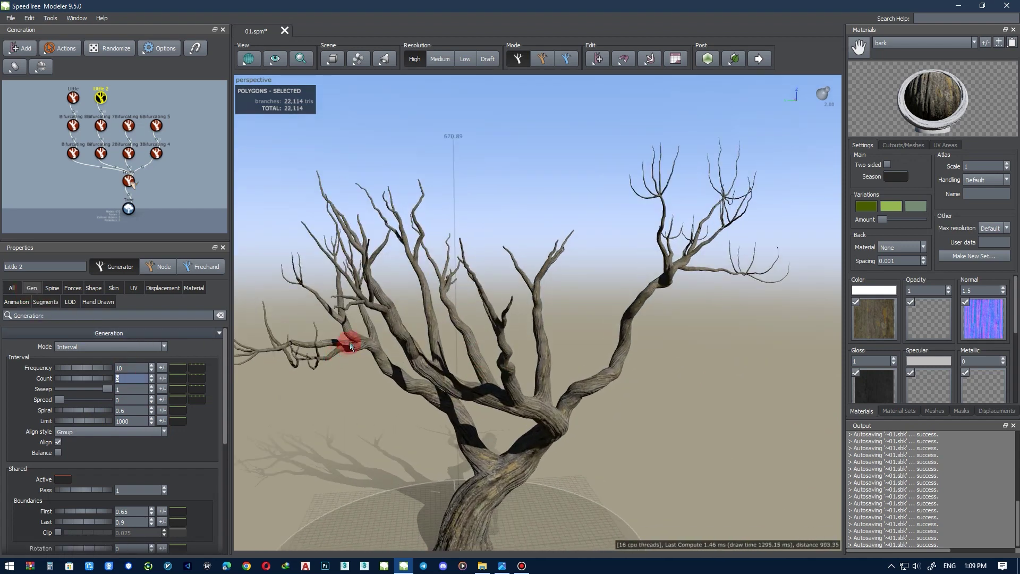
Set the Little twigs' frequency to 15 and their First boundary to 0.65
{"action": "scroll", "coordinate": [348, 344], "scroll_direction": "down", "scroll_amount": 2}
{"action": "left_click", "coordinate": [72, 98]}
{"action": "middle_click_drag", "start_coordinate": [562, 212], "coordinate": [148, 475]}
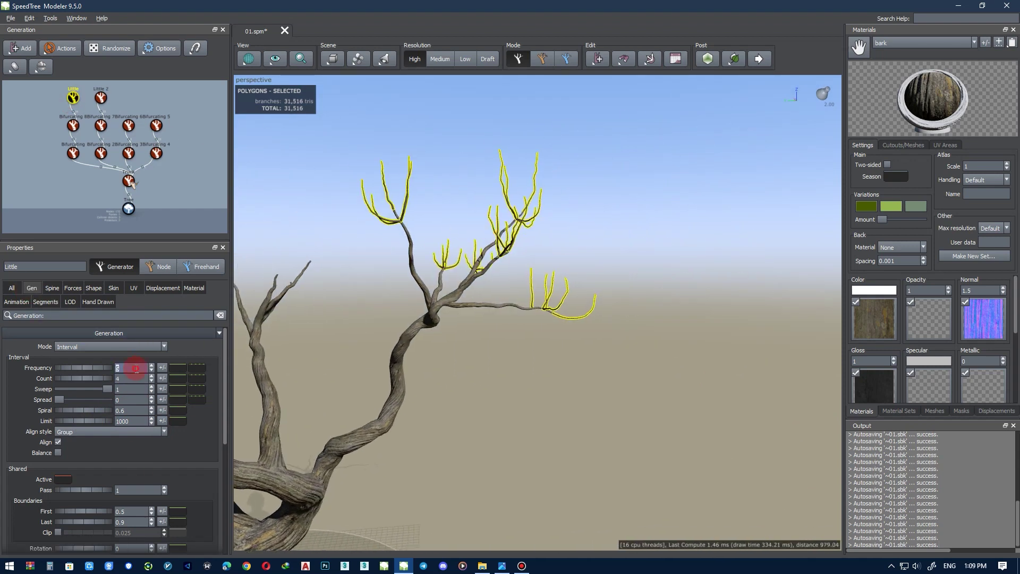
{"action": "type", "text": "15"}
{"action": "key", "text": "Return"}
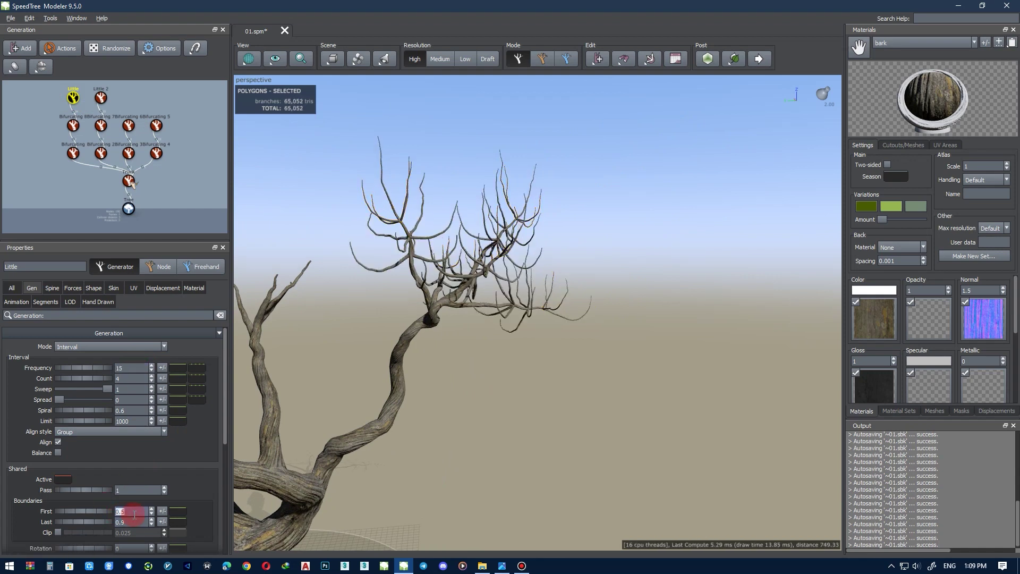
{"action": "type", "text": "0.65"}
{"action": "key", "text": "Return"}
{"action": "middle_click_drag", "start_coordinate": [297, 452], "coordinate": [412, 401]}
{"action": "left_click", "coordinate": [98, 108]}
{"action": "key", "text": "ctrl+d"}
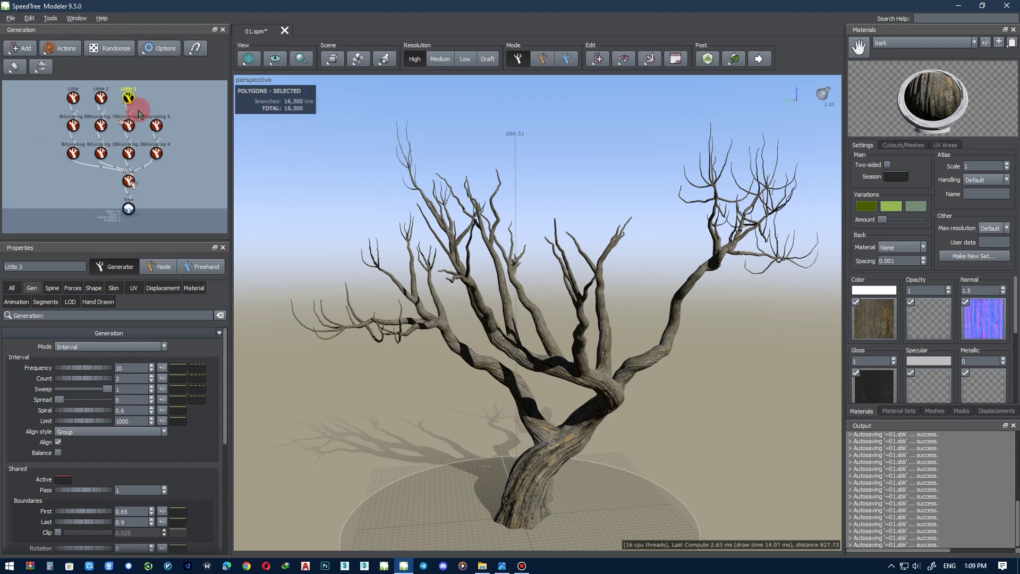
{"action": "key", "text": "Delete"}
Duplicate the Little twig generator onto Bifurcating 6 and again onto Bifurcating 5, and save the tree
{"action": "left_click", "coordinate": [73, 98]}
{"action": "key", "text": "ctrl+d"}
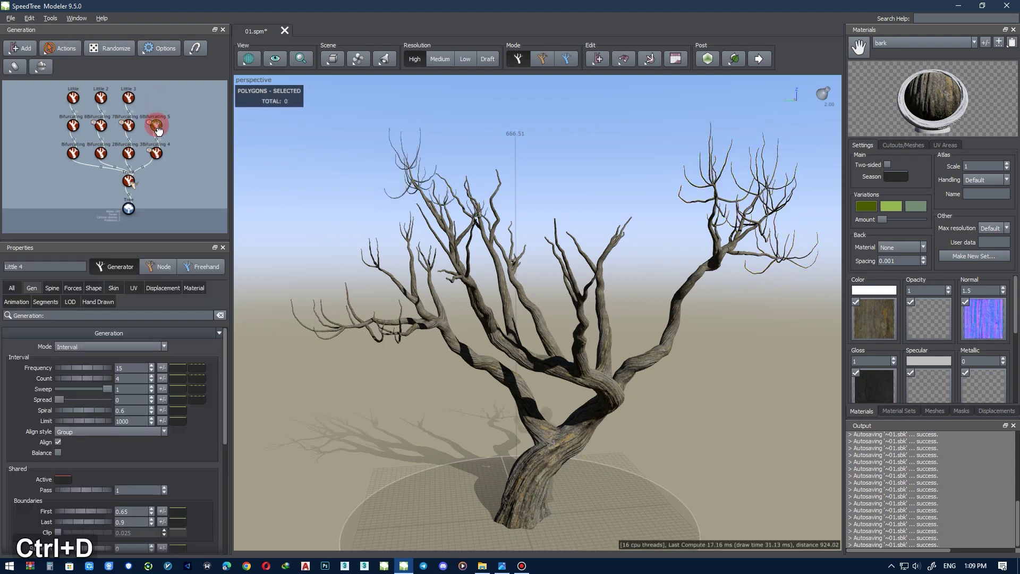
{"action": "middle_click_drag", "start_coordinate": [455, 221], "coordinate": [499, 215], "text": "alt"}
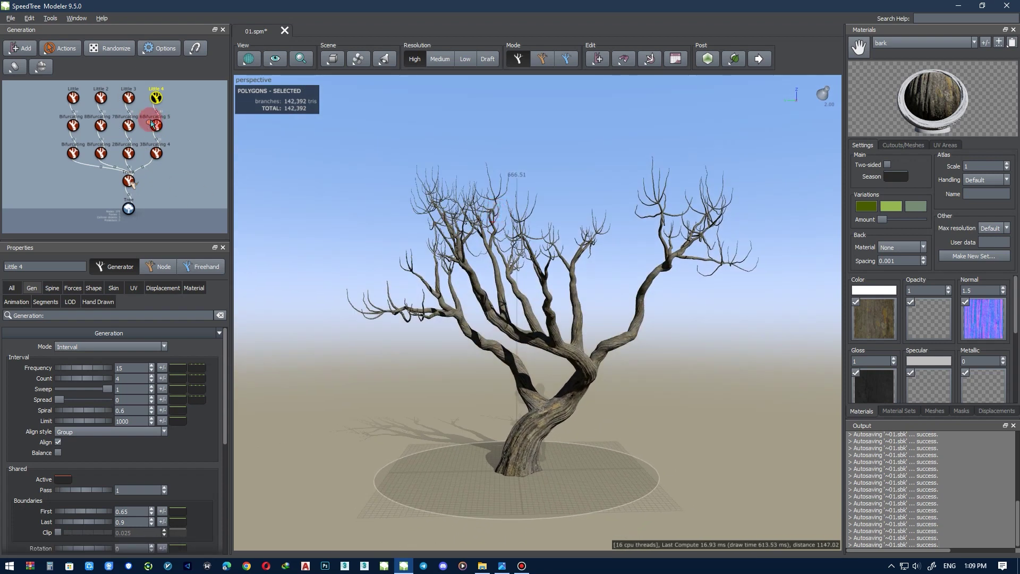
{"action": "left_click", "coordinate": [154, 126]}
{"action": "left_click", "coordinate": [350, 386], "text": "ctrl"}
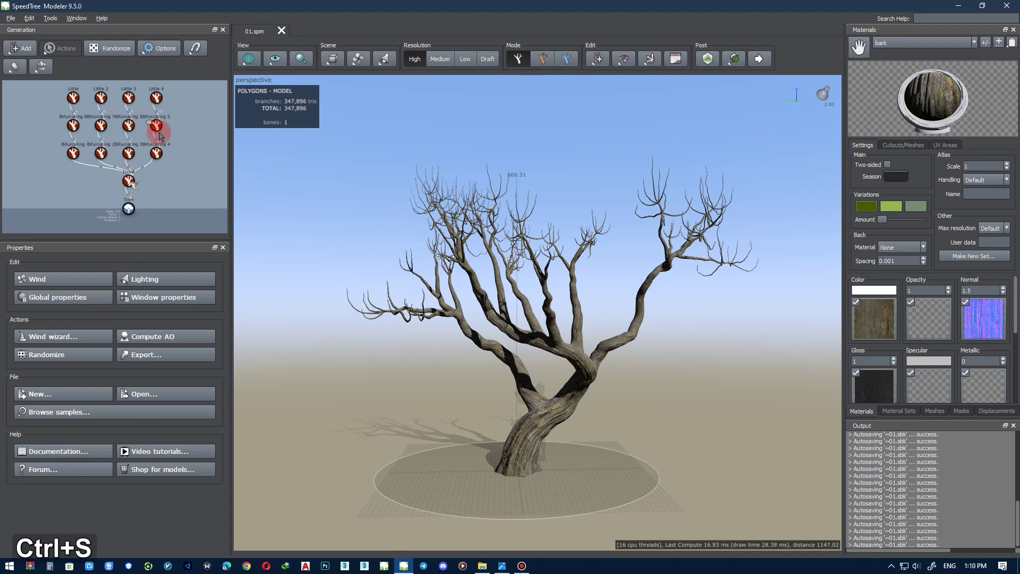
Set the Bifurcating 5 small branches' First boundary to 0.6
{"action": "left_click", "coordinate": [158, 130]}
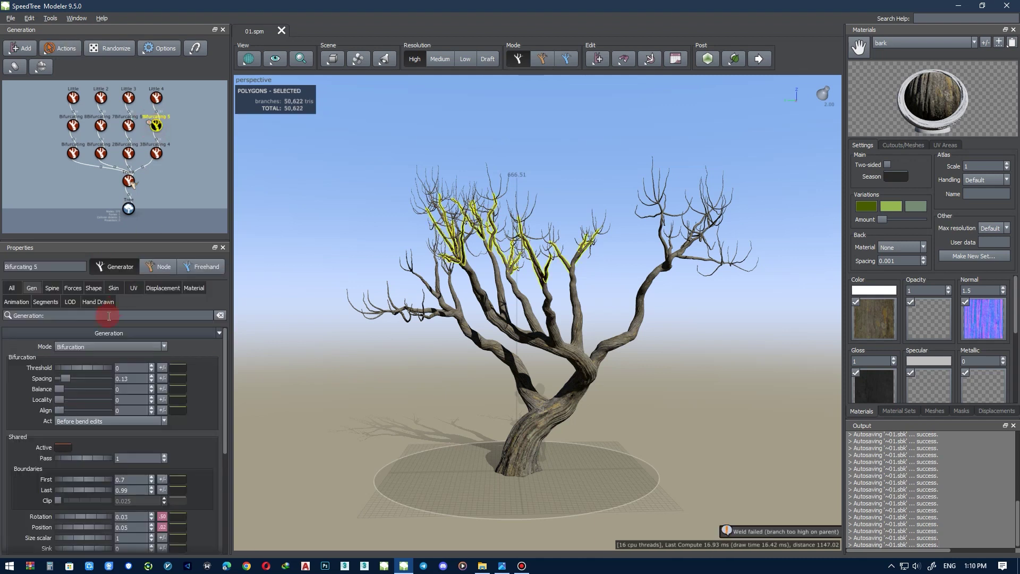
{"action": "left_click", "coordinate": [128, 482]}
{"action": "type", "text": ".6"}
{"action": "key", "text": "Return"}
Try 0.6 as the Bifurcating 6 small branches' First boundary, undo it, and set it to 0.5
{"action": "left_click", "coordinate": [128, 125]}
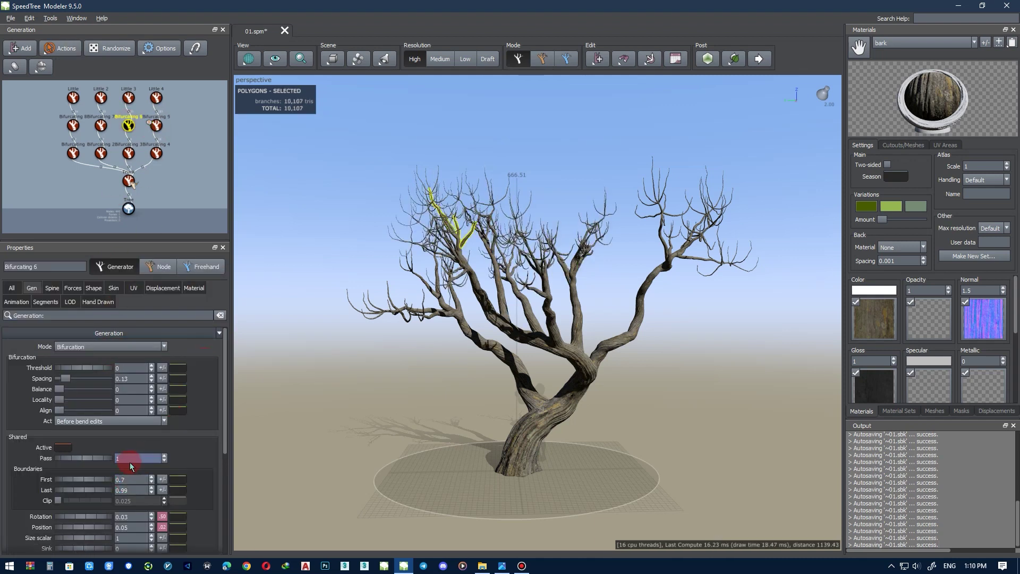
{"action": "left_click", "coordinate": [132, 481]}
{"action": "type", "text": ".6"}
{"action": "key", "text": "Return"}
{"action": "scroll", "coordinate": [416, 260], "scroll_direction": "up", "scroll_amount": 3}
{"action": "middle_click_drag", "start_coordinate": [416, 260], "coordinate": [451, 291], "text": "alt"}
{"action": "key", "text": "ctrl+z"}
{"action": "left_click", "coordinate": [129, 480]}
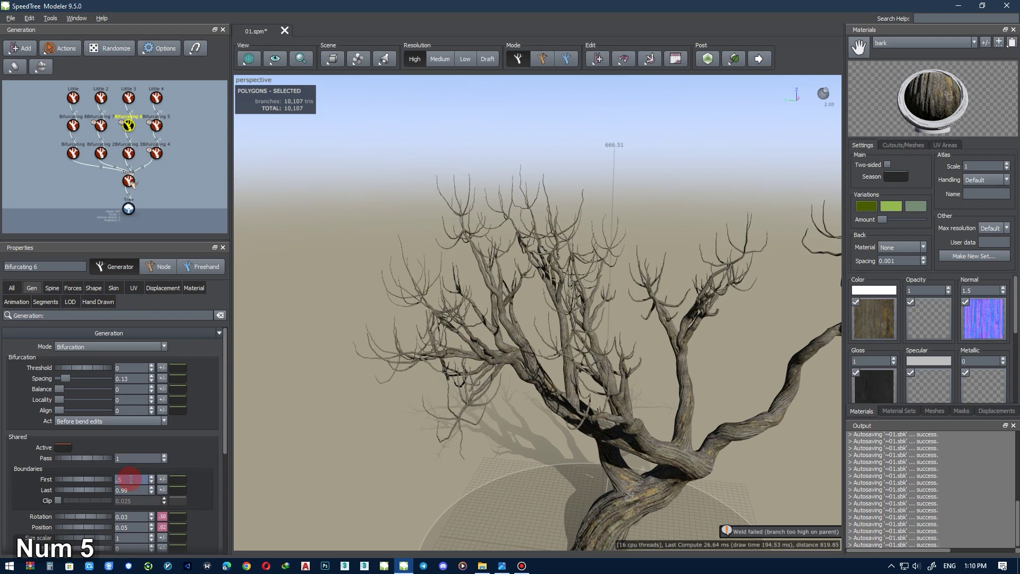
{"action": "type", "text": ".5"}
{"action": "key", "text": "Return"}
{"action": "middle_click_drag", "start_coordinate": [364, 387], "coordinate": [436, 362], "text": "alt"}
Try 0.5 as the Bifurcating 7 small branches' First boundary and settle on 0.65
{"action": "left_click", "coordinate": [100, 129]}
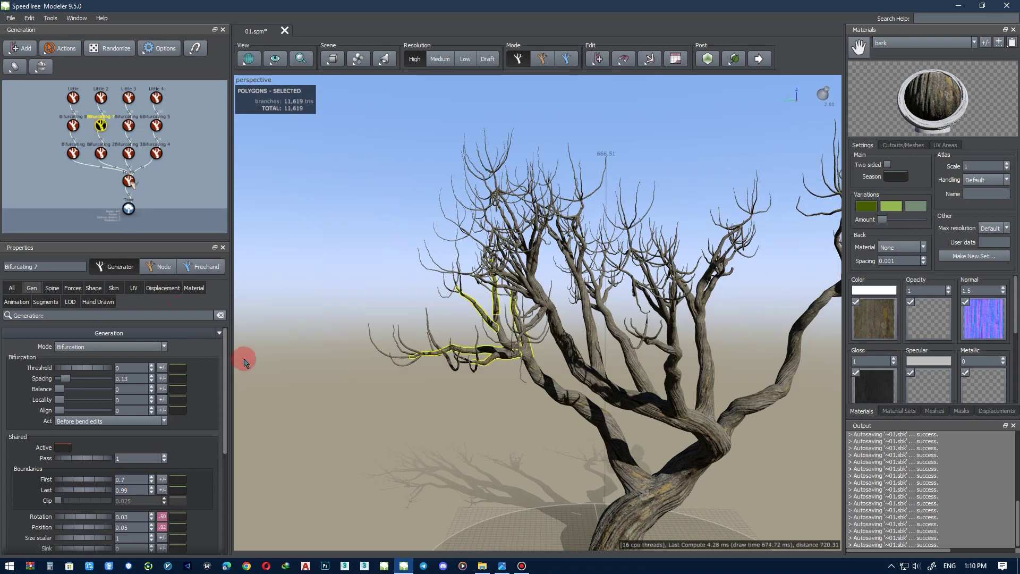
{"action": "middle_click_drag", "start_coordinate": [244, 362], "coordinate": [278, 349], "text": "alt"}
{"action": "left_click", "coordinate": [141, 482]}
{"action": "type", "text": ".5"}
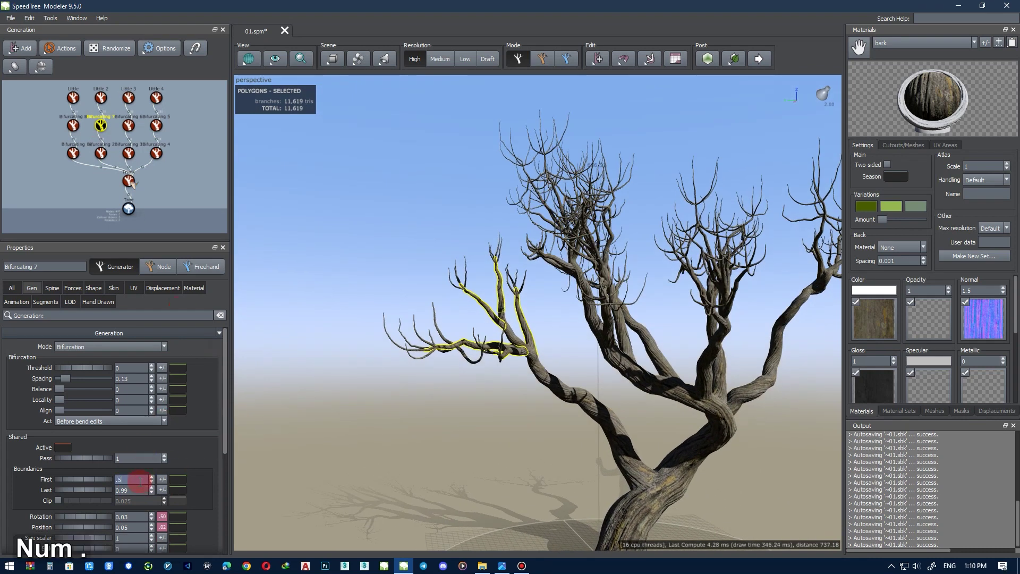
{"action": "key", "text": "Return"}
{"action": "type", "text": ".6"}
{"action": "key", "text": "Return"}
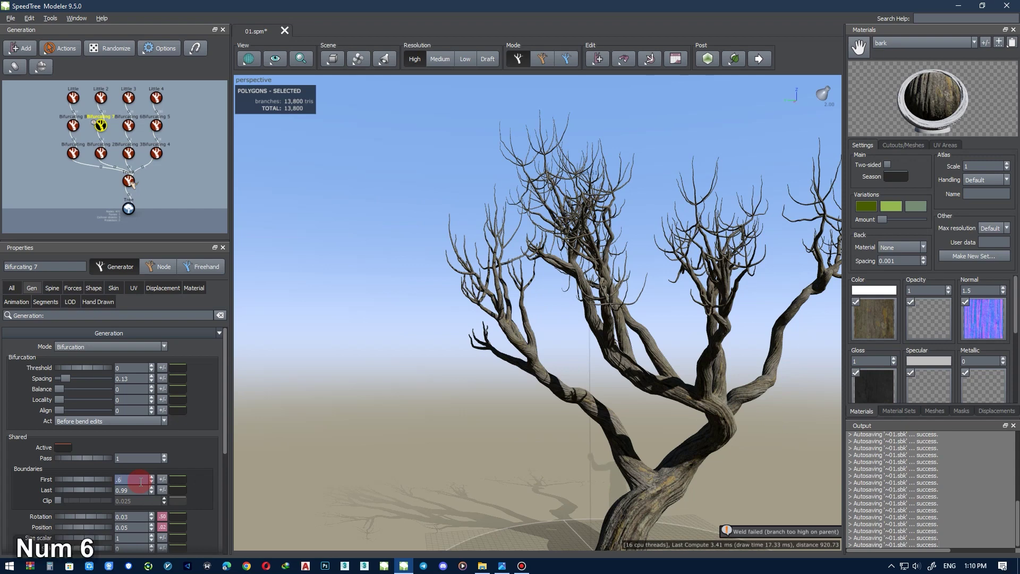
{"action": "type", "text": "5"}
{"action": "key", "text": "Return"}
{"action": "key", "text": "Return"}
Try 0.55 as the Bifurcating 8 small branches' First boundary and settle on 0.5
{"action": "middle_click_drag", "start_coordinate": [487, 388], "coordinate": [417, 354], "text": "alt"}
{"action": "middle_click", "coordinate": [418, 354], "text": "alt"}
{"action": "left_click", "coordinate": [79, 127]}
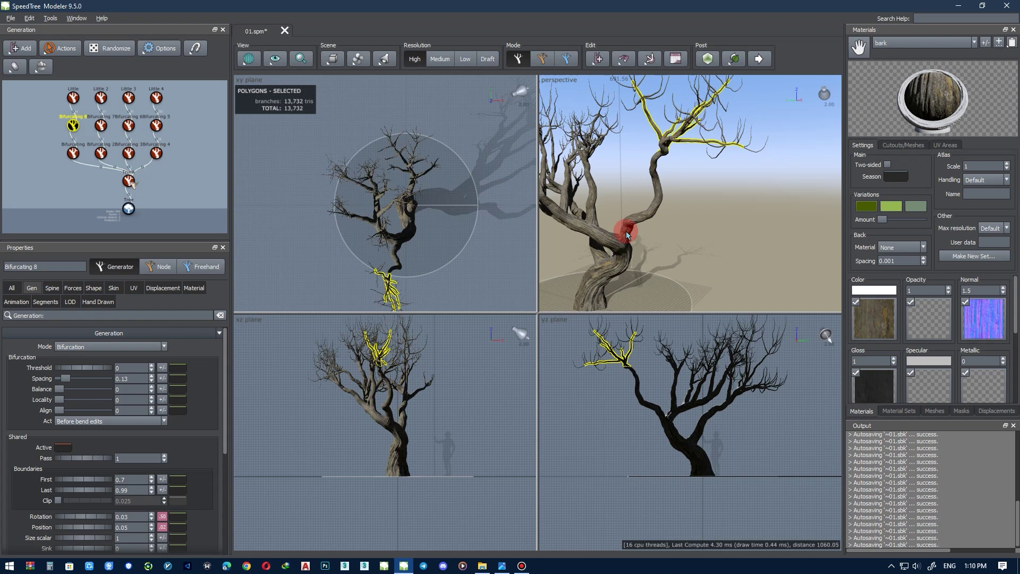
{"action": "scroll", "coordinate": [641, 228], "scroll_direction": "down", "scroll_amount": 3}
{"action": "middle_click_drag", "start_coordinate": [649, 217], "coordinate": [715, 225]}
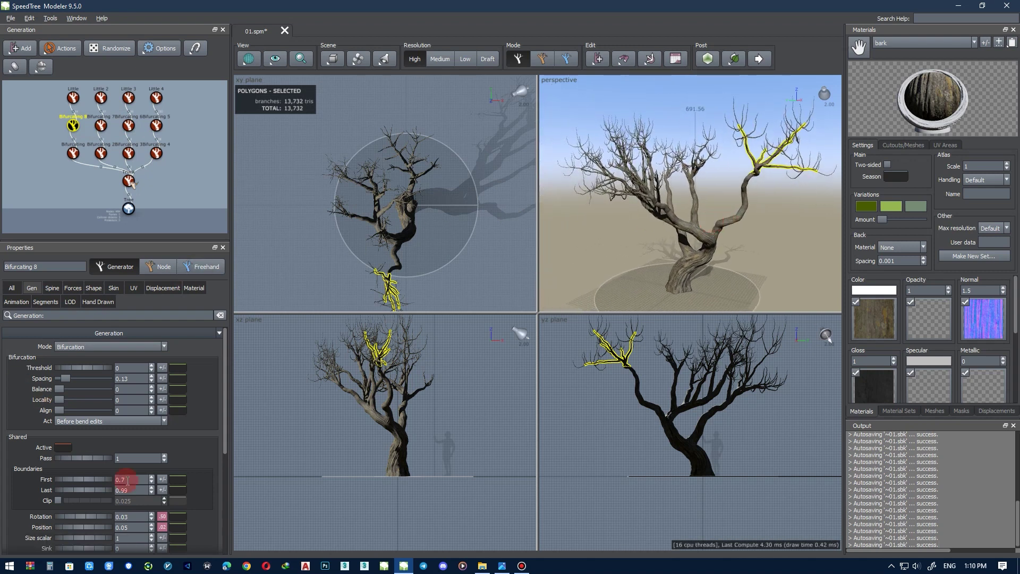
{"action": "type", "text": "0.55"}
{"action": "key", "text": "Return"}
{"action": "type", "text": "."}
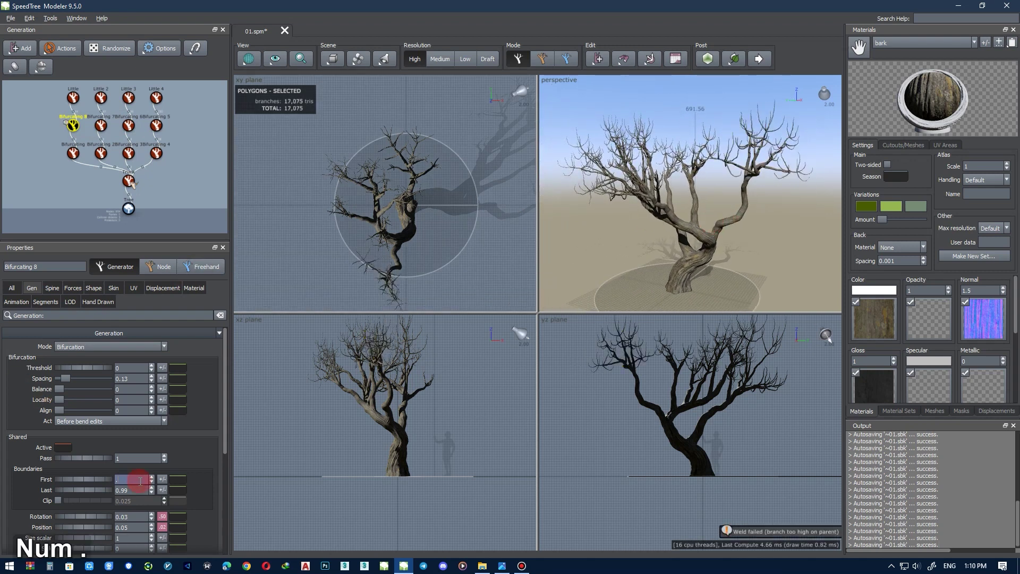
{"action": "type", "text": "5"}
{"action": "key", "text": "Return"}
Try to shift the Bifurcating 4 branch node near the trunk's fork, and undo the move
{"action": "middle_click_drag", "start_coordinate": [688, 221], "coordinate": [704, 243], "text": "alt"}
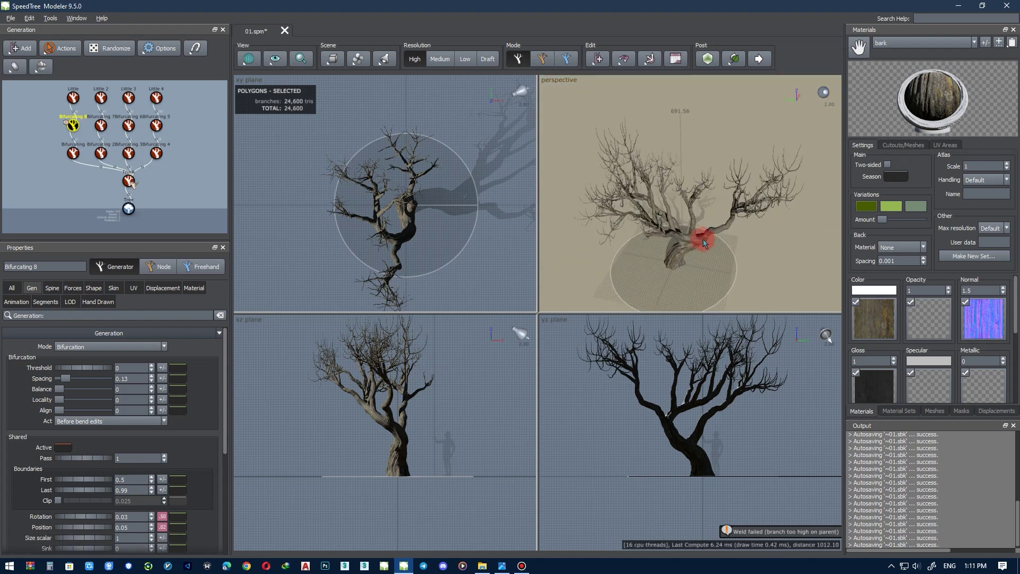
{"action": "scroll", "coordinate": [646, 191], "scroll_direction": "up", "scroll_amount": 2}
{"action": "middle_click", "coordinate": [644, 189]}
{"action": "middle_click_drag", "start_coordinate": [644, 190], "coordinate": [554, 360], "text": "alt"}
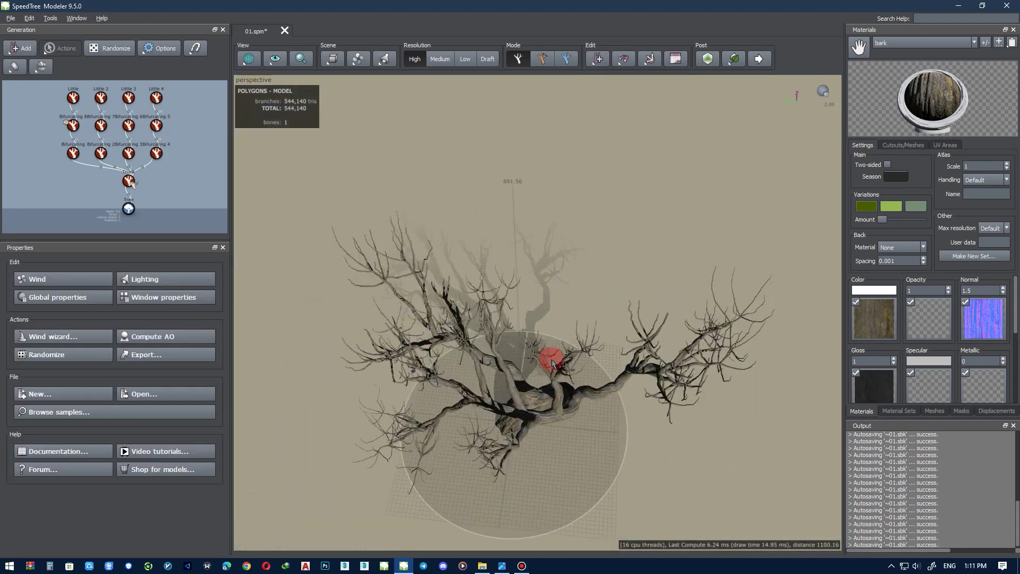
{"action": "scroll", "coordinate": [522, 245], "scroll_direction": "up", "scroll_amount": 3}
{"action": "left_click", "coordinate": [510, 467]}
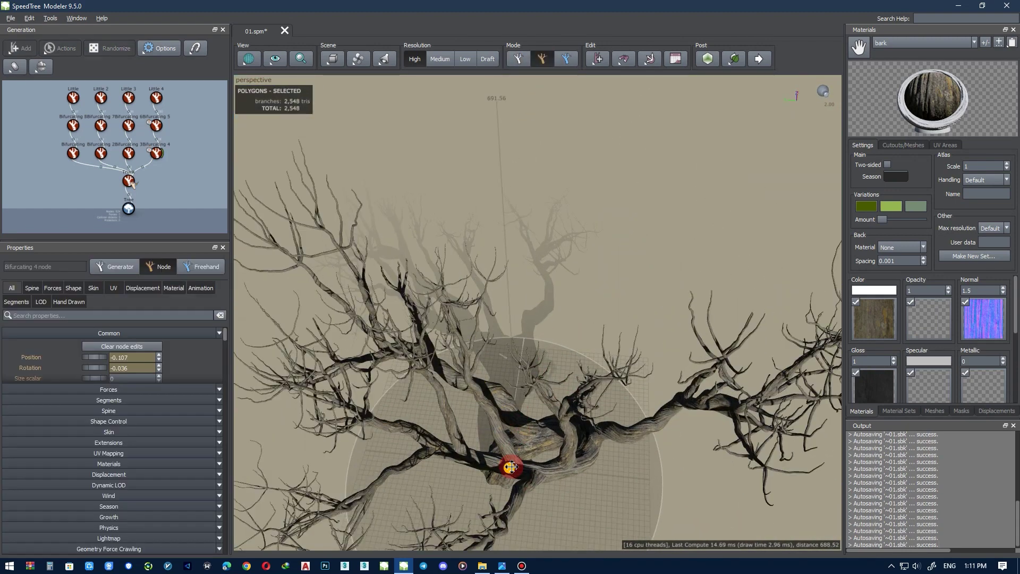
{"action": "left_click_drag", "start_coordinate": [513, 464], "coordinate": [515, 458]}
{"action": "key", "text": "ctrl+z"}
{"action": "middle_click_drag", "start_coordinate": [518, 460], "coordinate": [335, 419], "text": "alt"}
Reposition Bifurcating 4 branch nodes by sliding them along and around their parent branches
{"action": "scroll", "coordinate": [464, 303], "scroll_direction": "up", "scroll_amount": 3}
{"action": "left_click_drag", "start_coordinate": [474, 296], "coordinate": [466, 303]}
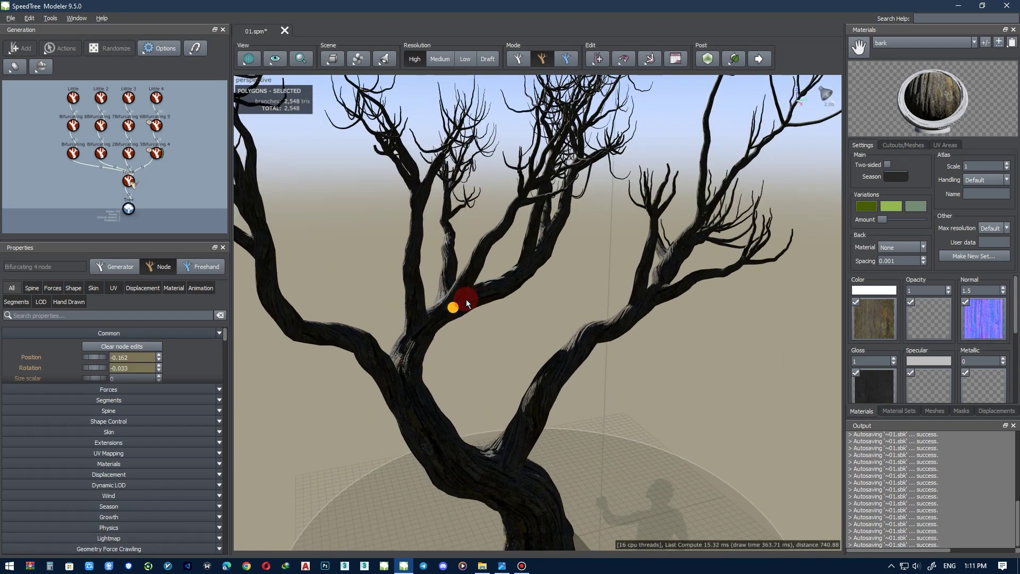
{"action": "left_click_drag", "start_coordinate": [417, 329], "coordinate": [383, 307]}
{"action": "middle_click_drag", "start_coordinate": [382, 308], "coordinate": [556, 313], "text": "alt"}
{"action": "left_click_drag", "start_coordinate": [540, 386], "coordinate": [536, 384]}
{"action": "right_click_drag", "start_coordinate": [524, 321], "coordinate": [520, 317], "text": "alt"}
{"action": "middle_click_drag", "start_coordinate": [521, 319], "coordinate": [528, 337], "text": "alt"}
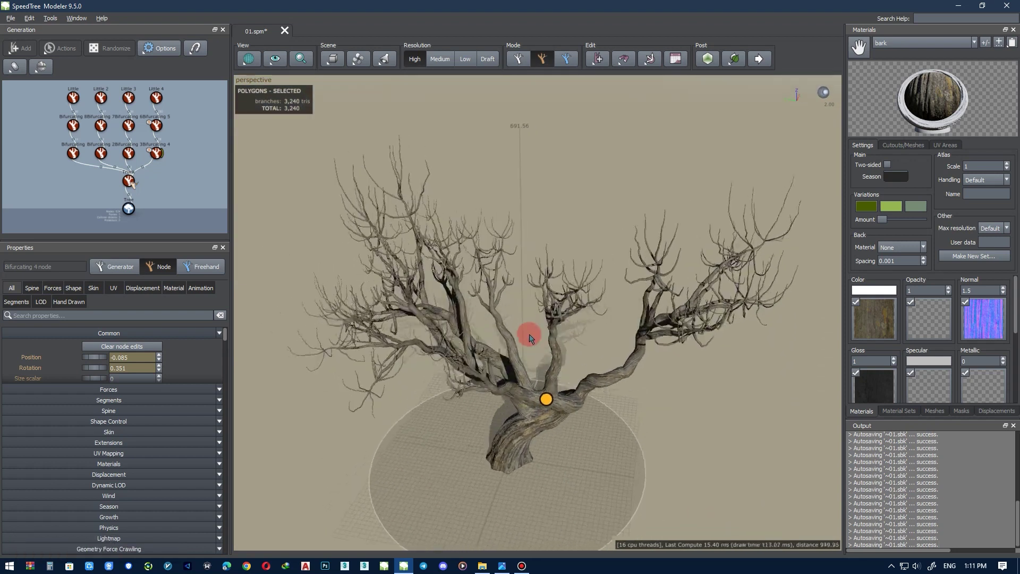
Try moving another Bifurcating 4 branch node along its parent, undoing each move, and clear the selection
{"action": "scroll", "coordinate": [528, 337], "scroll_direction": "up", "scroll_amount": 1}
{"action": "left_click", "coordinate": [505, 388]}
{"action": "scroll", "coordinate": [506, 390], "scroll_direction": "up", "scroll_amount": 3}
{"action": "left_click_drag", "start_coordinate": [511, 465], "coordinate": [446, 444]}
{"action": "key", "text": "ctrl+z"}
{"action": "middle_click", "coordinate": [508, 387], "text": "alt"}
{"action": "left_click_drag", "start_coordinate": [515, 449], "coordinate": [510, 448]}
{"action": "key", "text": "ctrl+z"}
{"action": "middle_click_drag", "start_coordinate": [511, 448], "coordinate": [648, 315], "text": "alt"}
{"action": "left_click_drag", "start_coordinate": [648, 315], "coordinate": [649, 315]}
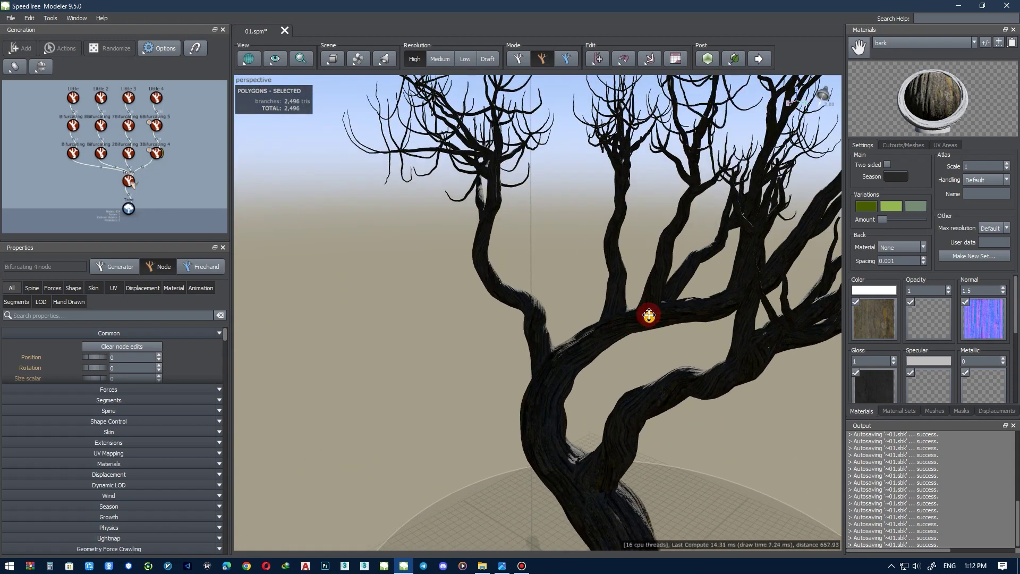
{"action": "middle_click_drag", "start_coordinate": [626, 318], "coordinate": [486, 302], "text": "alt"}
{"action": "key", "text": "ctrl+z"}
{"action": "scroll", "coordinate": [481, 331], "scroll_direction": "down", "scroll_amount": 5}
{"action": "left_click", "coordinate": [499, 184]}
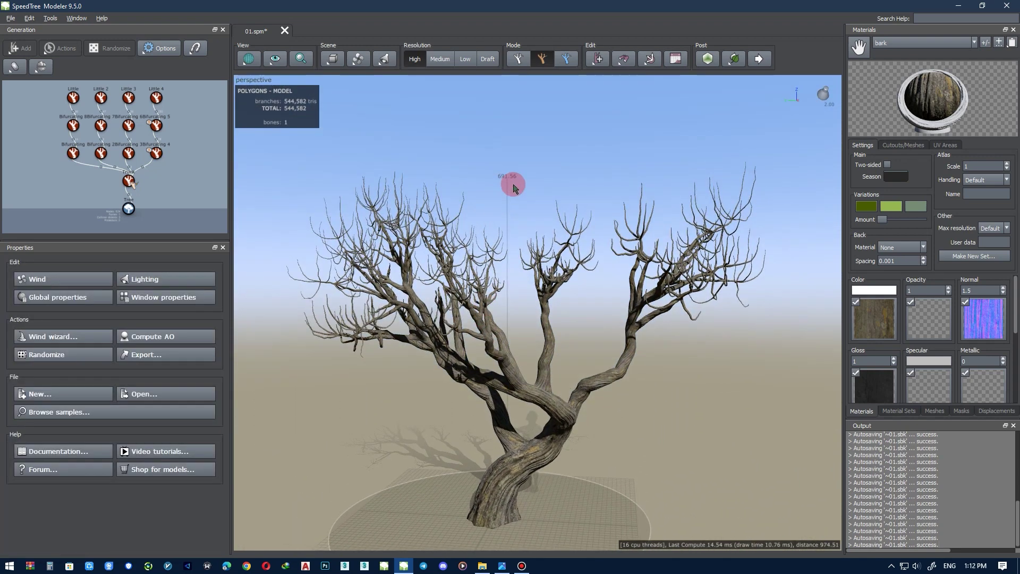
Add a Direction force for the Little 4 branches, rotate it to point upward and move it above the crown
{"action": "left_click", "coordinate": [156, 101]}
{"action": "right_click", "coordinate": [387, 119]}
{"action": "left_click", "coordinate": [455, 146]}
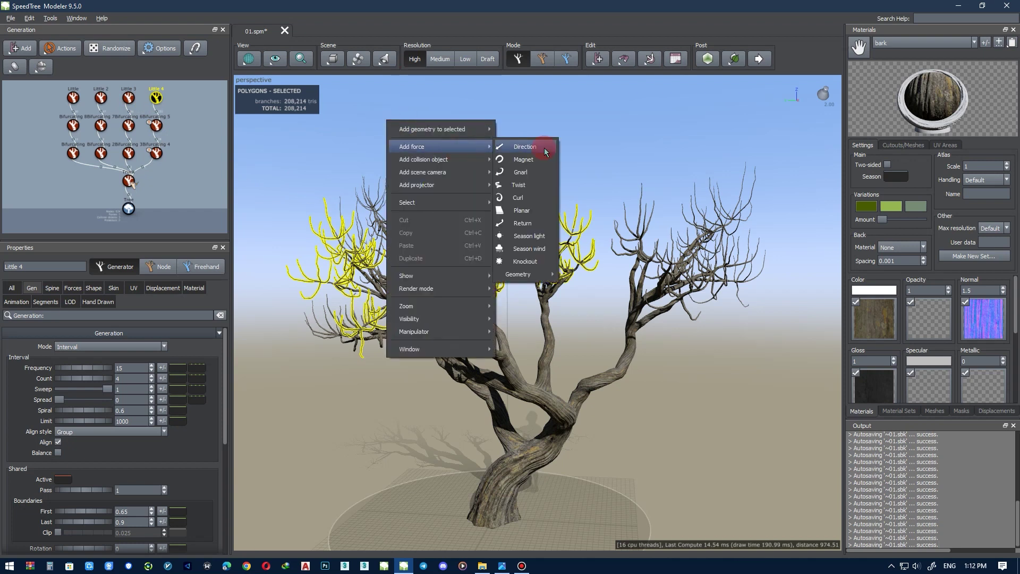
{"action": "left_click", "coordinate": [546, 152]}
{"action": "middle_click_drag", "start_coordinate": [421, 165], "coordinate": [476, 136]}
{"action": "key", "text": "e"}
{"action": "left_click_drag", "start_coordinate": [440, 101], "coordinate": [444, 198]}
{"action": "key", "text": "w"}
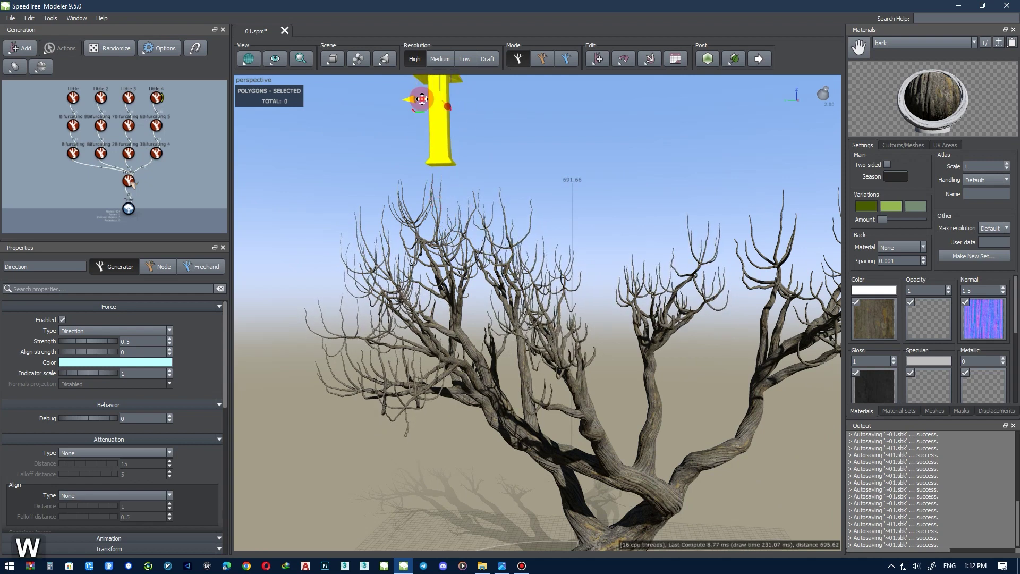
{"action": "left_click_drag", "start_coordinate": [422, 99], "coordinate": [717, 91]}
Enable the Direction force on the Little 4, Little 3, Little 2 and Little generators
{"action": "left_click", "coordinate": [156, 98]}
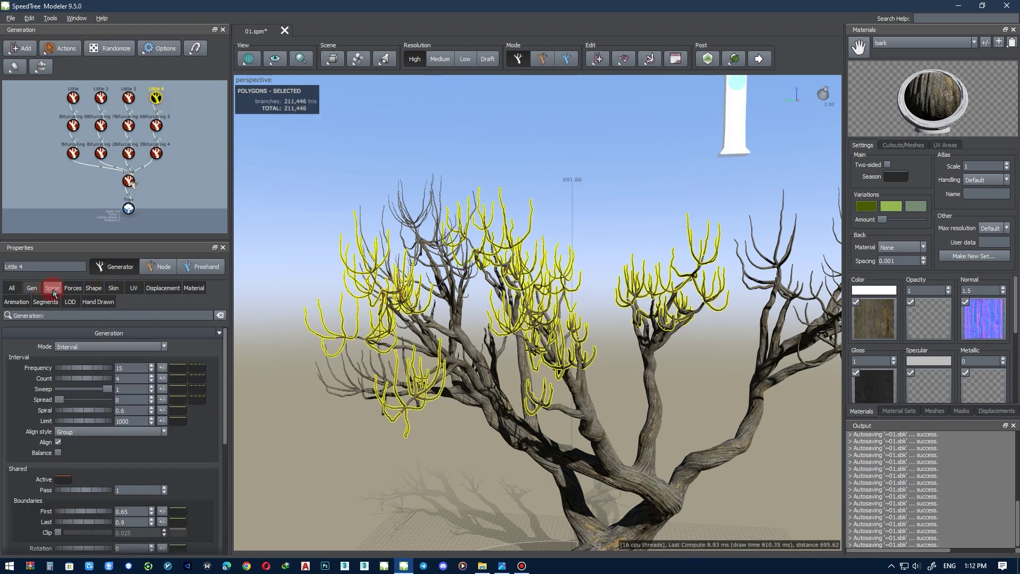
{"action": "left_click", "coordinate": [72, 288]}
{"action": "left_click", "coordinate": [53, 367]}
{"action": "left_click", "coordinate": [53, 367]}
{"action": "left_click", "coordinate": [53, 368]}
{"action": "left_click", "coordinate": [54, 367]}
{"action": "left_click", "coordinate": [53, 367]}
{"action": "left_click", "coordinate": [53, 367]}
{"action": "left_click", "coordinate": [128, 99]}
{"action": "left_click", "coordinate": [101, 99]}
{"action": "left_click", "coordinate": [53, 367]}
{"action": "left_click", "coordinate": [72, 98]}
{"action": "left_click", "coordinate": [53, 368]}
{"action": "left_click", "coordinate": [580, 287]}
Check the force's effect across the whole crown and save the tree
{"action": "scroll", "coordinate": [581, 287], "scroll_direction": "down", "scroll_amount": 3}
{"action": "middle_click_drag", "start_coordinate": [581, 287], "coordinate": [563, 266]}
{"action": "scroll", "coordinate": [562, 266], "scroll_direction": "down", "scroll_amount": 2}
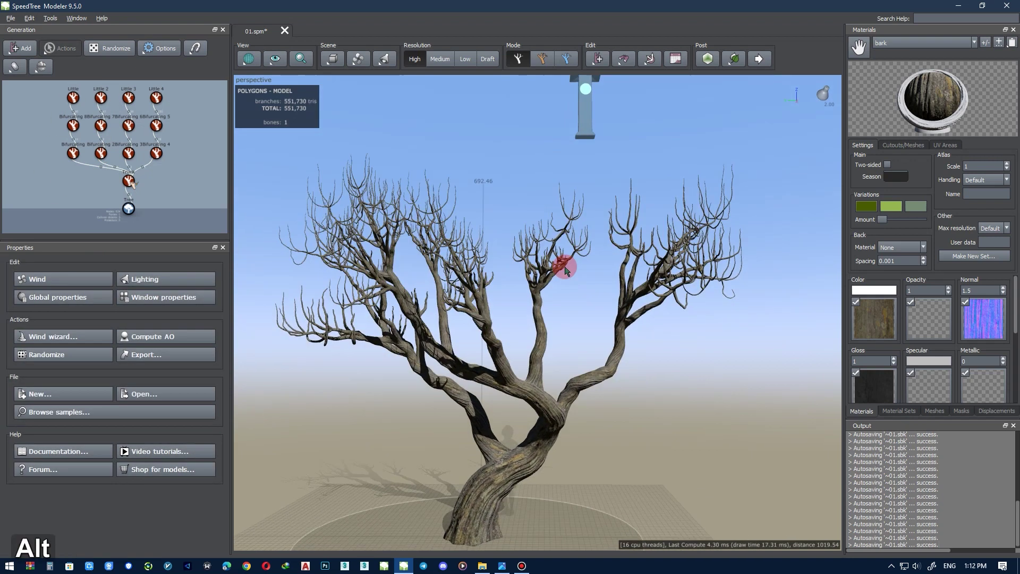
{"action": "middle_click", "coordinate": [563, 276], "text": "alt"}
{"action": "scroll", "coordinate": [617, 246], "scroll_direction": "up", "scroll_amount": 1}
{"action": "middle_click", "coordinate": [616, 246]}
{"action": "scroll", "coordinate": [622, 252], "scroll_direction": "down", "scroll_amount": 1}
{"action": "middle_click_drag", "start_coordinate": [623, 250], "coordinate": [606, 187], "text": "alt"}
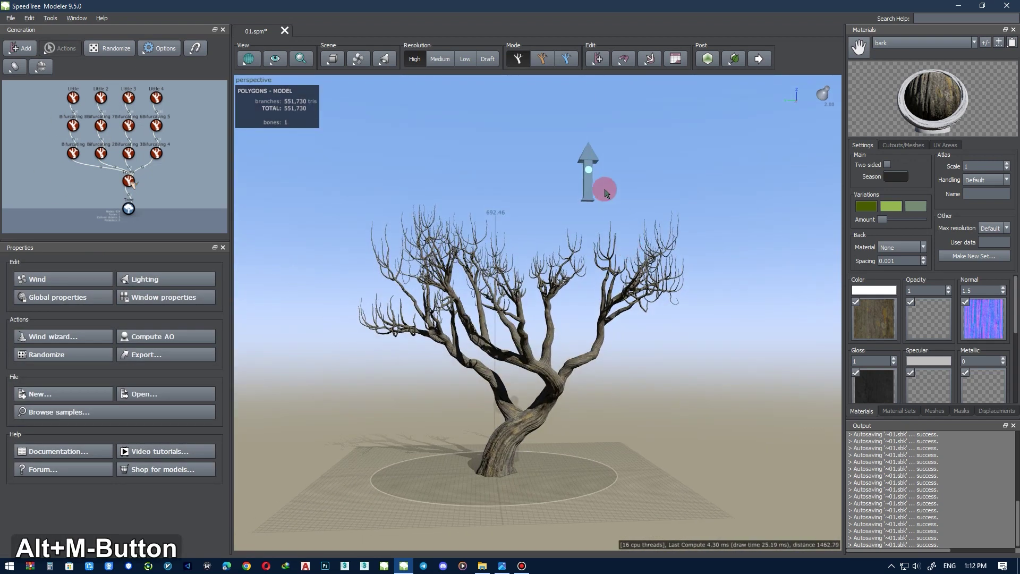
{"action": "left_click", "coordinate": [594, 187]}
{"action": "key", "text": "ctrl+s"}
Delete the stray drooping Little nodes on the isolated outer limb in node mode, and save the tree
{"action": "scroll", "coordinate": [706, 310], "scroll_direction": "up", "scroll_amount": 5}
{"action": "middle_click_drag", "start_coordinate": [706, 305], "coordinate": [518, 303]}
{"action": "left_click", "coordinate": [542, 59]}
{"action": "left_click", "coordinate": [580, 301]}
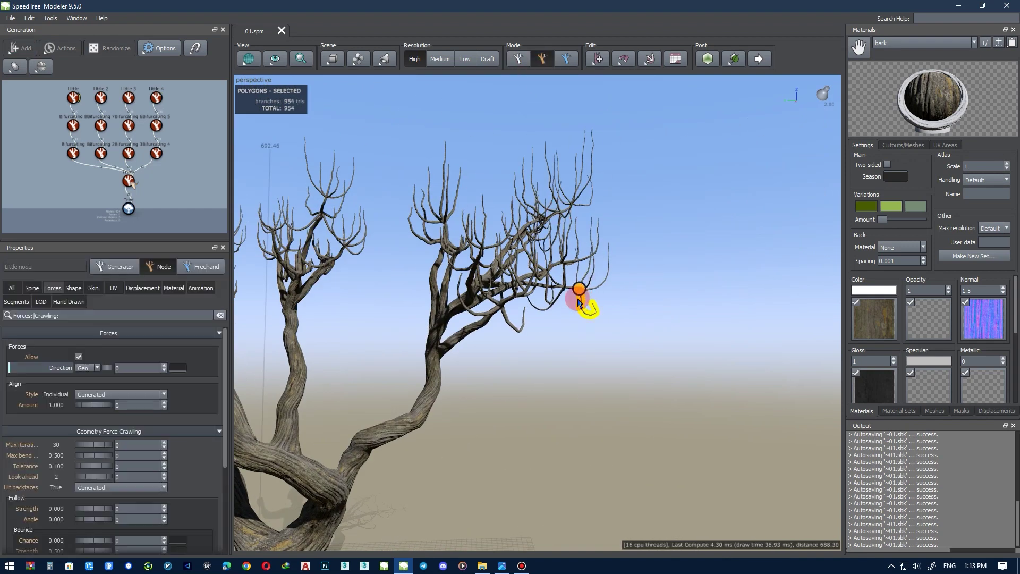
{"action": "key", "text": "Delete"}
{"action": "left_click", "coordinate": [556, 290]}
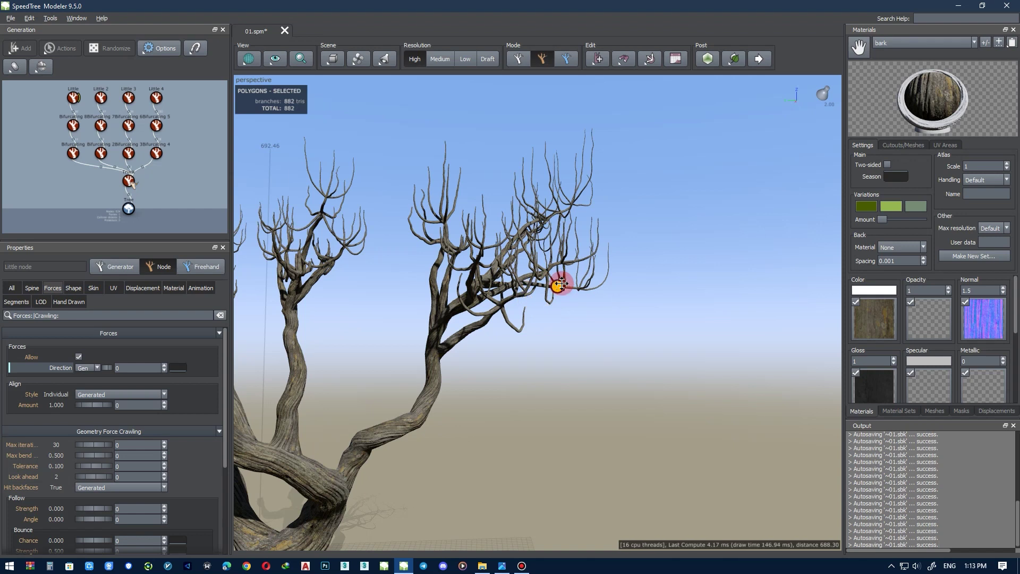
{"action": "left_click", "coordinate": [479, 314]}
{"action": "key", "text": "Delete"}
{"action": "scroll", "coordinate": [479, 324], "scroll_direction": "down", "scroll_amount": 5}
{"action": "middle_click_drag", "start_coordinate": [460, 357], "coordinate": [593, 314]}
{"action": "left_click", "coordinate": [594, 314]}
{"action": "key", "text": "ctrl+s"}
Add a Twigs branch generator onto the Little generator
{"action": "left_click", "coordinate": [73, 98]}
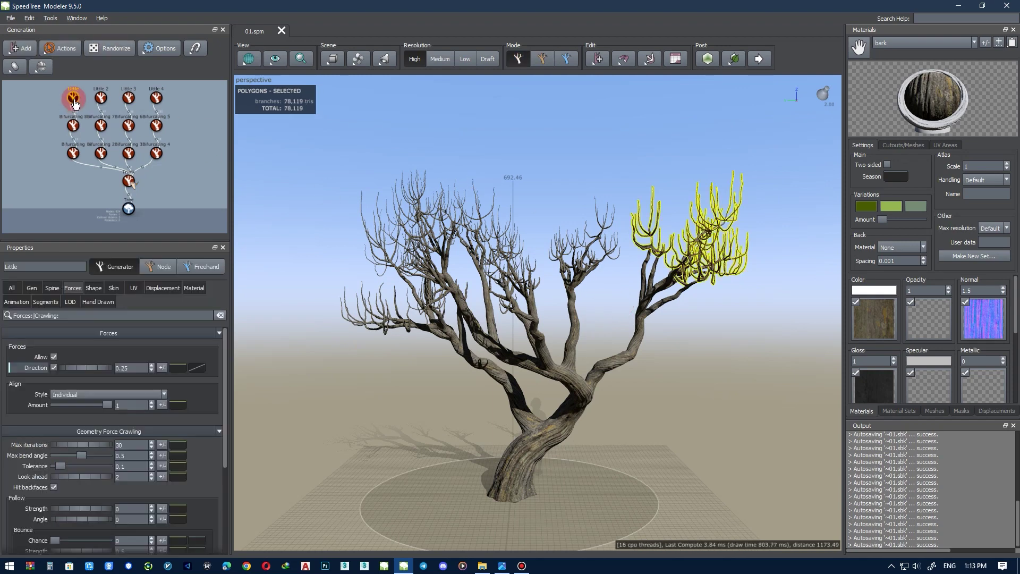
{"action": "right_click", "coordinate": [74, 99]}
{"action": "mouse_move", "coordinate": [122, 108]}
{"action": "mouse_move", "coordinate": [269, 240]}
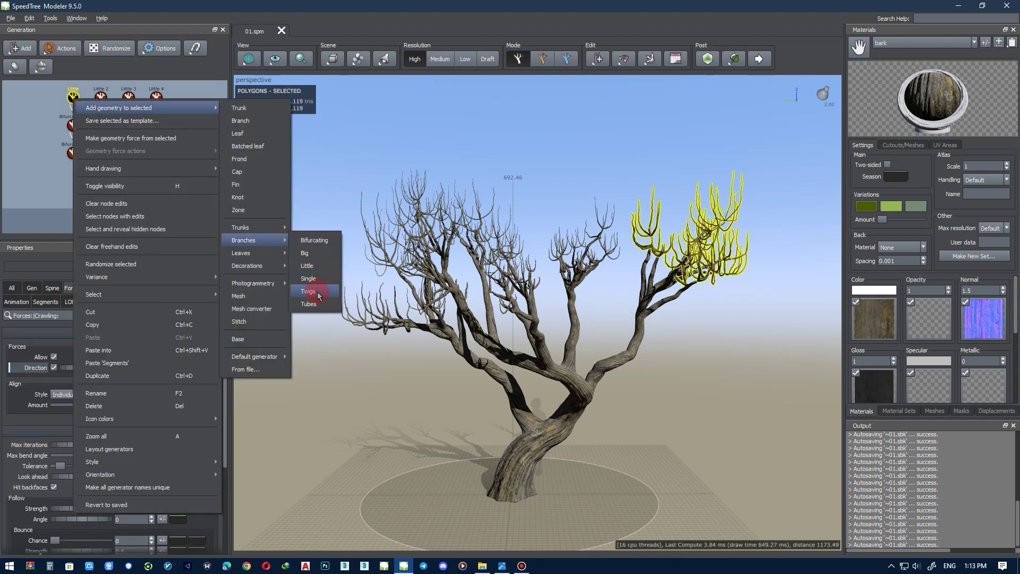
{"action": "left_click", "coordinate": [317, 295]}
{"action": "scroll", "coordinate": [733, 260], "scroll_direction": "up", "scroll_amount": 5}
{"action": "middle_click_drag", "start_coordinate": [700, 258], "coordinate": [603, 305]}
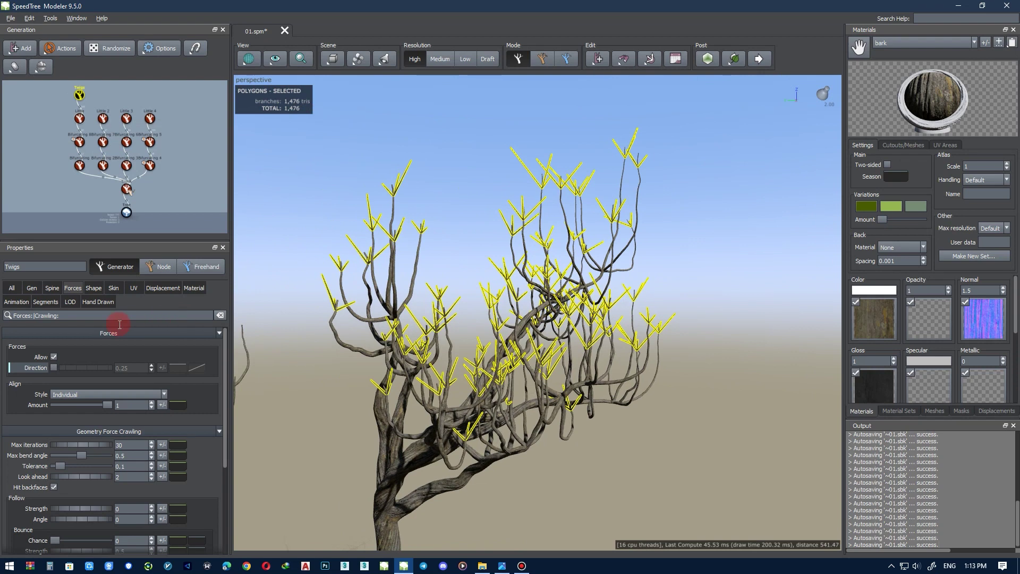
Show the wireframe and set the Twigs generator's absolute radial segments to 8
{"action": "left_click", "coordinate": [45, 302]}
{"action": "left_click", "coordinate": [248, 58]}
{"action": "scroll", "coordinate": [329, 253], "scroll_direction": "up", "scroll_amount": 5}
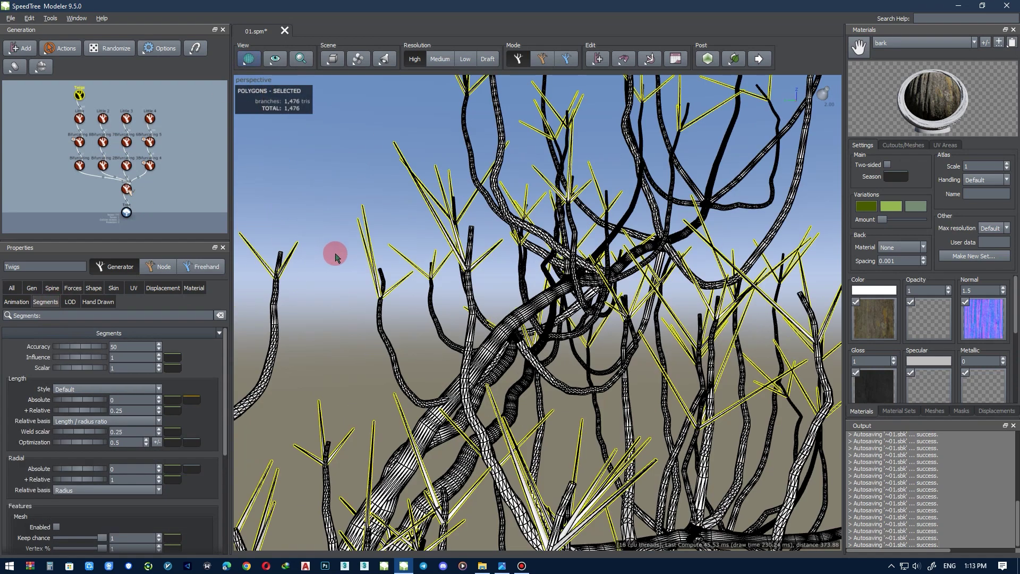
{"action": "scroll", "coordinate": [335, 257], "scroll_direction": "down", "scroll_amount": 1}
{"action": "type", "text": "3"}
{"action": "key", "text": "Return"}
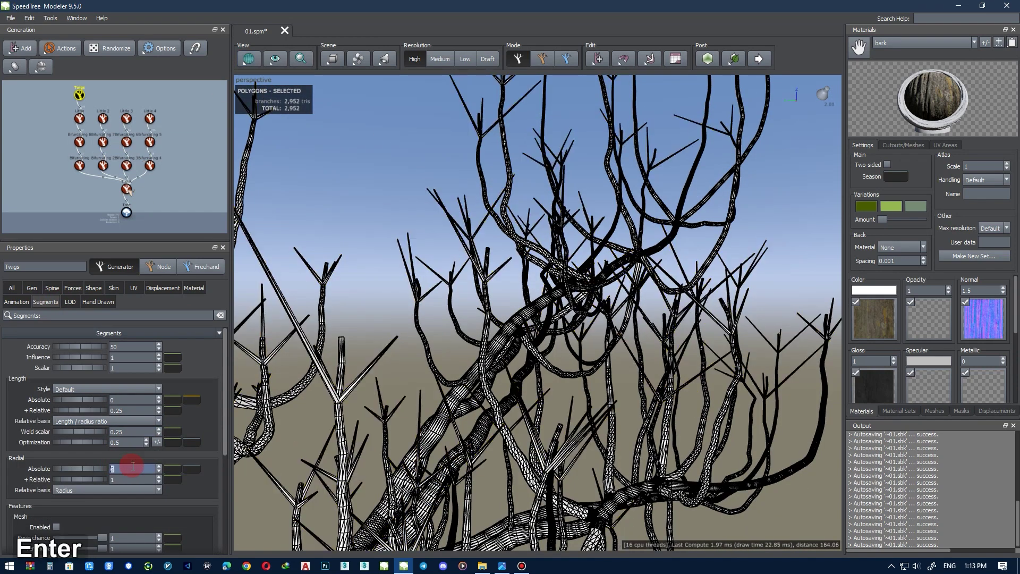
Set the Twigs generator's absolute length segments to 20 and return to the shaded view
{"action": "left_click", "coordinate": [121, 440]}
{"action": "left_click_drag", "start_coordinate": [75, 401], "coordinate": [186, 392]}
{"action": "double_click", "coordinate": [135, 401]}
{"action": "type", "text": "20"}
{"action": "key", "text": "Return"}
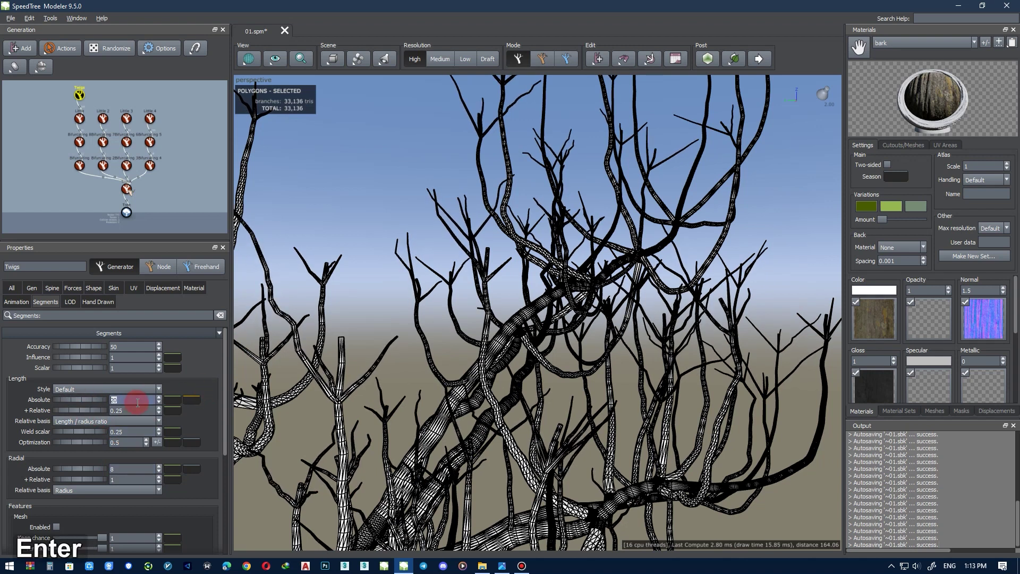
{"action": "left_click", "coordinate": [251, 59]}
{"action": "left_click", "coordinate": [264, 70]}
{"action": "scroll", "coordinate": [395, 283], "scroll_direction": "down", "scroll_amount": 5}
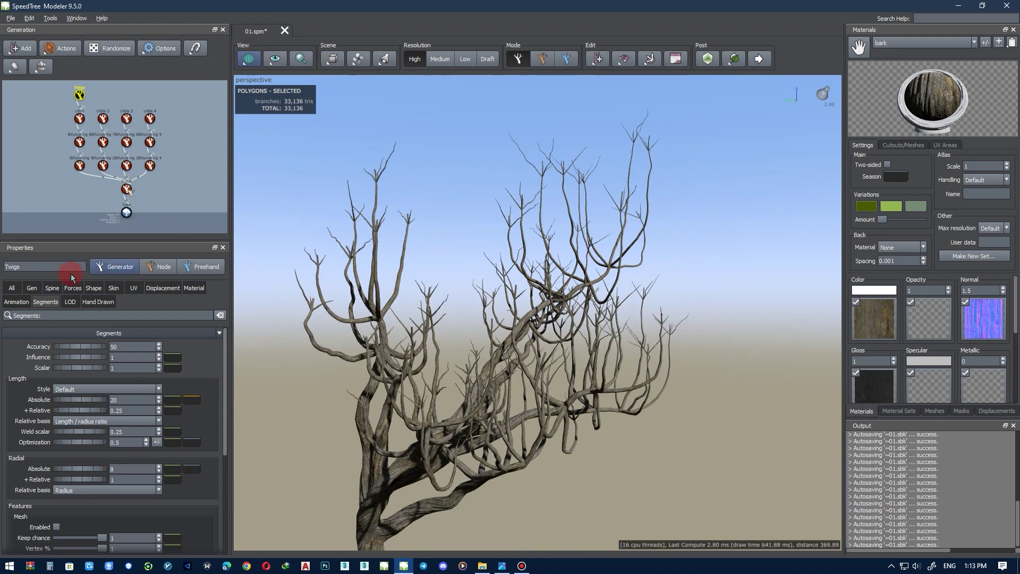
Set the Twigs generator's late spine noise Amount to 0.3
{"action": "left_click", "coordinate": [52, 287]}
{"action": "left_click_drag", "start_coordinate": [225, 379], "coordinate": [227, 523]}
{"action": "scroll", "coordinate": [228, 522], "scroll_direction": "up", "scroll_amount": 5}
{"action": "left_click", "coordinate": [133, 412]}
{"action": "type", "text": "0"}
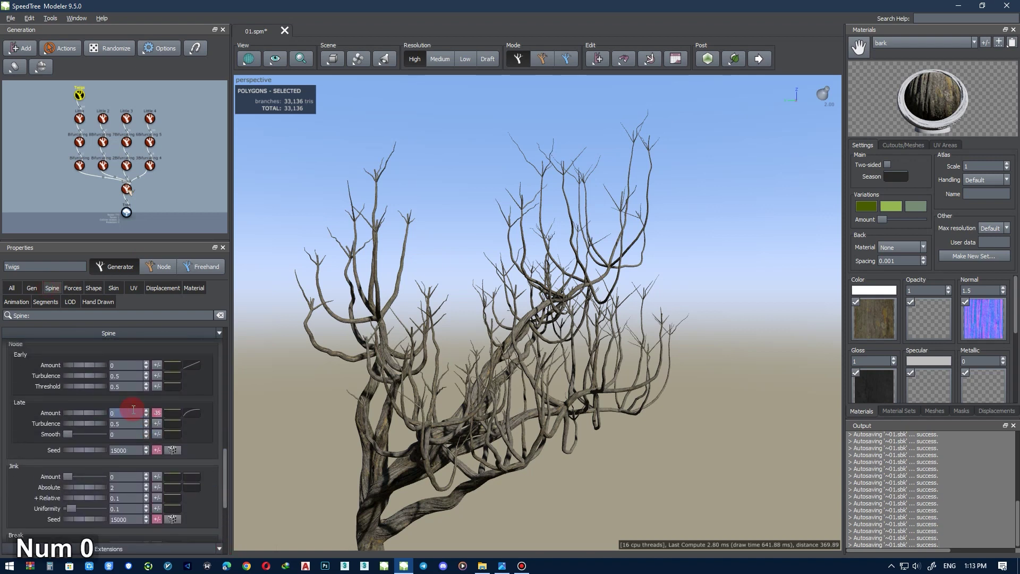
{"action": "type", "text": ".25"}
{"action": "key", "text": "Return"}
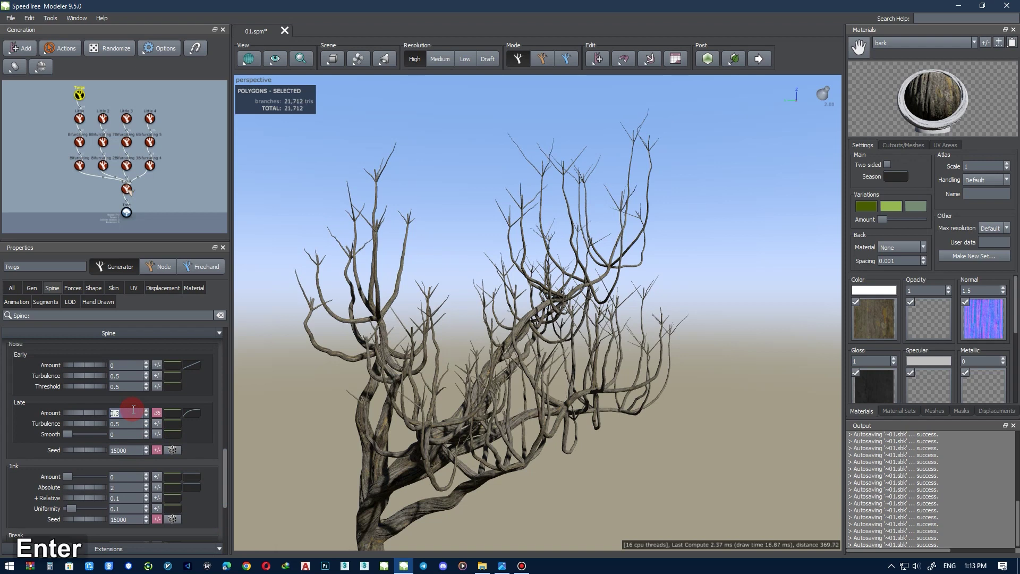
Set the late spine noise Amount to 0.4 on the Little, Little 2, Little 3 and Little 4 generators
{"action": "left_click", "coordinate": [79, 117]}
{"action": "type", "text": "0.4"}
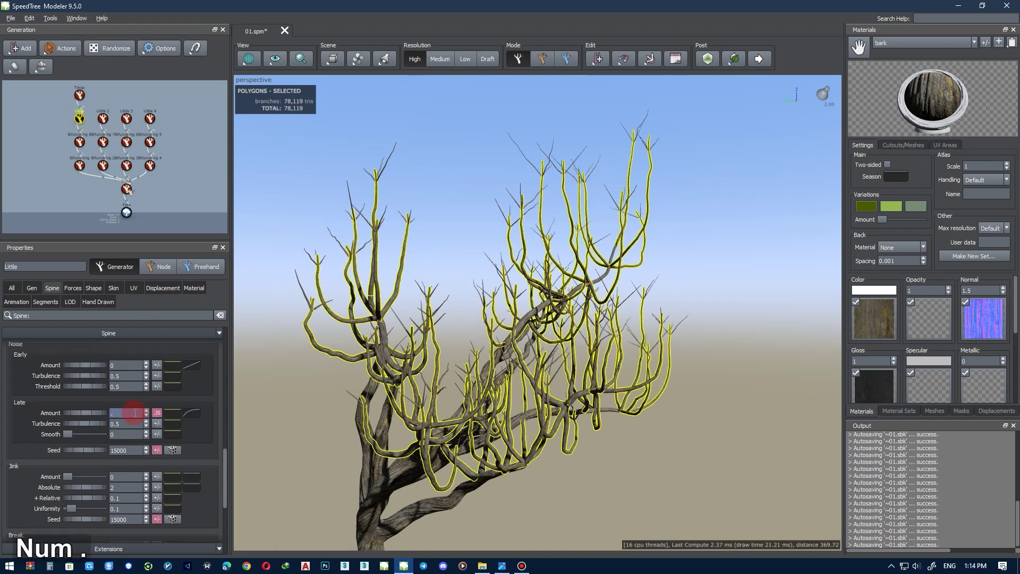
{"action": "key", "text": "Return"}
{"action": "left_click", "coordinate": [96, 127]}
{"action": "type", "text": "0.4"}
{"action": "left_click", "coordinate": [127, 119]}
{"action": "left_click", "coordinate": [150, 118]}
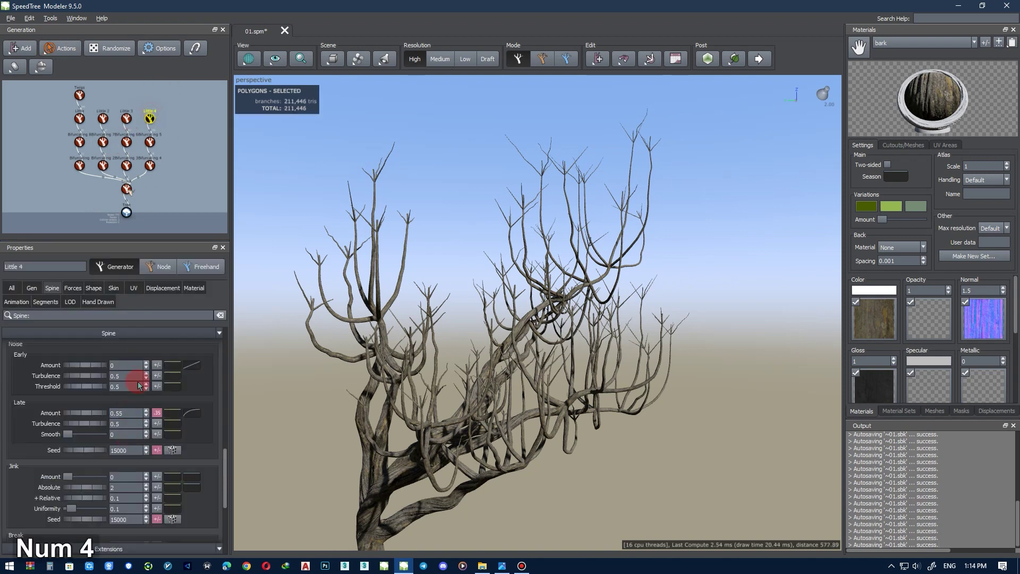
Review the Little 4 generator's skin settings and examine the small branches across the crown
{"action": "left_click", "coordinate": [52, 288]}
{"action": "left_click", "coordinate": [114, 288]}
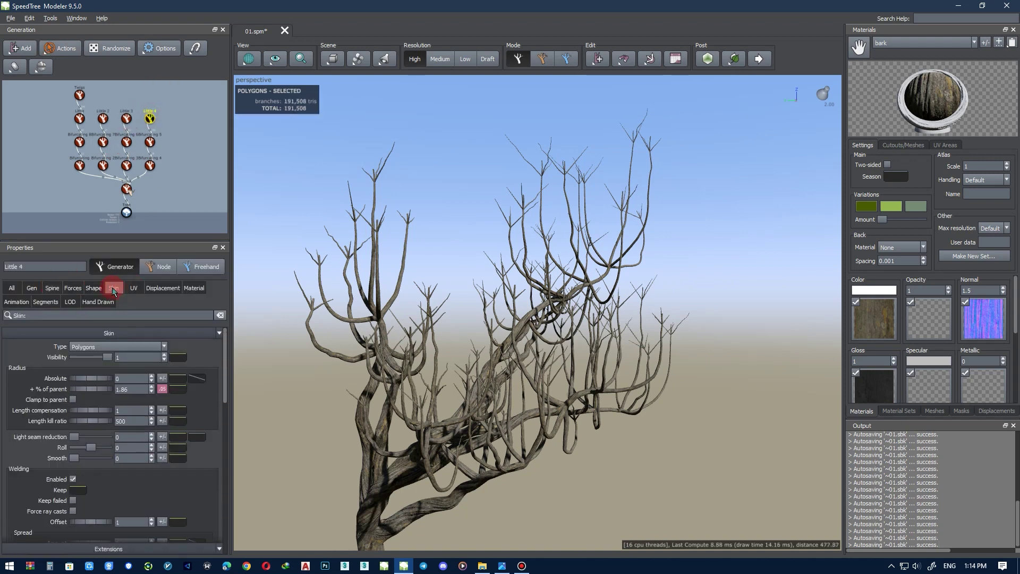
{"action": "scroll", "coordinate": [458, 265], "scroll_direction": "down", "scroll_amount": 3}
{"action": "left_click", "coordinate": [163, 136]}
{"action": "middle_click_drag", "start_coordinate": [412, 215], "coordinate": [501, 194]}
{"action": "key", "text": "alt+w"}
{"action": "scroll", "coordinate": [599, 200], "scroll_direction": "up", "scroll_amount": 2}
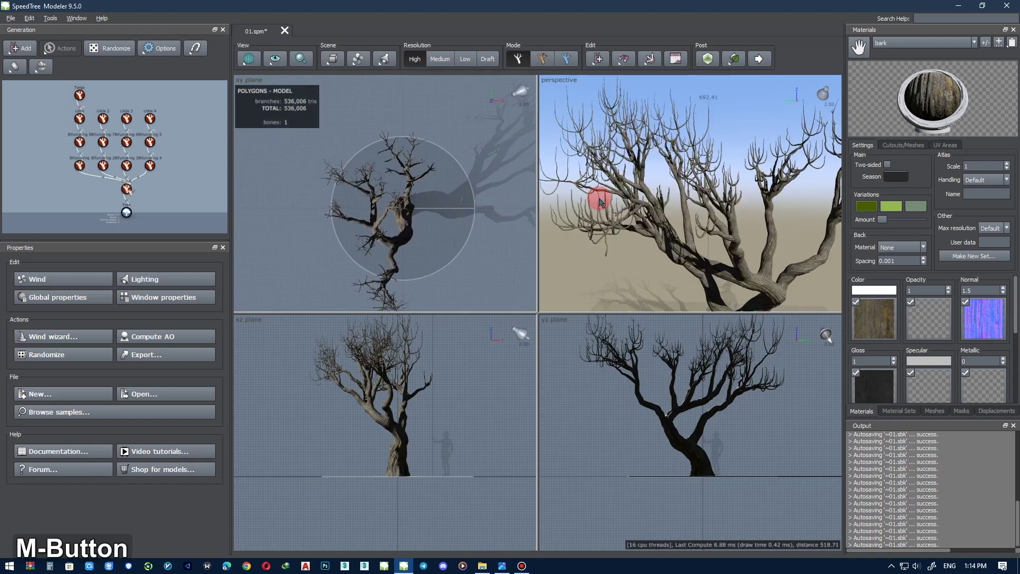
{"action": "key", "text": "alt+w"}
{"action": "scroll", "coordinate": [599, 199], "scroll_direction": "down", "scroll_amount": 3}
Raise the bark color map's contrast and saturation slightly, and reset its red and brightness adjustments
{"action": "middle_click_drag", "start_coordinate": [583, 210], "coordinate": [542, 333], "text": "alt"}
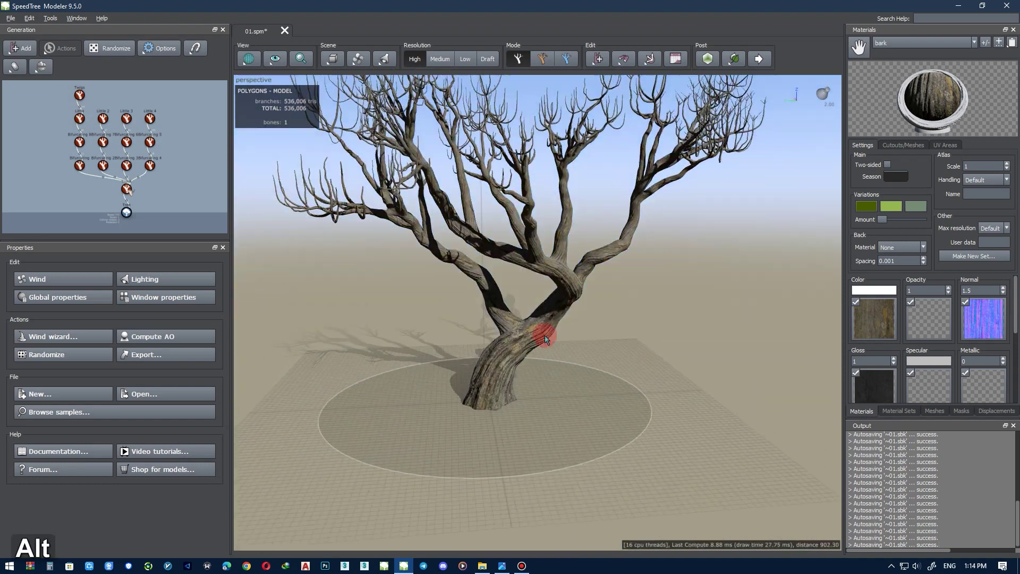
{"action": "scroll", "coordinate": [542, 333], "scroll_direction": "up", "scroll_amount": 3}
{"action": "left_click", "coordinate": [878, 333]}
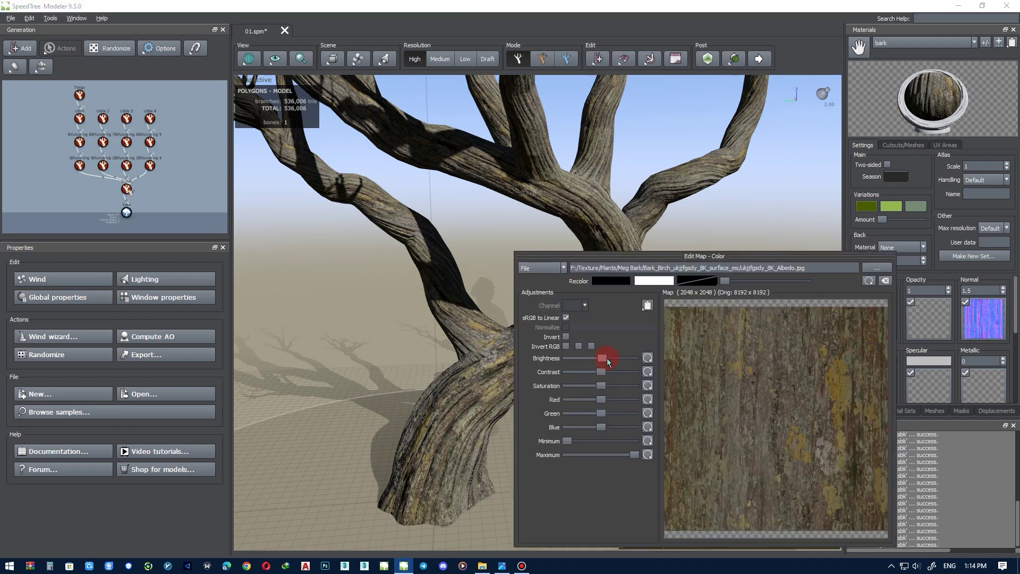
{"action": "left_click_drag", "start_coordinate": [609, 362], "coordinate": [605, 361]}
{"action": "left_click_drag", "start_coordinate": [616, 382], "coordinate": [589, 400]}
{"action": "left_click", "coordinate": [647, 399]}
{"action": "mouse_move", "coordinate": [568, 440]}
{"action": "left_mouse_down"}
{"action": "mouse_move", "coordinate": [577, 440]}
{"action": "mouse_move", "coordinate": [565, 440]}
{"action": "left_mouse_up"}
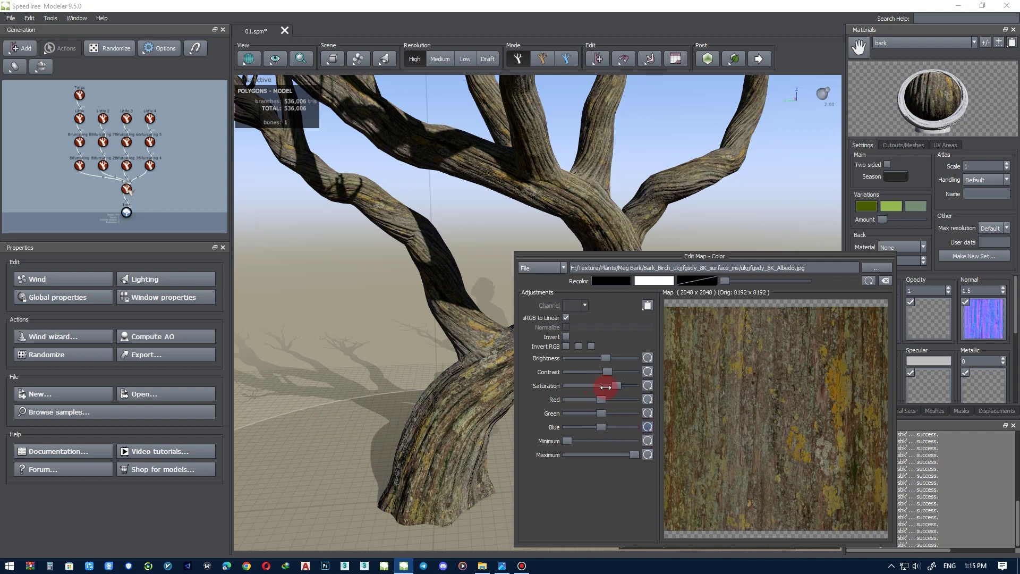
{"action": "left_click_drag", "start_coordinate": [611, 359], "coordinate": [608, 359]}
{"action": "left_click", "coordinate": [648, 358]}
{"action": "left_click", "coordinate": [414, 369]}
Save the tree with the adjusted bark color
{"action": "scroll", "coordinate": [517, 311], "scroll_direction": "down", "scroll_amount": 3}
{"action": "mouse_move", "coordinate": [517, 312]}
{"action": "left_mouse_down", "text": "alt"}
{"action": "mouse_move", "coordinate": [526, 330]}
{"action": "mouse_move", "coordinate": [512, 328]}
{"action": "left_mouse_up", "text": "alt"}
{"action": "scroll", "coordinate": [520, 334], "scroll_direction": "down", "scroll_amount": 2}
{"action": "key", "text": "ctrl+s"}
{"action": "scroll", "coordinate": [529, 324], "scroll_direction": "down", "scroll_amount": 1}
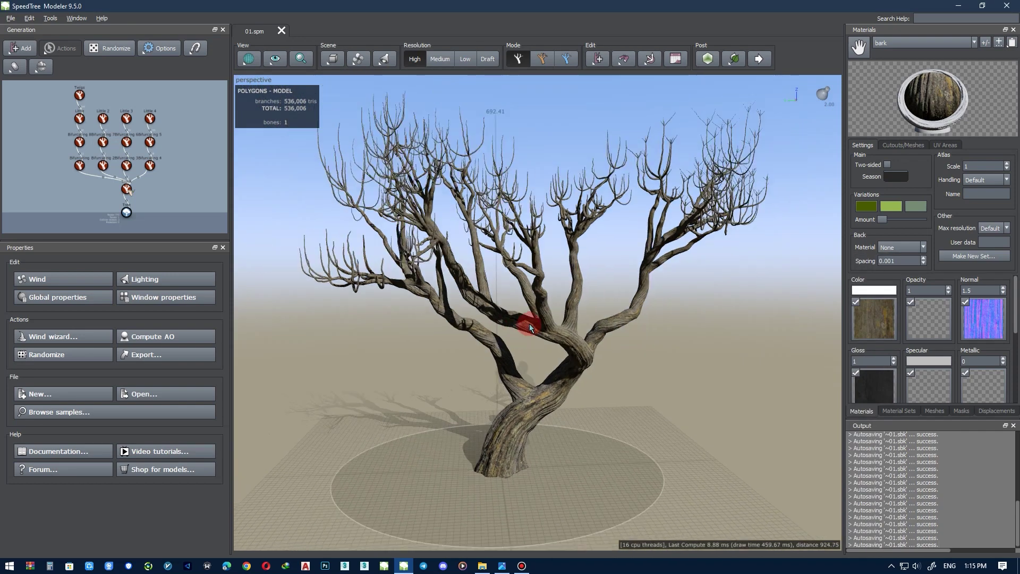
Examine the Twigs branches up close and the crown's shape in the orthographic views
{"action": "left_click", "coordinate": [81, 96]}
{"action": "scroll", "coordinate": [476, 200], "scroll_direction": "up", "scroll_amount": 3}
{"action": "middle_click_drag", "start_coordinate": [607, 152], "coordinate": [486, 169]}
{"action": "middle_click", "coordinate": [521, 217]}
{"action": "left_click", "coordinate": [485, 170]}
{"action": "middle_click_drag", "start_coordinate": [446, 351], "coordinate": [456, 392]}
{"action": "scroll", "coordinate": [456, 393], "scroll_direction": "up", "scroll_amount": 3}
{"action": "left_click", "coordinate": [456, 392]}
{"action": "middle_click_drag", "start_coordinate": [449, 233], "coordinate": [503, 245]}
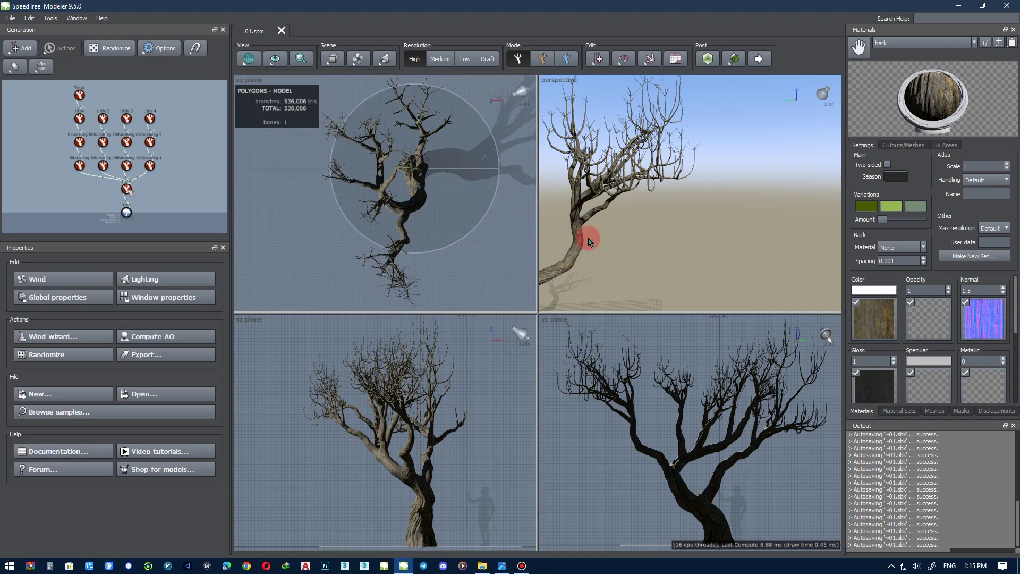
Set the interval frequency of the Twigs generator to 20
{"action": "key", "text": "z"}
{"action": "middle_click", "coordinate": [611, 241]}
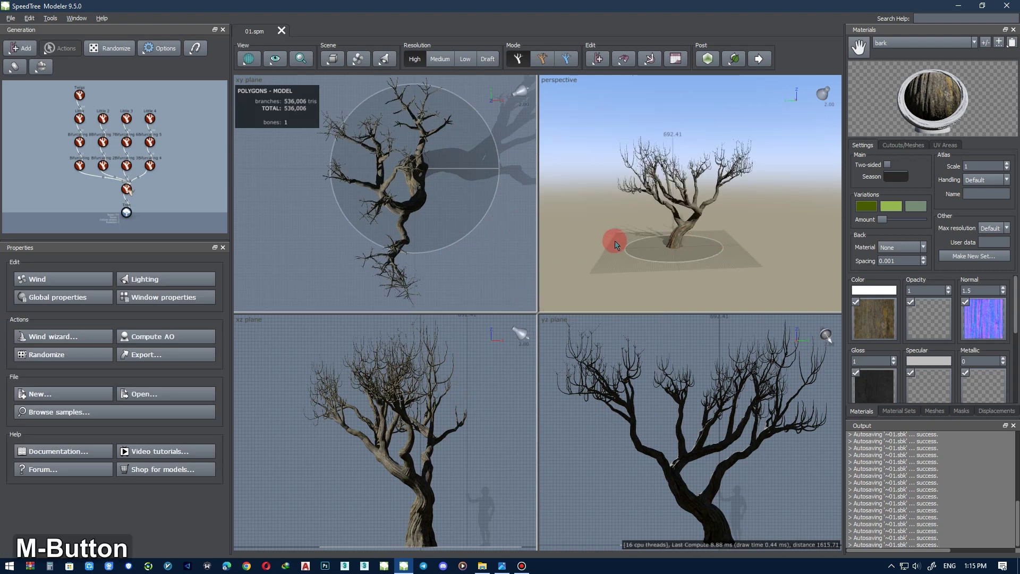
{"action": "left_click", "coordinate": [80, 95]}
{"action": "scroll", "coordinate": [742, 173], "scroll_direction": "up", "scroll_amount": 3}
{"action": "middle_click_drag", "start_coordinate": [743, 173], "coordinate": [660, 232]}
{"action": "middle_click_drag", "start_coordinate": [689, 187], "coordinate": [658, 214]}
{"action": "scroll", "coordinate": [658, 214], "scroll_direction": "up", "scroll_amount": 2}
{"action": "left_click", "coordinate": [32, 287]}
{"action": "double_click", "coordinate": [139, 367]}
{"action": "type", "text": "20"}
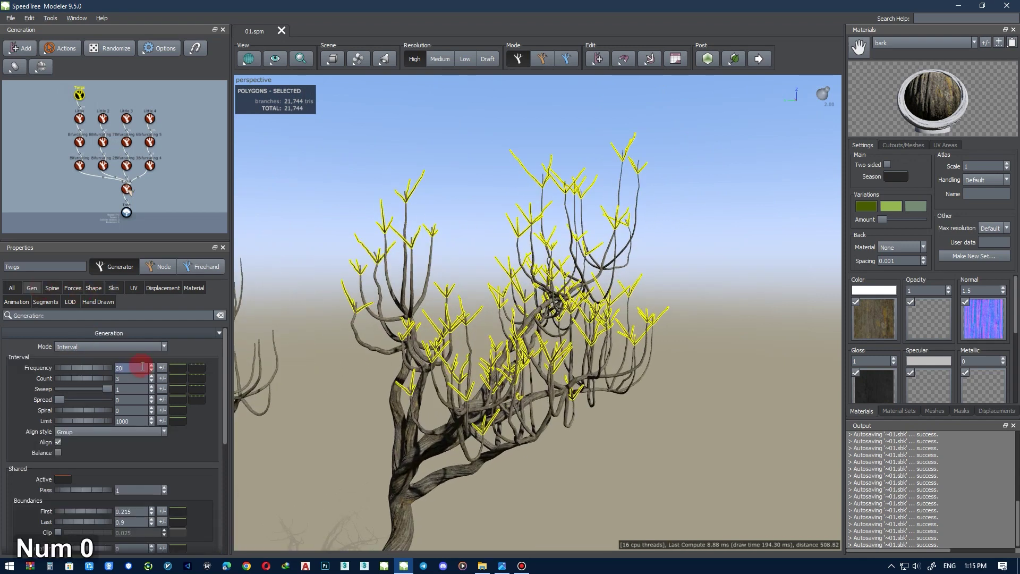
{"action": "key", "text": "Return"}
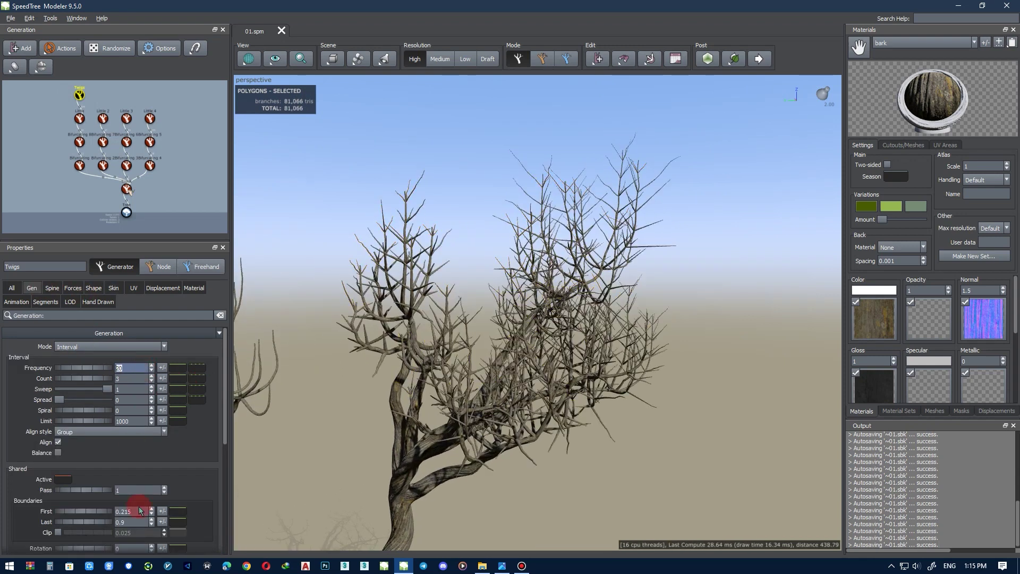
Set the Twigs' first boundary to 0.4 and their frequency to 15
{"action": "type", "text": "0.4"}
{"action": "key", "text": "Return"}
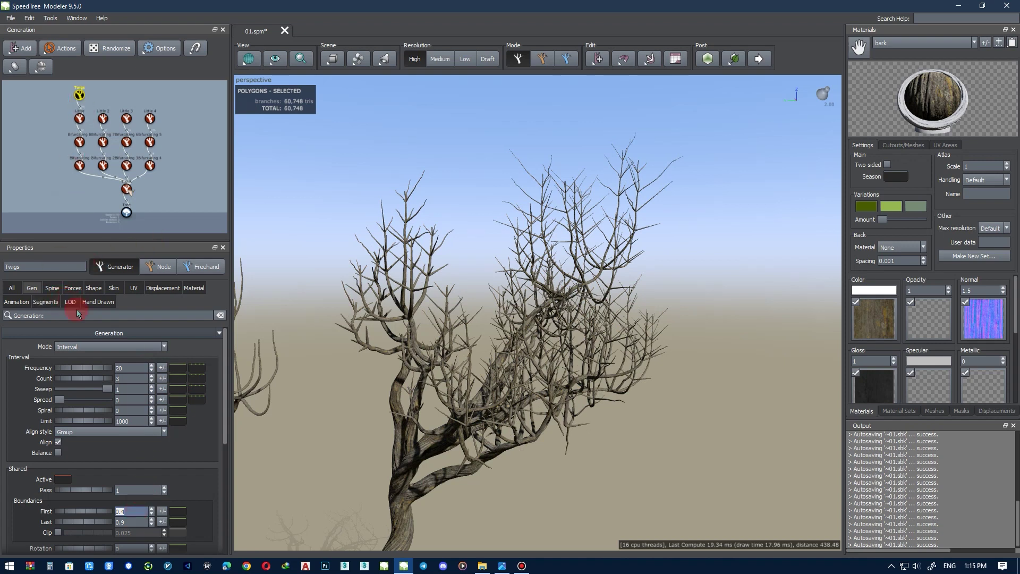
{"action": "type", "text": "15"}
{"action": "key", "text": "Return"}
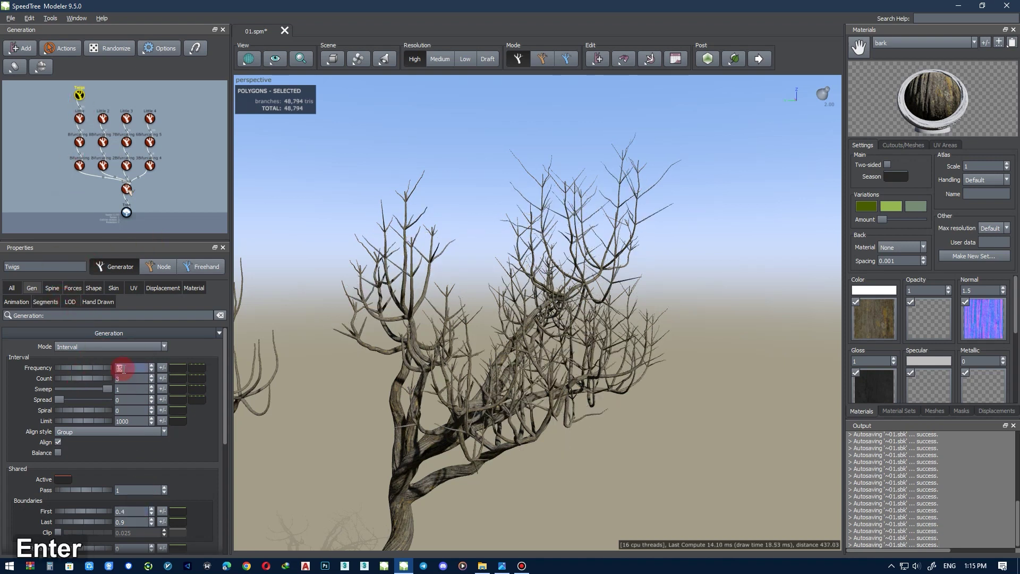
Adjust the lower generation settings of the Twigs generator and check the twigs on the crown
{"action": "left_click", "coordinate": [191, 267]}
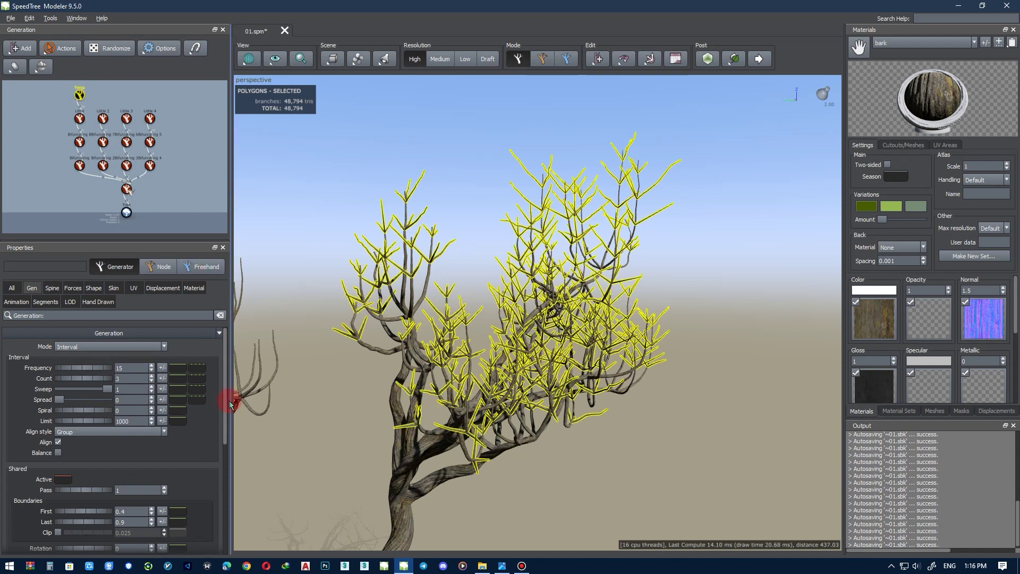
{"action": "scroll", "coordinate": [218, 452], "scroll_direction": "down", "scroll_amount": 10}
{"action": "left_click", "coordinate": [122, 460]}
{"action": "left_click", "coordinate": [88, 473]}
{"action": "left_click_drag", "start_coordinate": [223, 413], "coordinate": [224, 334]}
{"action": "mouse_move", "coordinate": [613, 389]}
{"action": "middle_mouse_down", "text": "alt"}
{"action": "mouse_move", "coordinate": [553, 381]}
{"action": "mouse_move", "coordinate": [607, 381]}
{"action": "mouse_move", "coordinate": [598, 381]}
{"action": "middle_mouse_up", "text": "alt"}
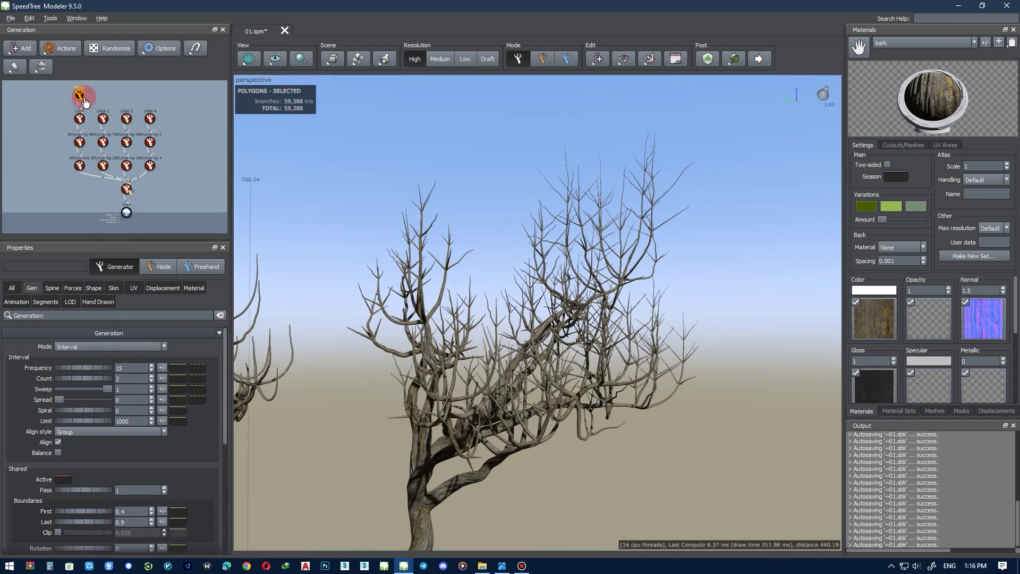
Give the Twigs' skin radius relative to the parent a variance of 0.2
{"action": "left_click", "coordinate": [56, 290]}
{"action": "left_click", "coordinate": [113, 288]}
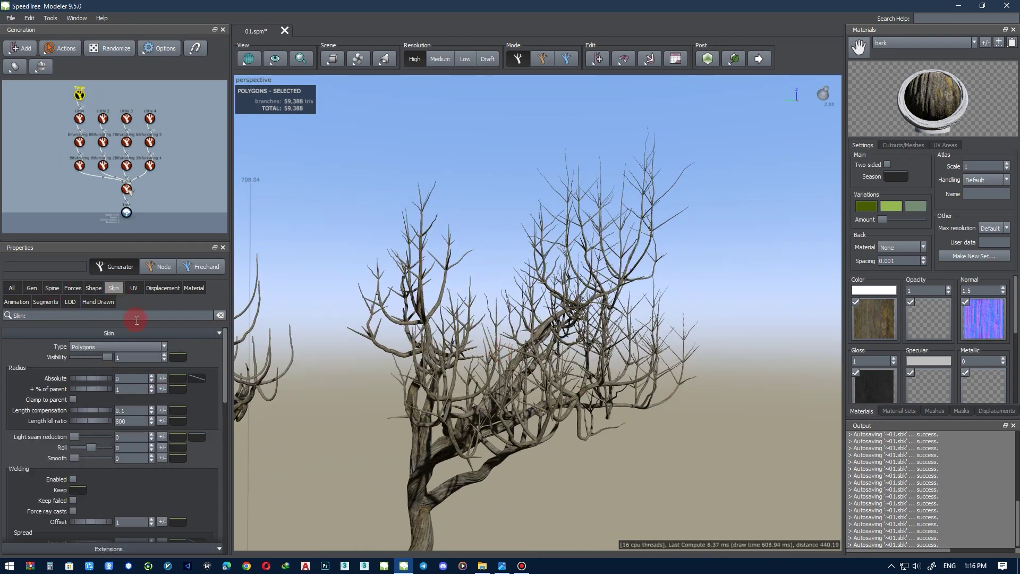
{"action": "left_click", "coordinate": [162, 389]}
{"action": "type", "text": ".2"}
{"action": "key", "text": "Return"}
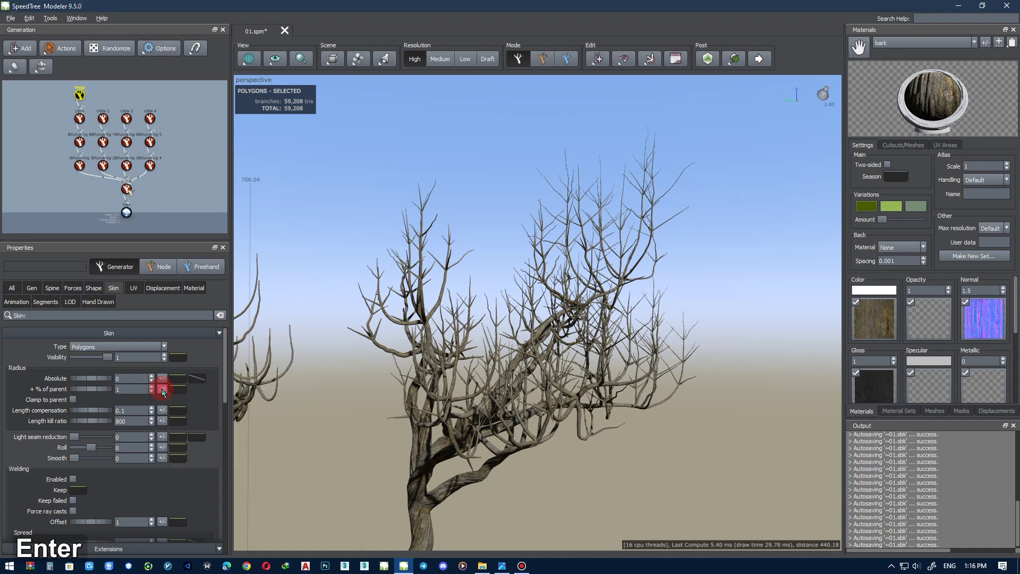
Try gravity variances of 0.2 and 0.1 on the Twigs' spine and settle on 0.05
{"action": "middle_click_drag", "start_coordinate": [415, 325], "coordinate": [454, 315]}
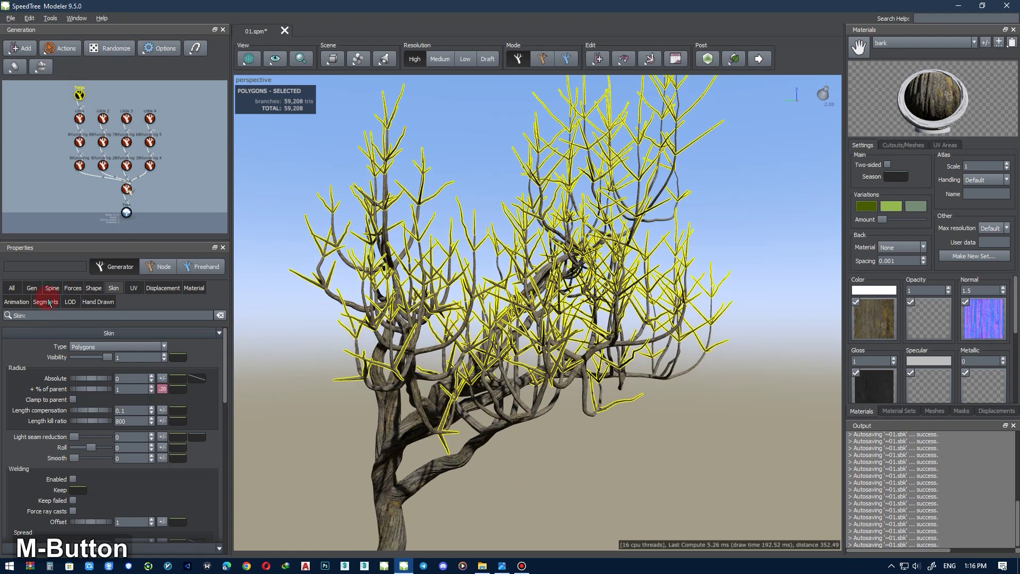
{"action": "left_click", "coordinate": [52, 288]}
{"action": "left_click_drag", "start_coordinate": [225, 368], "coordinate": [219, 506]}
{"action": "scroll", "coordinate": [216, 504], "scroll_direction": "down", "scroll_amount": 2}
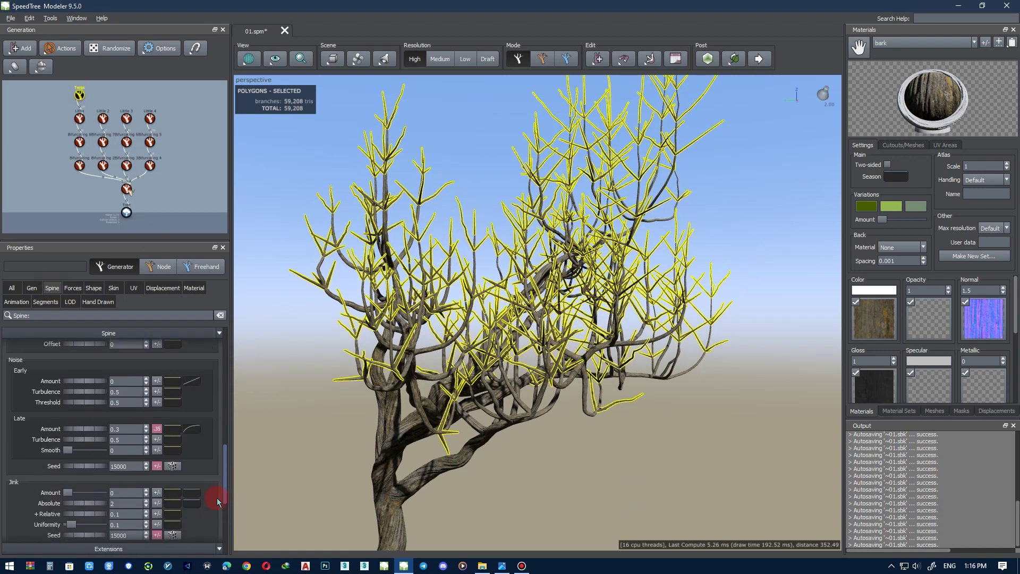
{"action": "scroll", "coordinate": [197, 519], "scroll_direction": "up", "scroll_amount": 10}
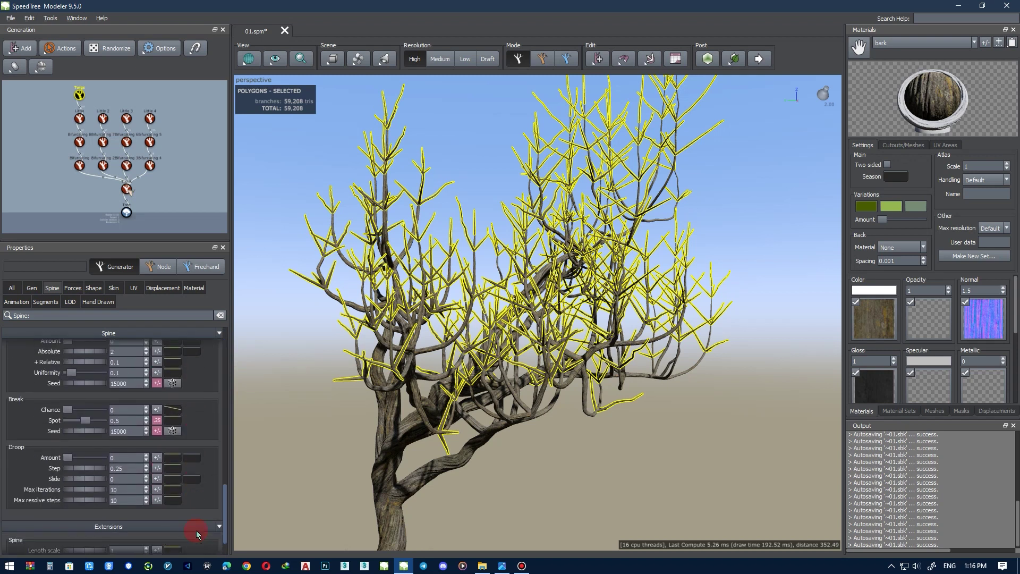
{"action": "left_click", "coordinate": [159, 401]}
{"action": "type", "text": ".2"}
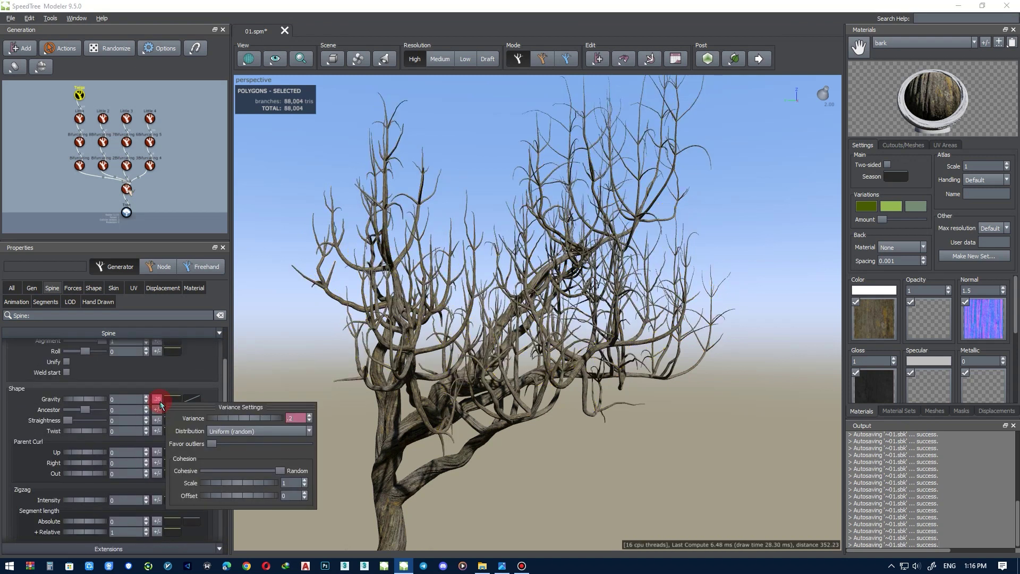
{"action": "key", "text": "BackSpace"}
{"action": "type", "text": "1"}
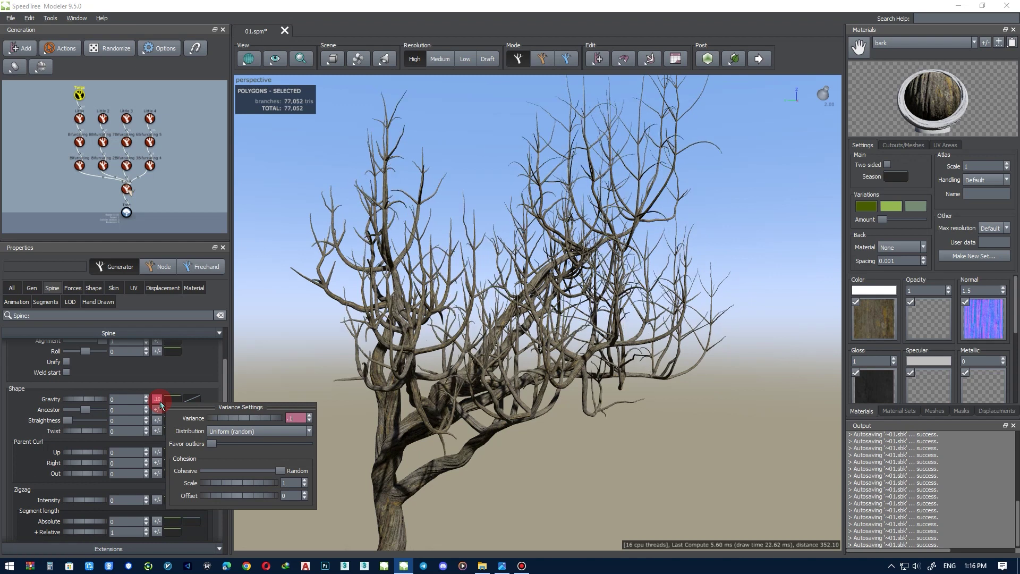
{"action": "key", "text": "BackSpace"}
{"action": "type", "text": "05"}
{"action": "key", "text": "Return"}
{"action": "scroll", "coordinate": [114, 371], "scroll_direction": "up", "scroll_amount": 3}
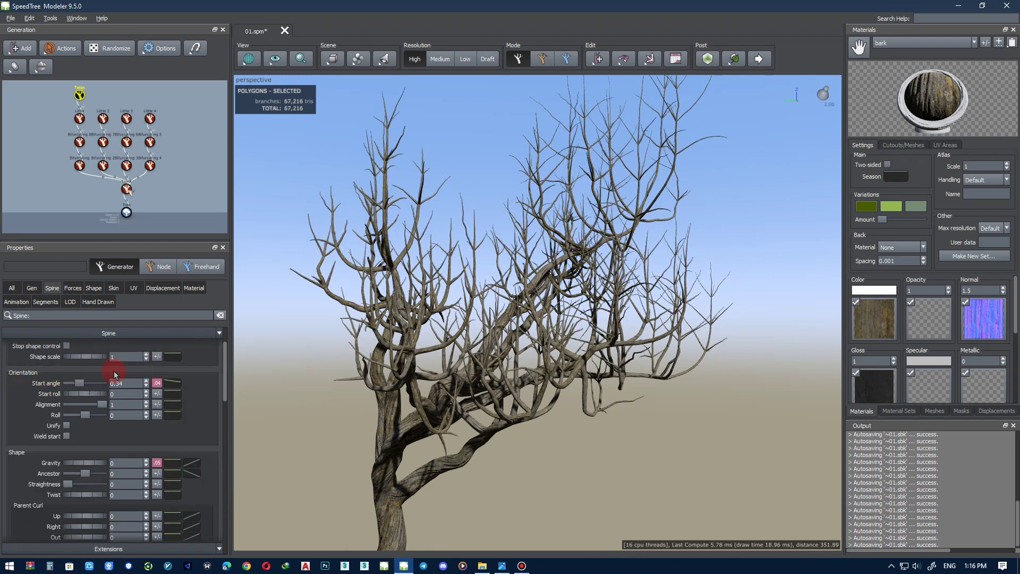
Set the spine gravity variance of the Little generator to 0.05
{"action": "left_click", "coordinate": [80, 120]}
{"action": "left_click", "coordinate": [157, 462]}
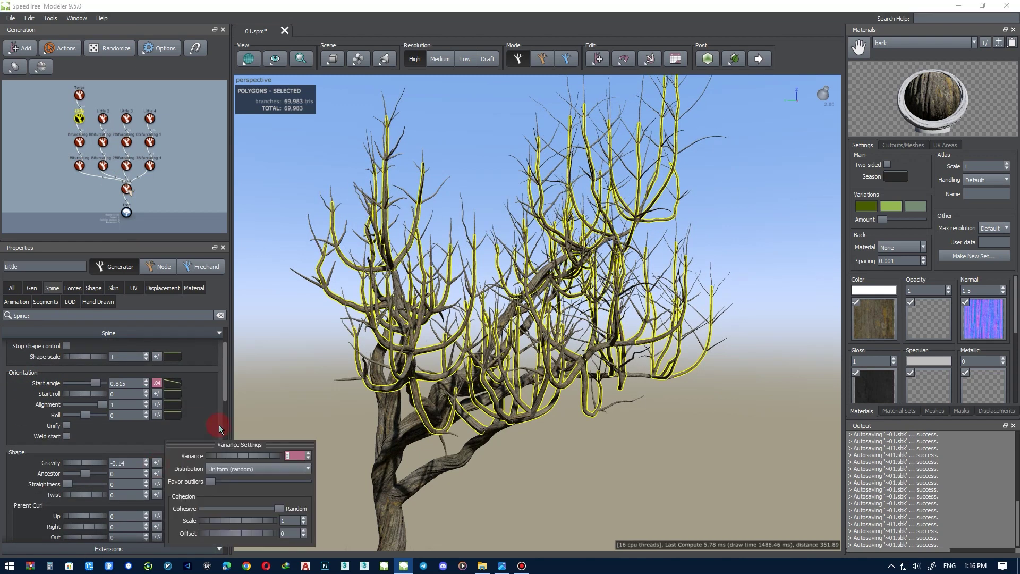
{"action": "type", "text": ".05"}
{"action": "key", "text": "Return"}
Give the Little 2, Little 3 and Little 4 generators the same 0.05 gravity variance
{"action": "left_click", "coordinate": [102, 118]}
{"action": "left_click", "coordinate": [157, 462]}
{"action": "type", "text": "0.0"}
{"action": "left_click", "coordinate": [127, 121]}
{"action": "left_click", "coordinate": [157, 462]}
{"action": "type", "text": "0.05"}
{"action": "left_click", "coordinate": [150, 118]}
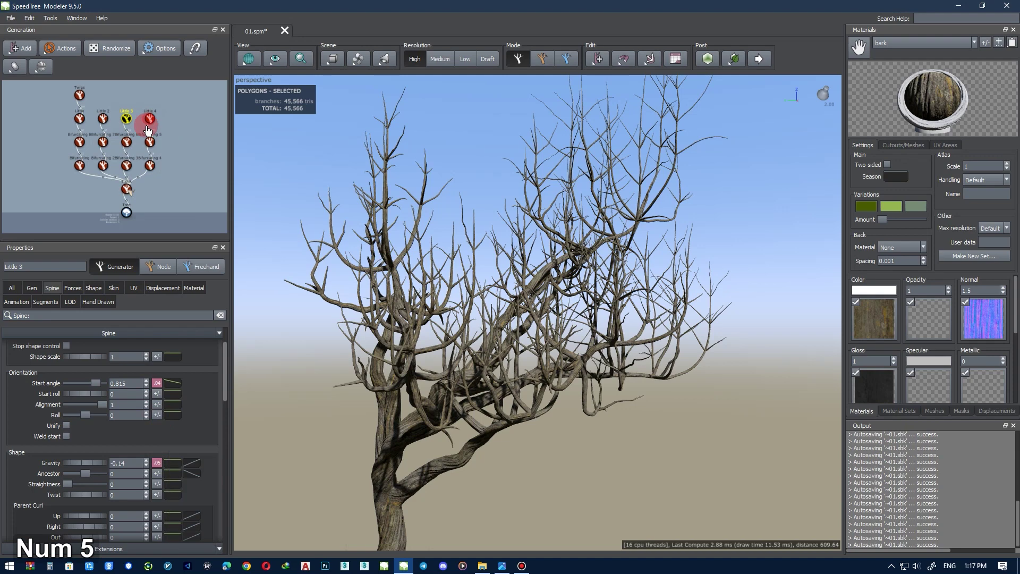
{"action": "left_click", "coordinate": [157, 414]}
{"action": "type", "text": "0"}
Duplicate the Twigs generator three times so that Little 2, Little 3 and Little 4 each carry twigs
{"action": "left_click", "coordinate": [79, 94]}
{"action": "scroll", "coordinate": [384, 307], "scroll_direction": "down", "scroll_amount": 5}
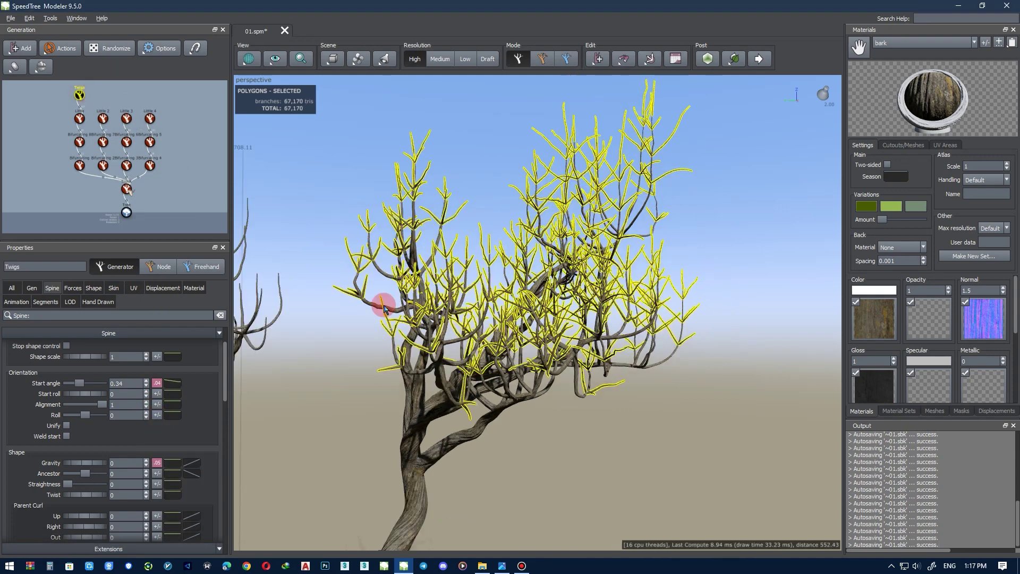
{"action": "middle_click_drag", "start_coordinate": [387, 305], "coordinate": [489, 273]}
{"action": "scroll", "coordinate": [488, 274], "scroll_direction": "down", "scroll_amount": 2}
{"action": "mouse_move", "coordinate": [488, 273]}
{"action": "left_mouse_down", "text": "alt"}
{"action": "mouse_move", "coordinate": [479, 280]}
{"action": "mouse_move", "coordinate": [501, 269]}
{"action": "left_mouse_up", "text": "alt"}
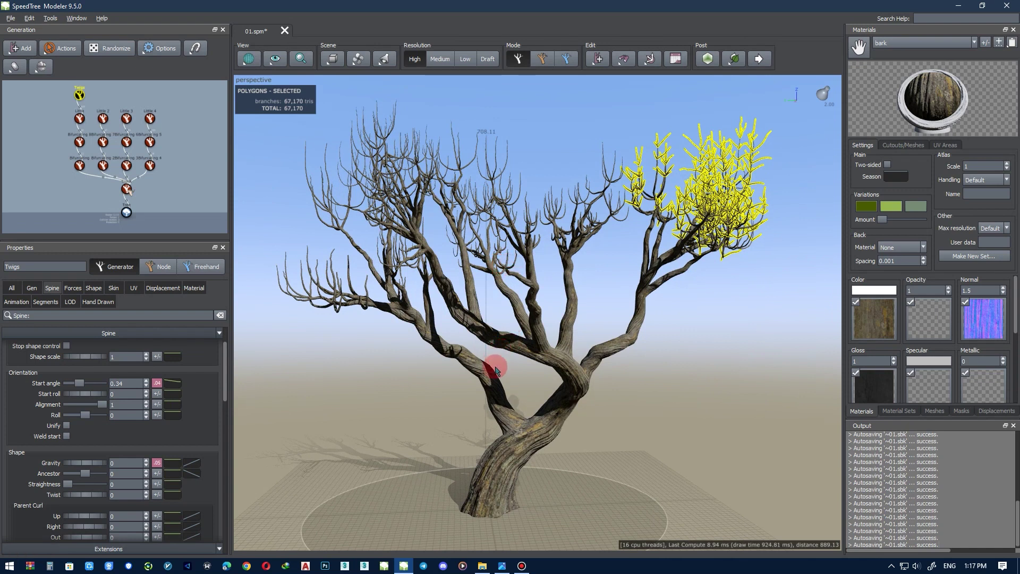
{"action": "key", "text": "ctrl+d"}
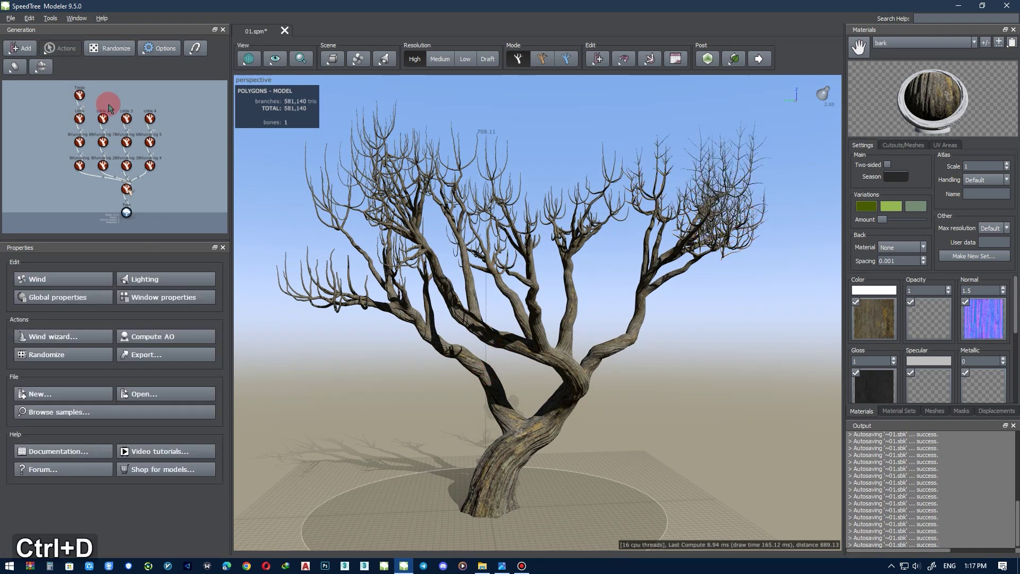
{"action": "key", "text": "ctrl+d"}
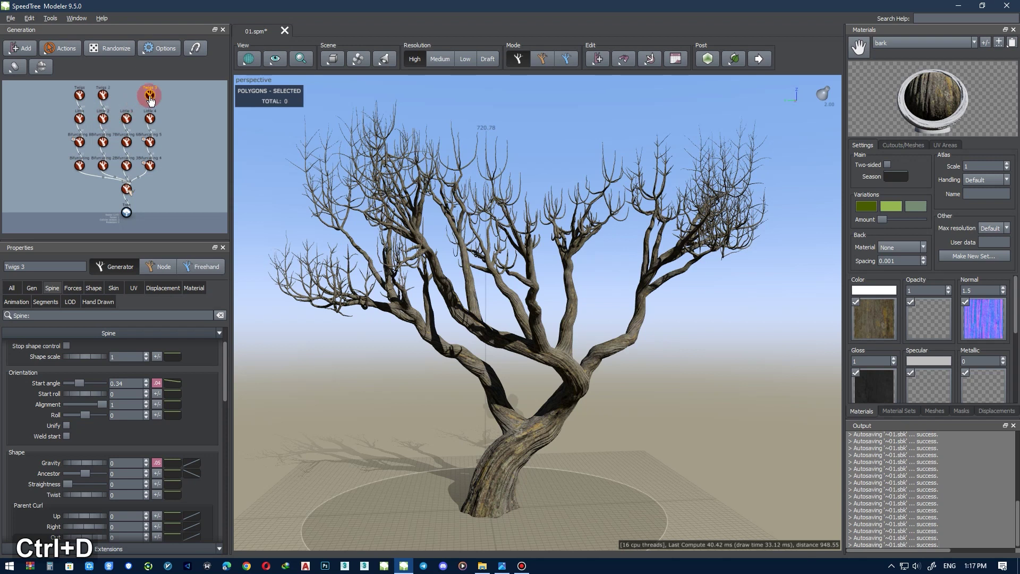
{"action": "key", "text": "ctrl+d"}
Save the tree with twigs on all four branch groups
{"action": "middle_click_drag", "start_coordinate": [556, 227], "coordinate": [531, 146], "text": "alt"}
{"action": "left_click", "coordinate": [530, 146]}
{"action": "key", "text": "ctrl+s"}
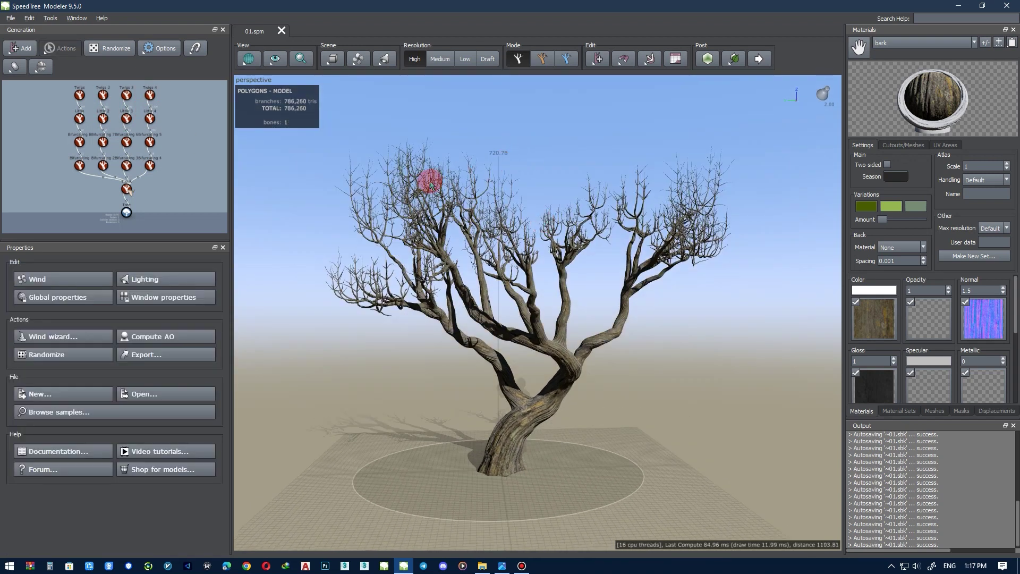
Adjust individual crown branches in Node mode and save the tree
{"action": "mouse_move", "coordinate": [406, 188]}
{"action": "left_mouse_down", "text": "alt"}
{"action": "mouse_move", "coordinate": [485, 221]}
{"action": "mouse_move", "coordinate": [478, 247]}
{"action": "mouse_move", "coordinate": [480, 230]}
{"action": "mouse_move", "coordinate": [456, 237]}
{"action": "mouse_move", "coordinate": [446, 257]}
{"action": "left_mouse_up", "text": "alt"}
{"action": "middle_click", "coordinate": [703, 209], "text": "alt"}
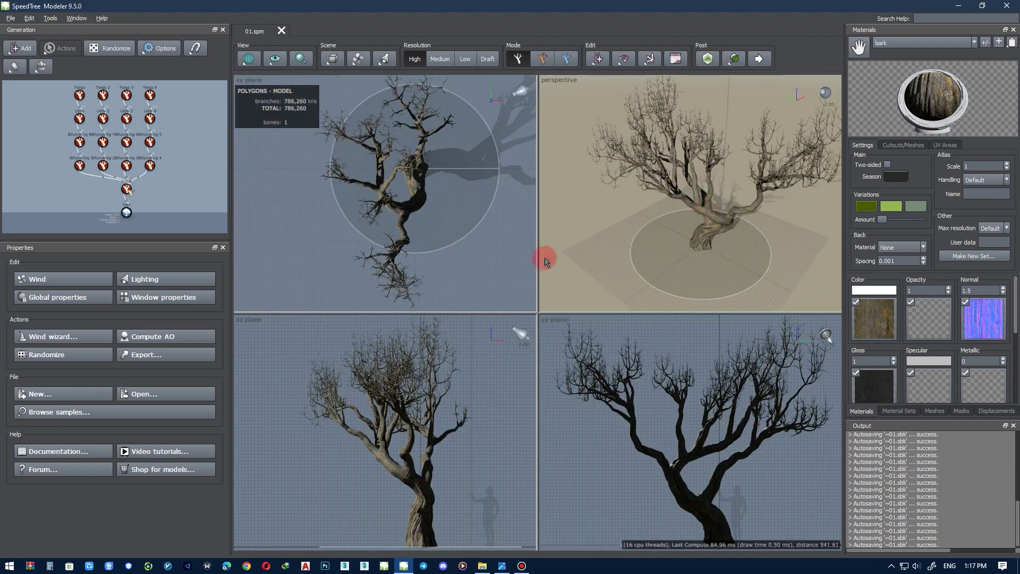
{"action": "middle_click", "coordinate": [686, 219]}
{"action": "mouse_move", "coordinate": [596, 235]}
{"action": "left_mouse_down", "text": "alt"}
{"action": "mouse_move", "coordinate": [580, 261]}
{"action": "mouse_move", "coordinate": [618, 249]}
{"action": "mouse_move", "coordinate": [561, 242]}
{"action": "mouse_move", "coordinate": [519, 77]}
{"action": "left_mouse_up", "text": "alt"}
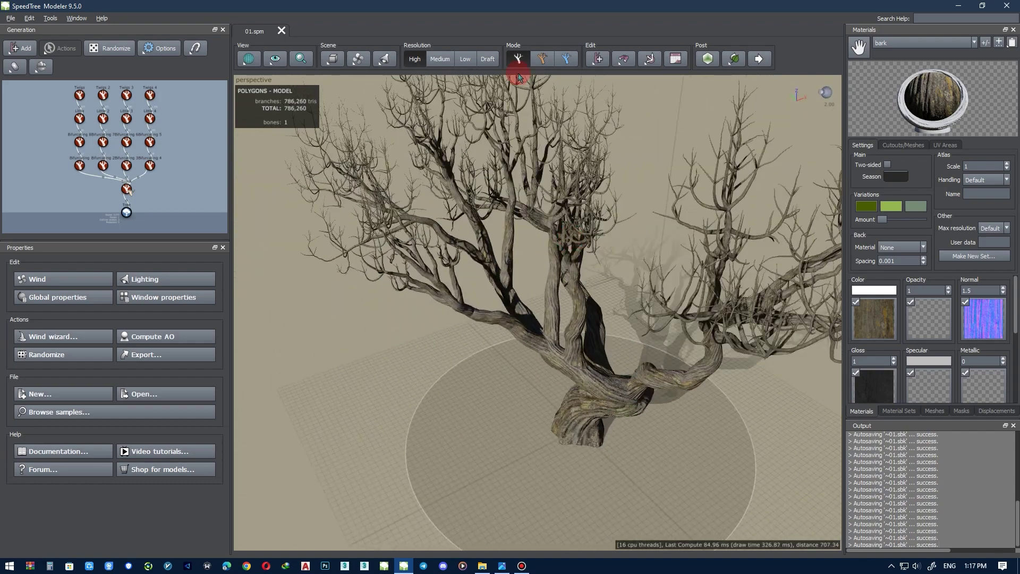
{"action": "left_click", "coordinate": [550, 59]}
{"action": "left_click", "coordinate": [510, 167]}
{"action": "mouse_move", "coordinate": [519, 170]}
{"action": "left_mouse_down", "text": "alt"}
{"action": "mouse_move", "coordinate": [488, 191]}
{"action": "mouse_move", "coordinate": [517, 244]}
{"action": "mouse_move", "coordinate": [521, 216]}
{"action": "mouse_move", "coordinate": [515, 230]}
{"action": "mouse_move", "coordinate": [653, 254]}
{"action": "left_mouse_up", "text": "alt"}
{"action": "left_click", "coordinate": [654, 261]}
{"action": "left_click_drag", "start_coordinate": [661, 310], "coordinate": [619, 269], "text": "alt"}
{"action": "key", "text": "ctrl+s"}
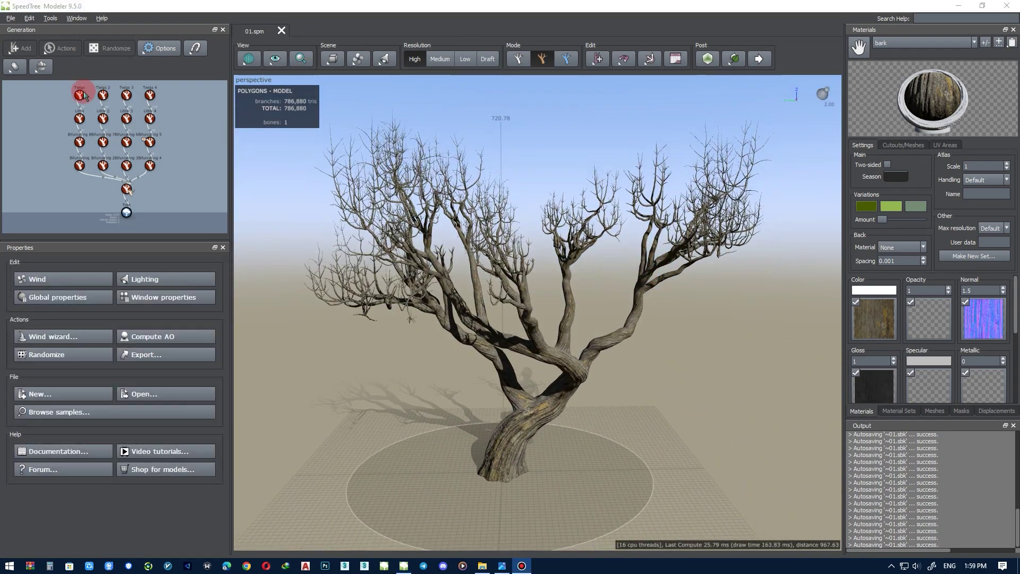
Try a slightly different spine length relative to the parent for the Twigs, and undo it
{"action": "left_click", "coordinate": [84, 95]}
{"action": "middle_click_drag", "start_coordinate": [645, 200], "coordinate": [618, 239]}
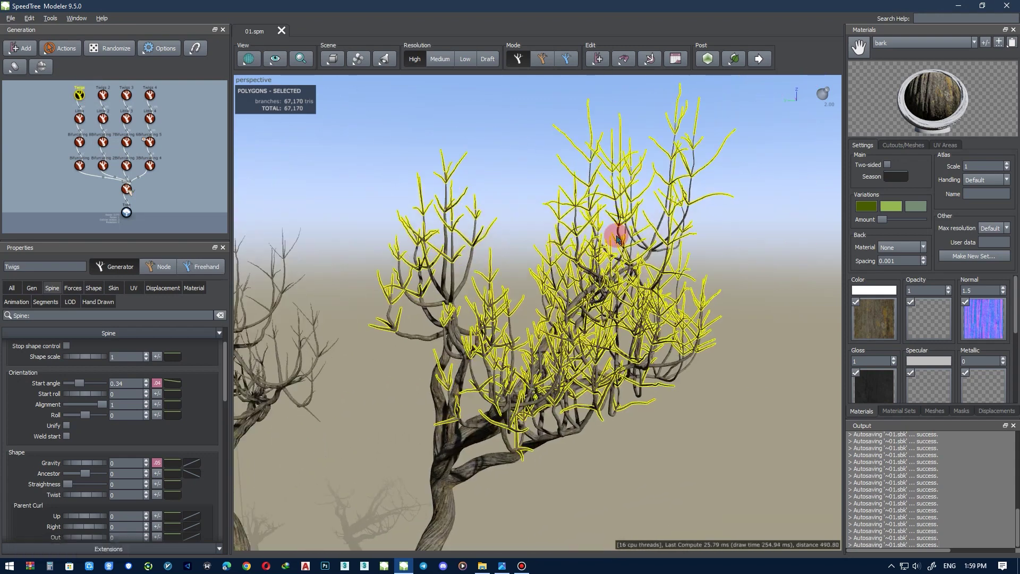
{"action": "scroll", "coordinate": [73, 350], "scroll_direction": "up", "scroll_amount": 3}
{"action": "left_click_drag", "start_coordinate": [80, 367], "coordinate": [82, 368]}
{"action": "key", "text": "ctrl+z"}
{"action": "left_click", "coordinate": [345, 366]}
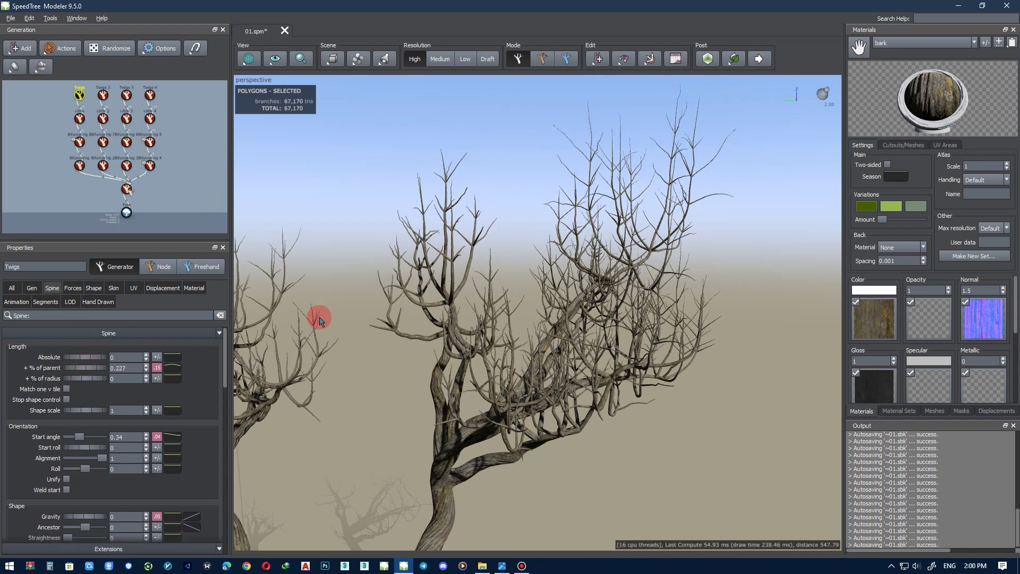
Add a Frond generator to the first Twigs generator
{"action": "left_click", "coordinate": [80, 119]}
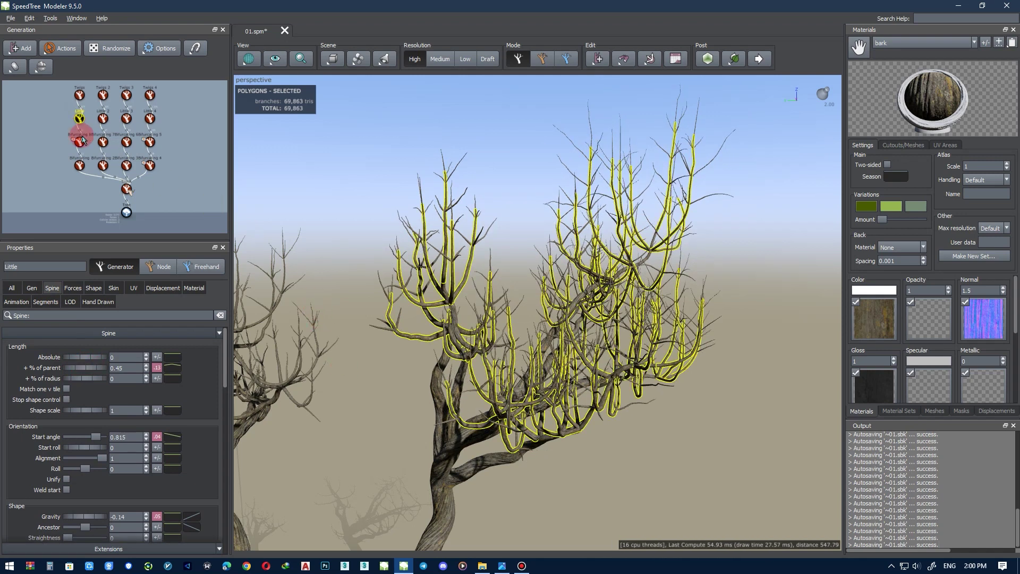
{"action": "scroll", "coordinate": [296, 333], "scroll_direction": "down", "scroll_amount": 1}
{"action": "left_click", "coordinate": [77, 91]}
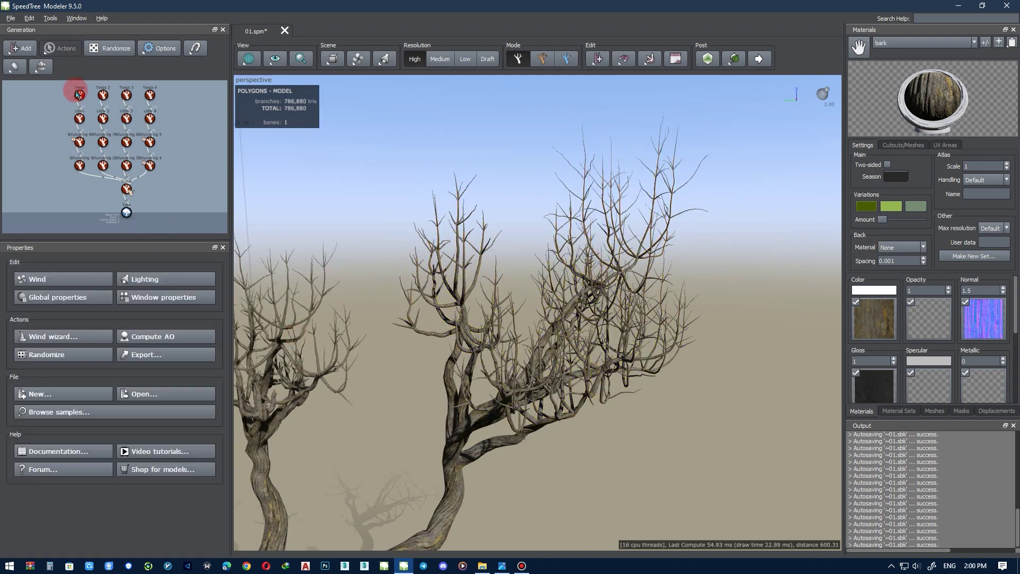
{"action": "left_click", "coordinate": [76, 93]}
{"action": "right_click", "coordinate": [79, 100]}
{"action": "mouse_move", "coordinate": [92, 105]}
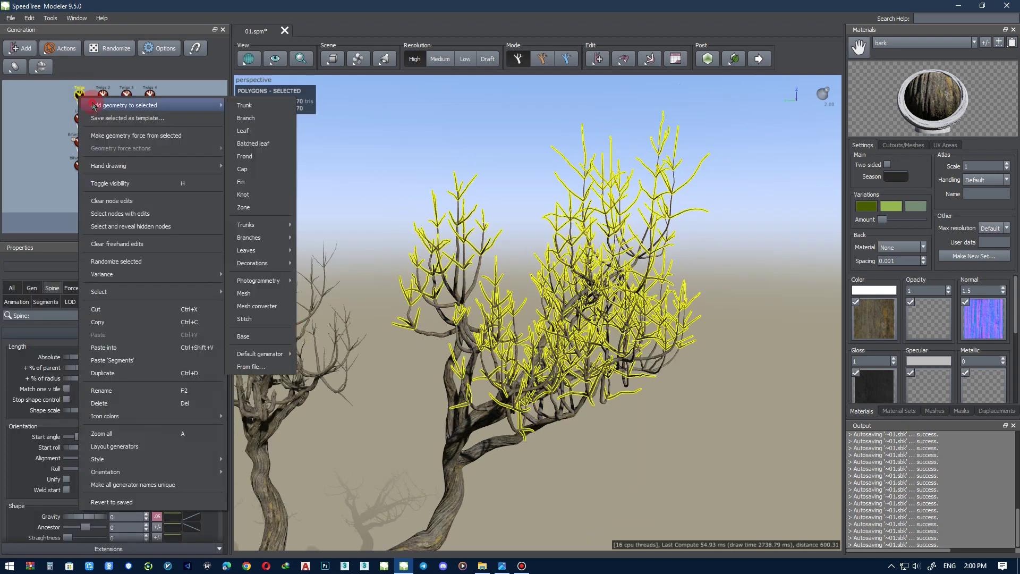
{"action": "mouse_move", "coordinate": [262, 250]}
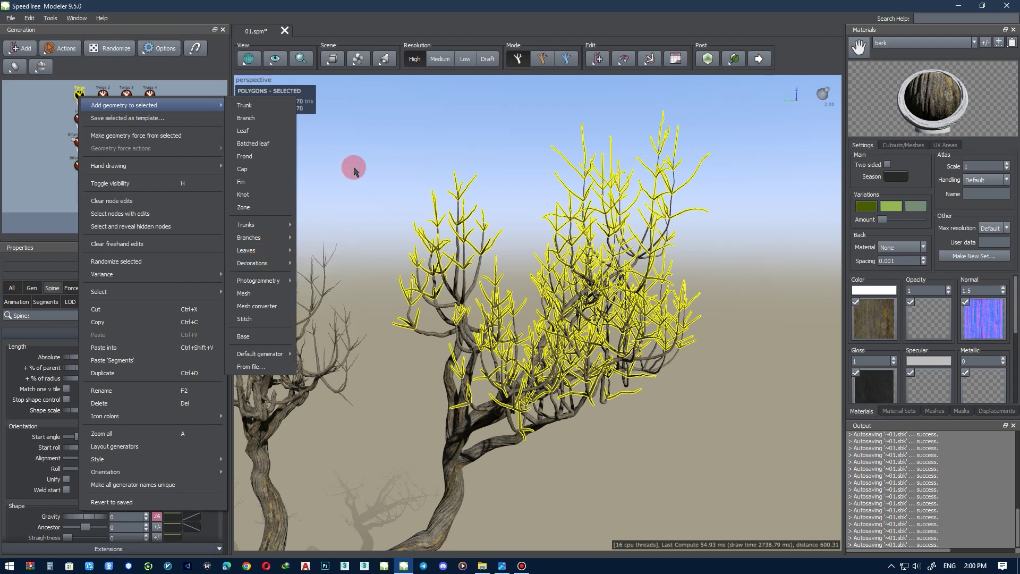
{"action": "left_click", "coordinate": [264, 156]}
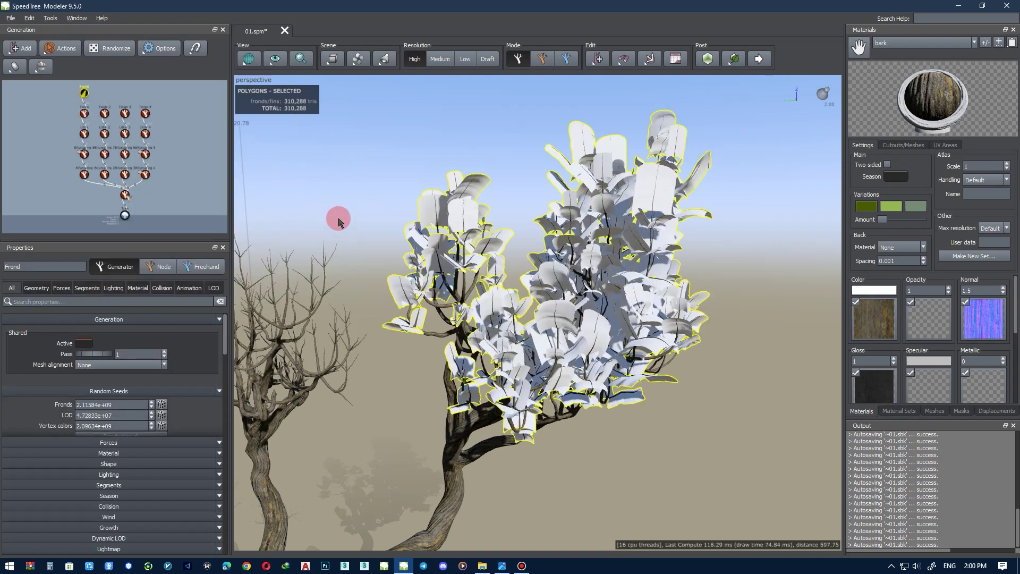
Switch to File Explorer and copy the path of the texture folder
{"action": "middle_click", "coordinate": [402, 204], "text": "alt"}
{"action": "scroll", "coordinate": [684, 186], "scroll_direction": "up", "scroll_amount": 2}
{"action": "middle_click", "coordinate": [685, 194]}
{"action": "middle_click_drag", "start_coordinate": [685, 199], "coordinate": [537, 255], "text": "alt"}
{"action": "left_click", "coordinate": [485, 505]}
{"action": "left_click", "coordinate": [484, 566]}
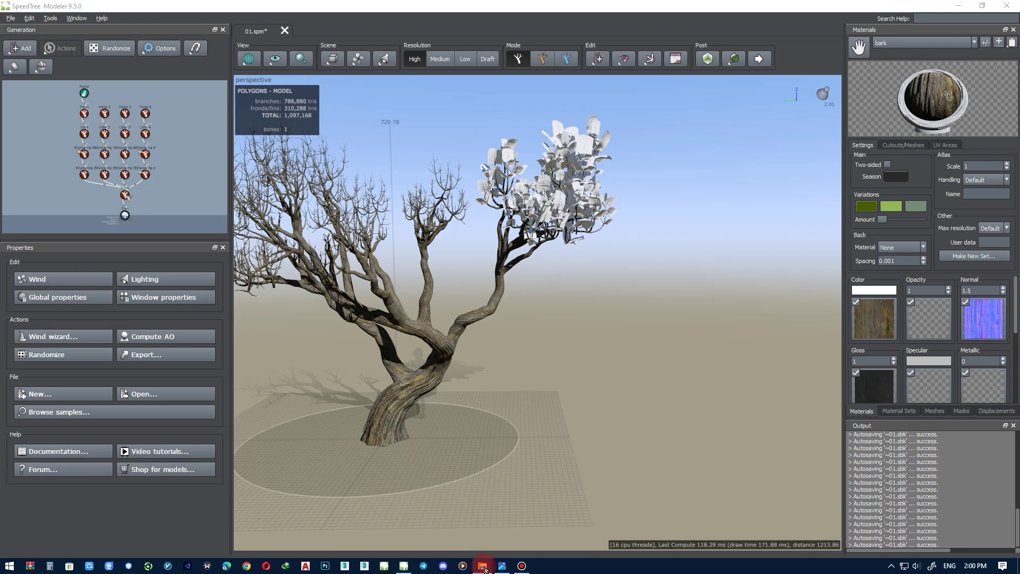
{"action": "left_click", "coordinate": [660, 50]}
{"action": "key", "text": "ctrl+c"}
{"action": "left_click", "coordinate": [900, 16]}
Add a new material named leaves
{"action": "left_click", "coordinate": [985, 42]}
{"action": "left_click", "coordinate": [398, 205]}
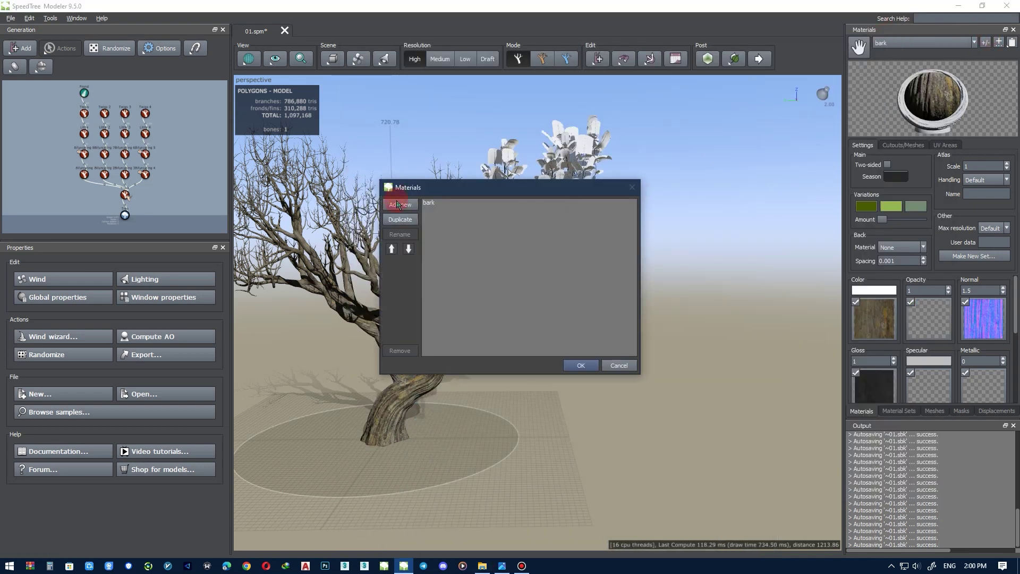
{"action": "double_click", "coordinate": [448, 211]}
{"action": "type", "text": "leaves"}
{"action": "key", "text": "Return"}
{"action": "left_click", "coordinate": [593, 365]}
Load the leaf texture maps into the leaves material from the copied texture folder path
{"action": "left_click", "coordinate": [873, 318]}
{"action": "key", "text": "ctrl+v"}
{"action": "left_click_drag", "start_coordinate": [381, 230], "coordinate": [164, 231]}
{"action": "key", "text": "ctrl+v"}
{"action": "key", "text": "Return"}
{"action": "double_click", "coordinate": [529, 133]}
{"action": "left_click", "coordinate": [520, 300]}
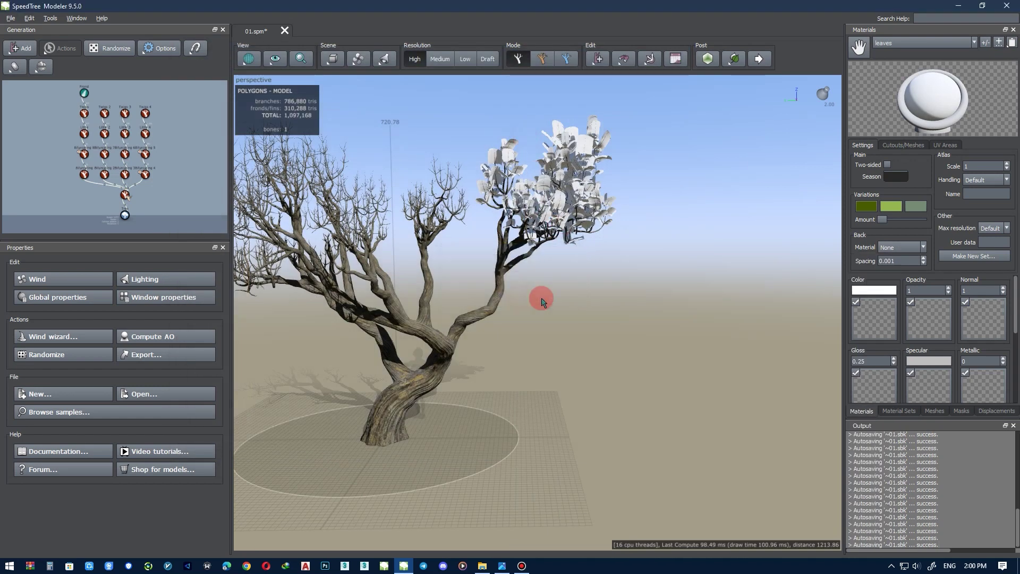
Apply the leaves material to the fronds on the first branch group
{"action": "scroll", "coordinate": [601, 90], "scroll_direction": "up", "scroll_amount": 3}
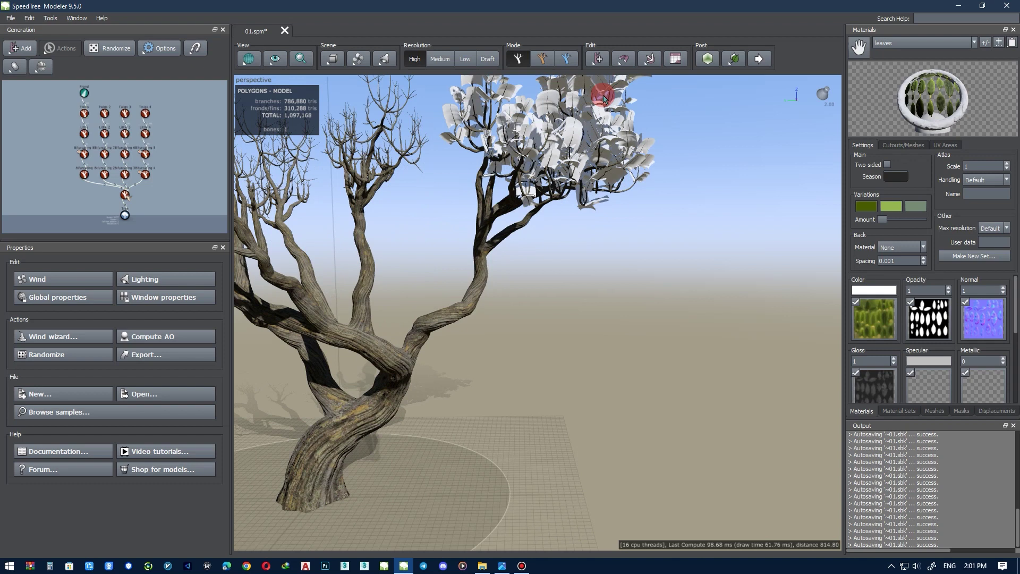
{"action": "middle_click_drag", "start_coordinate": [601, 91], "coordinate": [599, 185]}
{"action": "scroll", "coordinate": [605, 197], "scroll_direction": "up", "scroll_amount": 3}
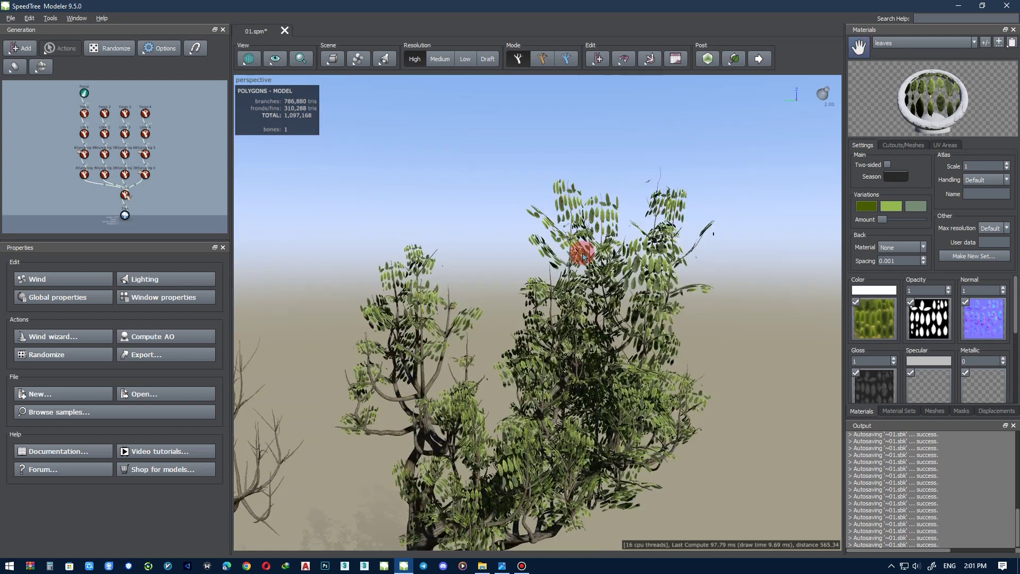
{"action": "middle_click_drag", "start_coordinate": [581, 246], "coordinate": [831, 205]}
Create a cutout mesh for the leaves material, fitting its outline around the central leaf and storing it as the High mesh
{"action": "left_click", "coordinate": [899, 146]}
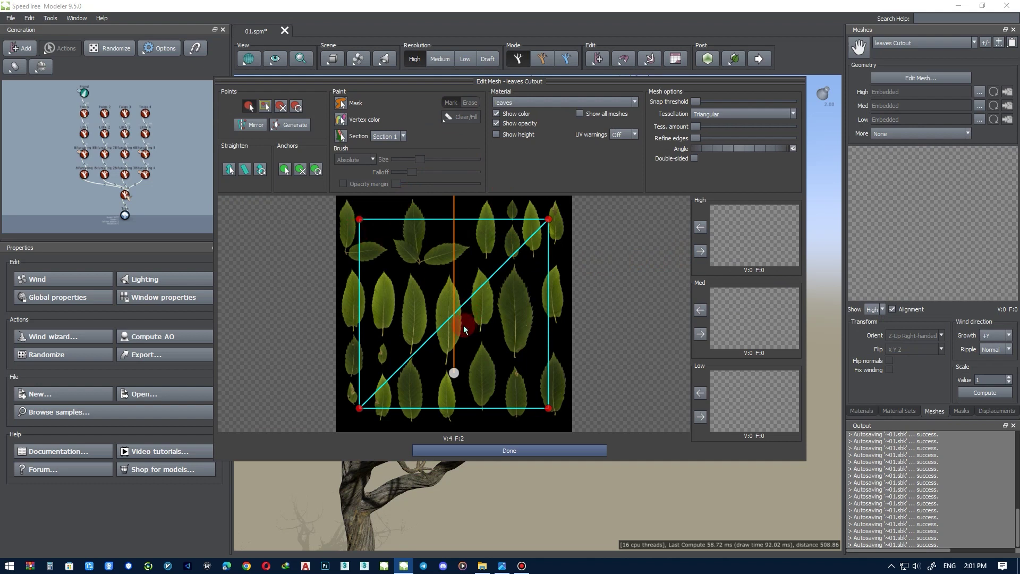
{"action": "left_click_drag", "start_coordinate": [360, 223], "coordinate": [446, 272]}
{"action": "left_click_drag", "start_coordinate": [400, 389], "coordinate": [431, 310]}
{"action": "left_click_drag", "start_coordinate": [549, 407], "coordinate": [447, 374]}
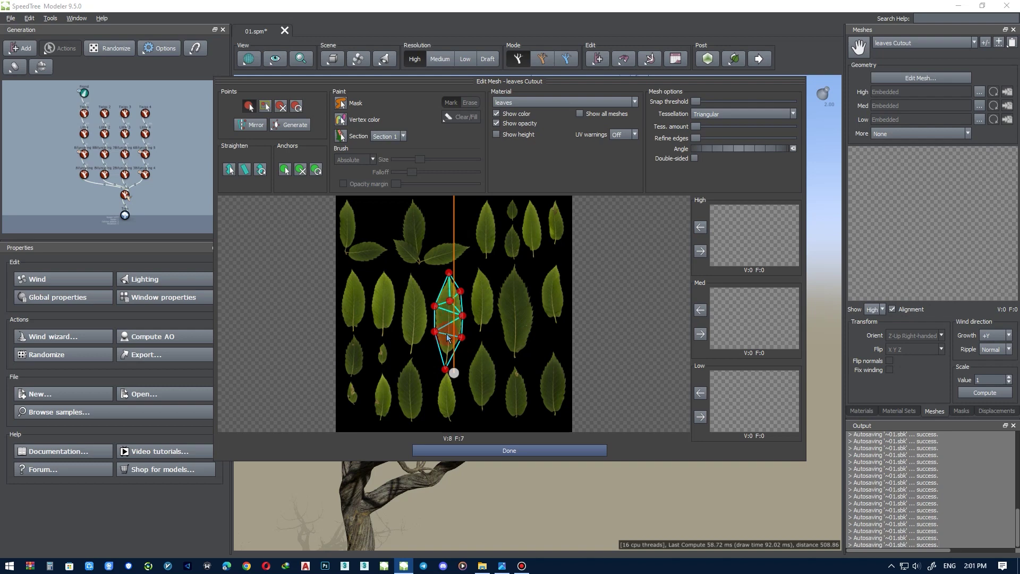
{"action": "left_click", "coordinate": [700, 251]}
{"action": "left_click", "coordinate": [547, 450]}
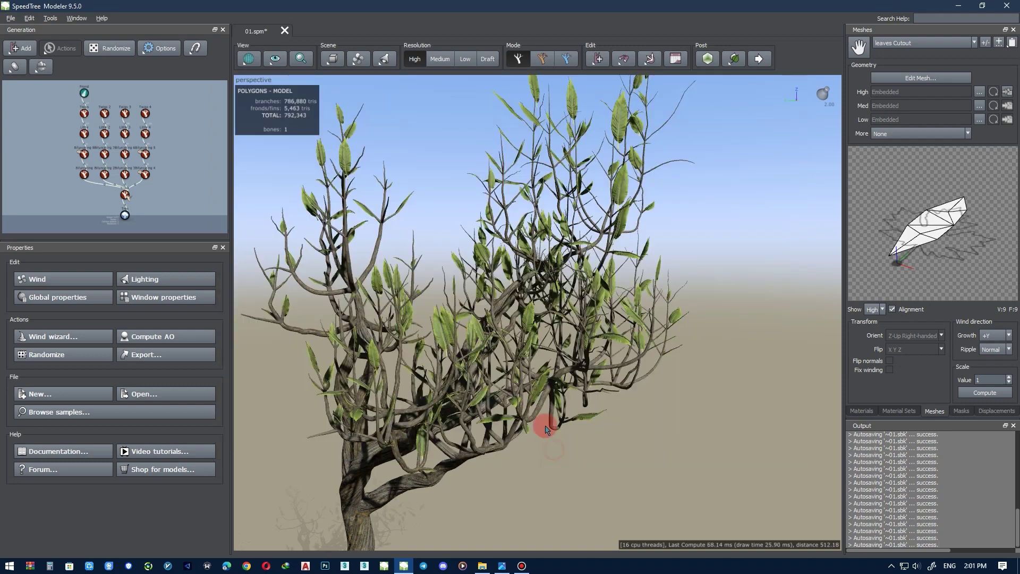
Turn on Two-sided for the leaves material
{"action": "scroll", "coordinate": [580, 278], "scroll_direction": "down", "scroll_amount": 3}
{"action": "middle_click_drag", "start_coordinate": [581, 277], "coordinate": [533, 232], "text": "alt"}
{"action": "mouse_move", "coordinate": [534, 231]}
{"action": "left_mouse_down", "text": "alt"}
{"action": "mouse_move", "coordinate": [494, 257]}
{"action": "mouse_move", "coordinate": [523, 247]}
{"action": "left_mouse_up", "text": "alt"}
{"action": "left_click", "coordinate": [84, 93]}
{"action": "scroll", "coordinate": [416, 264], "scroll_direction": "down", "scroll_amount": 2}
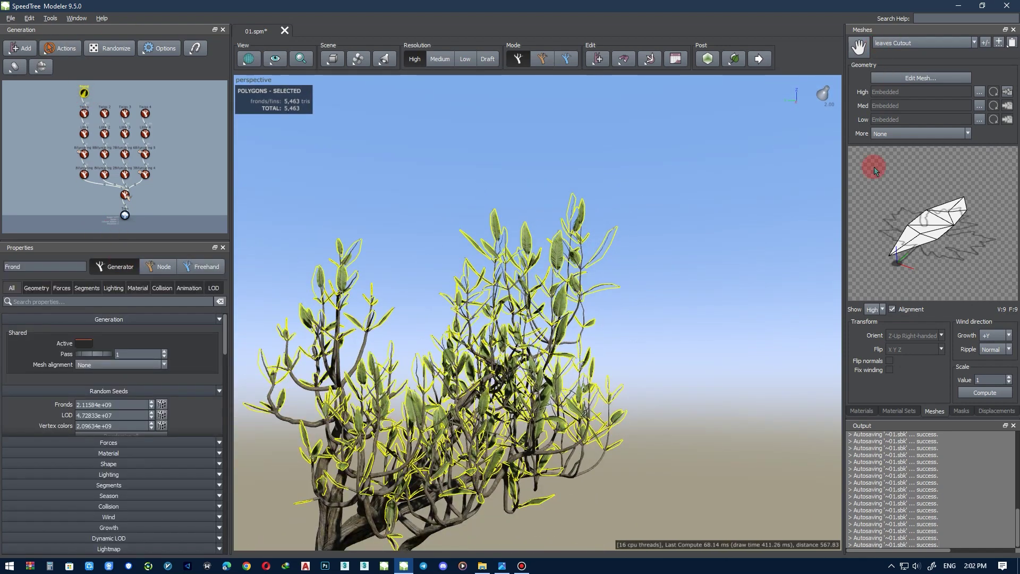
{"action": "left_click", "coordinate": [861, 411]}
{"action": "scroll", "coordinate": [653, 326], "scroll_direction": "down", "scroll_amount": 1}
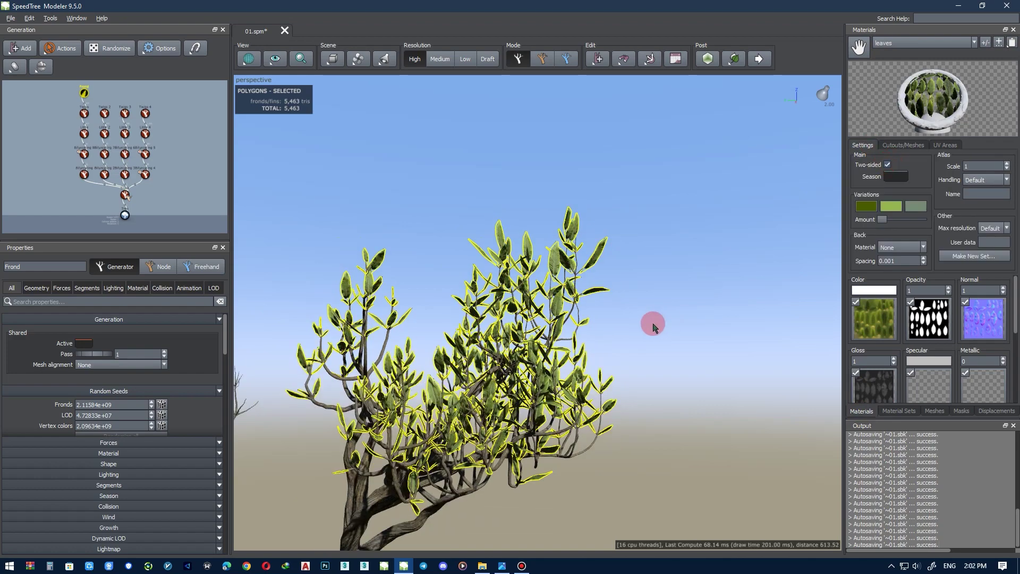
Set the generation frequency of the first Twigs generator to 30
{"action": "left_click_drag", "start_coordinate": [653, 324], "coordinate": [593, 350], "text": "alt"}
{"action": "middle_click_drag", "start_coordinate": [593, 350], "coordinate": [649, 298], "text": "alt"}
{"action": "left_click_drag", "start_coordinate": [649, 298], "coordinate": [684, 349], "text": "alt"}
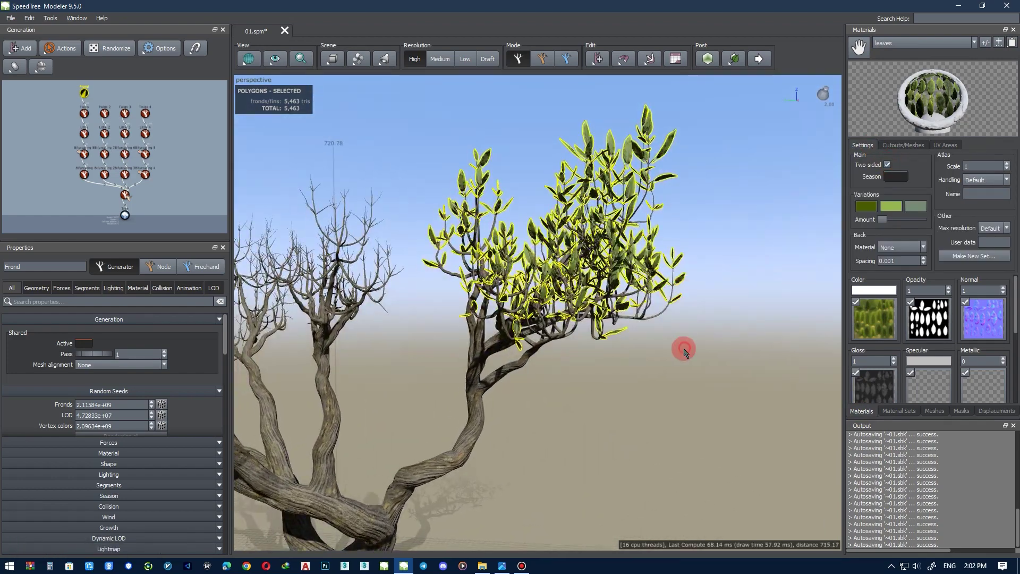
{"action": "left_click_drag", "start_coordinate": [685, 287], "coordinate": [686, 313], "text": "alt"}
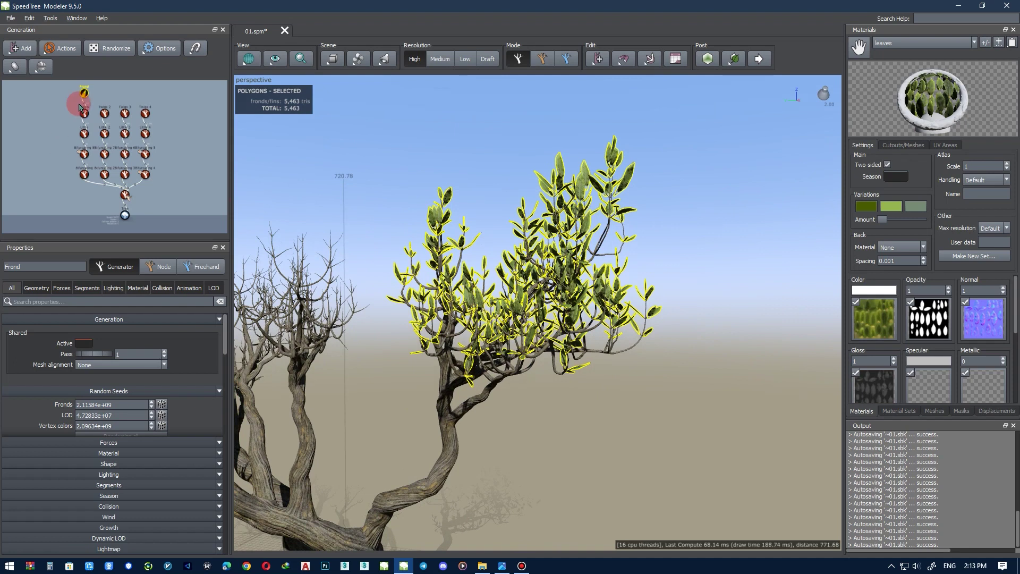
{"action": "left_click", "coordinate": [86, 118]}
{"action": "left_click", "coordinate": [32, 287]}
{"action": "left_click", "coordinate": [123, 367]}
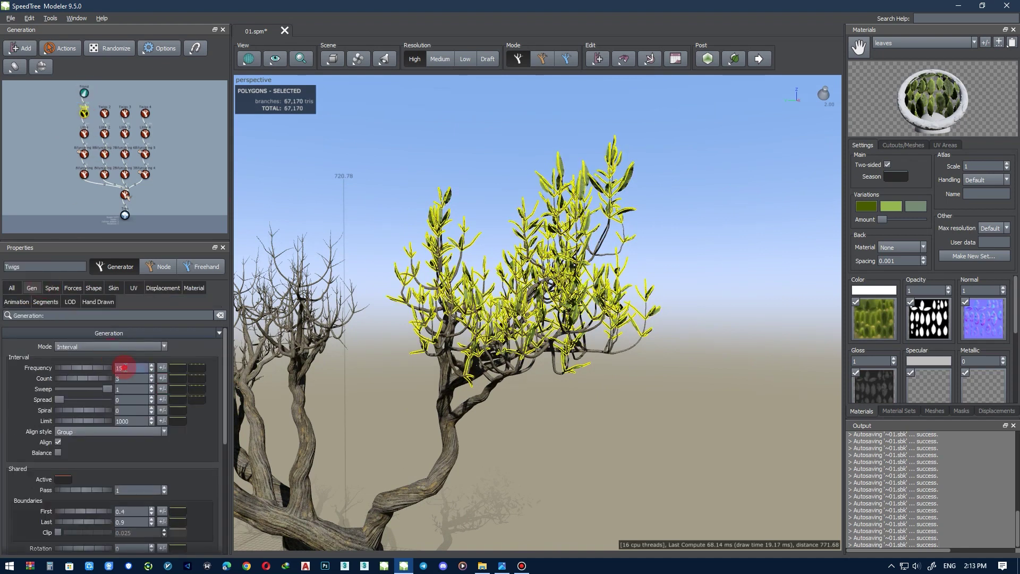
{"action": "key", "text": "Return"}
{"action": "key", "text": "Return"}
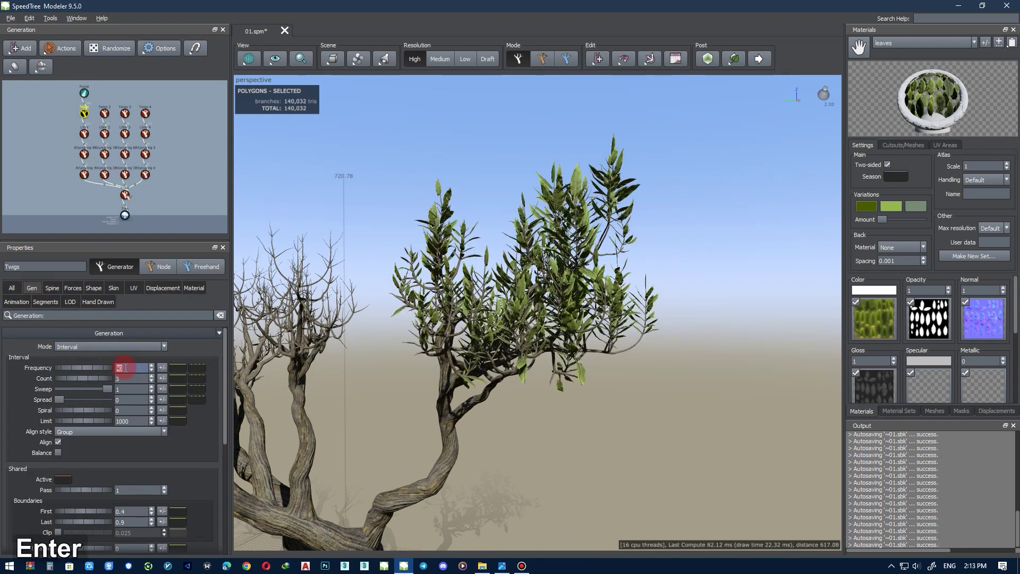
Try a different spine start angle for the Twigs, and undo it
{"action": "left_click", "coordinate": [60, 288]}
{"action": "mouse_move", "coordinate": [78, 436]}
{"action": "left_mouse_down"}
{"action": "mouse_move", "coordinate": [96, 437]}
{"action": "mouse_move", "coordinate": [77, 439]}
{"action": "mouse_move", "coordinate": [86, 436]}
{"action": "left_mouse_up"}
{"action": "key", "text": "ctrl+z"}
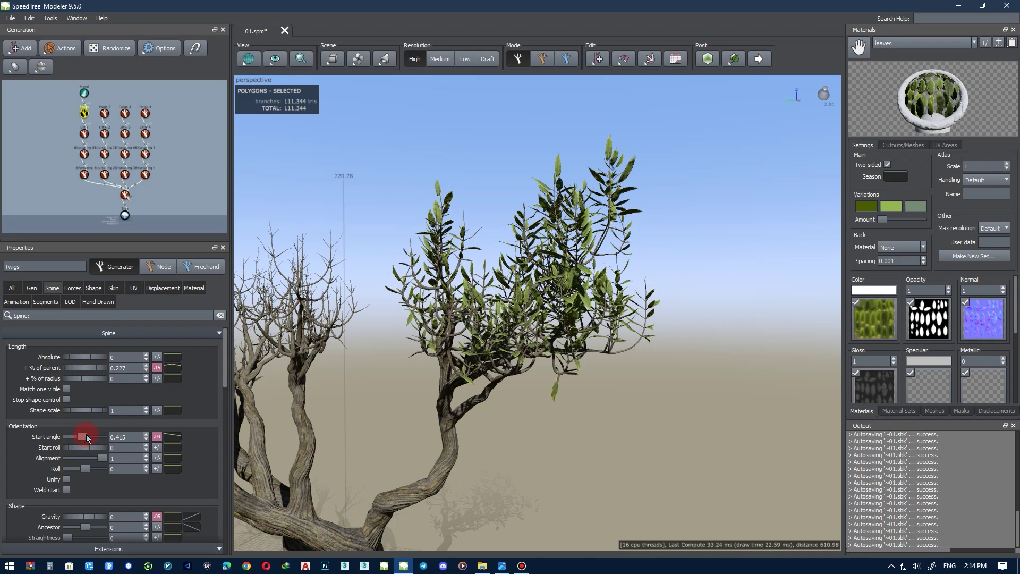
Turn off the Direction force for the first Little generator
{"action": "left_click", "coordinate": [65, 302]}
{"action": "left_click", "coordinate": [83, 135]}
{"action": "left_click", "coordinate": [54, 367]}
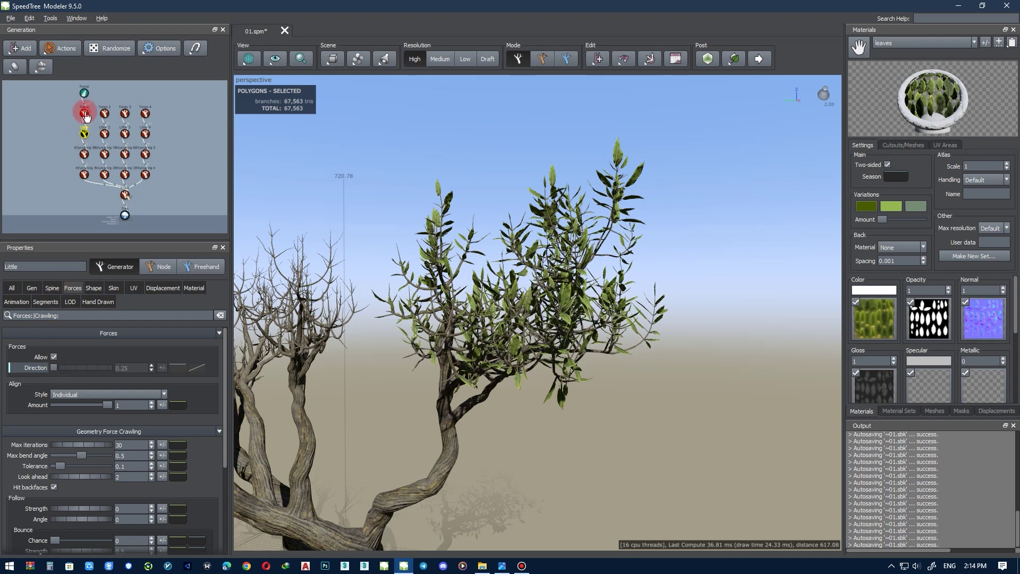
Review the settings of the first Twigs and second Little generators, and look over the whole tree
{"action": "left_click", "coordinate": [85, 114]}
{"action": "left_click", "coordinate": [51, 288]}
{"action": "left_click", "coordinate": [105, 134]}
{"action": "left_click", "coordinate": [91, 290]}
{"action": "left_click", "coordinate": [253, 170]}
{"action": "scroll", "coordinate": [364, 310], "scroll_direction": "down", "scroll_amount": 6}
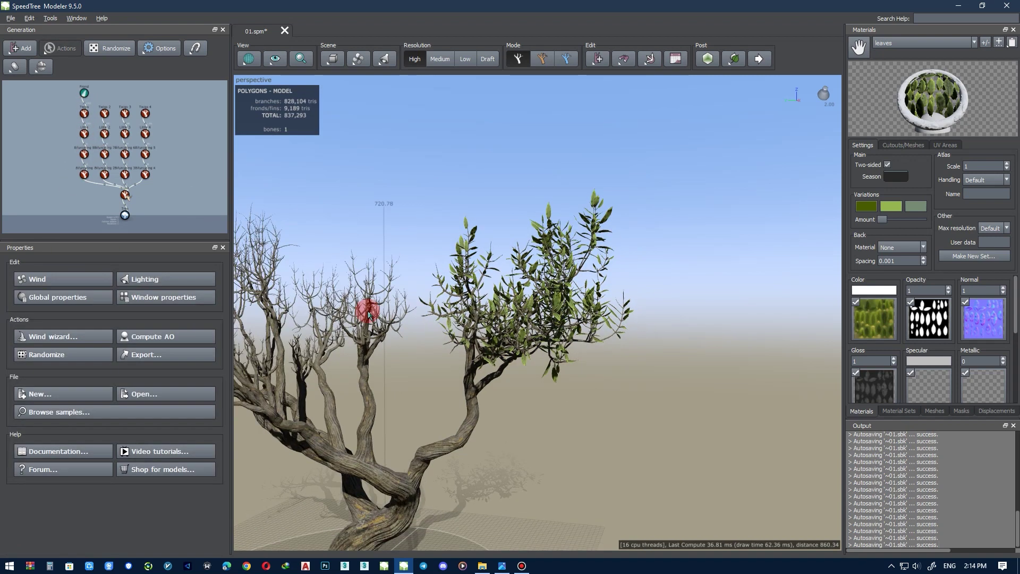
{"action": "middle_click_drag", "start_coordinate": [364, 309], "coordinate": [403, 312]}
{"action": "left_click_drag", "start_coordinate": [403, 312], "coordinate": [423, 319], "text": "alt"}
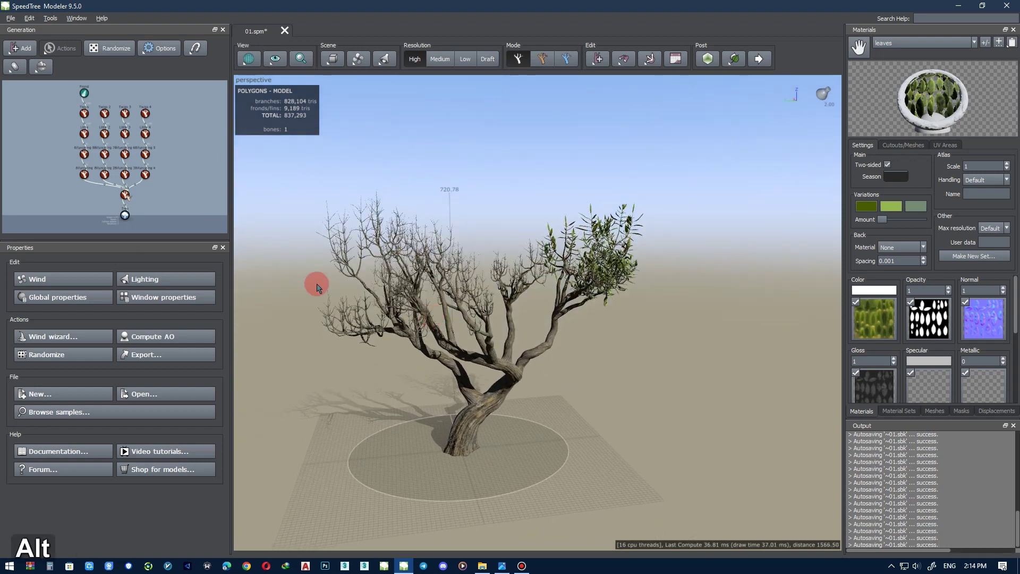
Select the Direction force through the first Little generator's force settings and delete it
{"action": "scroll", "coordinate": [140, 214], "scroll_direction": "up", "scroll_amount": 1}
{"action": "left_click", "coordinate": [84, 135]}
{"action": "left_click", "coordinate": [52, 289]}
{"action": "left_click", "coordinate": [69, 290]}
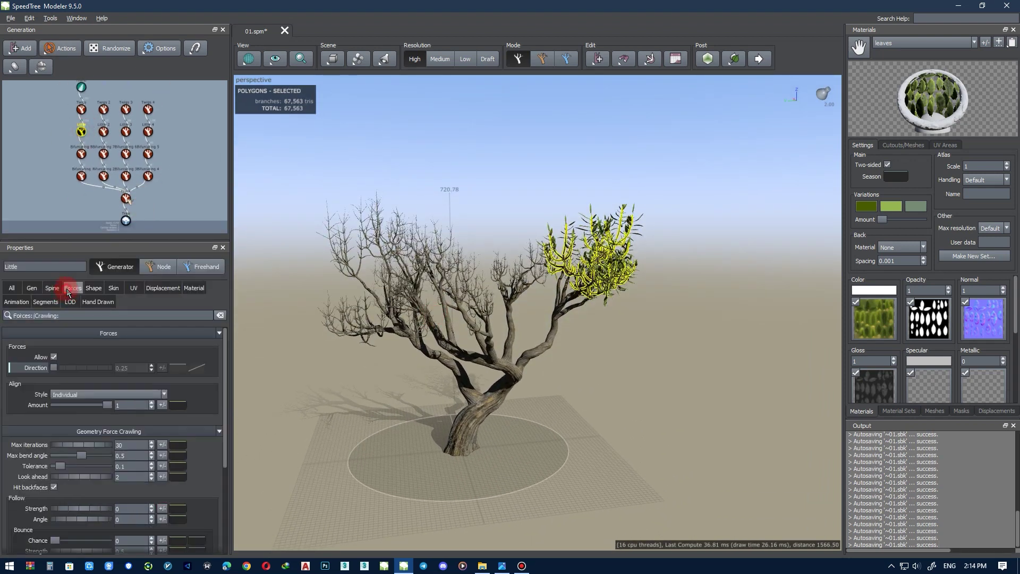
{"action": "left_click", "coordinate": [23, 372]}
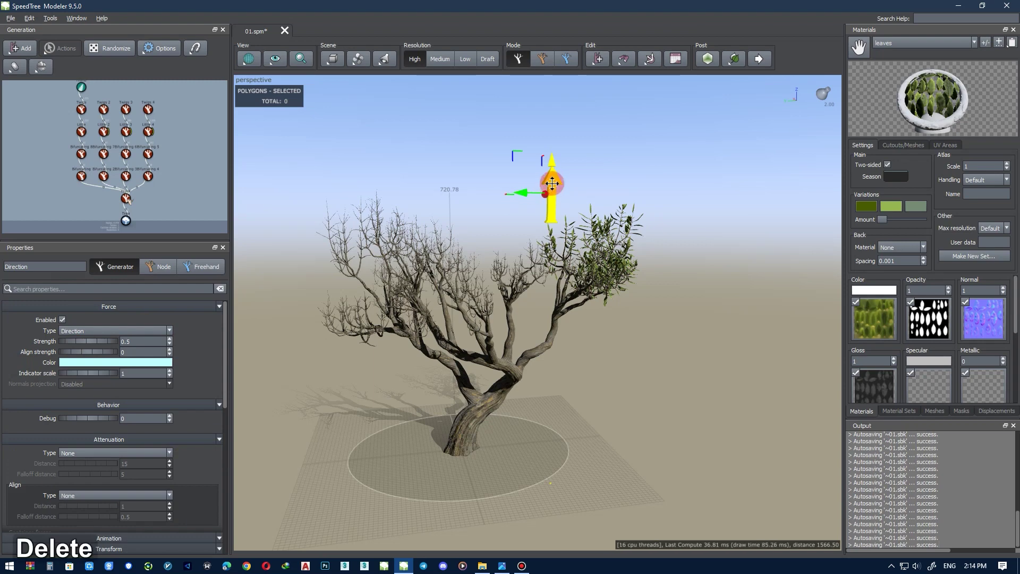
{"action": "key", "text": "Delete"}
Set the first Twigs generator's frequency to 40 and its first boundary to 0.2
{"action": "middle_click_drag", "start_coordinate": [645, 210], "coordinate": [585, 236]}
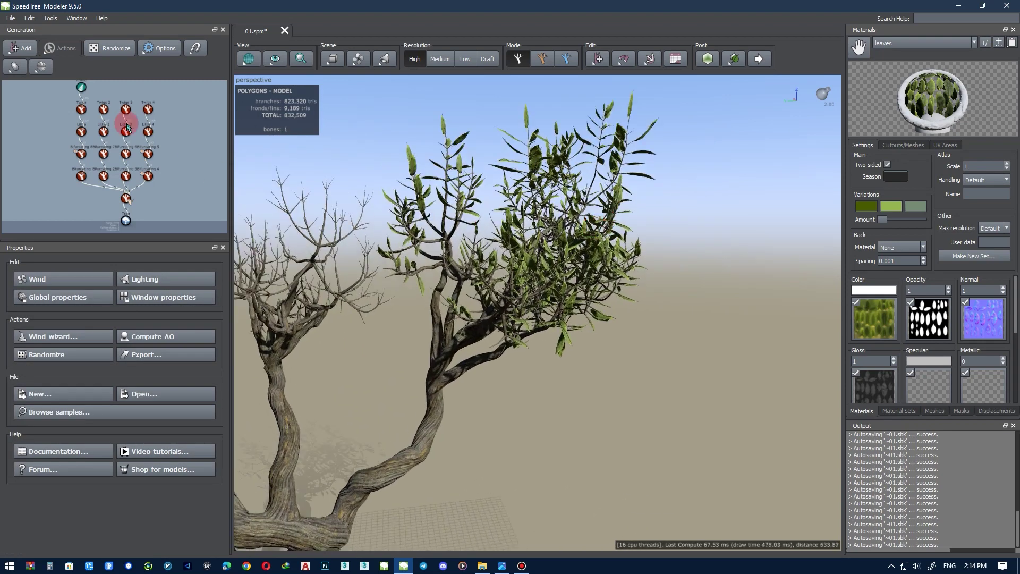
{"action": "left_click", "coordinate": [80, 109]}
{"action": "middle_click_drag", "start_coordinate": [456, 189], "coordinate": [296, 230]}
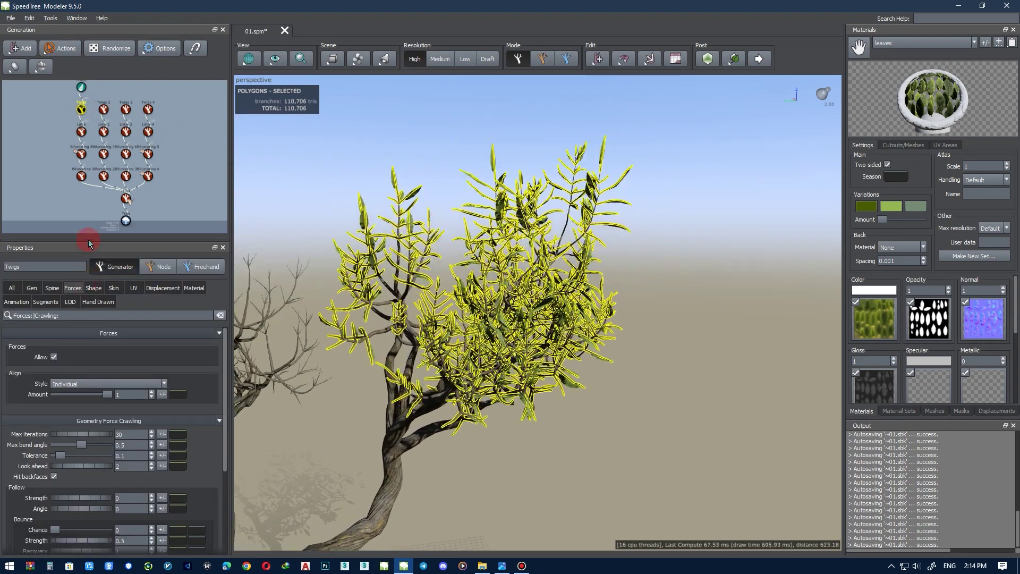
{"action": "scroll", "coordinate": [71, 176], "scroll_direction": "down", "scroll_amount": 1}
{"action": "left_click", "coordinate": [55, 292]}
{"action": "left_click", "coordinate": [138, 366]}
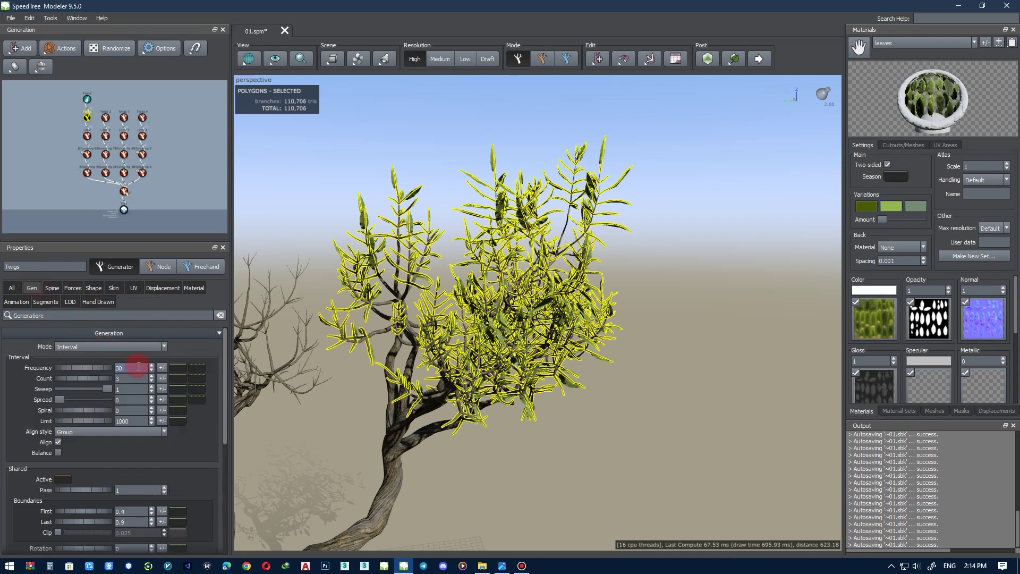
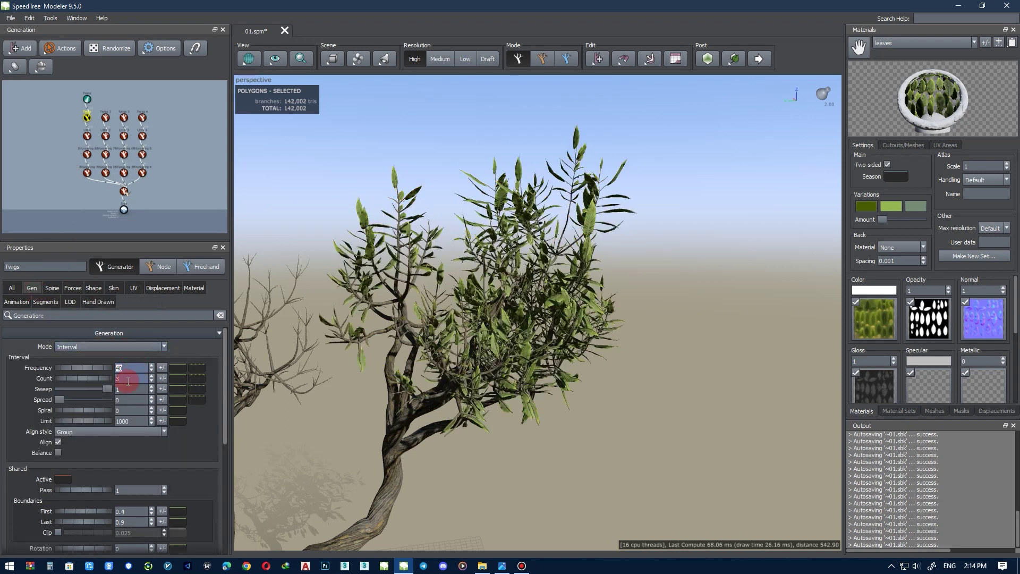
{"action": "type", "text": "0.2"}
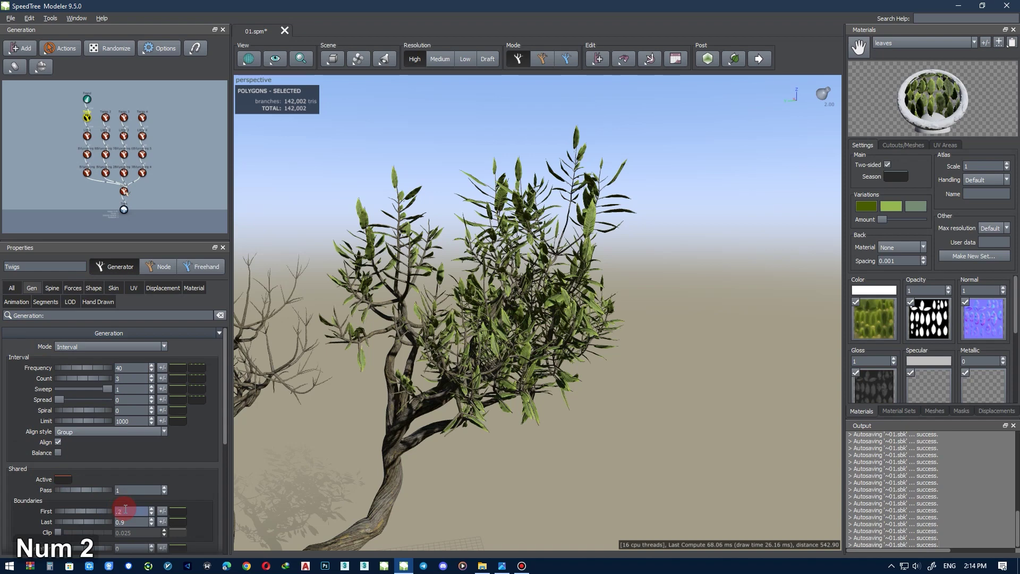
{"action": "key", "text": "Return"}
Set the first Little generator's spine length relative to the parent to 0.5
{"action": "left_click_drag", "start_coordinate": [448, 342], "coordinate": [467, 296], "text": "alt"}
{"action": "left_click", "coordinate": [86, 118]}
{"action": "left_click", "coordinate": [87, 137]}
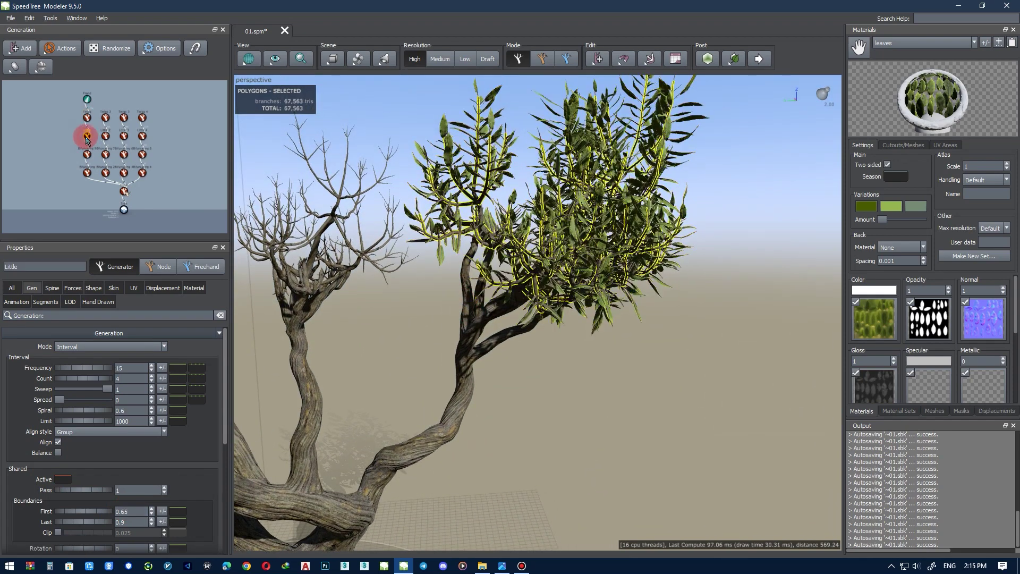
{"action": "left_click", "coordinate": [58, 285]}
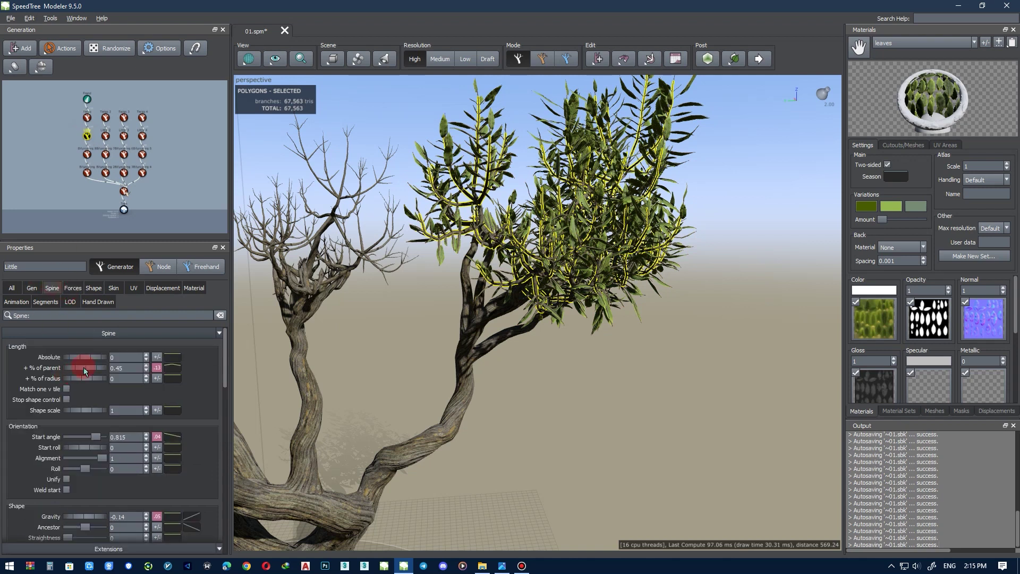
{"action": "left_click_drag", "start_coordinate": [83, 368], "coordinate": [86, 368]}
{"action": "left_click", "coordinate": [113, 366]}
Set the first boundary in the branch generation settings to 0.5
{"action": "left_click", "coordinate": [98, 165]}
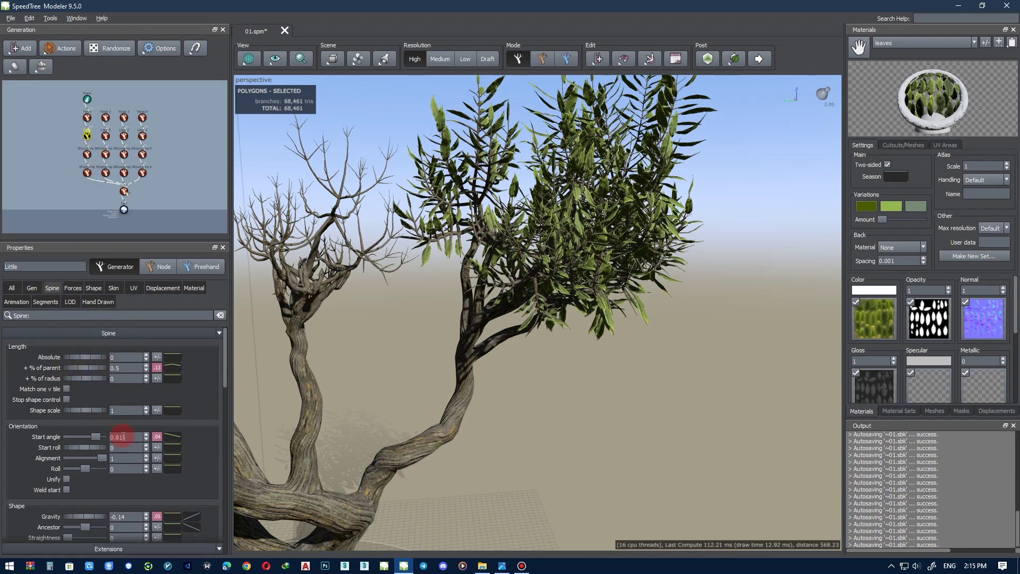
{"action": "left_click", "coordinate": [32, 288]}
{"action": "left_click", "coordinate": [138, 478]}
{"action": "type", "text": ".5"}
{"action": "key", "text": "Return"}
{"action": "middle_click_drag", "start_coordinate": [588, 423], "coordinate": [522, 388], "text": "alt"}
{"action": "left_click", "coordinate": [386, 172]}
Try different gravity and fold values for the frond shape, and undo them
{"action": "left_click", "coordinate": [87, 99]}
{"action": "scroll", "coordinate": [351, 201], "scroll_direction": "up", "scroll_amount": 3}
{"action": "middle_click_drag", "start_coordinate": [386, 220], "coordinate": [422, 279]}
{"action": "left_click", "coordinate": [33, 287]}
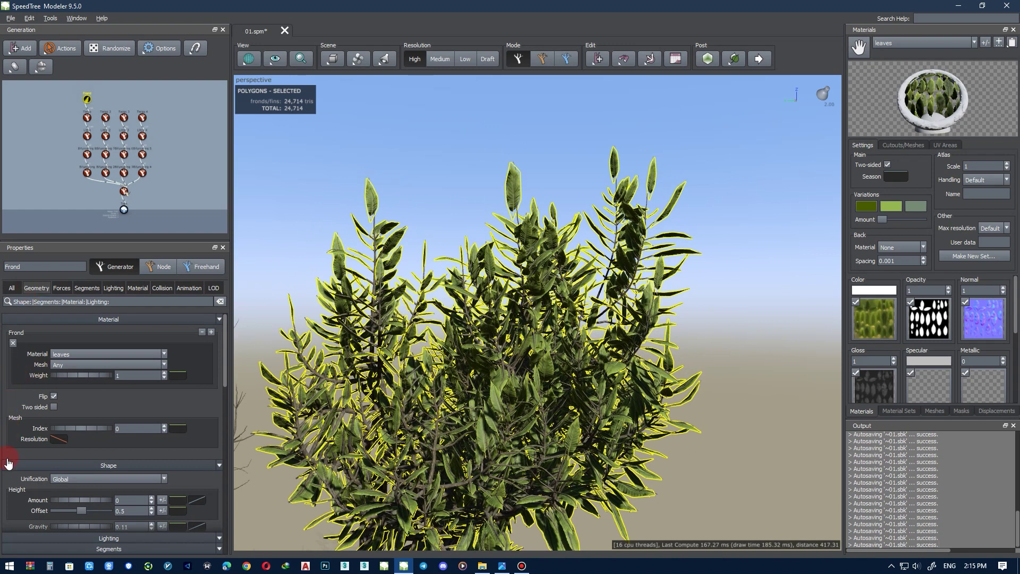
{"action": "scroll", "coordinate": [8, 462], "scroll_direction": "down", "scroll_amount": 3}
{"action": "mouse_move", "coordinate": [75, 430]}
{"action": "left_mouse_down"}
{"action": "mouse_move", "coordinate": [91, 430]}
{"action": "mouse_move", "coordinate": [57, 423]}
{"action": "mouse_move", "coordinate": [89, 443]}
{"action": "left_mouse_up"}
{"action": "key", "text": "ctrl+z"}
{"action": "left_click", "coordinate": [85, 442]}
{"action": "key", "text": "ctrl+z"}
{"action": "left_click", "coordinate": [80, 446]}
{"action": "left_click_drag", "start_coordinate": [56, 487], "coordinate": [43, 486]}
Delete the Frond generator from the first Twigs generator
{"action": "right_click_drag", "start_coordinate": [264, 254], "coordinate": [425, 331], "text": "alt"}
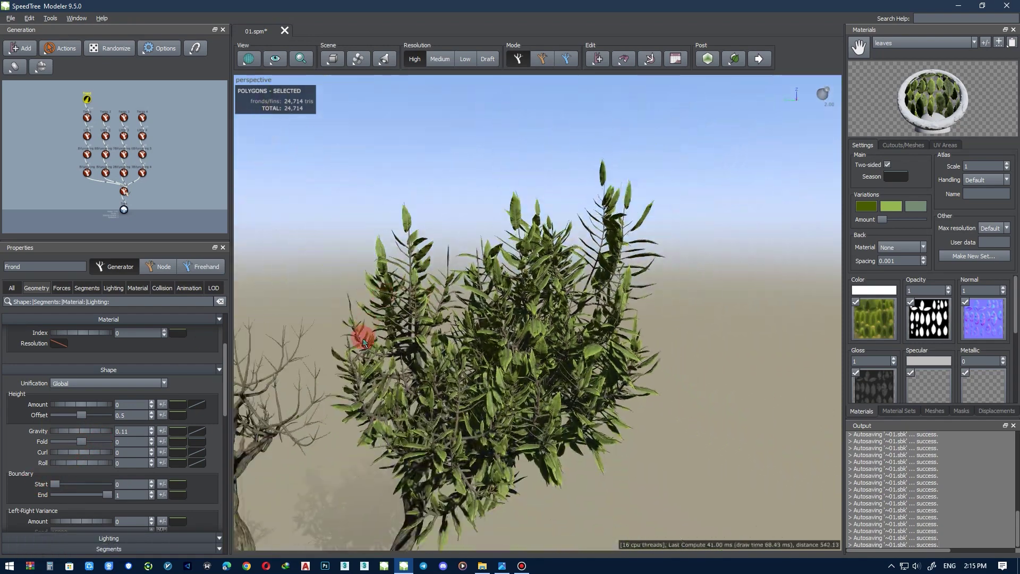
{"action": "middle_click_drag", "start_coordinate": [424, 332], "coordinate": [456, 252]}
{"action": "left_click", "coordinate": [87, 99]}
{"action": "key", "text": "Delete"}
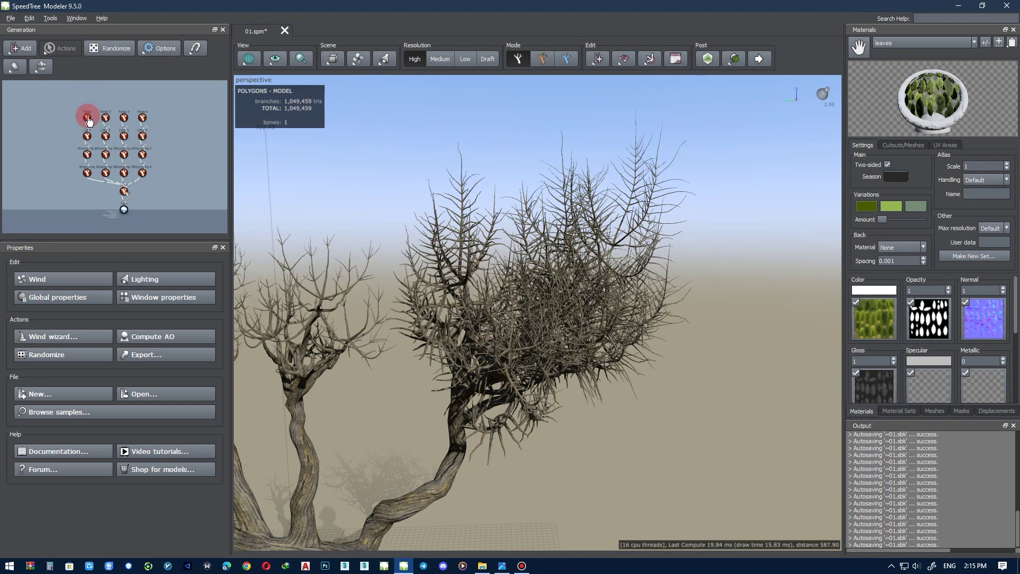
Set the first Twigs generator's frequency to 15
{"action": "left_click", "coordinate": [87, 117]}
{"action": "left_click", "coordinate": [32, 287]}
{"action": "key", "text": "Return"}
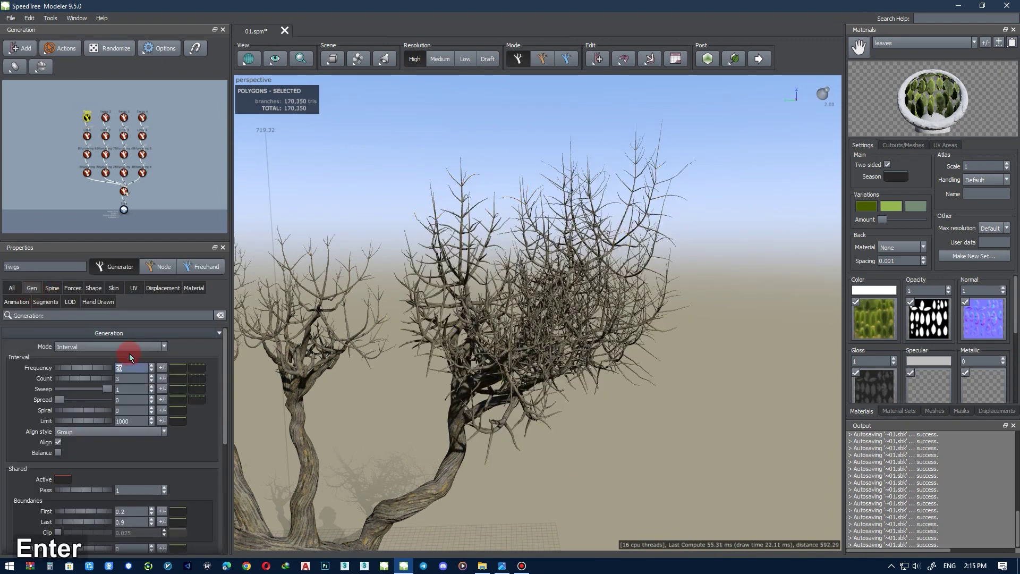
{"action": "type", "text": "15"}
{"action": "key", "text": "Return"}
Add a Batched leaf generator to the first Twigs generator and apply the leaves material to it
{"action": "left_click", "coordinate": [85, 119]}
{"action": "right_click", "coordinate": [85, 119]}
{"action": "mouse_move", "coordinate": [93, 119]}
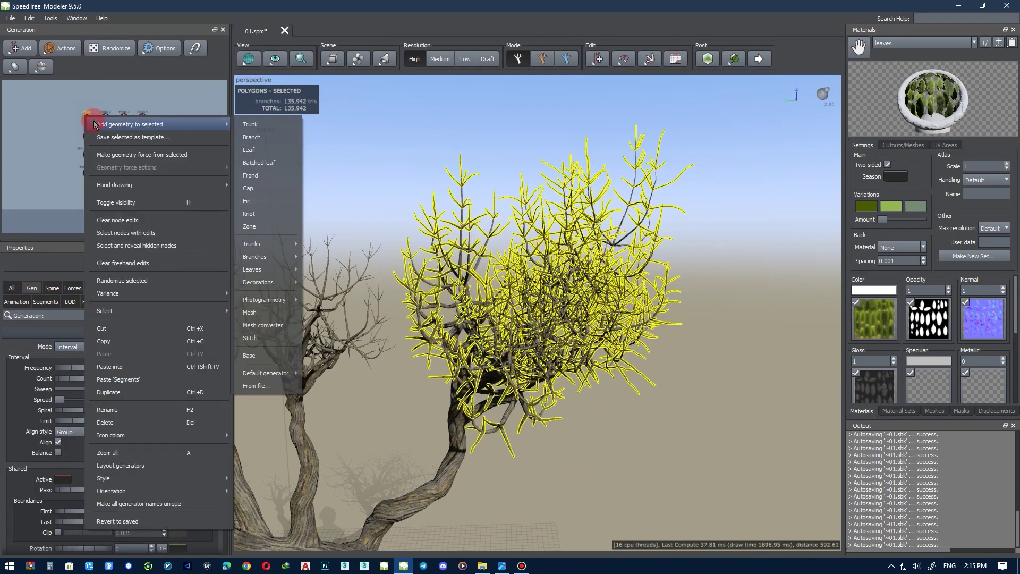
{"action": "left_click", "coordinate": [274, 165]}
{"action": "middle_click_drag", "start_coordinate": [369, 209], "coordinate": [848, 47], "text": "alt"}
{"action": "left_click_drag", "start_coordinate": [732, 193], "coordinate": [727, 189]}
{"action": "mouse_move", "coordinate": [658, 221]}
{"action": "middle_mouse_down", "text": "alt"}
{"action": "mouse_move", "coordinate": [615, 210]}
{"action": "mouse_move", "coordinate": [665, 205]}
{"action": "middle_mouse_up", "text": "alt"}
Try different rotation and position values in the batched leaves' generation settings, and undo them
{"action": "left_click", "coordinate": [33, 288]}
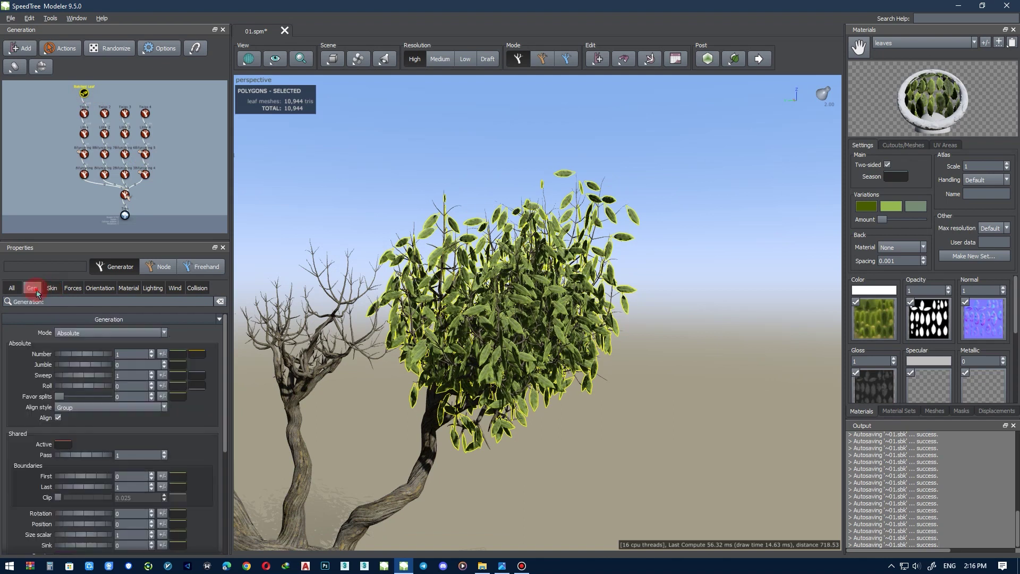
{"action": "mouse_move", "coordinate": [71, 513]}
{"action": "left_mouse_down"}
{"action": "mouse_move", "coordinate": [58, 514]}
{"action": "mouse_move", "coordinate": [76, 523]}
{"action": "left_mouse_up"}
{"action": "key", "text": "ctrl+z"}
{"action": "key", "text": "ctrl+z"}
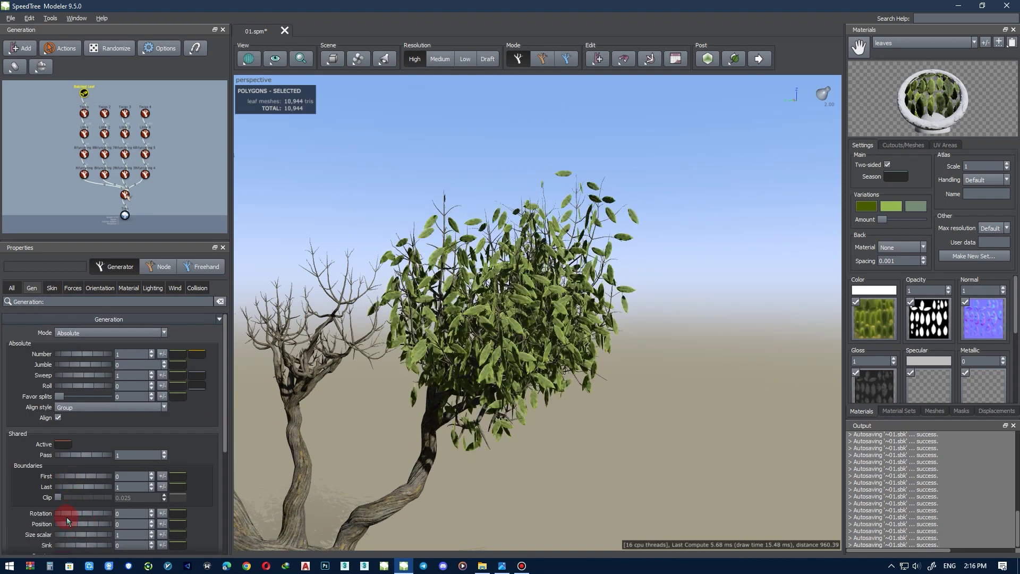
Try folding the batched leaves, undo it, and set their local orientation Align to about 0.892
{"action": "left_click", "coordinate": [99, 288]}
{"action": "mouse_move", "coordinate": [93, 366]}
{"action": "left_mouse_down"}
{"action": "mouse_move", "coordinate": [117, 365]}
{"action": "mouse_move", "coordinate": [83, 376]}
{"action": "mouse_move", "coordinate": [107, 375]}
{"action": "mouse_move", "coordinate": [98, 365]}
{"action": "mouse_move", "coordinate": [108, 365]}
{"action": "mouse_move", "coordinate": [92, 365]}
{"action": "mouse_move", "coordinate": [110, 375]}
{"action": "left_mouse_up"}
{"action": "key", "text": "ctrl+z"}
{"action": "key", "text": "ctrl+z"}
Inspect the leaf orientation on the tree and examine the leaves Cutout mesh in the mesh editor
{"action": "middle_click_drag", "start_coordinate": [457, 210], "coordinate": [445, 217]}
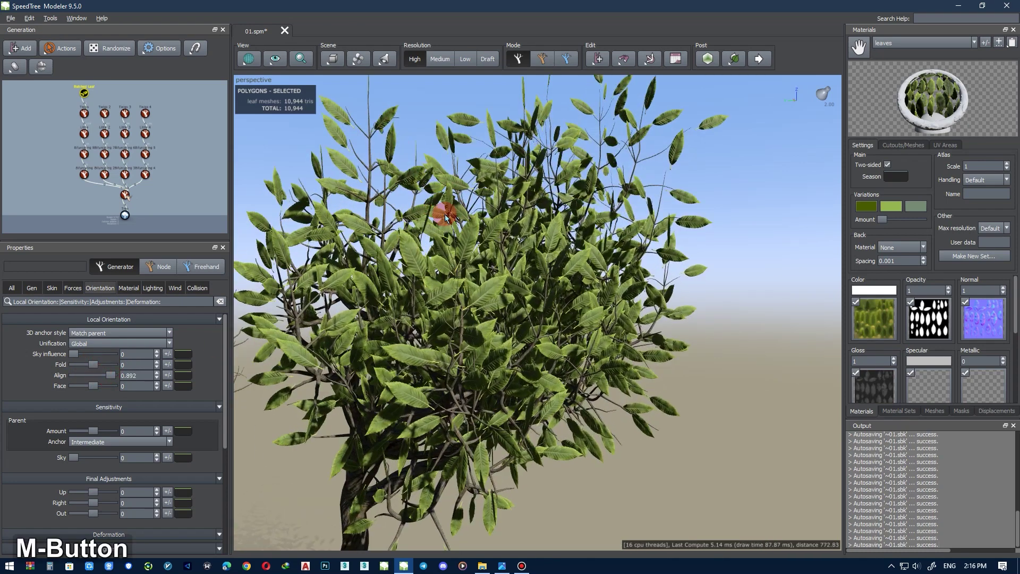
{"action": "left_click_drag", "start_coordinate": [446, 216], "coordinate": [544, 261], "text": "alt"}
{"action": "left_click", "coordinate": [909, 154]}
{"action": "left_click", "coordinate": [979, 170]}
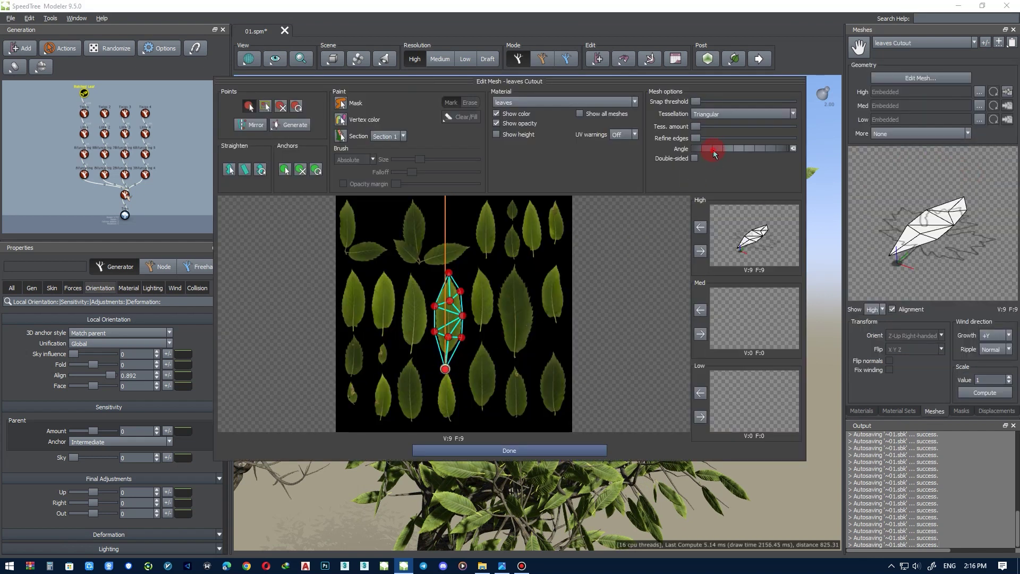
{"action": "left_click", "coordinate": [567, 453]}
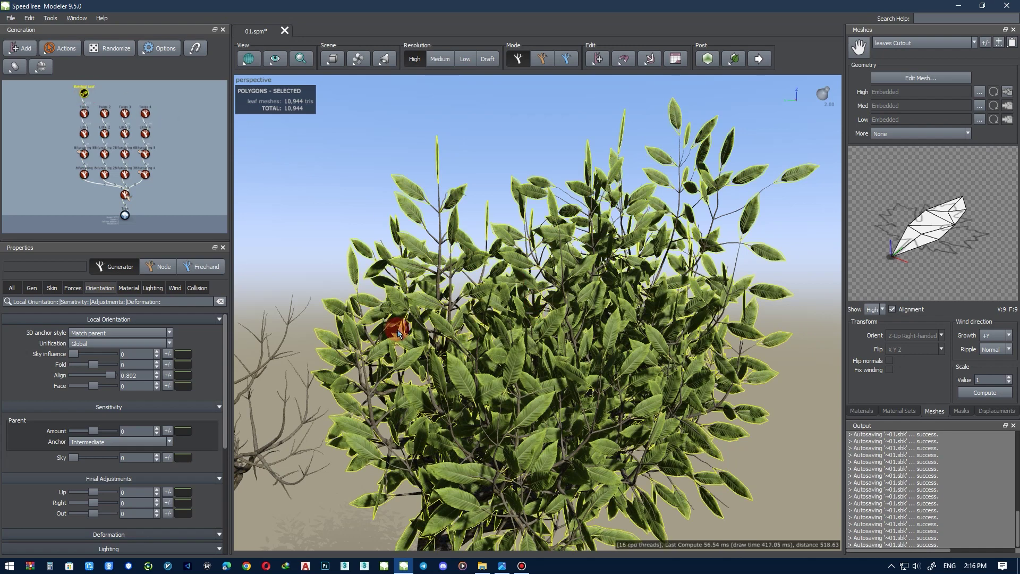
Try a higher Face value in the batched leaves' local orientation, and undo it
{"action": "middle_click_drag", "start_coordinate": [392, 325], "coordinate": [493, 279]}
{"action": "left_click_drag", "start_coordinate": [493, 279], "coordinate": [500, 294], "text": "alt"}
{"action": "left_click", "coordinate": [129, 289]}
{"action": "left_click", "coordinate": [101, 288]}
{"action": "left_click_drag", "start_coordinate": [94, 386], "coordinate": [112, 387]}
{"action": "key", "text": "ctrl+z"}
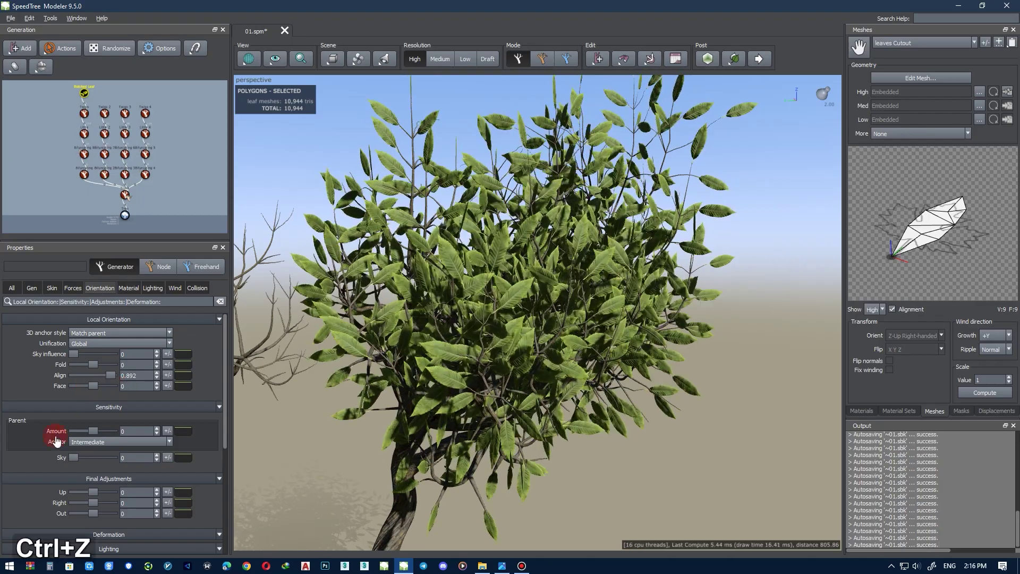
Try other final orientation adjustments on the batched leaves, undo them, and set Out to 0.136
{"action": "scroll", "coordinate": [106, 448], "scroll_direction": "down", "scroll_amount": 1}
{"action": "mouse_move", "coordinate": [93, 460]}
{"action": "left_mouse_down"}
{"action": "mouse_move", "coordinate": [84, 460]}
{"action": "mouse_move", "coordinate": [109, 460]}
{"action": "mouse_move", "coordinate": [99, 479]}
{"action": "left_mouse_up"}
{"action": "key", "text": "ctrl+z"}
{"action": "key", "text": "ctrl+z"}
{"action": "key", "text": "ctrl+z"}
Set the variance of the batched leaves' Out, Right, Up, Face, Align and Fold orientation values to 0.1
{"action": "left_click", "coordinate": [164, 481]}
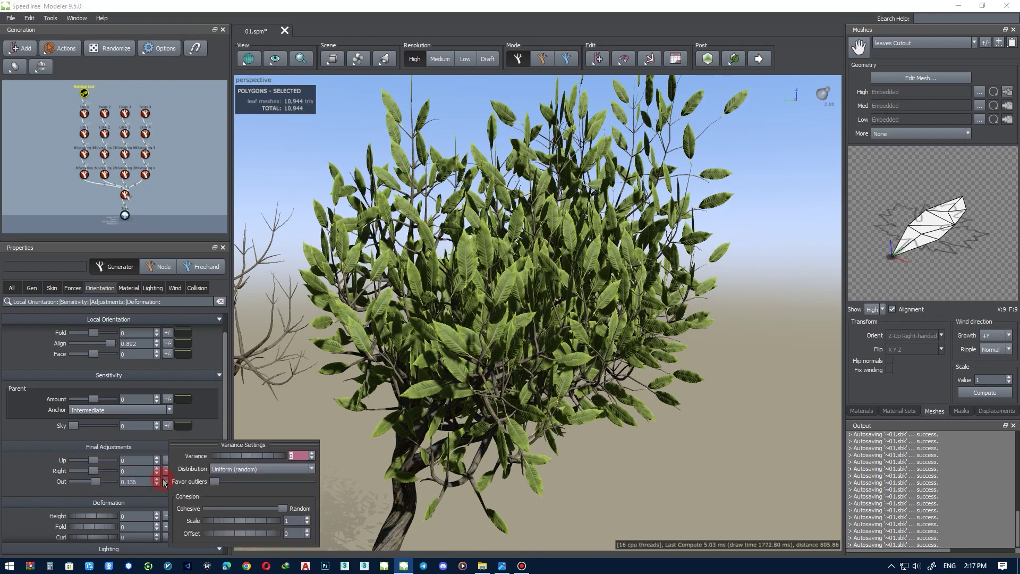
{"action": "type", "text": ".1"}
{"action": "left_click", "coordinate": [165, 460]}
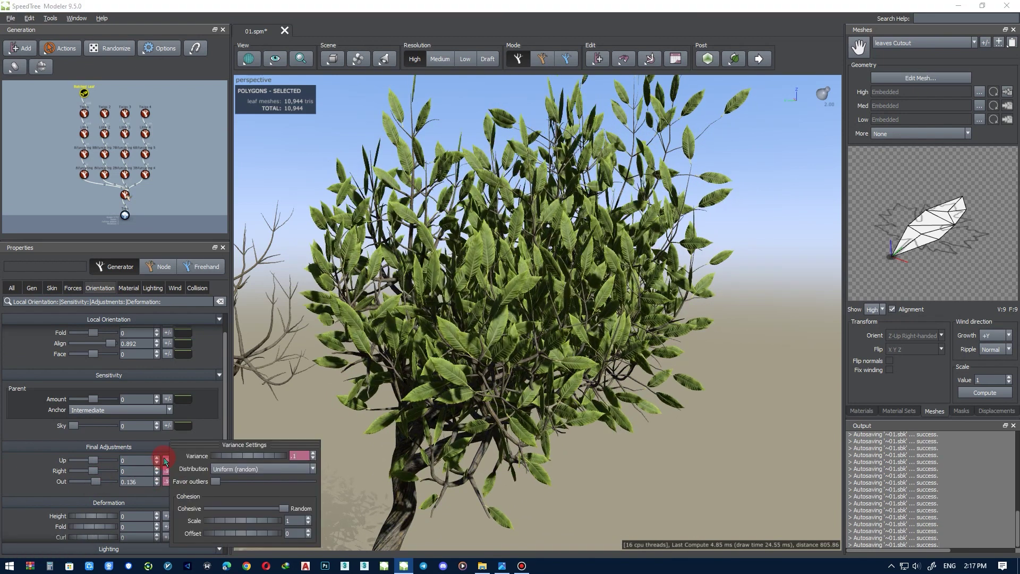
{"action": "left_click", "coordinate": [166, 334]}
{"action": "type", "text": ".1"}
{"action": "left_click", "coordinate": [167, 346]}
{"action": "type", "text": ".1"}
{"action": "left_click", "coordinate": [31, 364]}
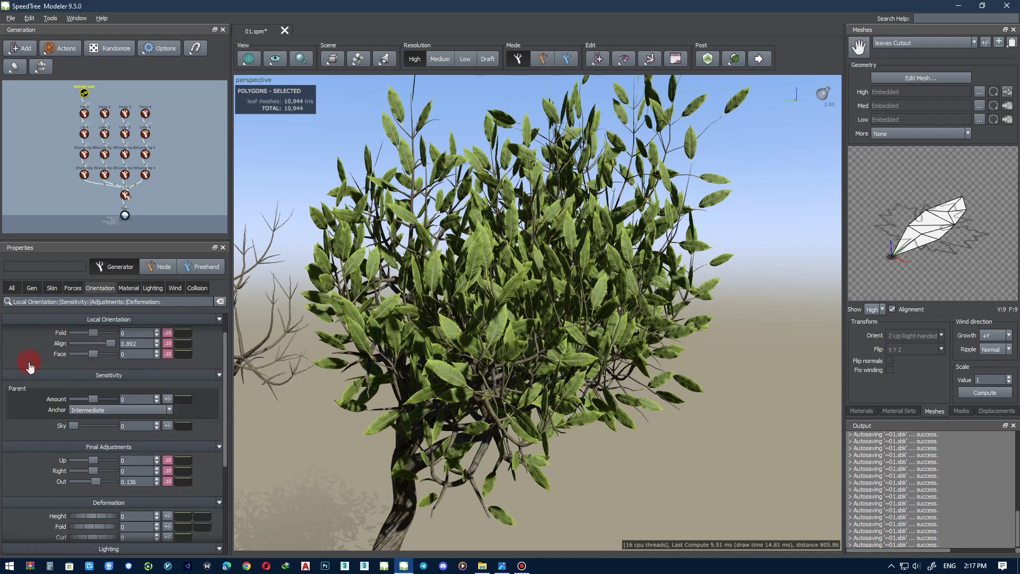
Set the variance of the batched leaves' size to 0.2
{"action": "left_click", "coordinate": [52, 287]}
{"action": "left_click", "coordinate": [162, 332]}
{"action": "type", "text": ".2"}
{"action": "key", "text": "Return"}
{"action": "left_click", "coordinate": [162, 333]}
{"action": "left_click", "coordinate": [307, 192]}
{"action": "middle_click_drag", "start_coordinate": [357, 353], "coordinate": [406, 355], "text": "alt"}
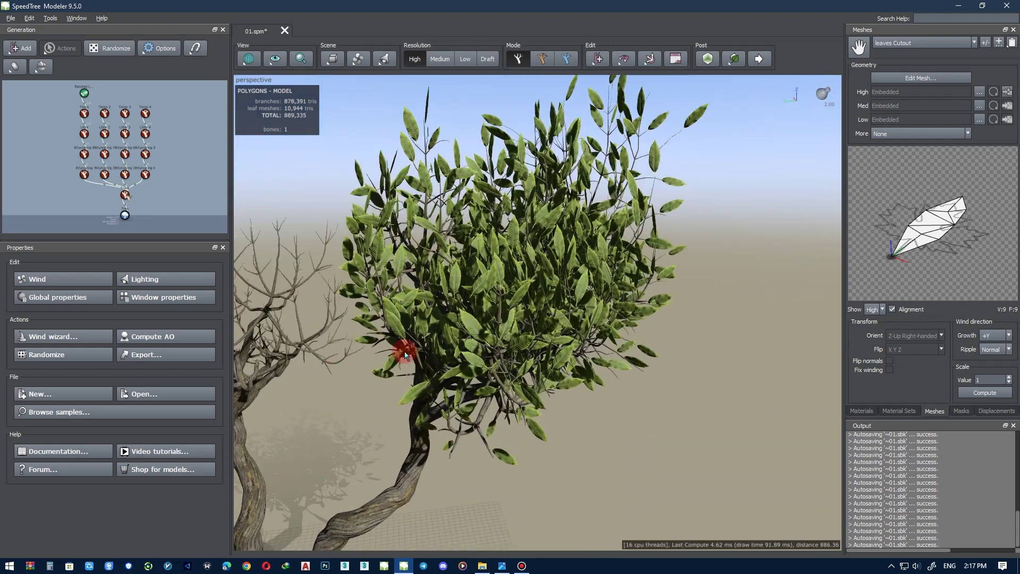
Set the batched leaves' generation number to 23
{"action": "left_click", "coordinate": [84, 93]}
{"action": "left_click", "coordinate": [49, 288]}
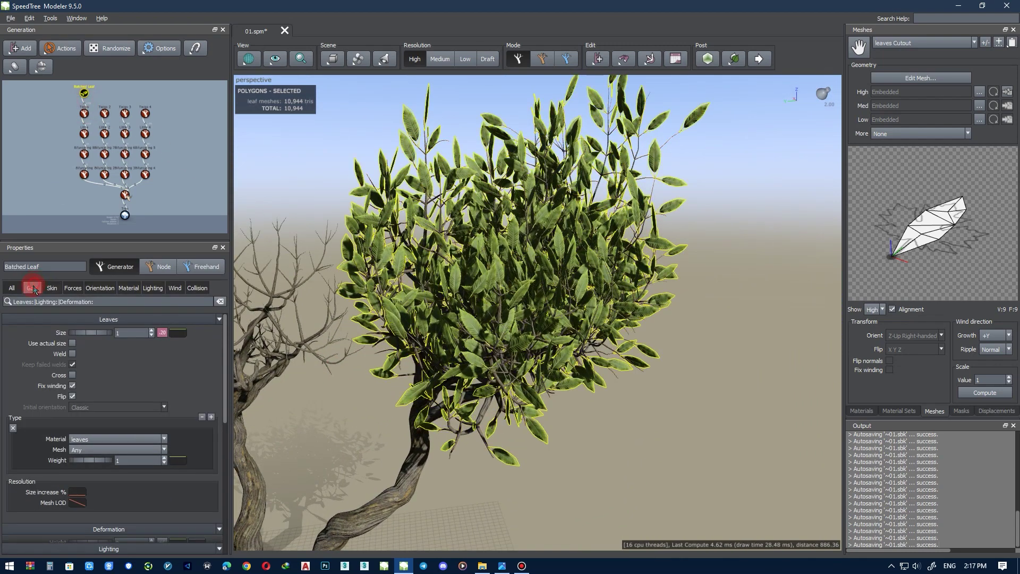
{"action": "left_click", "coordinate": [33, 287]}
{"action": "scroll", "coordinate": [364, 313], "scroll_direction": "up", "scroll_amount": 2}
{"action": "type", "text": "23"}
{"action": "key", "text": "Return"}
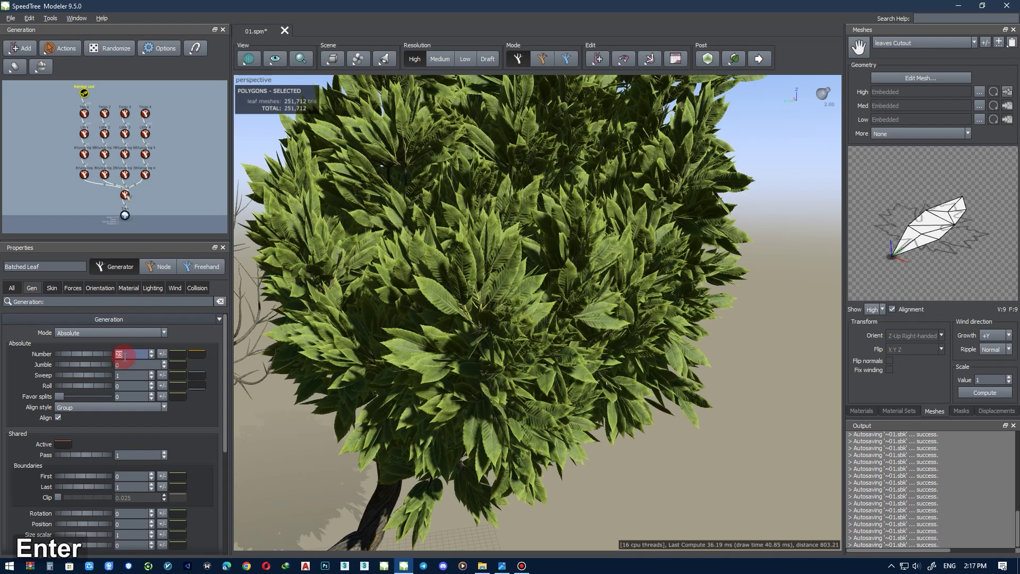
Reduce the batched leaves' generation number to 5 and then 3, and try a different leaf size
{"action": "type", "text": "5"}
{"action": "key", "text": "Return"}
{"action": "scroll", "coordinate": [537, 316], "scroll_direction": "down", "scroll_amount": 3}
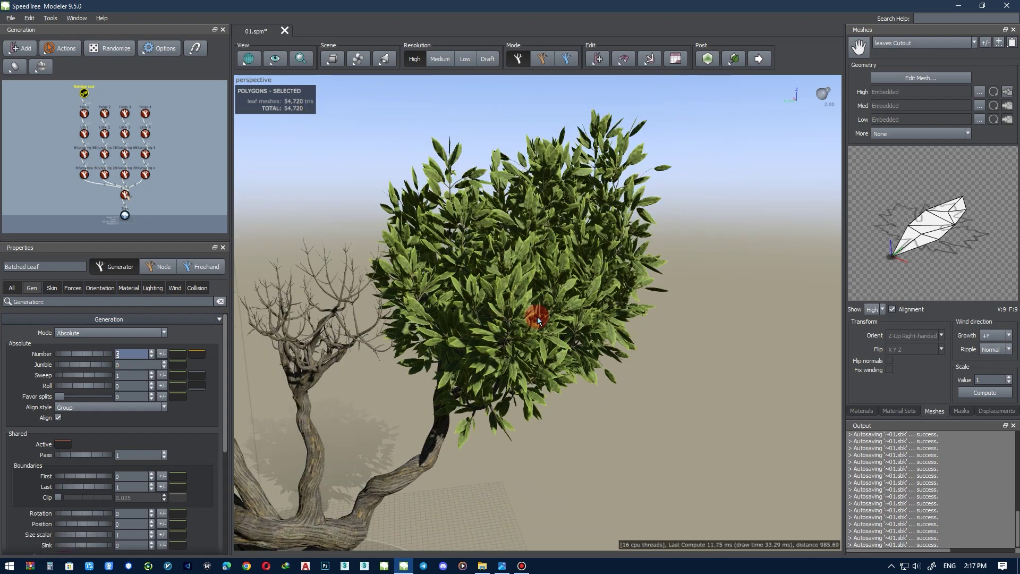
{"action": "type", "text": "3"}
{"action": "key", "text": "Return"}
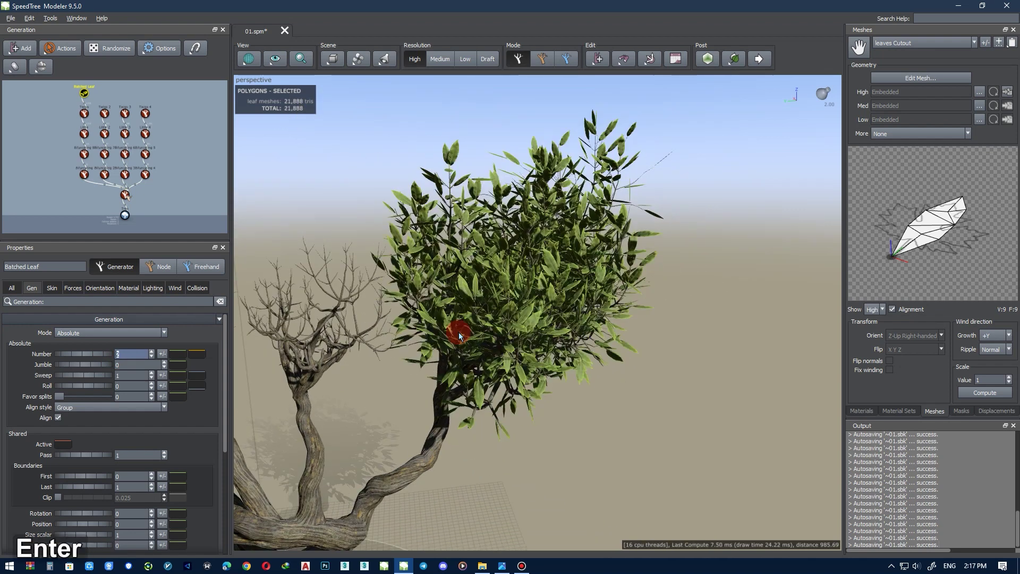
{"action": "left_click", "coordinate": [51, 287]}
{"action": "mouse_move", "coordinate": [94, 332]}
{"action": "left_mouse_down"}
{"action": "mouse_move", "coordinate": [109, 326]}
{"action": "mouse_move", "coordinate": [92, 322]}
{"action": "left_mouse_up"}
Try 0.667 as the first Twigs generator's length percentage of parent and 0.18 as its gravity, and undo both
{"action": "left_click", "coordinate": [84, 113]}
{"action": "middle_click_drag", "start_coordinate": [372, 269], "coordinate": [373, 212], "text": "alt"}
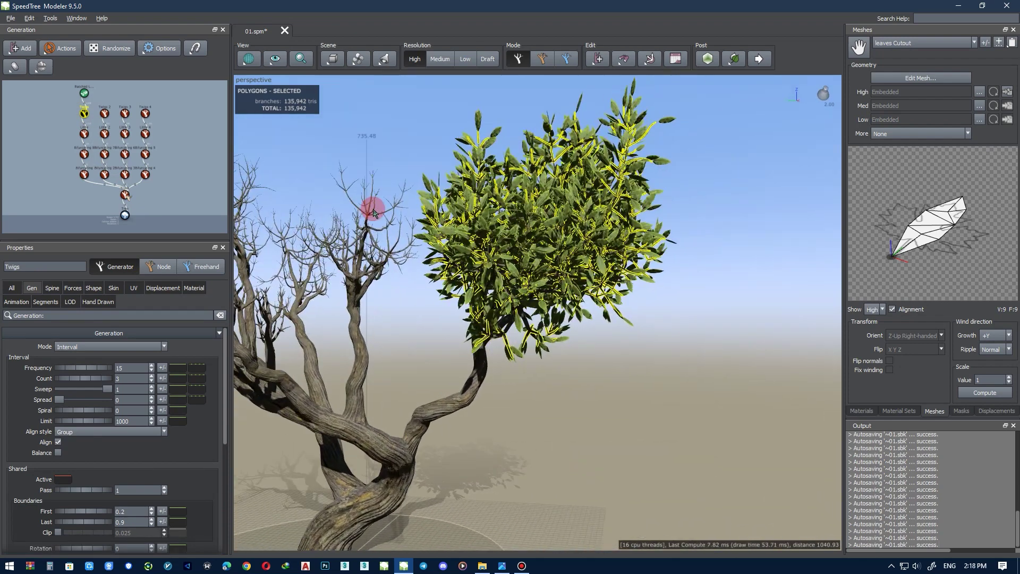
{"action": "left_click", "coordinate": [52, 287]}
{"action": "left_click_drag", "start_coordinate": [89, 366], "coordinate": [103, 366]}
{"action": "left_click_drag", "start_coordinate": [75, 517], "coordinate": [87, 517]}
{"action": "scroll", "coordinate": [456, 398], "scroll_direction": "down", "scroll_amount": 3}
{"action": "middle_click", "coordinate": [613, 292], "text": "alt"}
{"action": "scroll", "coordinate": [613, 292], "scroll_direction": "up", "scroll_amount": 3}
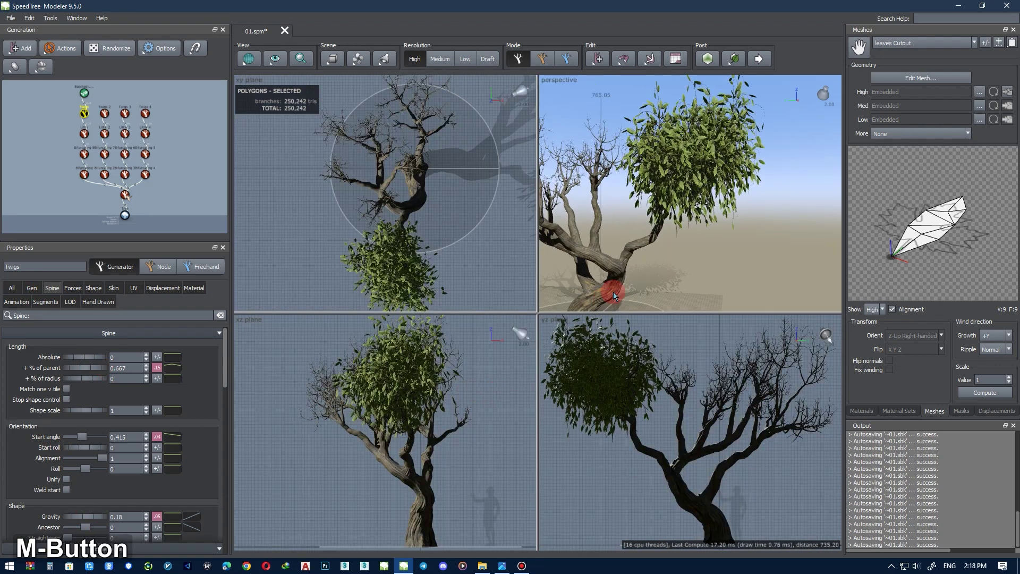
{"action": "middle_click", "coordinate": [613, 292]}
{"action": "scroll", "coordinate": [613, 295], "scroll_direction": "down", "scroll_amount": 2}
{"action": "middle_click_drag", "start_coordinate": [588, 317], "coordinate": [478, 298], "text": "alt"}
{"action": "key", "text": "ctrl+z"}
{"action": "key", "text": "ctrl+z"}
Set the start angle of the first Little generator to about 0.631
{"action": "left_click", "coordinate": [84, 133]}
{"action": "left_click", "coordinate": [83, 195]}
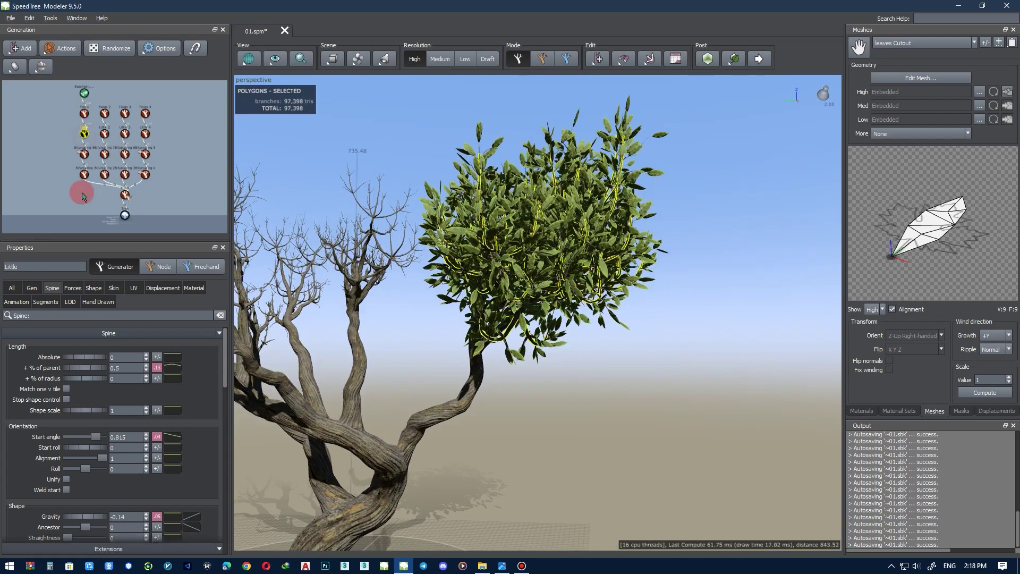
{"action": "mouse_move", "coordinate": [87, 437]}
{"action": "left_mouse_down"}
{"action": "mouse_move", "coordinate": [60, 437]}
{"action": "mouse_move", "coordinate": [101, 435]}
{"action": "mouse_move", "coordinate": [87, 436]}
{"action": "left_mouse_up"}
{"action": "key", "text": "ctrl+z"}
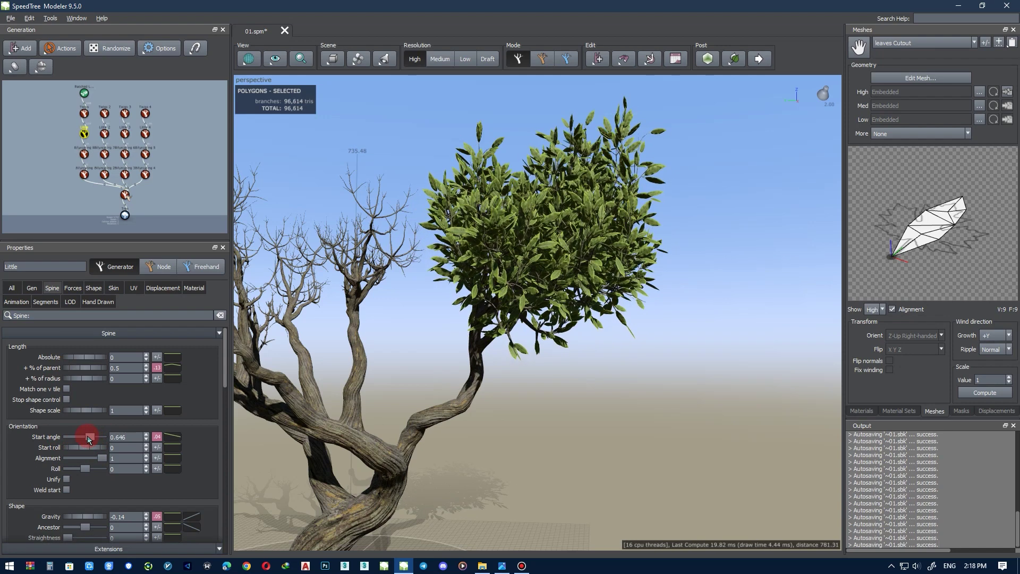
Try adjusting the first Little generator's gravity, undo it, and set the gravity to -0.1
{"action": "left_click_drag", "start_coordinate": [84, 517], "coordinate": [90, 512]}
{"action": "key", "text": "ctrl+z"}
{"action": "double_click", "coordinate": [136, 515]}
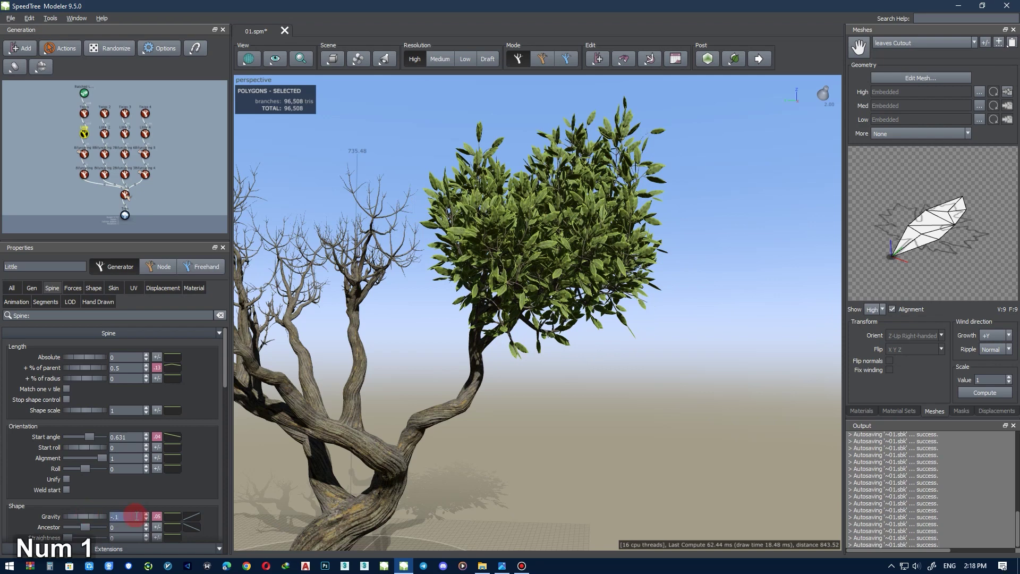
{"action": "type", "text": "-.1"}
{"action": "key", "text": "Return"}
{"action": "left_click", "coordinate": [672, 372]}
{"action": "middle_click_drag", "start_coordinate": [672, 371], "coordinate": [610, 326], "text": "alt"}
Set the batched leaves' generation number to 2, and refine it to 2.5
{"action": "left_click", "coordinate": [83, 93]}
{"action": "left_click", "coordinate": [32, 288]}
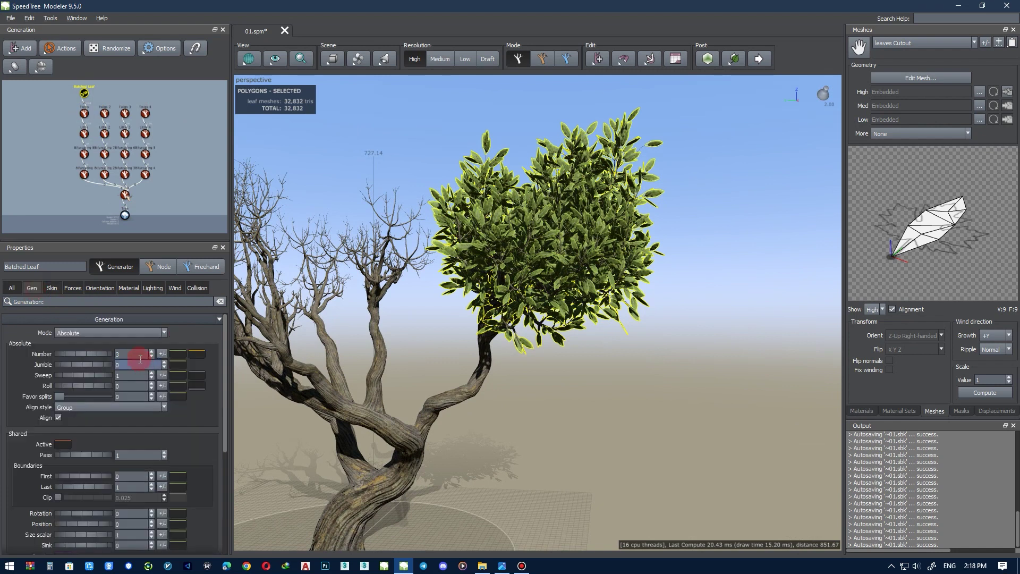
{"action": "type", "text": "2"}
{"action": "key", "text": "Return"}
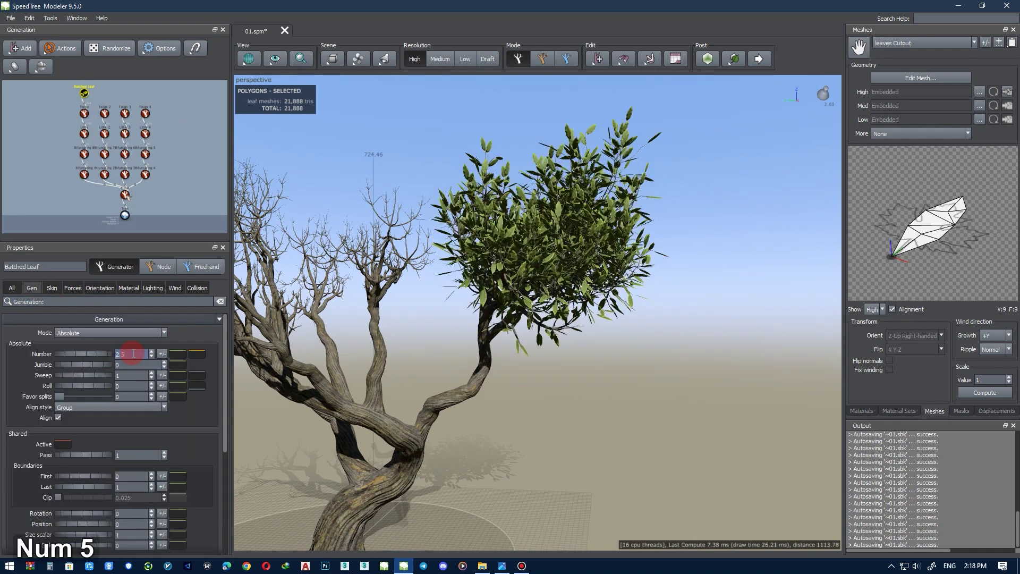
{"action": "type", "text": ".5"}
{"action": "key", "text": "Return"}
Try a batched leaf size of 0.8, and set it to 0.9
{"action": "left_click", "coordinate": [52, 288]}
{"action": "type", "text": "0.8"}
{"action": "key", "text": "Return"}
{"action": "type", "text": "0.9"}
{"action": "key", "text": "Return"}
{"action": "left_click", "coordinate": [542, 354]}
{"action": "scroll", "coordinate": [563, 266], "scroll_direction": "down", "scroll_amount": 3}
{"action": "middle_click_drag", "start_coordinate": [573, 235], "coordinate": [553, 198], "text": "alt"}
Duplicate the batched leaves, delete the copy with the Twigs and Little generators 2 to 4, and save the file
{"action": "left_click", "coordinate": [85, 95]}
{"action": "key", "text": "ctrl+d"}
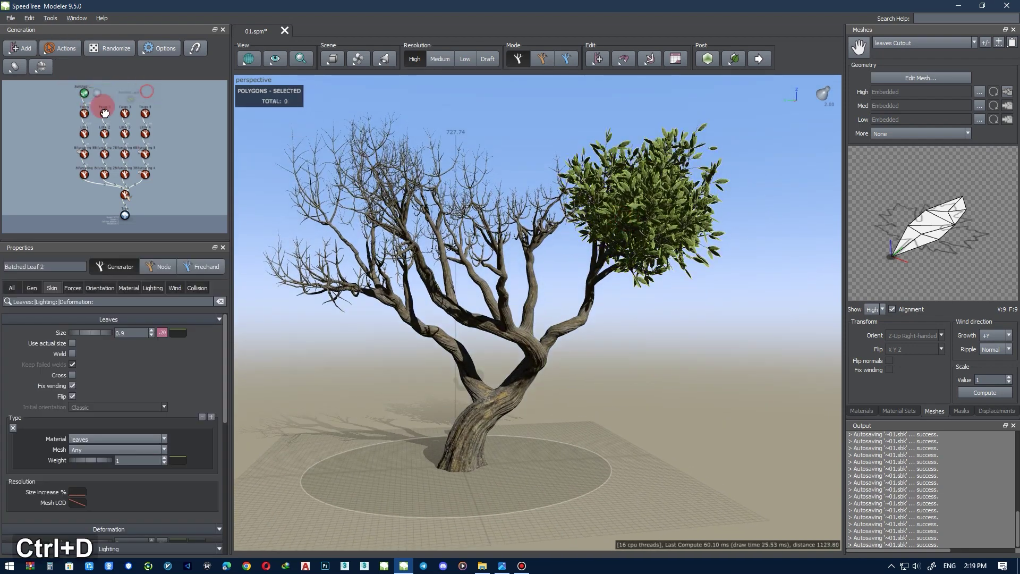
{"action": "left_click_drag", "start_coordinate": [116, 114], "coordinate": [97, 89]}
{"action": "key", "text": "Delete"}
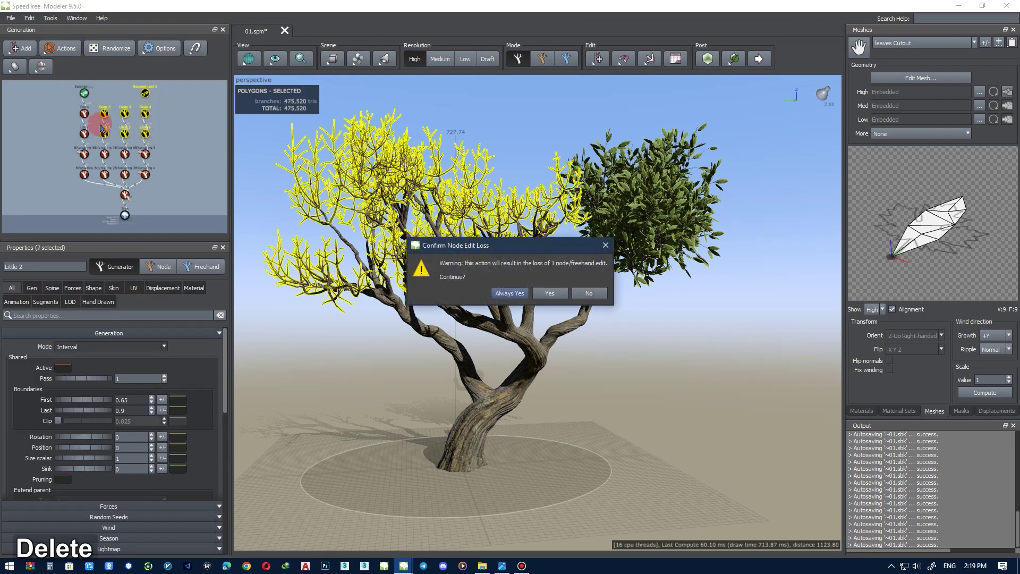
{"action": "left_click", "coordinate": [551, 294]}
{"action": "key", "text": "ctrl+s"}
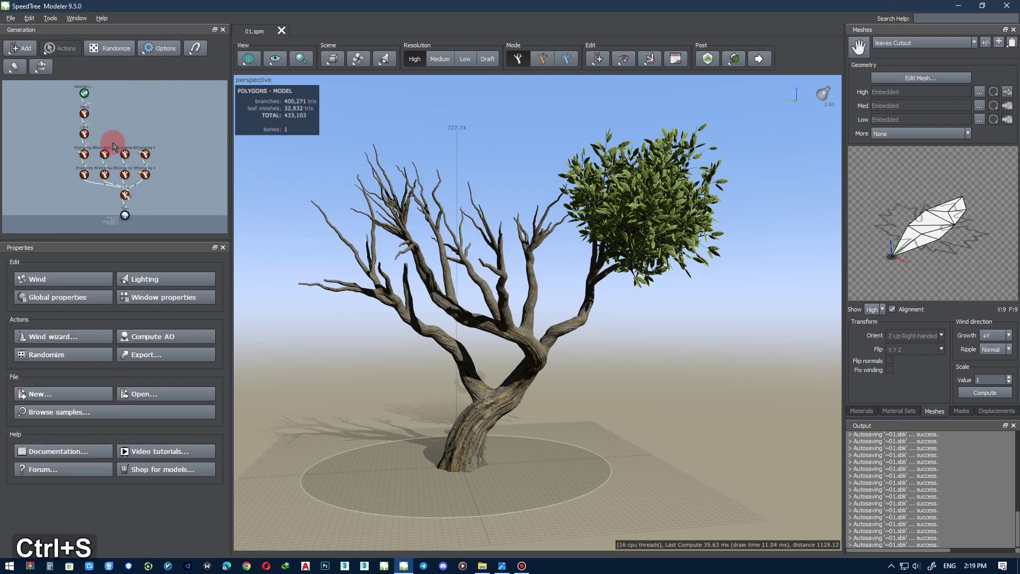
Duplicate the first Little, Twigs and Batched Leaf chain onto the second, third and fourth bifurcating branches
{"action": "left_click_drag", "start_coordinate": [113, 141], "coordinate": [49, 86]}
{"action": "key", "text": "ctrl+d"}
{"action": "left_click_drag", "start_coordinate": [146, 137], "coordinate": [125, 154]}
{"action": "key", "text": "ctrl+d"}
{"action": "key", "text": "ctrl+d"}
{"action": "middle_click_drag", "start_coordinate": [403, 183], "coordinate": [519, 187], "text": "alt"}
Set the Little 2 generator's length percentage of parent to 0.4
{"action": "left_click", "coordinate": [104, 133]}
{"action": "middle_click_drag", "start_coordinate": [287, 213], "coordinate": [400, 269]}
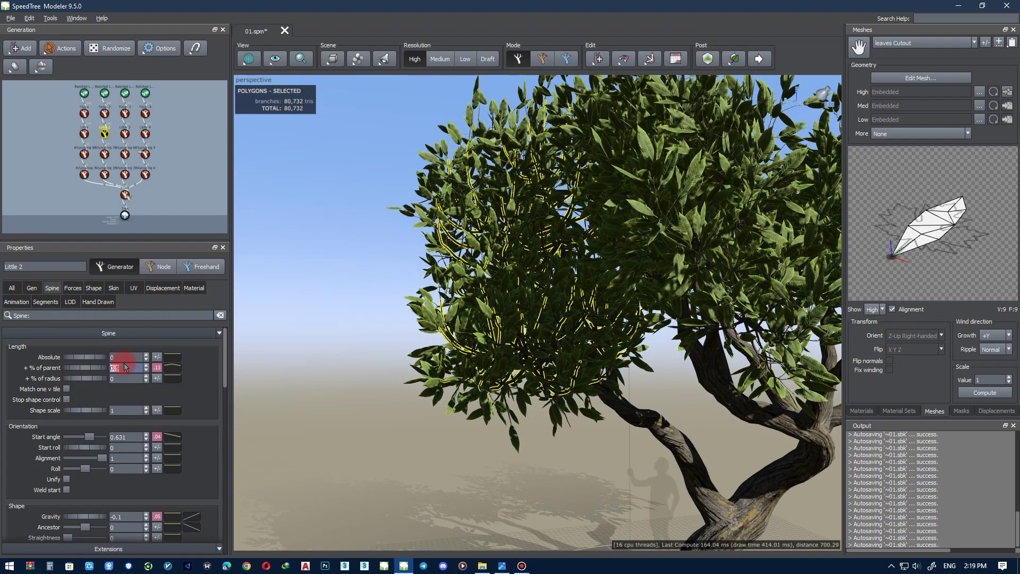
{"action": "type", "text": "0.4"}
{"action": "key", "text": "Return"}
{"action": "scroll", "coordinate": [432, 310], "scroll_direction": "down", "scroll_amount": 3}
{"action": "middle_click_drag", "start_coordinate": [595, 255], "coordinate": [425, 229]}
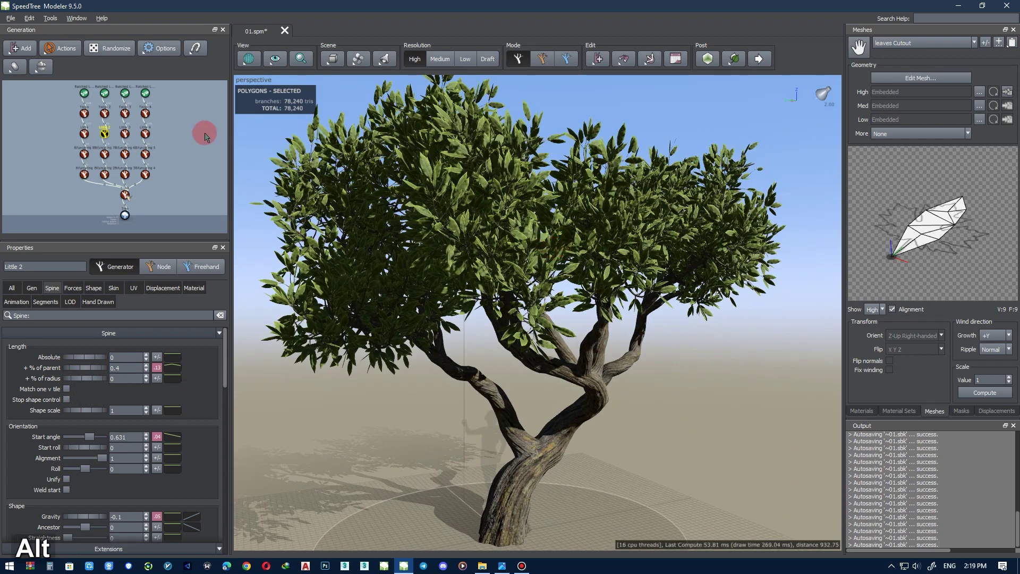
Set the leaf size of Batched Leaf 2 to 0.8
{"action": "left_click", "coordinate": [104, 93]}
{"action": "left_click", "coordinate": [109, 319]}
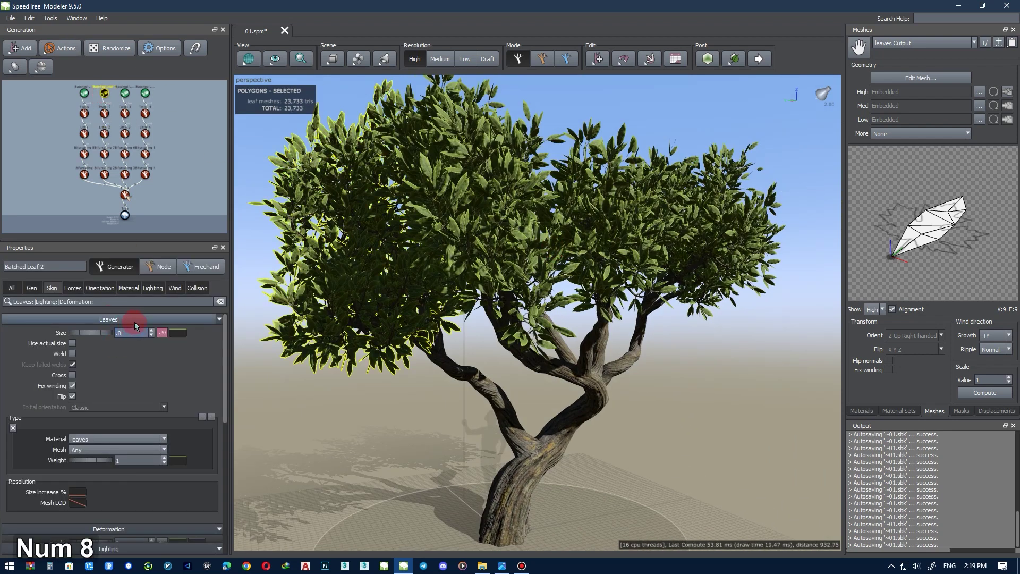
{"action": "type", "text": ".8"}
{"action": "key", "text": "Return"}
{"action": "left_click", "coordinate": [125, 216]}
Set the length percentage of parent to 0.2 for the Twigs 2, Twigs 3 and Twigs 4 generators
{"action": "left_click", "coordinate": [104, 114]}
{"action": "left_click", "coordinate": [136, 367]}
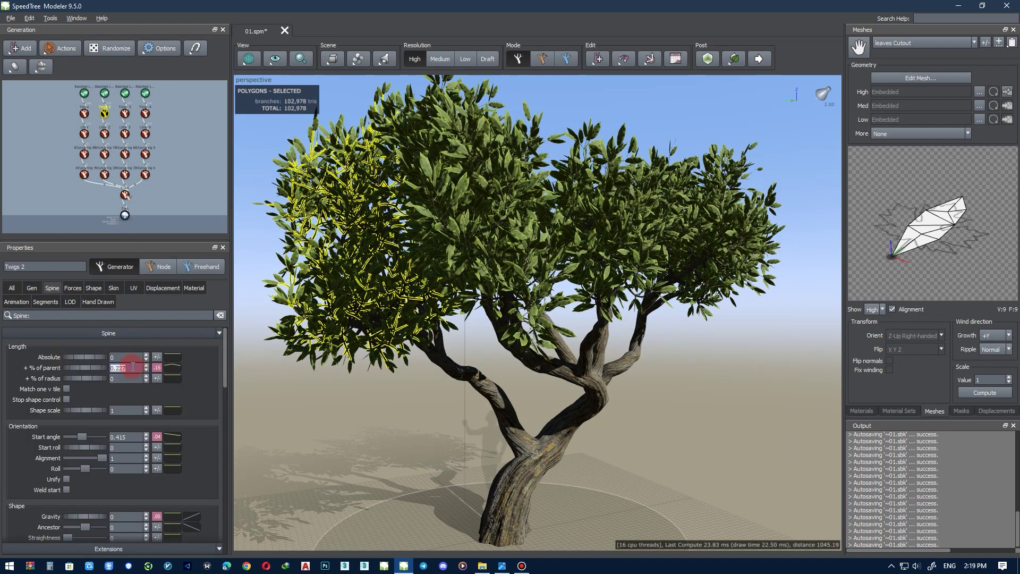
{"action": "type", "text": ".2"}
{"action": "key", "text": "Return"}
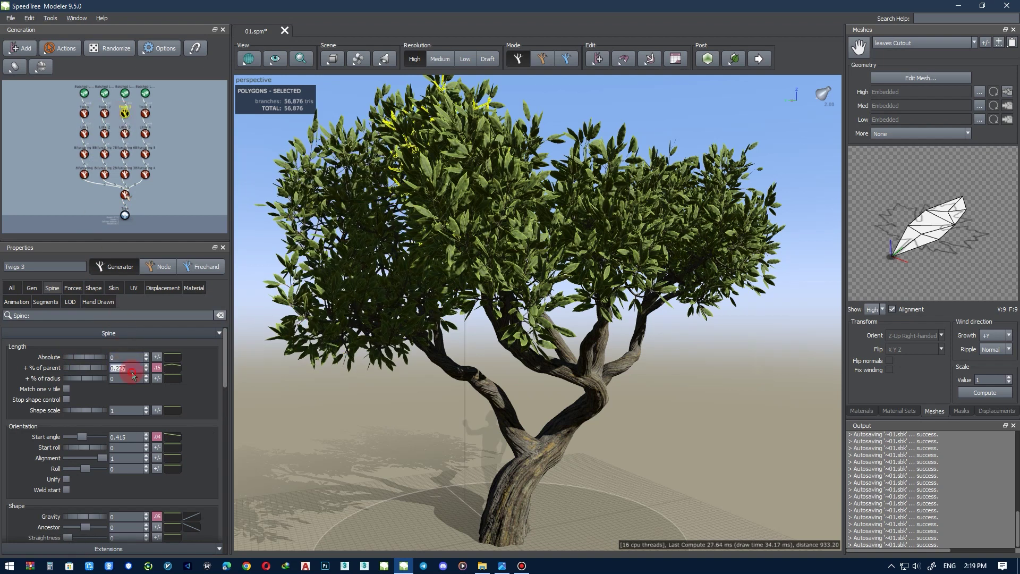
{"action": "left_click", "coordinate": [146, 122]}
{"action": "left_click", "coordinate": [130, 365]}
{"action": "type", "text": "."}
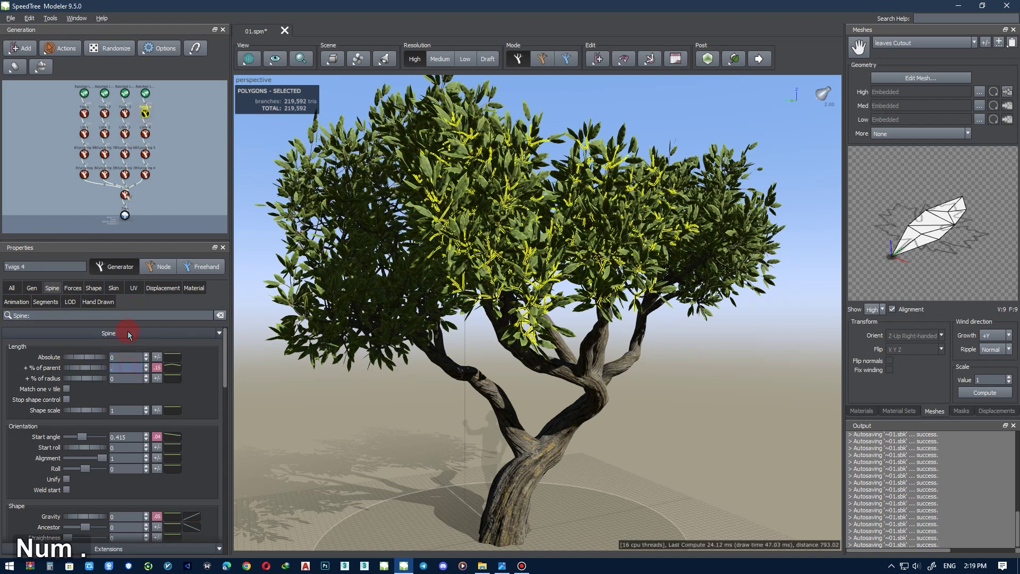
{"action": "type", "text": "2"}
Set the length percentage of parent to 0.4 for the Little 4 and Little 3 generators
{"action": "left_click", "coordinate": [145, 133]}
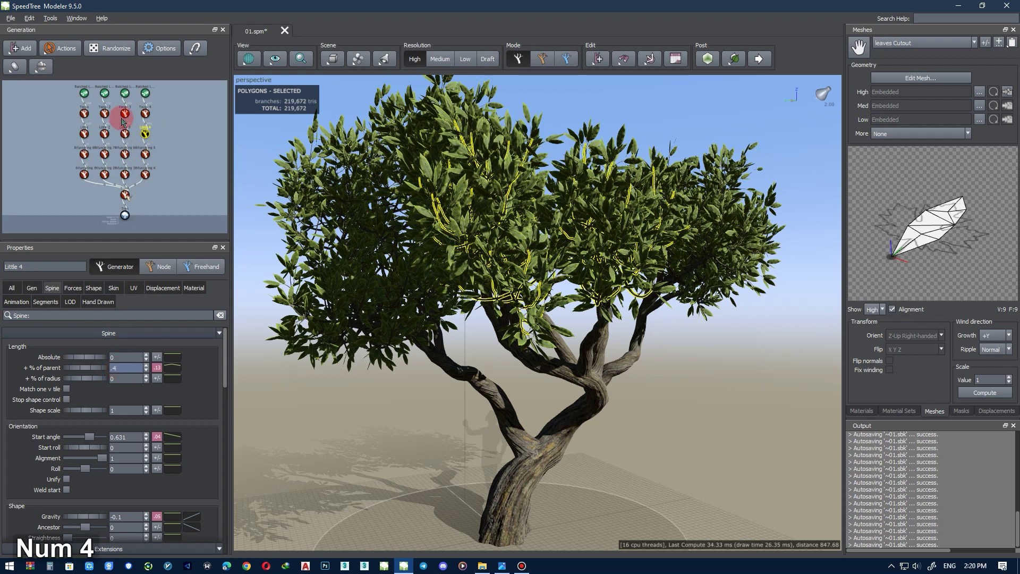
{"action": "left_click", "coordinate": [124, 130]}
{"action": "left_click", "coordinate": [123, 274]}
{"action": "type", "text": ".4"}
{"action": "left_click", "coordinate": [105, 142]}
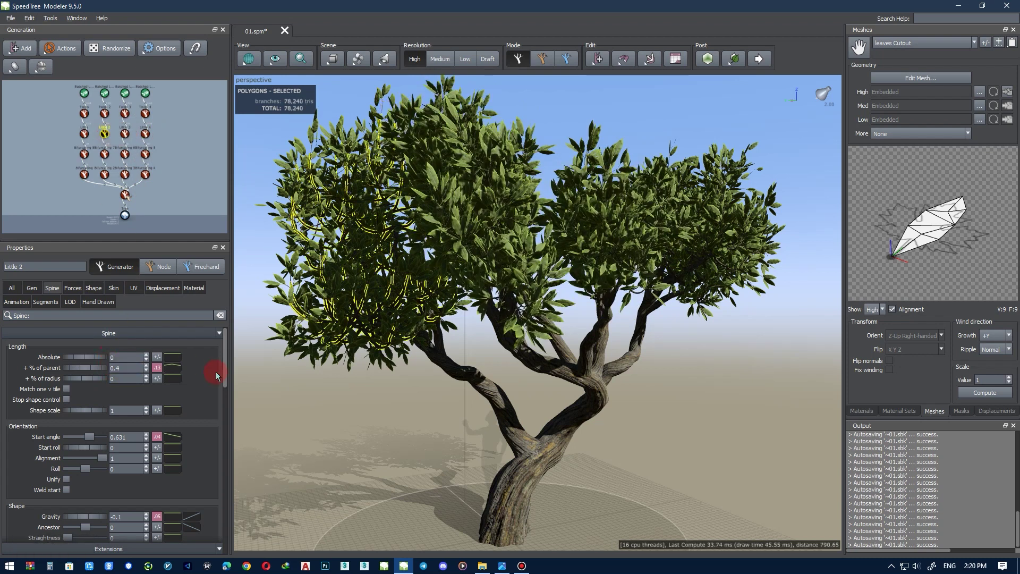
Set the leaf size to 0.8 for Batched Leaf 4 and Batched Leaf 3
{"action": "left_click", "coordinate": [145, 93]}
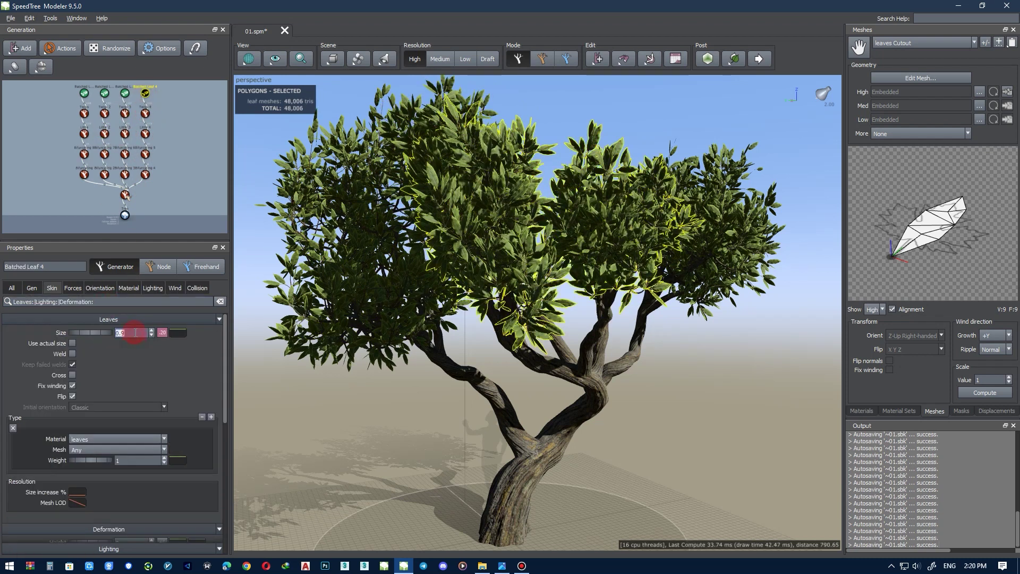
{"action": "type", "text": ".8"}
{"action": "left_click", "coordinate": [124, 95]}
{"action": "left_click", "coordinate": [128, 333]}
{"action": "left_click", "coordinate": [105, 93]}
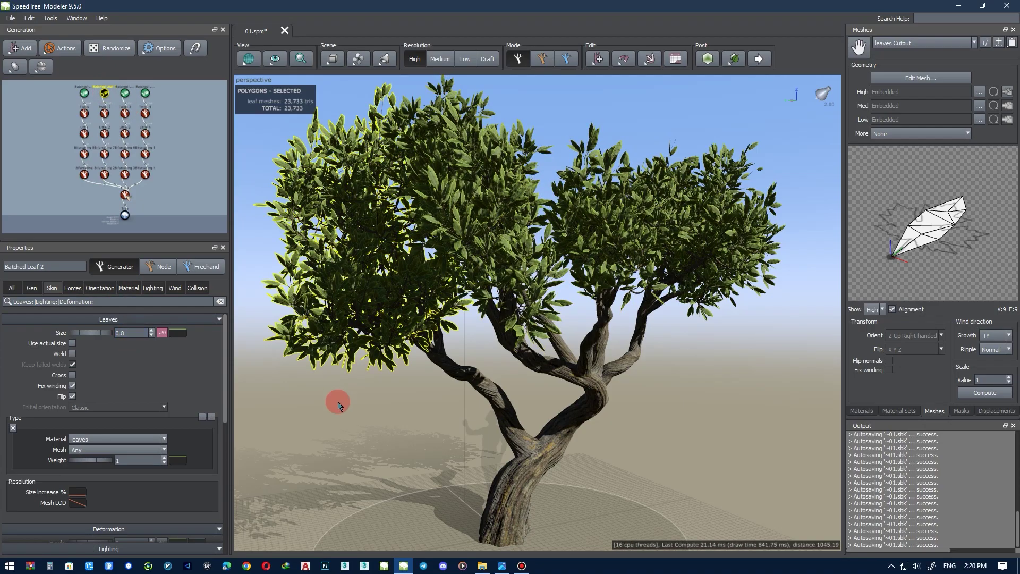
Try to move a Bifurcating 4 branch node along its parent branch in node editing mode
{"action": "left_click", "coordinate": [338, 401]}
{"action": "scroll", "coordinate": [512, 399], "scroll_direction": "down", "scroll_amount": 3}
{"action": "left_click_drag", "start_coordinate": [512, 398], "coordinate": [387, 447], "text": "alt"}
{"action": "middle_click_drag", "start_coordinate": [387, 446], "coordinate": [546, 64]}
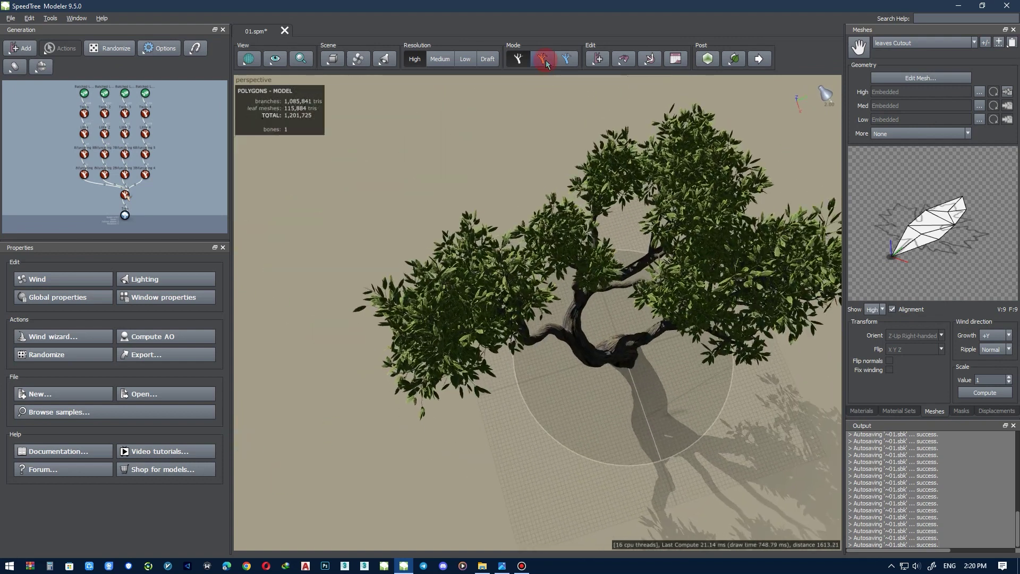
{"action": "left_click", "coordinate": [614, 288]}
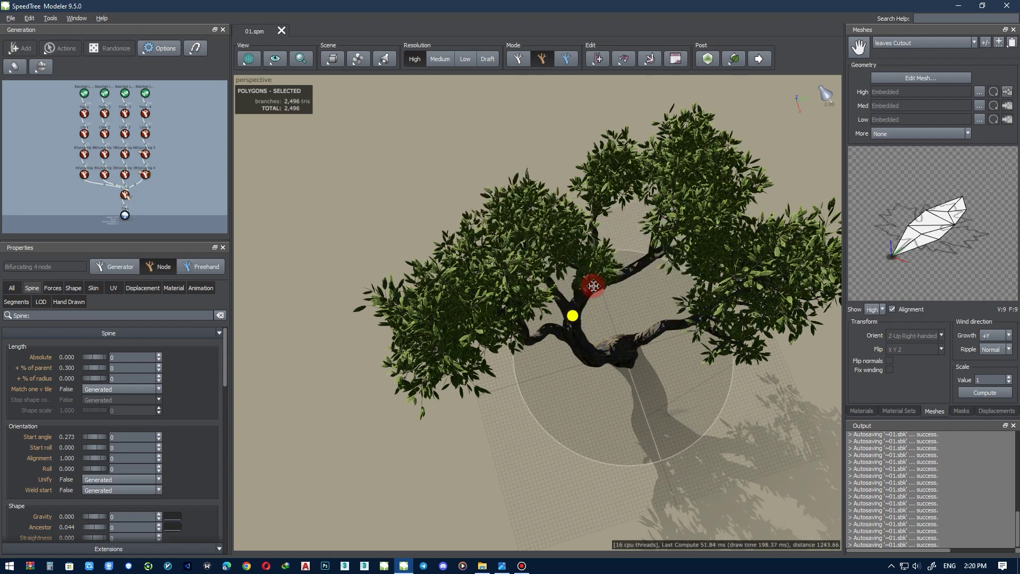
{"action": "key", "text": "ctrl+z"}
{"action": "middle_click_drag", "start_coordinate": [591, 289], "coordinate": [594, 296], "text": "alt"}
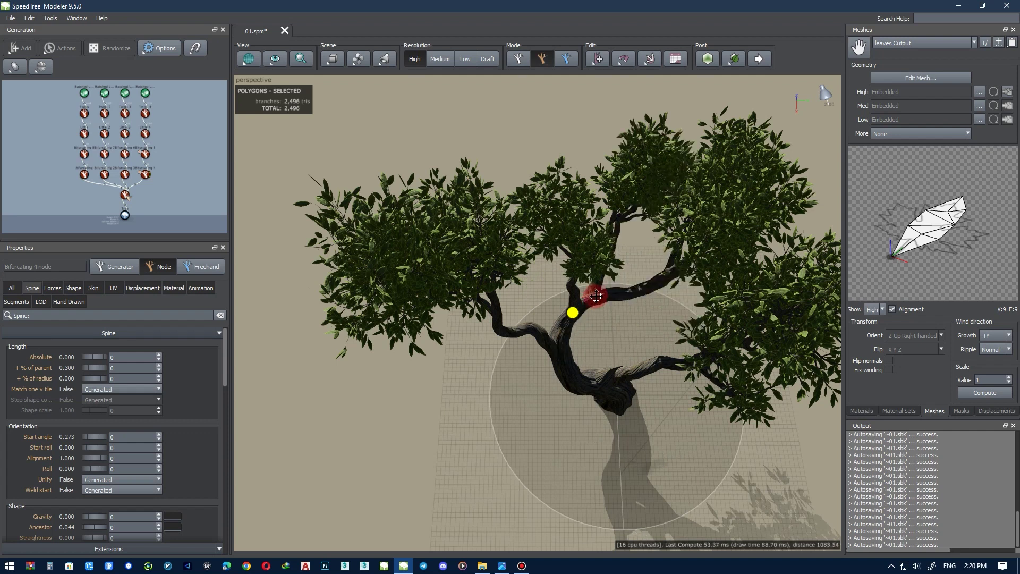
{"action": "left_click_drag", "start_coordinate": [592, 300], "coordinate": [594, 300]}
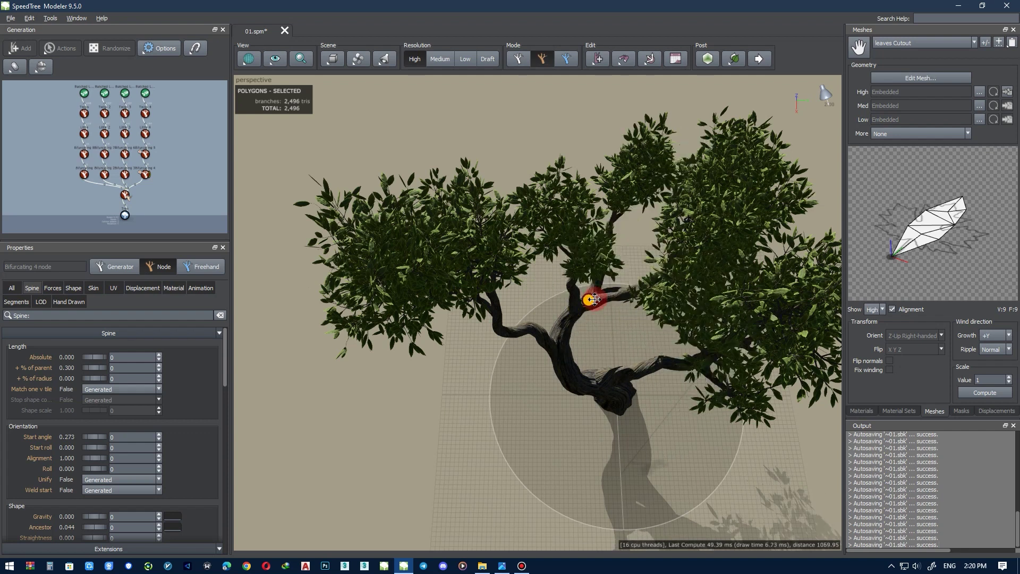
{"action": "key", "text": "ctrl+y"}
{"action": "key", "text": "ctrl+z"}
Try to reposition the selected Bifurcating 4 branch once more, and undo the recent branch moves
{"action": "middle_click_drag", "start_coordinate": [593, 301], "coordinate": [510, 451], "text": "alt"}
{"action": "left_click_drag", "start_coordinate": [538, 401], "coordinate": [536, 399]}
{"action": "key", "text": "ctrl+z"}
{"action": "key", "text": "ctrl+z"}
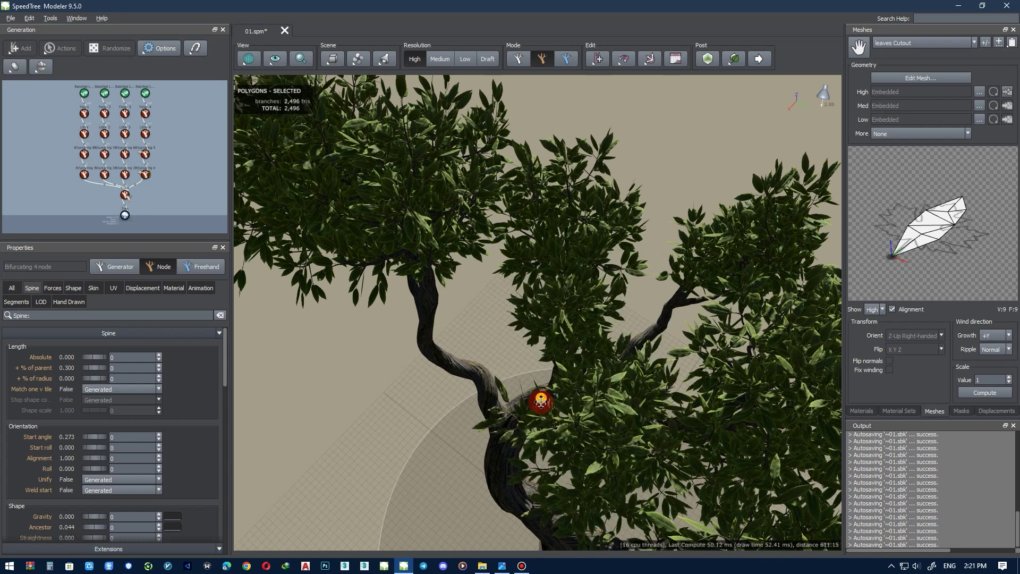
{"action": "middle_click_drag", "start_coordinate": [537, 400], "coordinate": [595, 469], "text": "alt"}
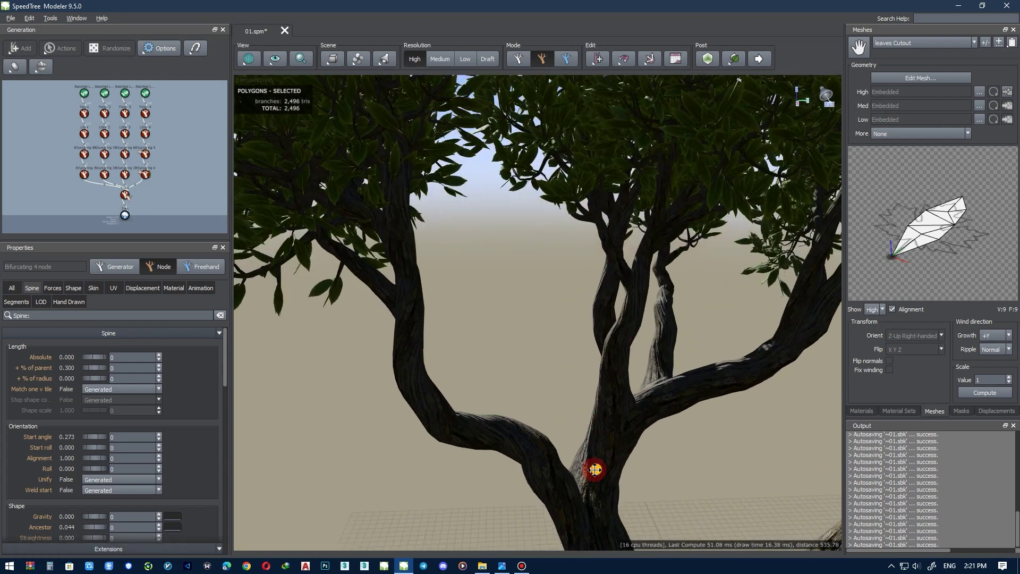
{"action": "key", "text": "ctrl+z"}
{"action": "key", "text": "ctrl+z"}
{"action": "key", "text": "ctrl+z"}
{"action": "key", "text": "ctrl+z"}
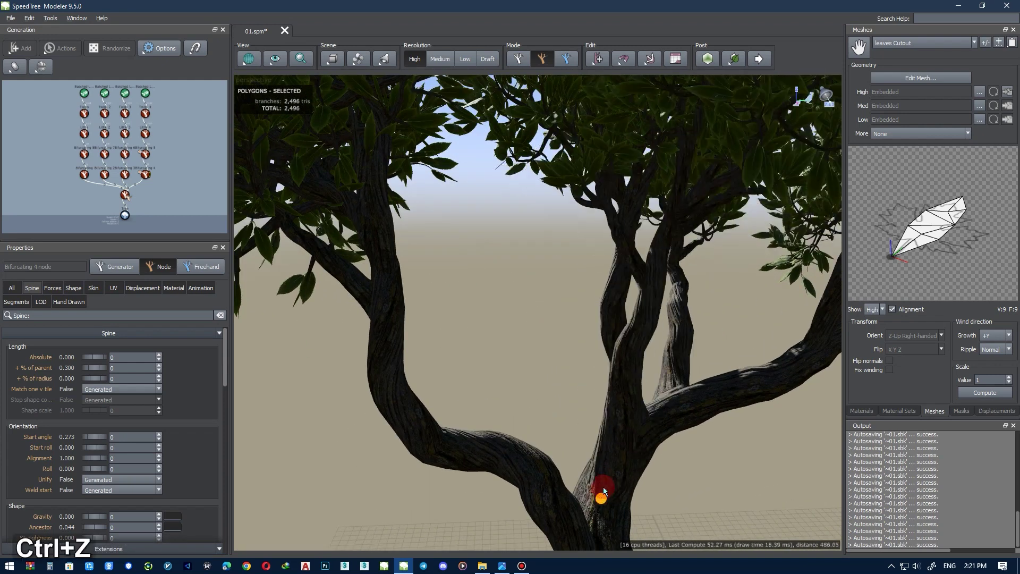
Examine the whole crown and the foliage up close for leaf density and balance
{"action": "scroll", "coordinate": [621, 425], "scroll_direction": "down", "scroll_amount": 3}
{"action": "middle_click_drag", "start_coordinate": [622, 426], "coordinate": [652, 326], "text": "alt"}
{"action": "scroll", "coordinate": [628, 393], "scroll_direction": "down", "scroll_amount": 3}
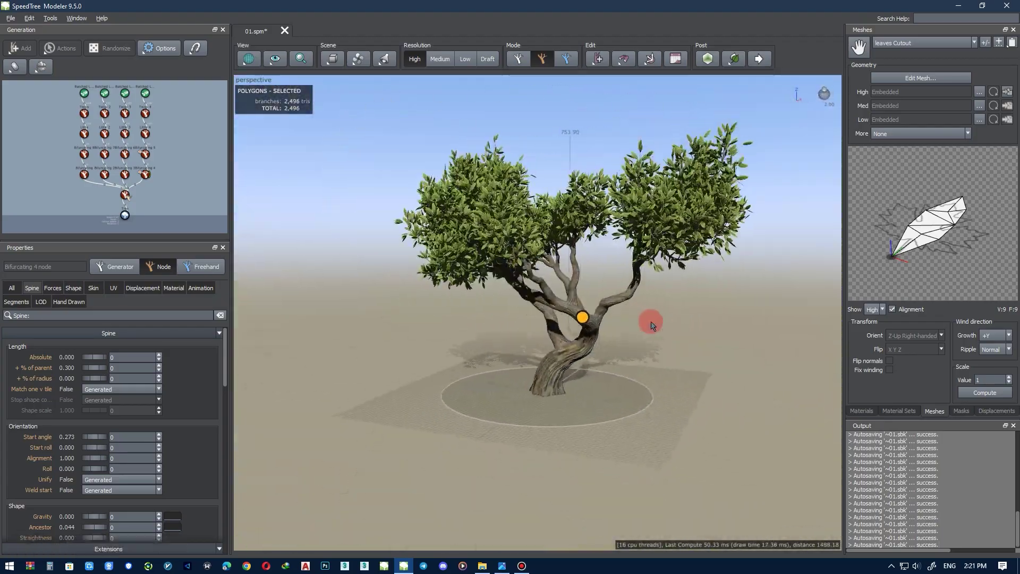
{"action": "scroll", "coordinate": [651, 325], "scroll_direction": "up", "scroll_amount": 3}
{"action": "middle_click_drag", "start_coordinate": [574, 291], "coordinate": [454, 305]}
{"action": "scroll", "coordinate": [585, 346], "scroll_direction": "up", "scroll_amount": 3}
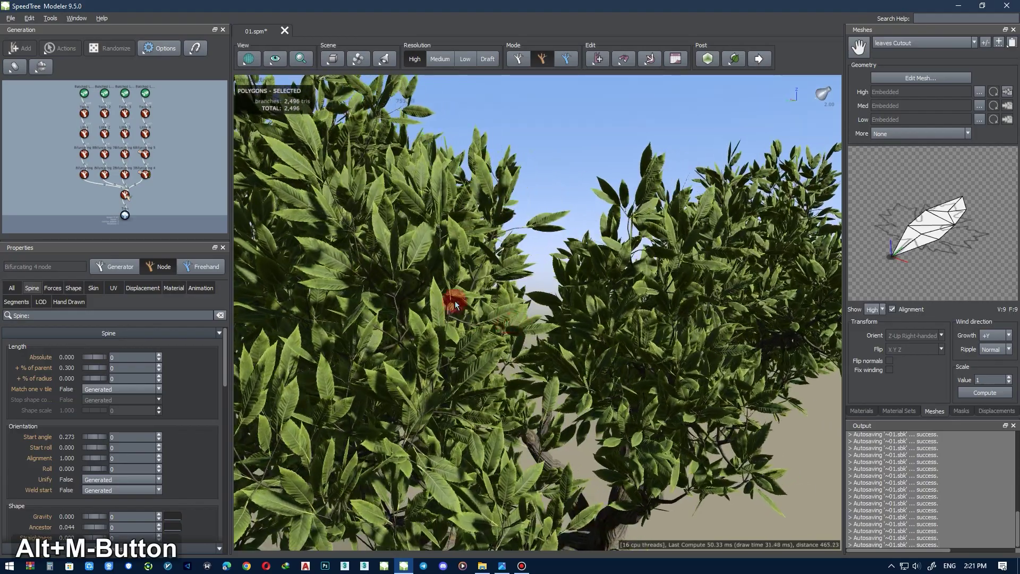
{"action": "scroll", "coordinate": [456, 302], "scroll_direction": "up", "scroll_amount": 2}
{"action": "middle_click", "coordinate": [455, 302]}
{"action": "scroll", "coordinate": [614, 241], "scroll_direction": "up", "scroll_amount": 2}
{"action": "middle_click", "coordinate": [613, 240]}
{"action": "scroll", "coordinate": [614, 240], "scroll_direction": "down", "scroll_amount": 2}
{"action": "middle_click_drag", "start_coordinate": [614, 240], "coordinate": [569, 285], "text": "alt"}
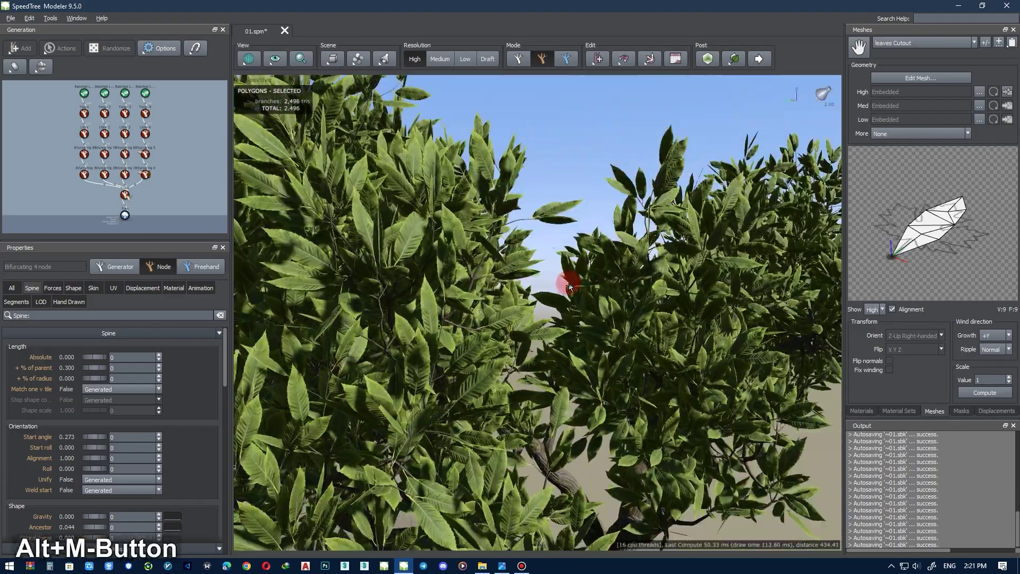
{"action": "scroll", "coordinate": [569, 287], "scroll_direction": "down", "scroll_amount": 10}
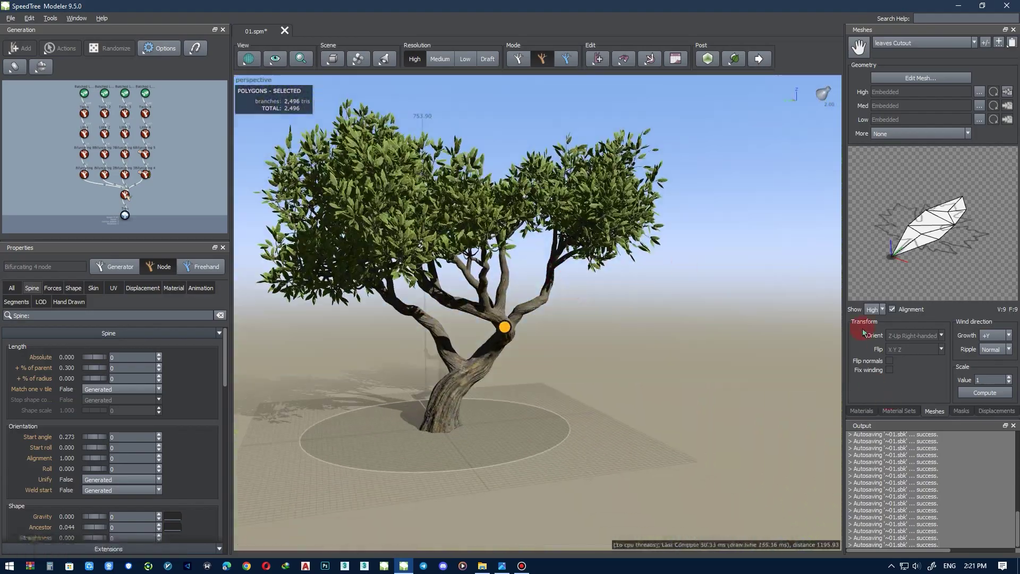
Raise the color variation amount of the leaves material slightly and check the crown's color mix
{"action": "left_click", "coordinate": [860, 410]}
{"action": "left_click", "coordinate": [862, 144]}
{"action": "left_click", "coordinate": [900, 60]}
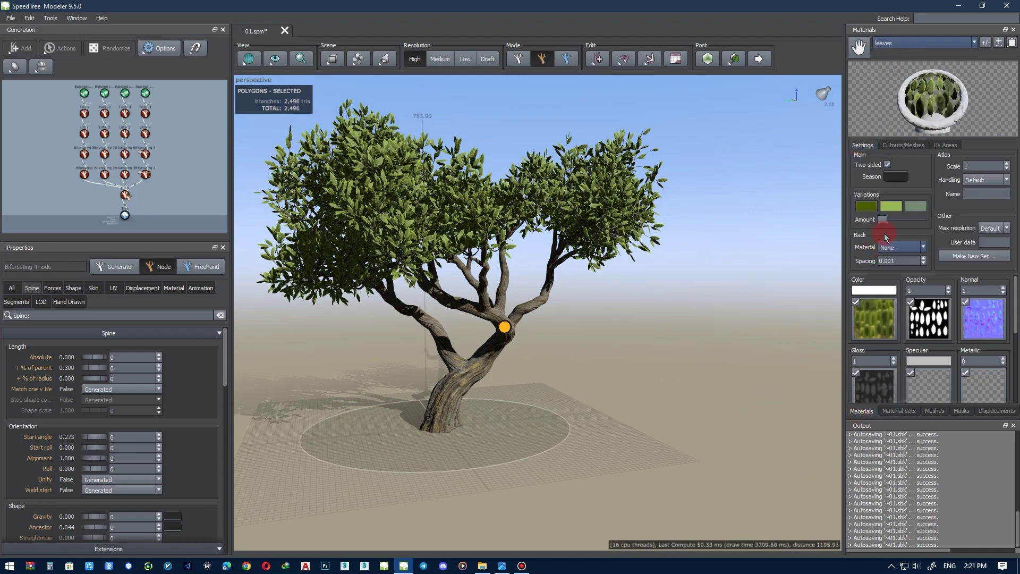
{"action": "mouse_move", "coordinate": [891, 219]}
{"action": "left_mouse_down"}
{"action": "mouse_move", "coordinate": [920, 220]}
{"action": "mouse_move", "coordinate": [879, 224]}
{"action": "left_mouse_up"}
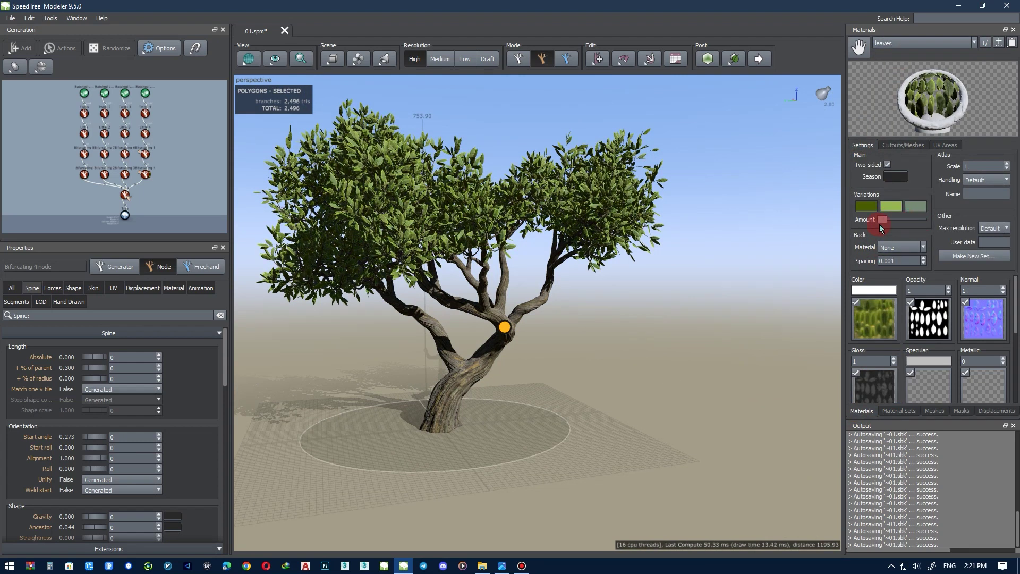
{"action": "key", "text": "alt+w"}
{"action": "middle_click", "coordinate": [616, 268]}
{"action": "middle_click_drag", "start_coordinate": [617, 269], "coordinate": [556, 283], "text": "alt"}
{"action": "scroll", "coordinate": [556, 282], "scroll_direction": "up", "scroll_amount": 5}
{"action": "middle_click_drag", "start_coordinate": [444, 257], "coordinate": [469, 266]}
{"action": "scroll", "coordinate": [516, 285], "scroll_direction": "down", "scroll_amount": 1}
{"action": "middle_click_drag", "start_coordinate": [516, 288], "coordinate": [576, 282], "text": "alt"}
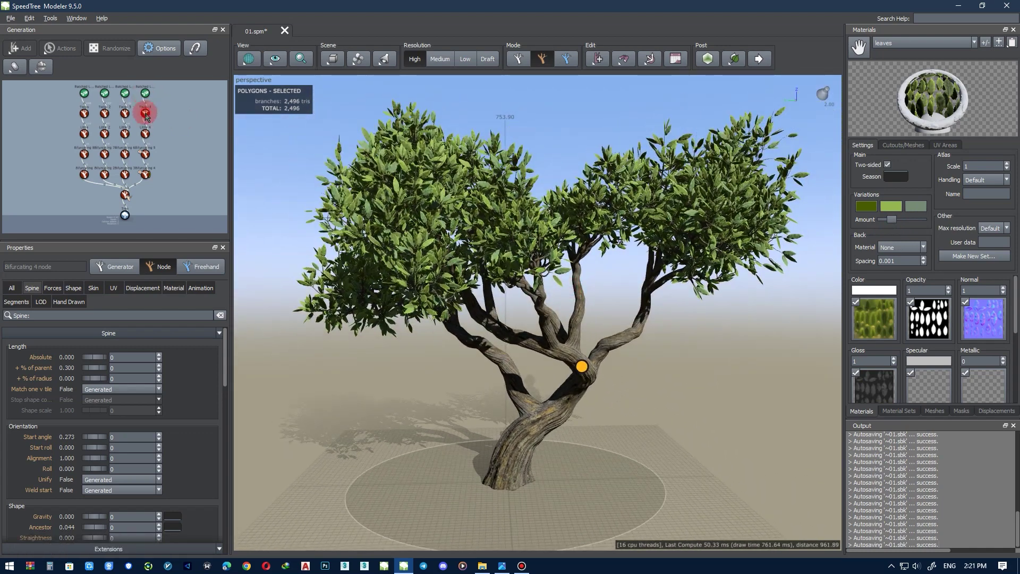
Set the leaf size of Batched Leaf 3 to 0.7
{"action": "left_click", "coordinate": [146, 113]}
{"action": "left_click", "coordinate": [60, 315]}
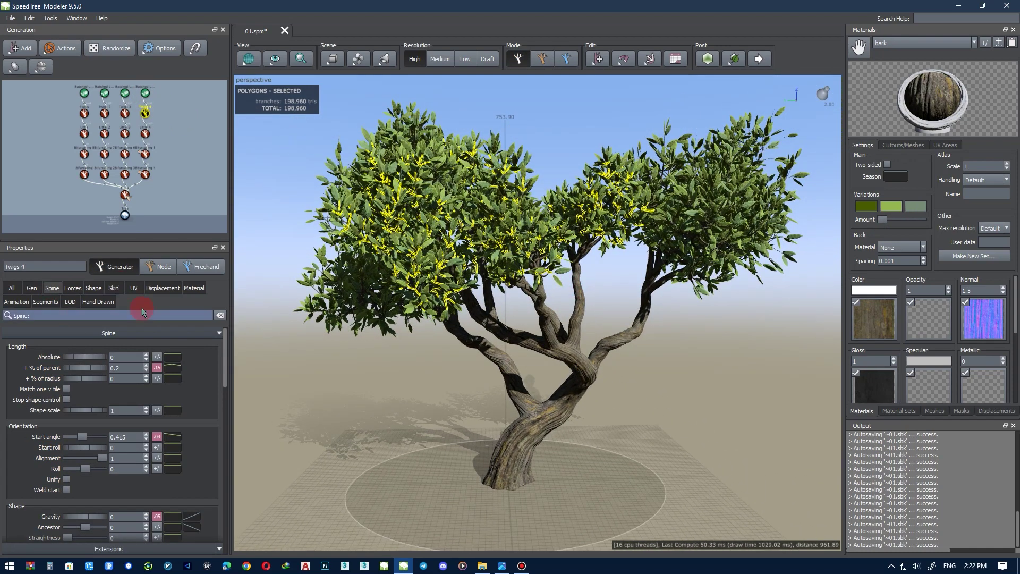
{"action": "left_click", "coordinate": [146, 94]}
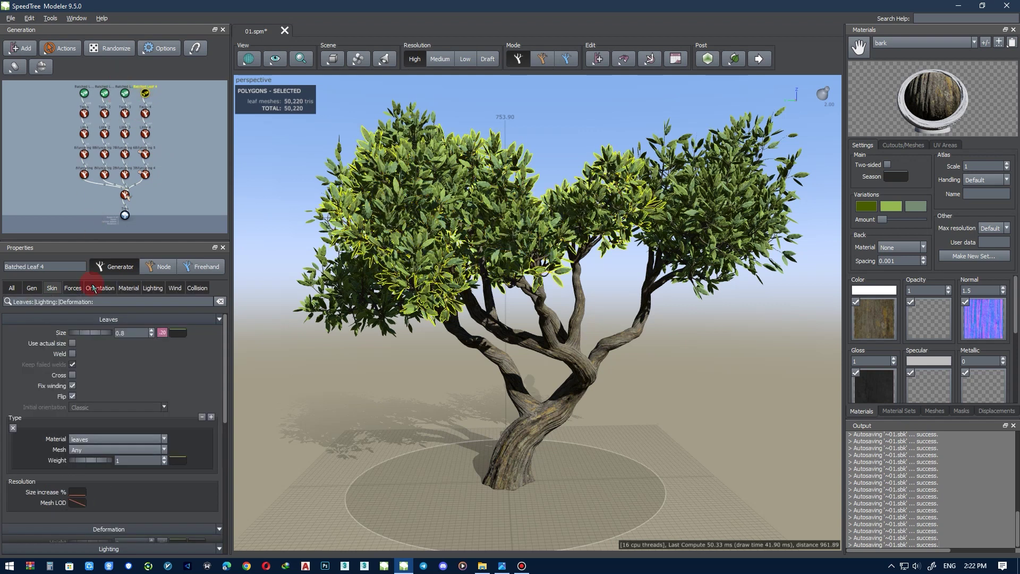
{"action": "left_click", "coordinate": [94, 288]}
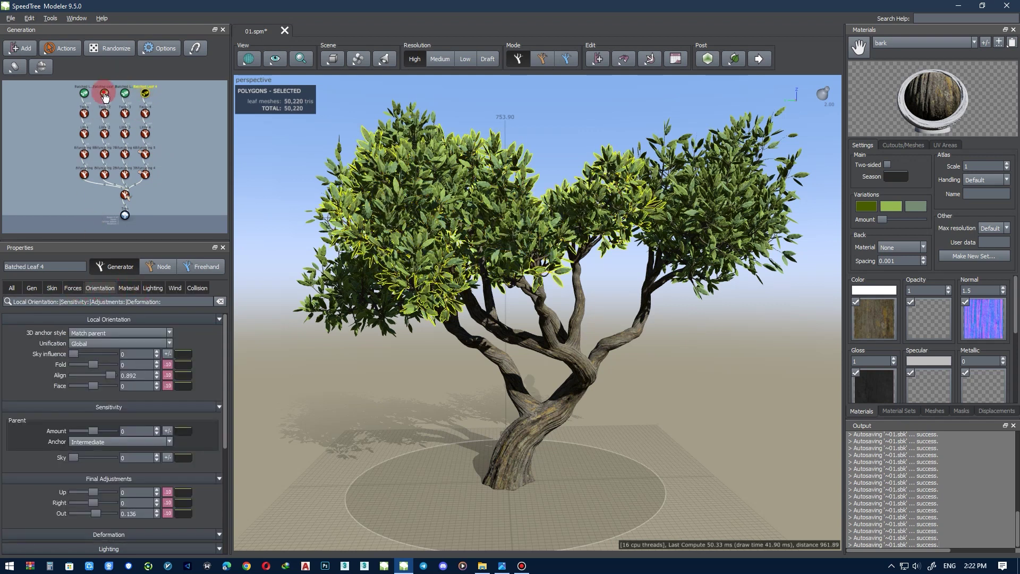
{"action": "left_click", "coordinate": [52, 287]}
{"action": "type", "text": "0.7"}
{"action": "key", "text": "Return"}
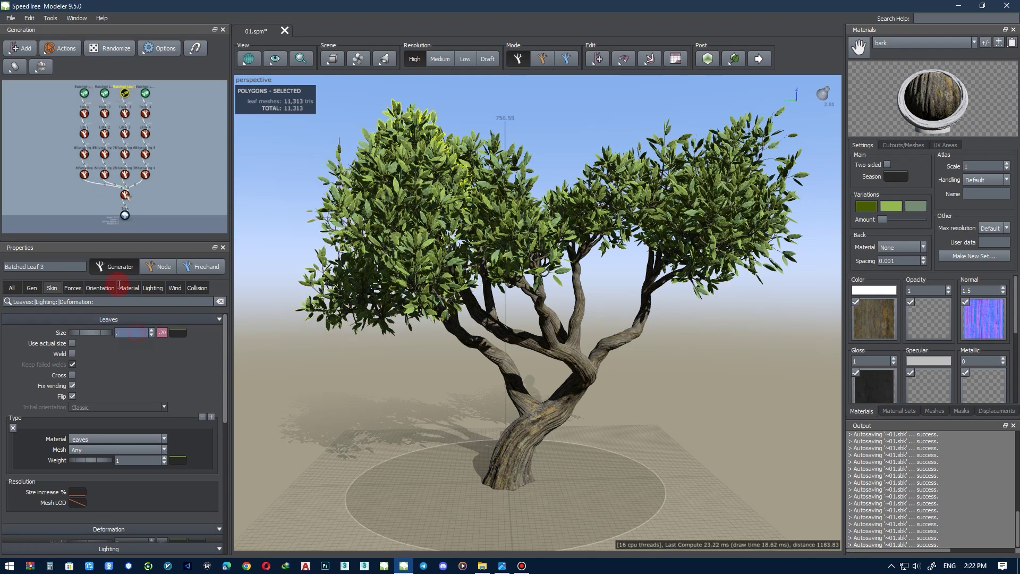
Set the leaf size to 0.8 for Batched Leaf and to 0.75 for Batched Leaf 4
{"action": "left_click", "coordinate": [87, 98]}
{"action": "left_click", "coordinate": [133, 334]}
{"action": "type", "text": ".8"}
{"action": "key", "text": "Return"}
{"action": "left_click", "coordinate": [126, 94]}
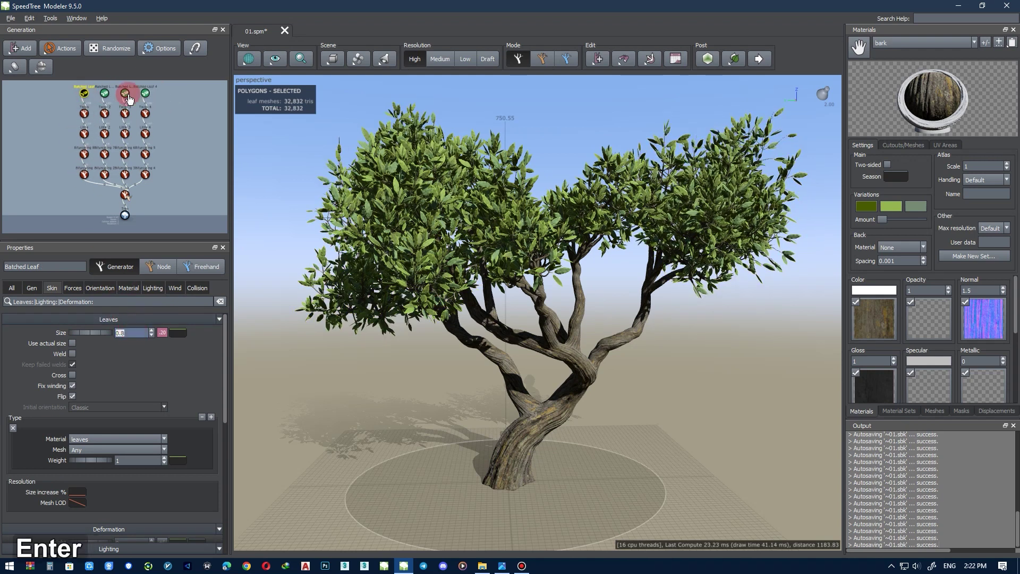
{"action": "left_click", "coordinate": [146, 94]}
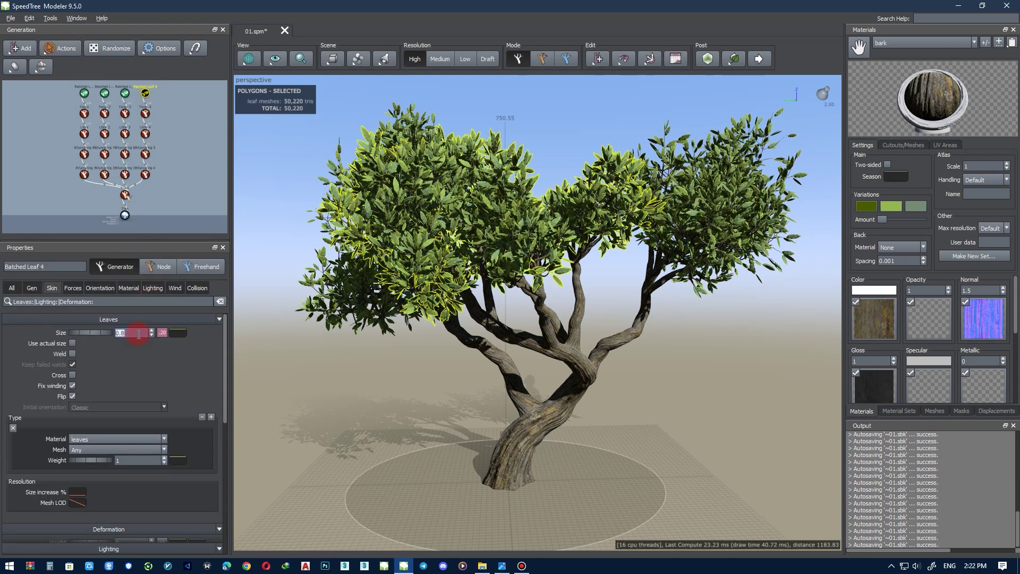
{"action": "key", "text": "Return"}
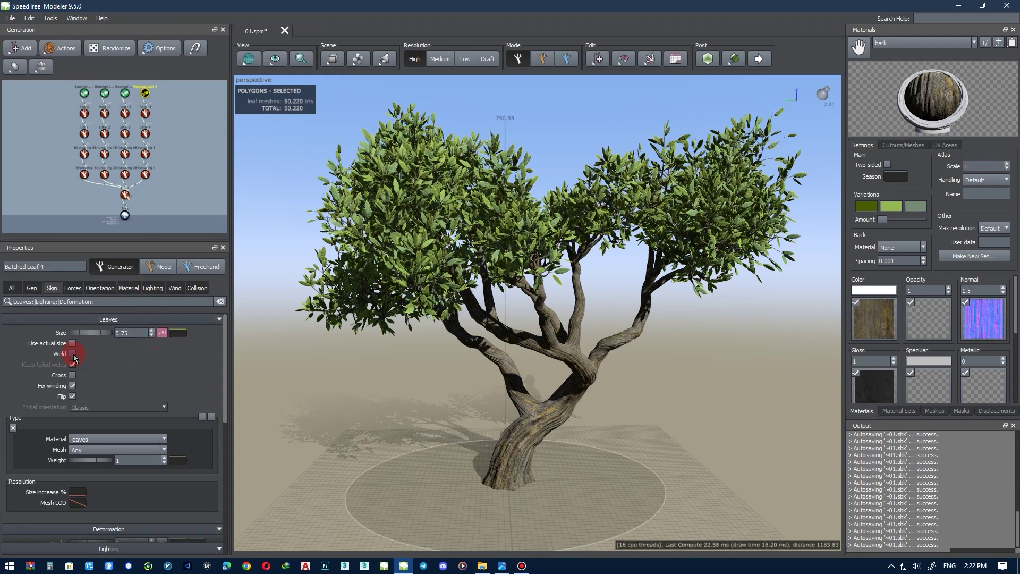
Enable the Weld option for Batched Leaf 4 and Batched Leaf, checking the leaf attachment up close
{"action": "middle_click_drag", "start_coordinate": [239, 288], "coordinate": [373, 307]}
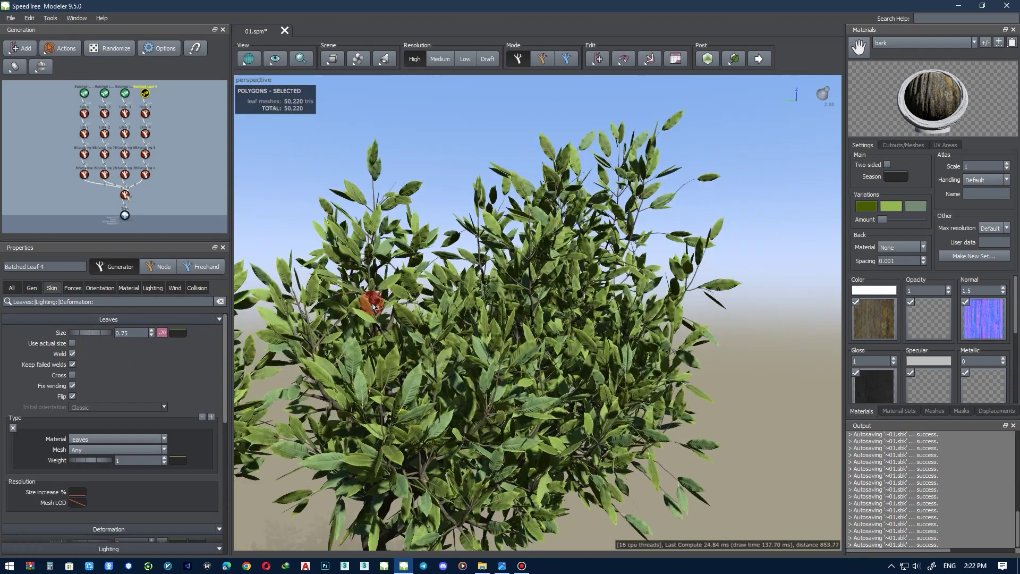
{"action": "left_click", "coordinate": [365, 159]}
{"action": "left_click", "coordinate": [72, 354]}
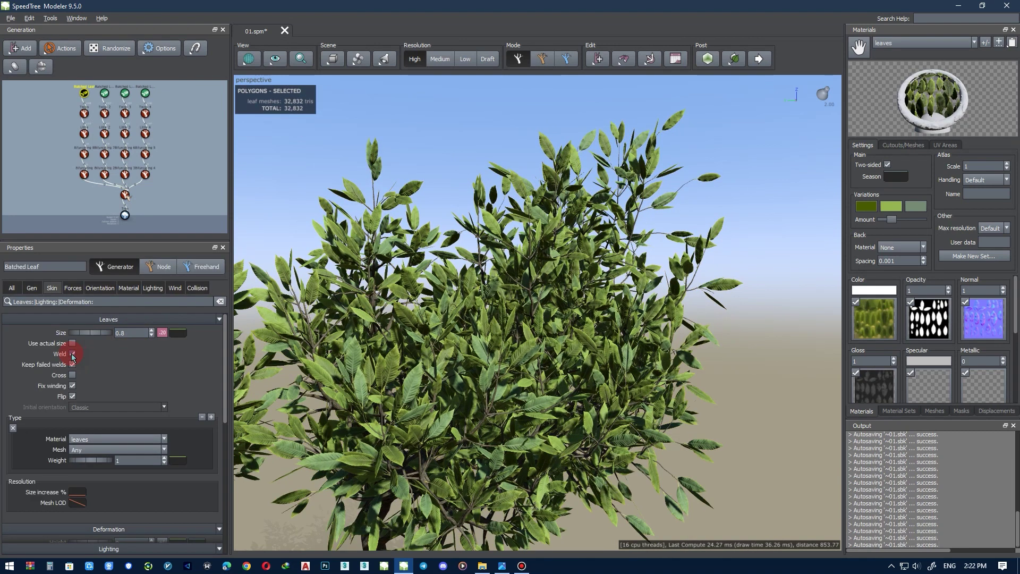
{"action": "scroll", "coordinate": [389, 154], "scroll_direction": "up", "scroll_amount": 2}
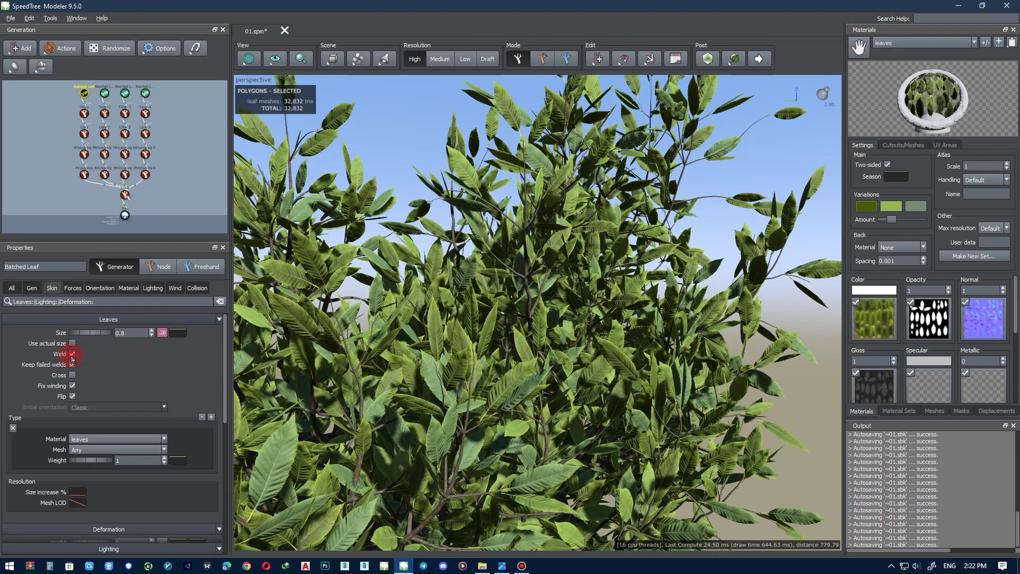
{"action": "left_click", "coordinate": [72, 355]}
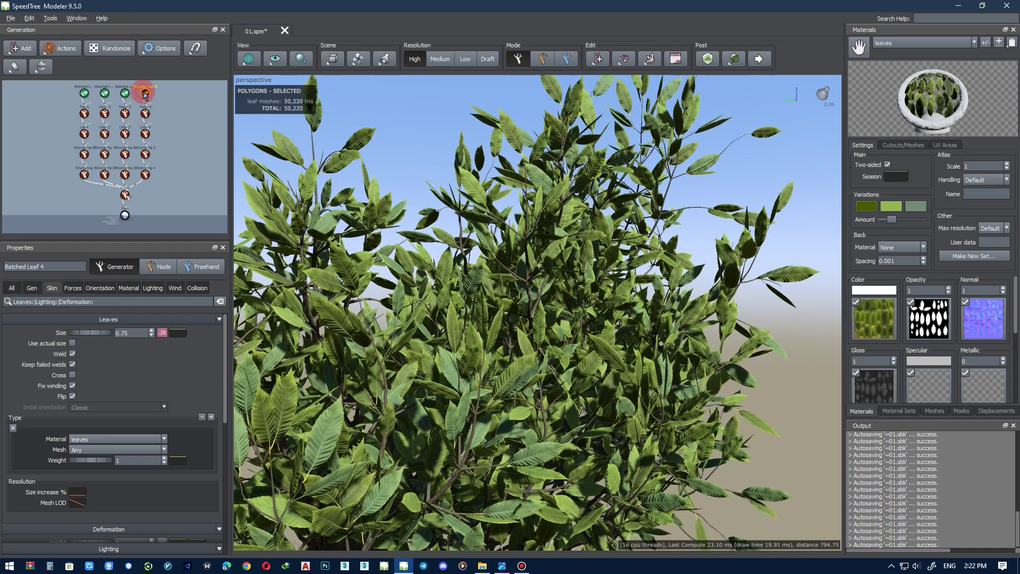
Set the deformation variance of Batched Leaf 4 to 0.1 for height, fold, curl and twist
{"action": "left_click_drag", "start_coordinate": [223, 353], "coordinate": [211, 442]}
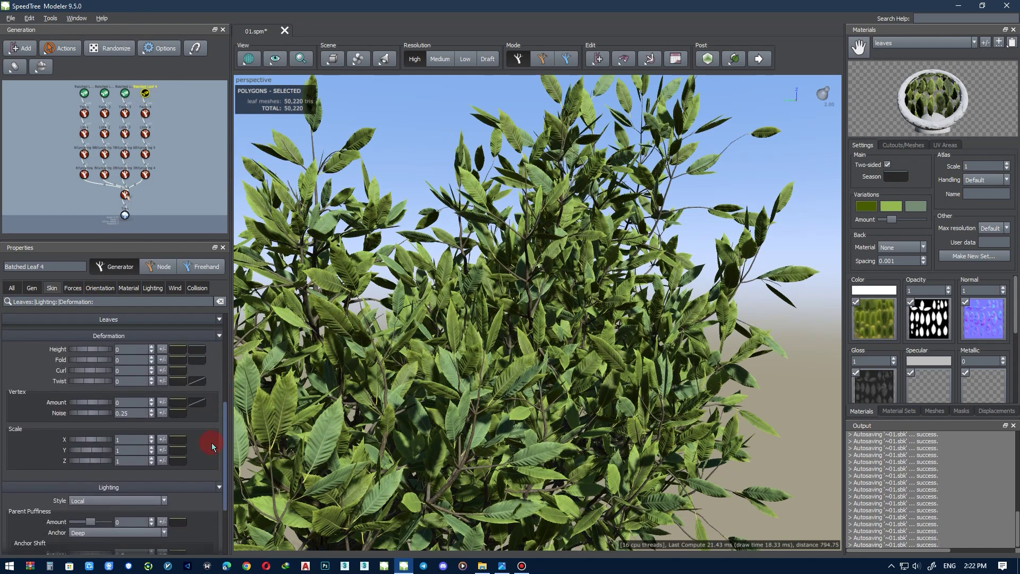
{"action": "scroll", "coordinate": [357, 384], "scroll_direction": "down", "scroll_amount": 5}
{"action": "middle_click_drag", "start_coordinate": [358, 384], "coordinate": [382, 334]}
{"action": "left_click", "coordinate": [162, 351]}
{"action": "type", "text": ".1"}
{"action": "left_click", "coordinate": [162, 361]}
{"action": "type", "text": ".1"}
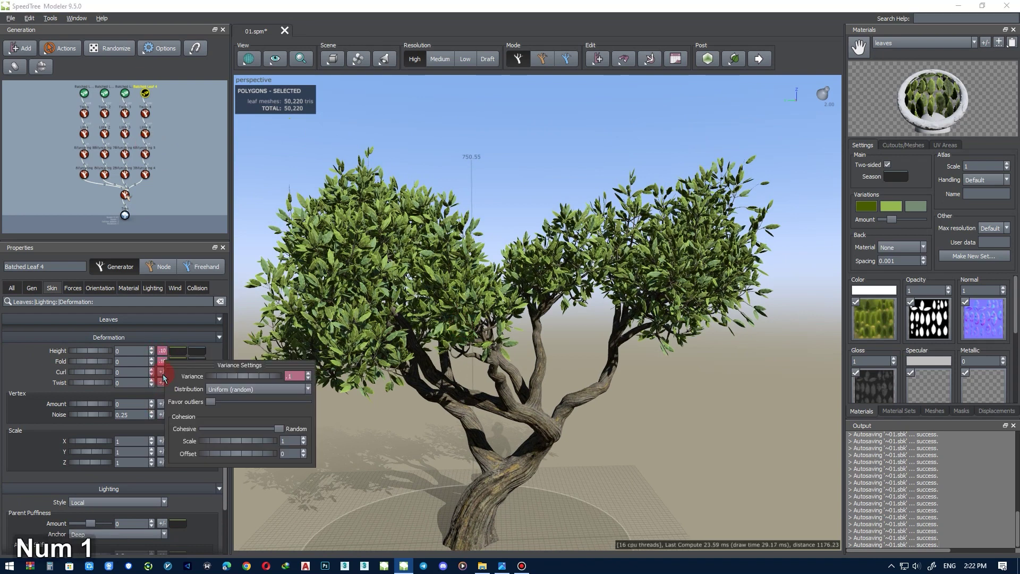
{"action": "left_click", "coordinate": [162, 372]}
{"action": "type", "text": ".1"}
{"action": "left_click", "coordinate": [162, 383]}
{"action": "type", "text": ".1"}
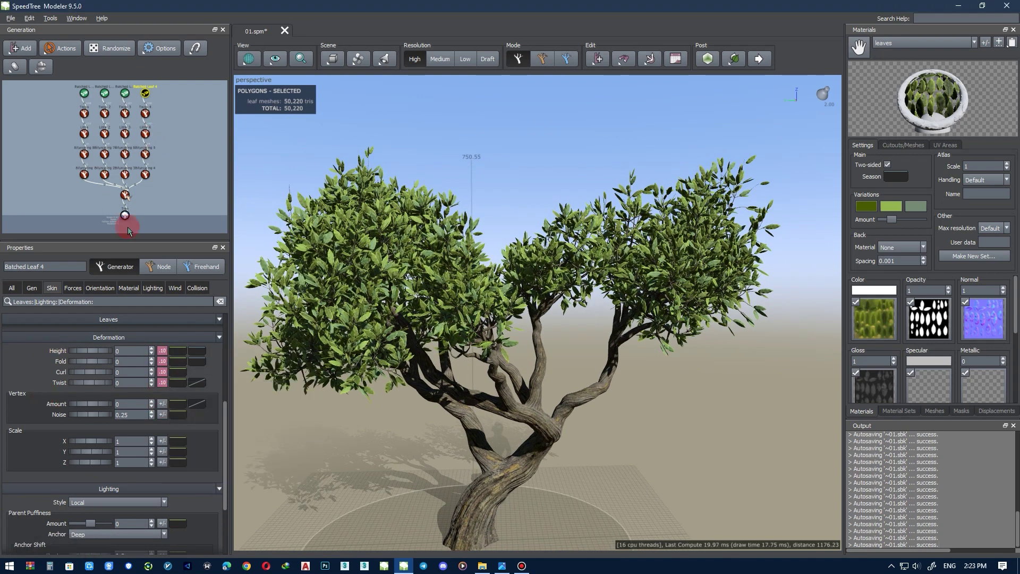
Give Batched Leaf 3 a deformation variance of 0.1 for height, fold, curl and twist
{"action": "left_click", "coordinate": [161, 348]}
{"action": "type", "text": ".1"}
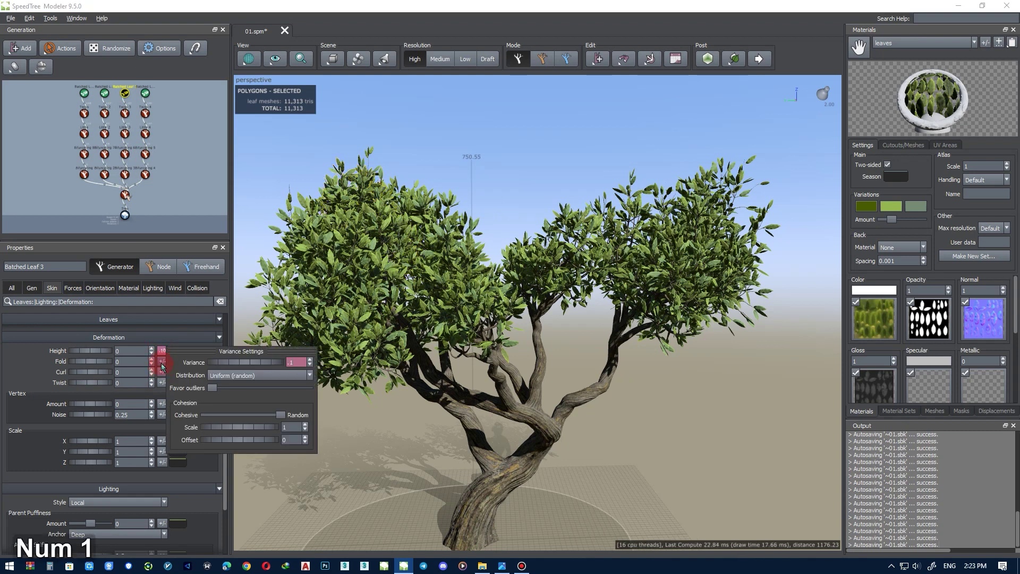
{"action": "left_click", "coordinate": [162, 361]}
{"action": "type", "text": ".1"}
{"action": "left_click", "coordinate": [162, 372]}
{"action": "type", "text": ".1"}
{"action": "left_click", "coordinate": [162, 382]}
Set the height deformation variance of Batched Leaf 2 to 0.1
{"action": "left_click", "coordinate": [105, 94]}
{"action": "left_click", "coordinate": [162, 351]}
{"action": "key", "text": "KP_Decimal"}
{"action": "key", "text": "KP_1"}
Add a 0.1 deformation variance to the height, fold, curl and twist of the first Batched Leaf generator
{"action": "left_click", "coordinate": [83, 94]}
{"action": "left_click", "coordinate": [162, 351]}
{"action": "type", "text": ".1"}
{"action": "left_click", "coordinate": [162, 361]}
{"action": "type", "text": ".1"}
{"action": "left_click", "coordinate": [162, 372]}
{"action": "type", "text": ".1"}
{"action": "left_click", "coordinate": [162, 382]}
Deselect the leaf generator and save the tree file
{"action": "left_click", "coordinate": [473, 167]}
{"action": "middle_click_drag", "start_coordinate": [505, 276], "coordinate": [522, 224], "text": "alt"}
{"action": "key", "text": "ctrl+s"}
{"action": "scroll", "coordinate": [522, 225], "scroll_direction": "down", "scroll_amount": 1}
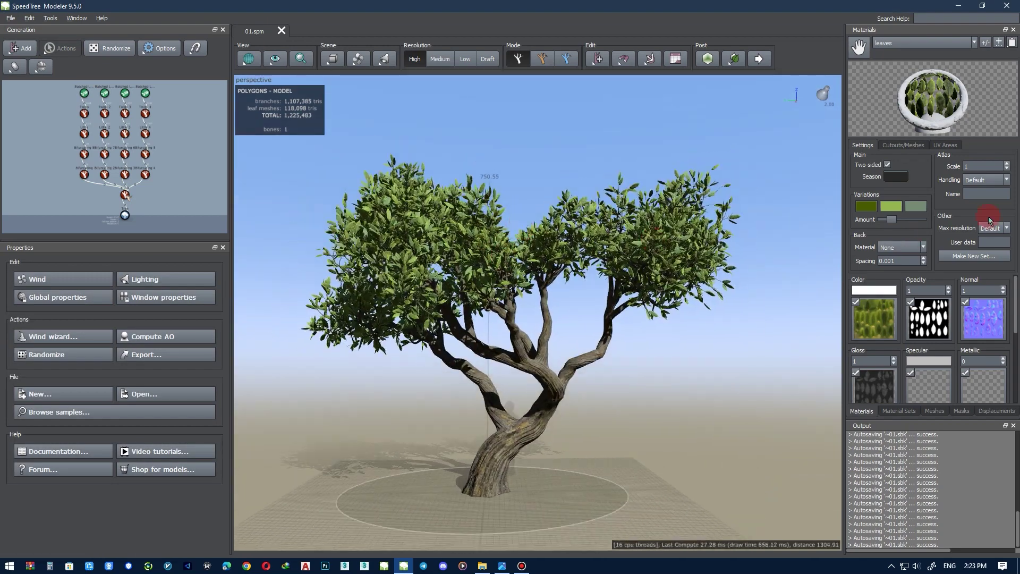